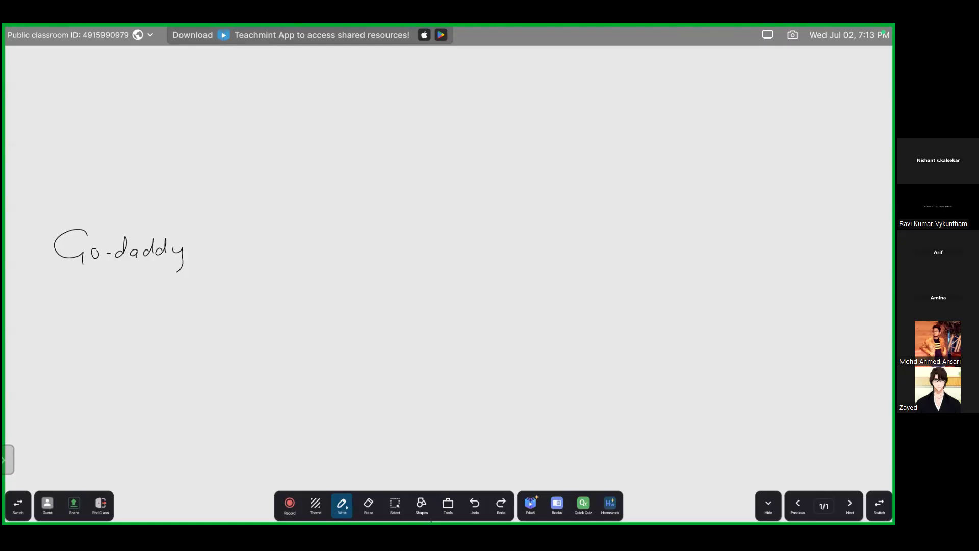
Draw a down arrow below Go-daddy and write 'Domain' beneath it.
{"action": "left_click_drag", "start_coordinate": [123, 282], "coordinate": [122, 305]}
{"action": "left_click_drag", "start_coordinate": [112, 308], "coordinate": [132, 306]}
{"action": "mouse_move", "coordinate": [85, 328]}
{"action": "left_mouse_down"}
{"action": "mouse_move", "coordinate": [86, 354]}
{"action": "mouse_move", "coordinate": [118, 339]}
{"action": "mouse_move", "coordinate": [184, 352]}
{"action": "left_mouse_up"}
{"action": "left_click_drag", "start_coordinate": [164, 338], "coordinate": [170, 331]}
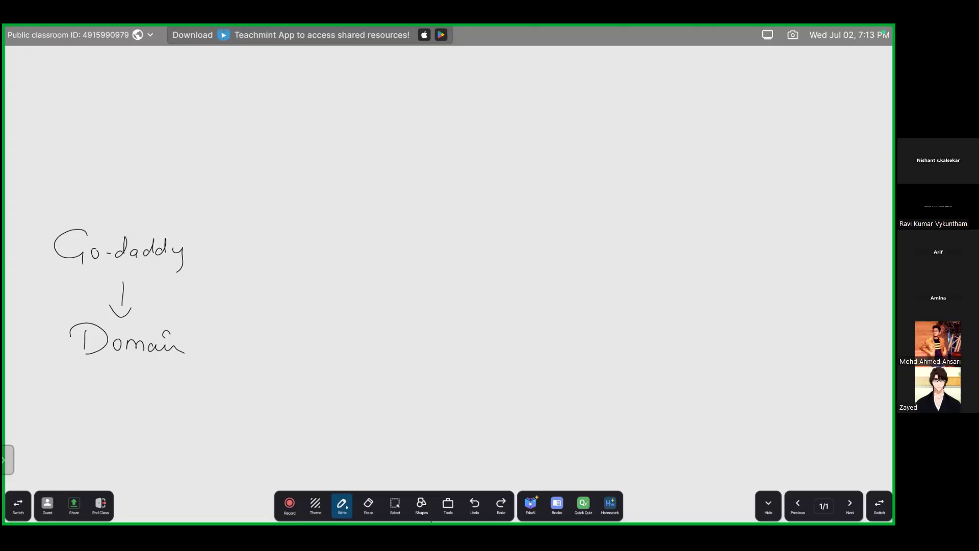
Write '— DNS 20 hours' to the right of Domain.
{"action": "left_click_drag", "start_coordinate": [194, 346], "coordinate": [250, 353]}
{"action": "mouse_move", "coordinate": [250, 336]}
{"action": "left_mouse_down"}
{"action": "mouse_move", "coordinate": [250, 353]}
{"action": "mouse_move", "coordinate": [290, 338]}
{"action": "mouse_move", "coordinate": [293, 355]}
{"action": "left_mouse_up"}
{"action": "left_click_drag", "start_coordinate": [337, 340], "coordinate": [346, 351]}
{"action": "left_click_drag", "start_coordinate": [354, 340], "coordinate": [386, 346]}
{"action": "left_click_drag", "start_coordinate": [392, 346], "coordinate": [393, 347]}
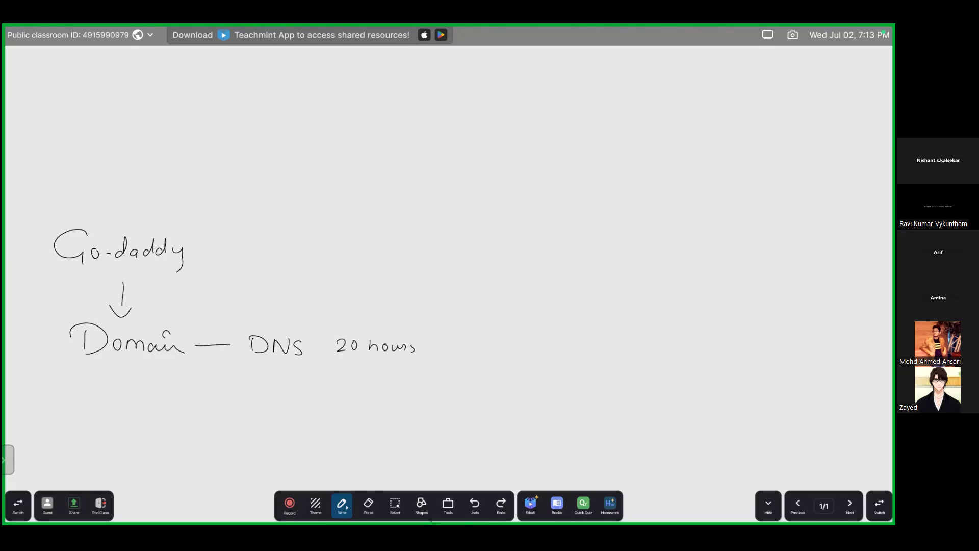
Draw a line right from Go-daddy ending in the label 'Hosting'.
{"action": "mouse_move", "coordinate": [195, 249]}
{"action": "left_mouse_down"}
{"action": "mouse_move", "coordinate": [355, 252]}
{"action": "mouse_move", "coordinate": [364, 237]}
{"action": "left_mouse_up"}
{"action": "left_click_drag", "start_coordinate": [369, 233], "coordinate": [369, 252]}
{"action": "left_click_drag", "start_coordinate": [382, 241], "coordinate": [381, 241]}
{"action": "mouse_move", "coordinate": [394, 239]}
{"action": "left_mouse_down"}
{"action": "mouse_move", "coordinate": [388, 247]}
{"action": "mouse_move", "coordinate": [400, 249]}
{"action": "left_mouse_up"}
{"action": "mouse_move", "coordinate": [396, 241]}
{"action": "left_mouse_down"}
{"action": "mouse_move", "coordinate": [451, 255]}
{"action": "mouse_move", "coordinate": [439, 257]}
{"action": "left_mouse_up"}
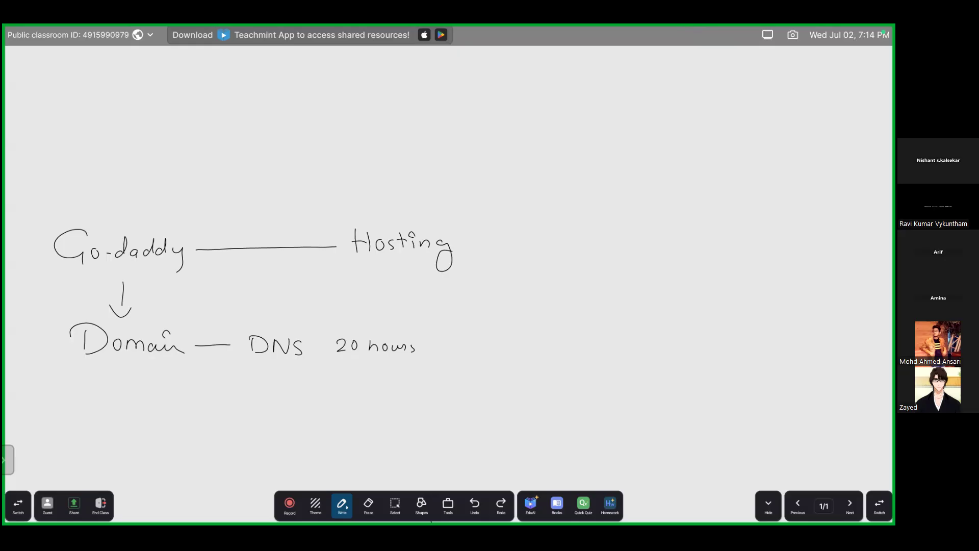
Draw a down arrow under Hosting and write 'Host' below it.
{"action": "left_click_drag", "start_coordinate": [403, 259], "coordinate": [404, 280]}
{"action": "mouse_move", "coordinate": [400, 274]}
{"action": "left_mouse_down"}
{"action": "mouse_move", "coordinate": [411, 273]}
{"action": "mouse_move", "coordinate": [386, 308]}
{"action": "mouse_move", "coordinate": [406, 301]}
{"action": "left_mouse_up"}
{"action": "left_click_drag", "start_coordinate": [418, 299], "coordinate": [426, 308]}
{"action": "left_click_drag", "start_coordinate": [422, 299], "coordinate": [432, 298]}
Circle Domain and Host, and mark an X beside Host.
{"action": "mouse_move", "coordinate": [61, 309]}
{"action": "left_mouse_down"}
{"action": "mouse_move", "coordinate": [182, 321]}
{"action": "mouse_move", "coordinate": [105, 379]}
{"action": "mouse_move", "coordinate": [61, 308]}
{"action": "left_mouse_up"}
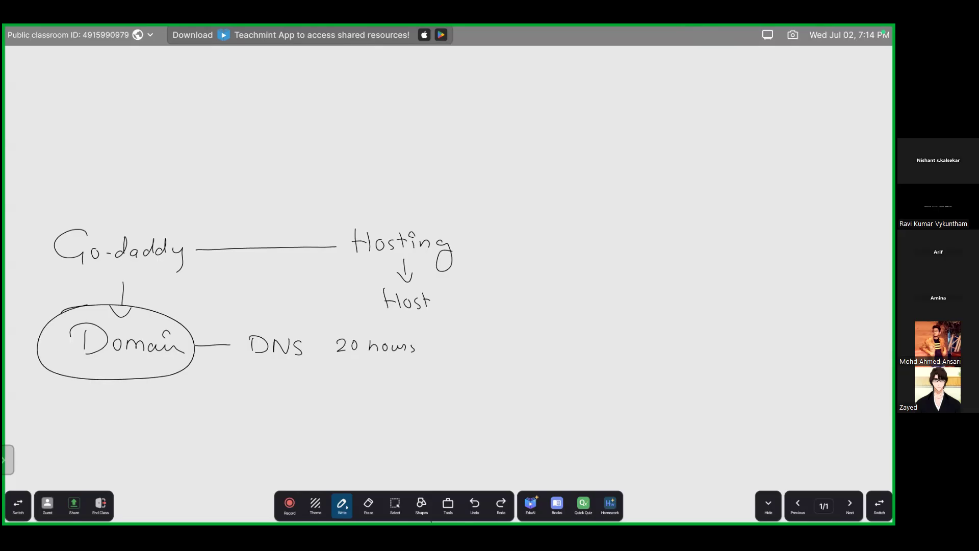
{"action": "mouse_move", "coordinate": [479, 292]}
{"action": "left_mouse_down"}
{"action": "mouse_move", "coordinate": [459, 310]}
{"action": "mouse_move", "coordinate": [480, 312]}
{"action": "left_mouse_up"}
{"action": "mouse_move", "coordinate": [374, 281]}
{"action": "left_mouse_down"}
{"action": "mouse_move", "coordinate": [444, 313]}
{"action": "mouse_move", "coordinate": [386, 280]}
{"action": "left_mouse_up"}
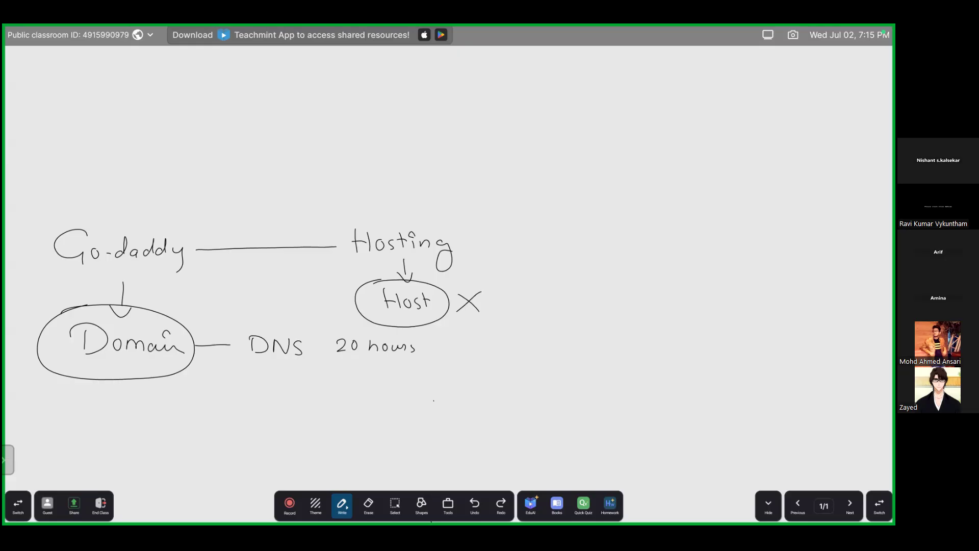
{"action": "left_click_drag", "start_coordinate": [432, 522], "coordinate": [434, 487]}
Return to the Zoom meeting from the tablet's recent apps and stop sharing the whiteboard.
{"action": "left_click", "coordinate": [495, 504]}
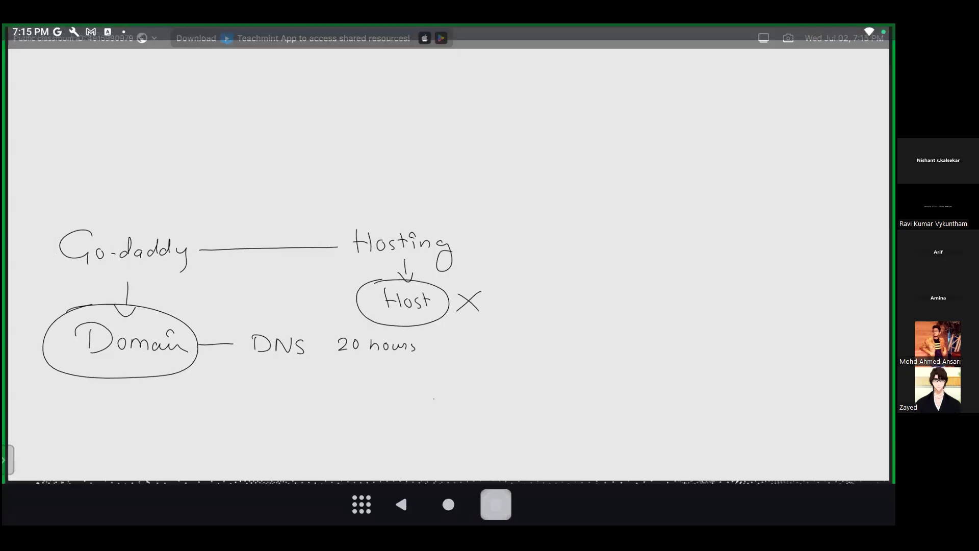
{"action": "left_click_drag", "start_coordinate": [449, 255], "coordinate": [637, 255]}
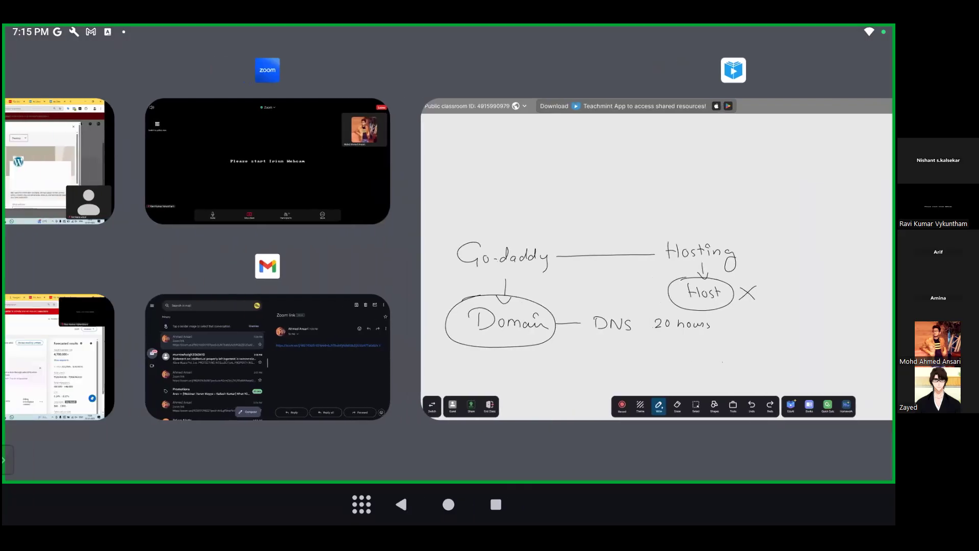
{"action": "left_click", "coordinate": [267, 161]}
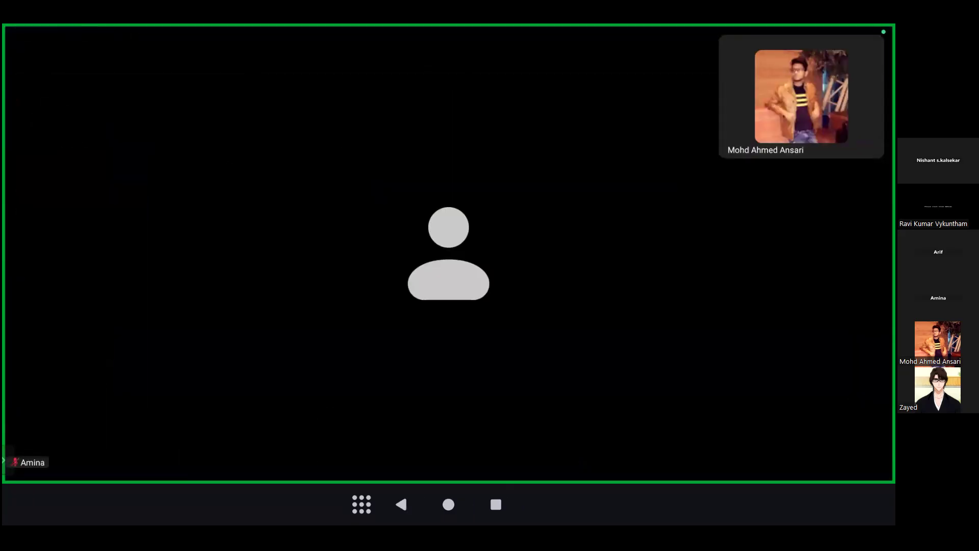
{"action": "left_click", "coordinate": [449, 255]}
{"action": "left_click", "coordinate": [382, 451]}
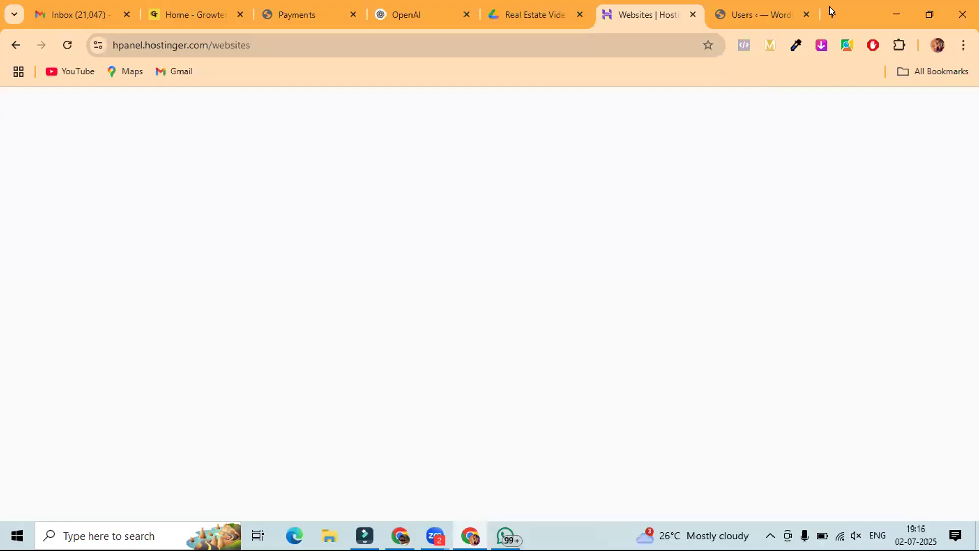
Close the old Hostinger Websites and WordPress Users tabs and log in to Hostinger hPanel.
{"action": "left_click", "coordinate": [693, 15]}
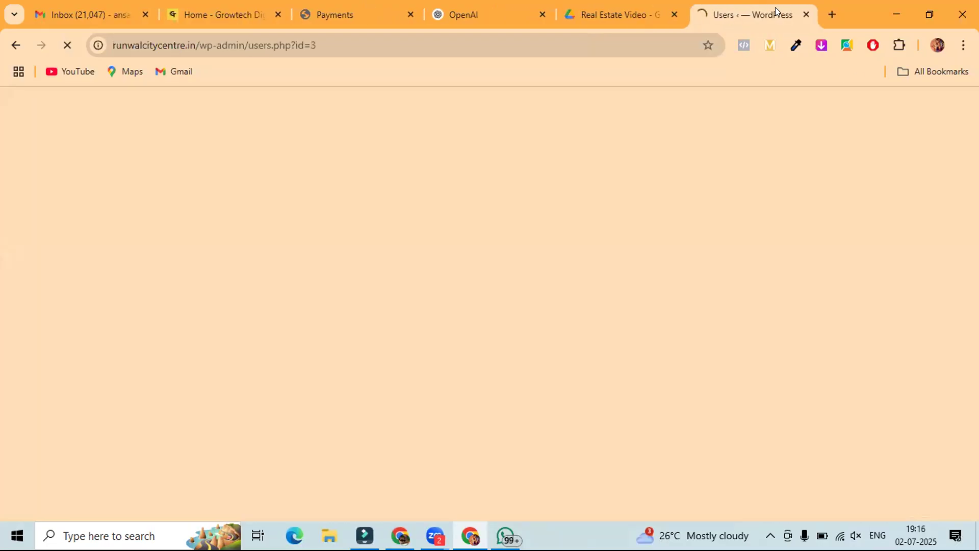
{"action": "left_click", "coordinate": [831, 14]}
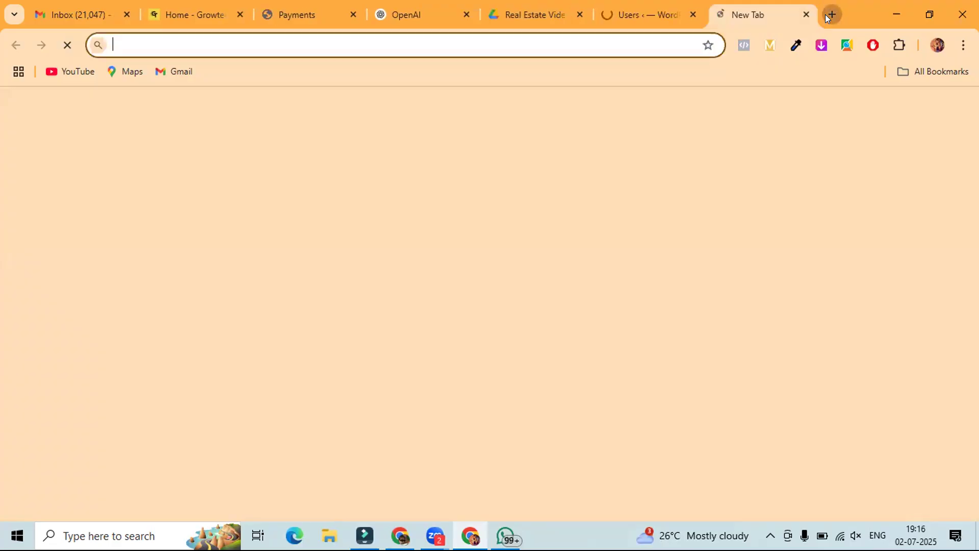
{"action": "left_click", "coordinate": [691, 15]}
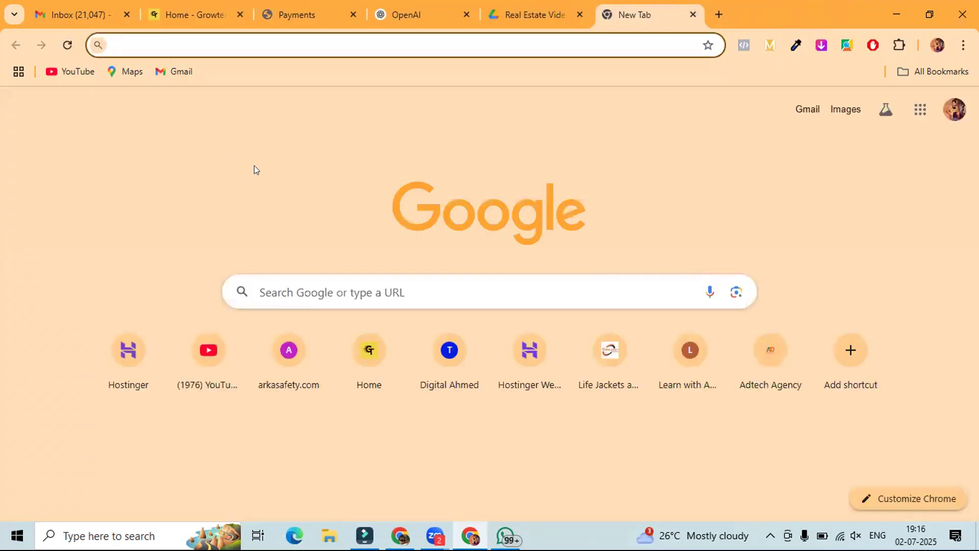
{"action": "left_click", "coordinate": [132, 350]}
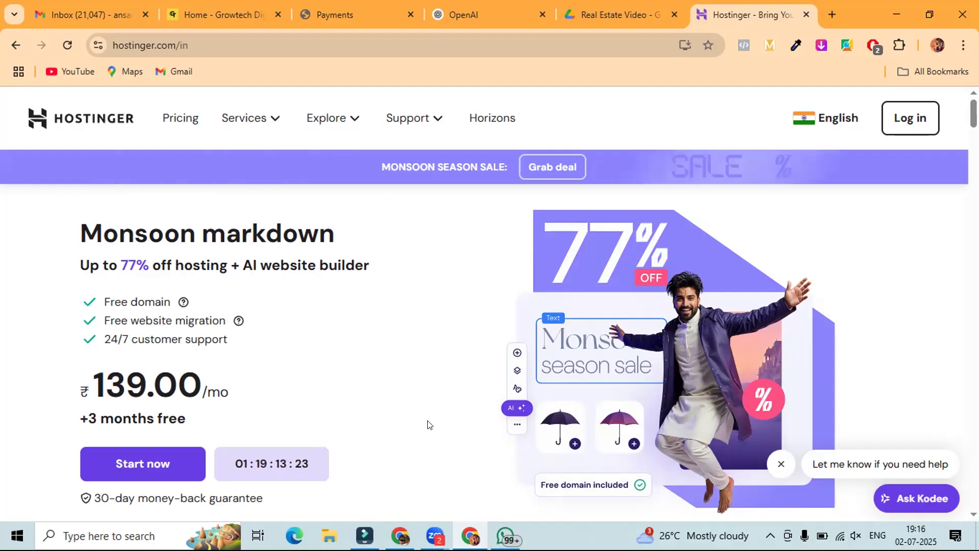
{"action": "left_click", "coordinate": [907, 120]}
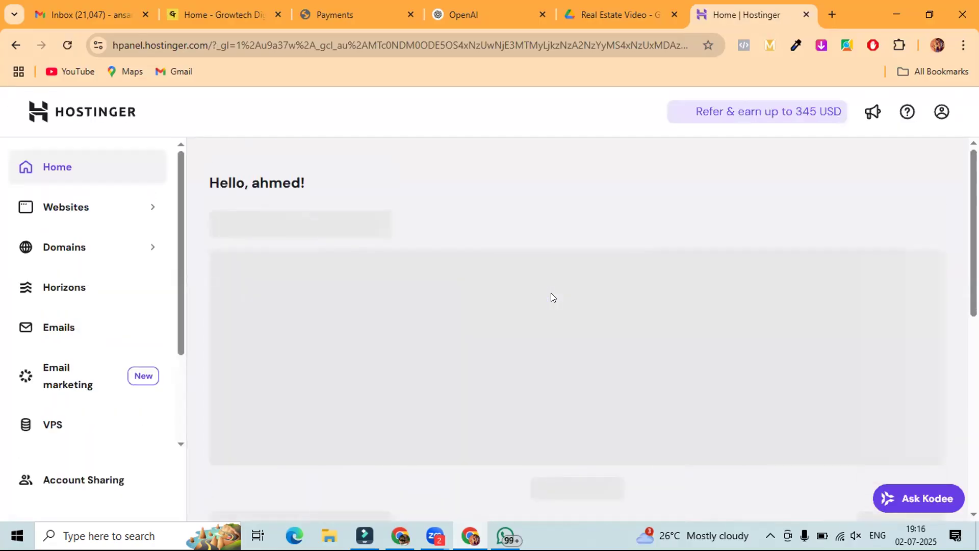
{"action": "left_click", "coordinate": [829, 15]}
Search Google for 'godaddy' and open the GoDaddy Official Site result.
{"action": "left_click", "coordinate": [378, 283]}
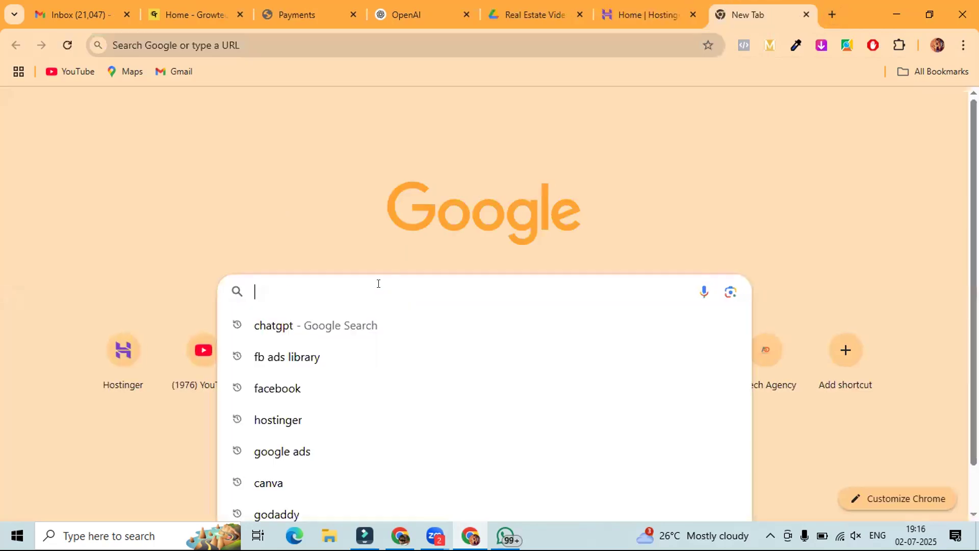
{"action": "type", "text": "godaddy"}
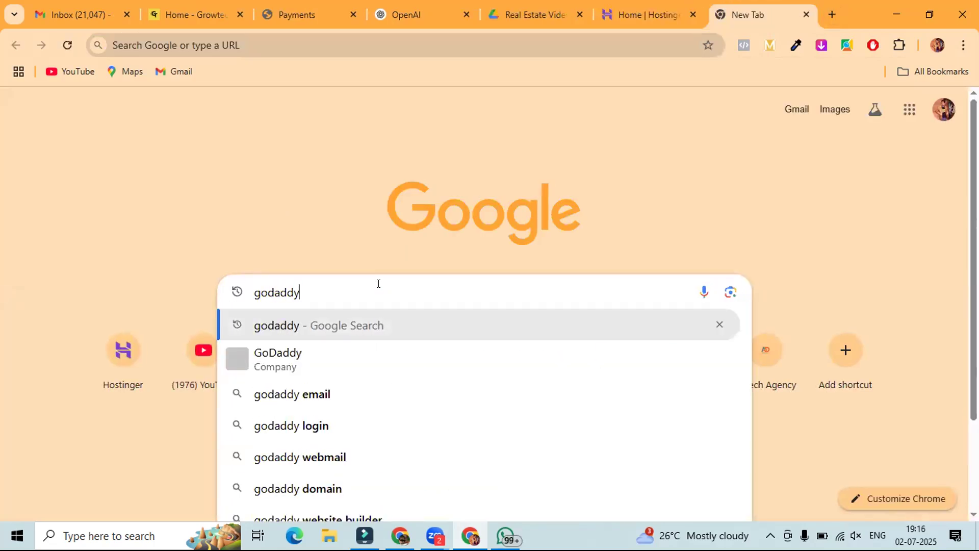
{"action": "key", "text": "Return"}
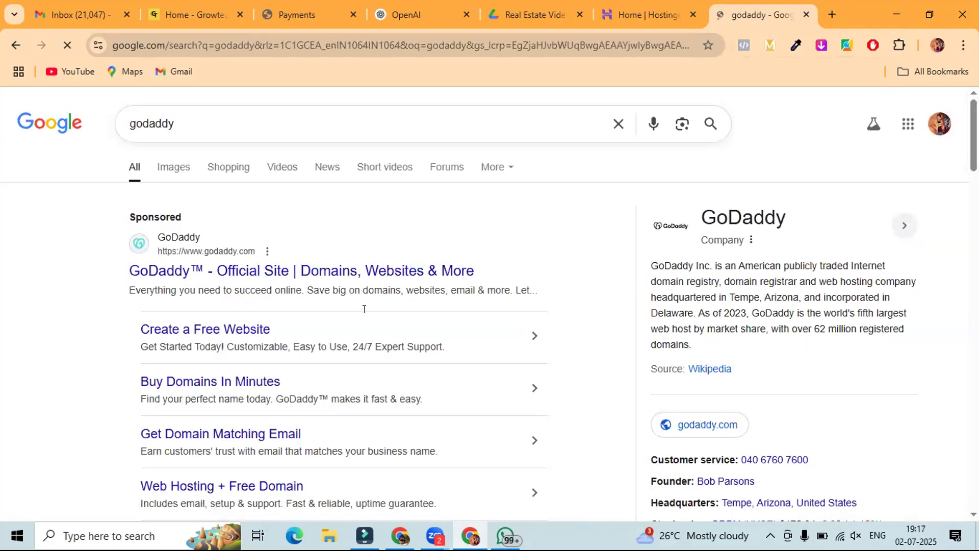
{"action": "scroll", "coordinate": [362, 326], "scroll_direction": "down", "scroll_amount": 1}
{"action": "scroll", "coordinate": [335, 354], "scroll_direction": "down", "scroll_amount": 2}
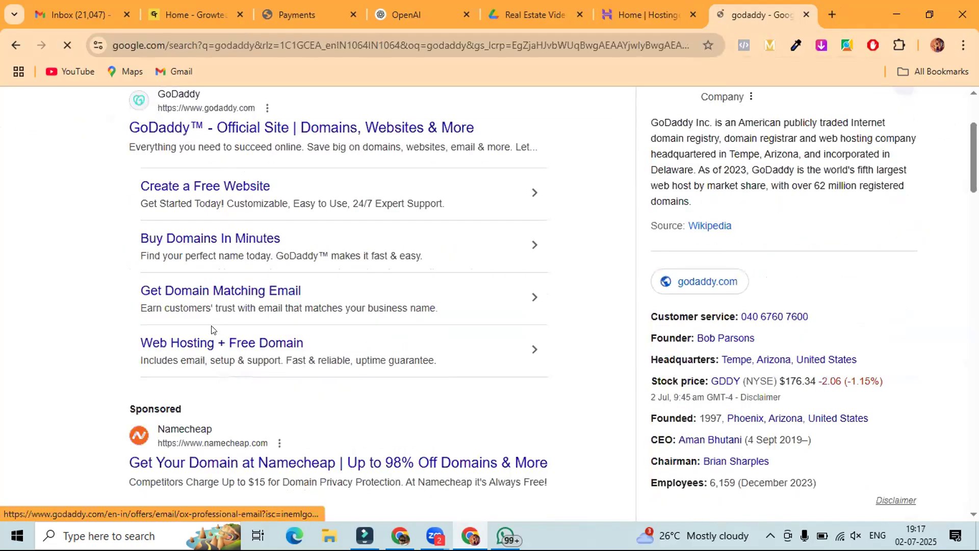
{"action": "left_click", "coordinate": [176, 134]}
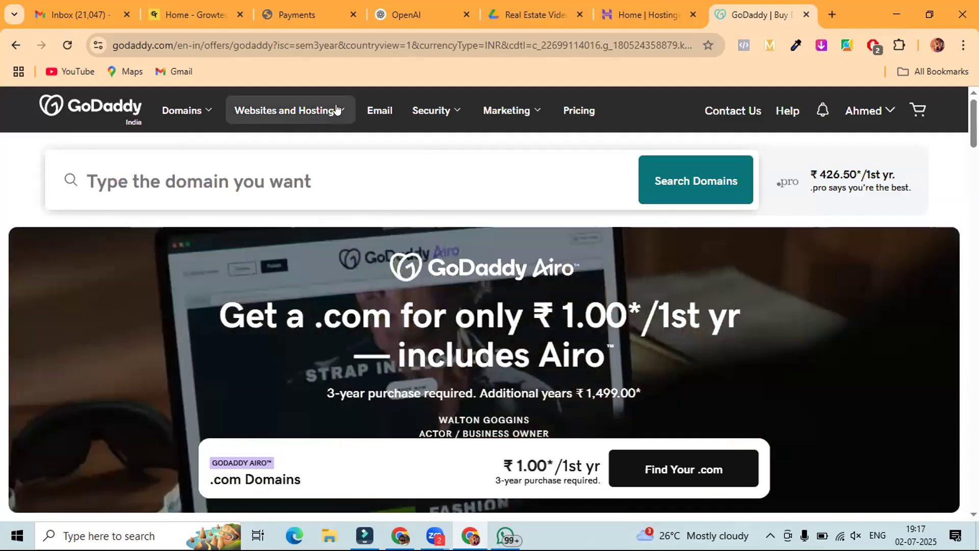
Go to GoDaddy's Web Hosting page from the website and hosting offerings.
{"action": "left_click", "coordinate": [335, 109]}
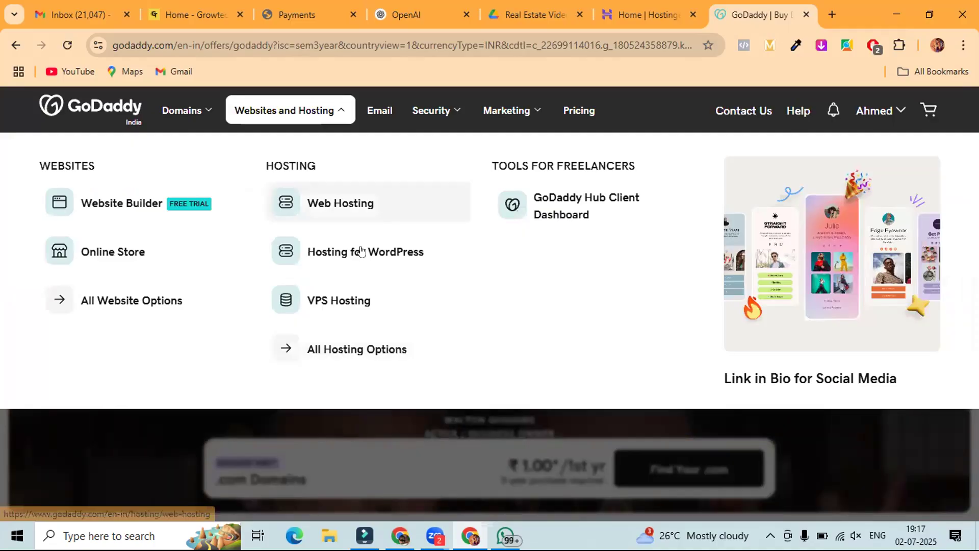
{"action": "left_click", "coordinate": [327, 204]}
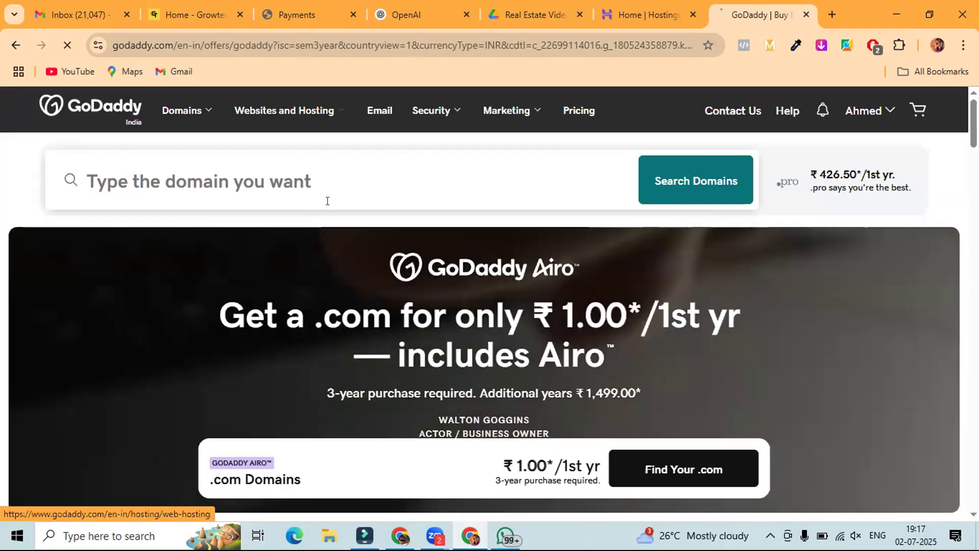
{"action": "scroll", "coordinate": [351, 270], "scroll_direction": "down", "scroll_amount": 4}
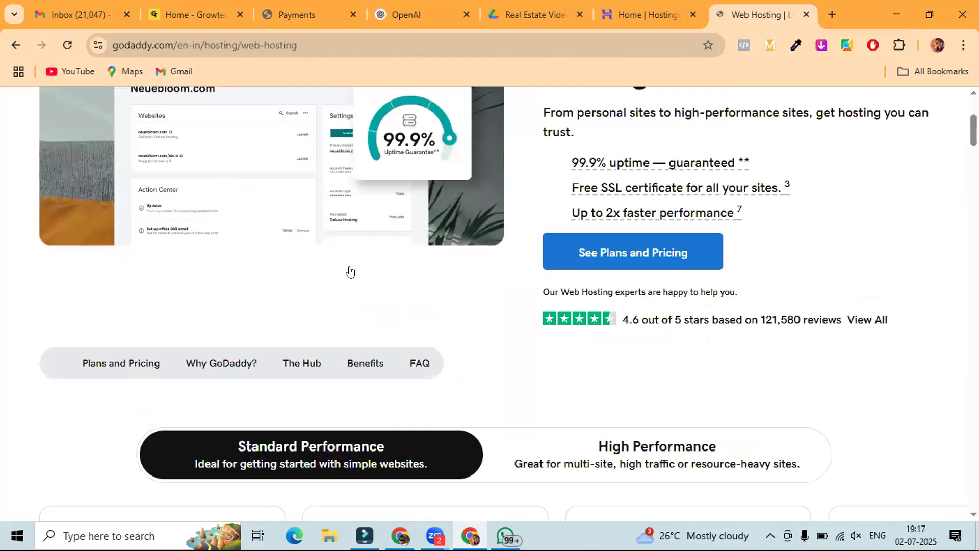
{"action": "scroll", "coordinate": [351, 270], "scroll_direction": "down", "scroll_amount": 6}
Review the plans from Starter ₹89.00/mo to Deluxe ₹329.00/mo, highlighting Starter's 1 website limit.
{"action": "scroll", "coordinate": [349, 264], "scroll_direction": "up", "scroll_amount": 4}
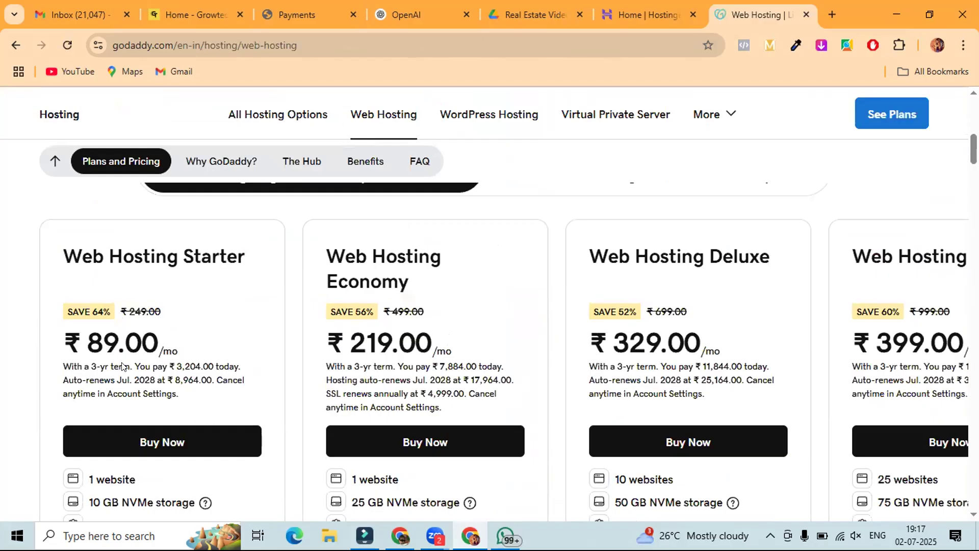
{"action": "scroll", "coordinate": [265, 373], "scroll_direction": "down", "scroll_amount": 1}
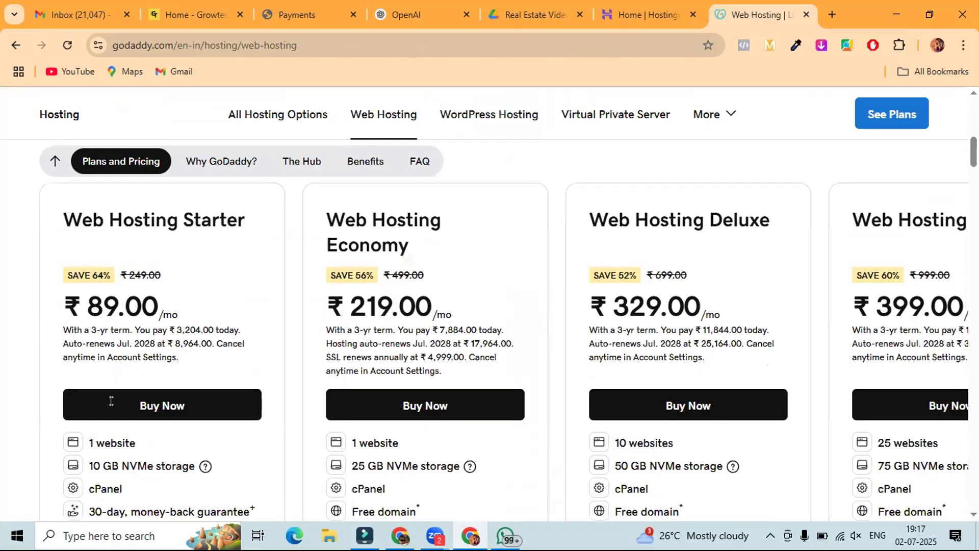
{"action": "scroll", "coordinate": [128, 394], "scroll_direction": "down", "scroll_amount": 3}
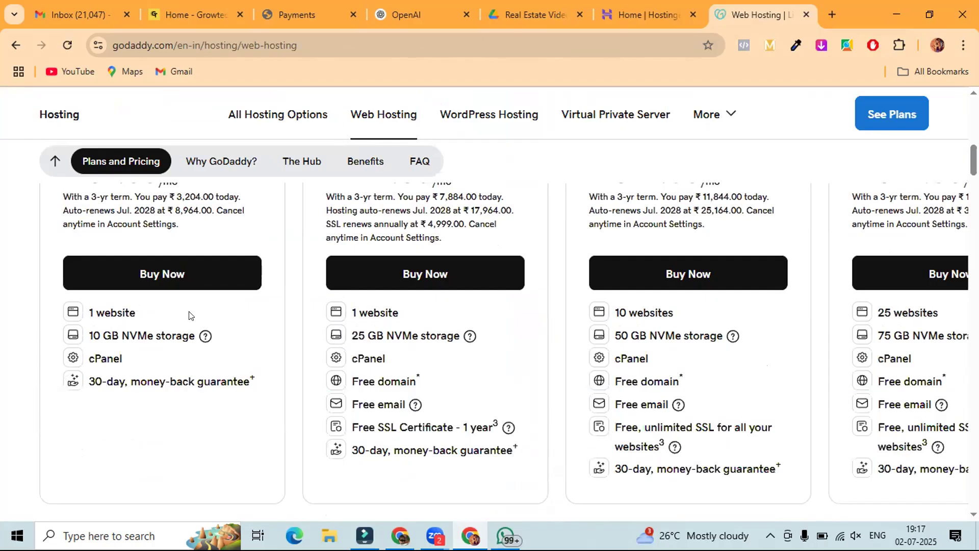
{"action": "scroll", "coordinate": [221, 386], "scroll_direction": "up", "scroll_amount": 1}
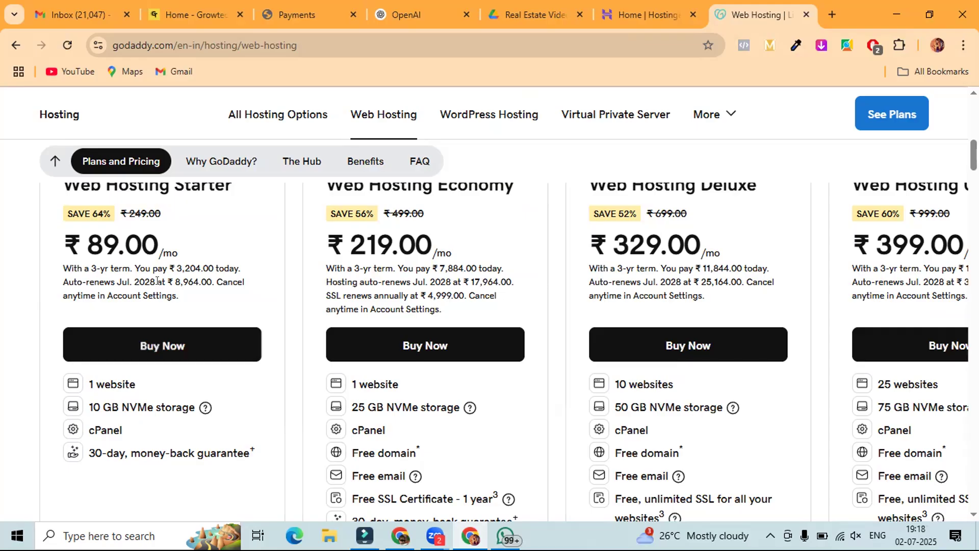
{"action": "scroll", "coordinate": [179, 317], "scroll_direction": "up", "scroll_amount": 3}
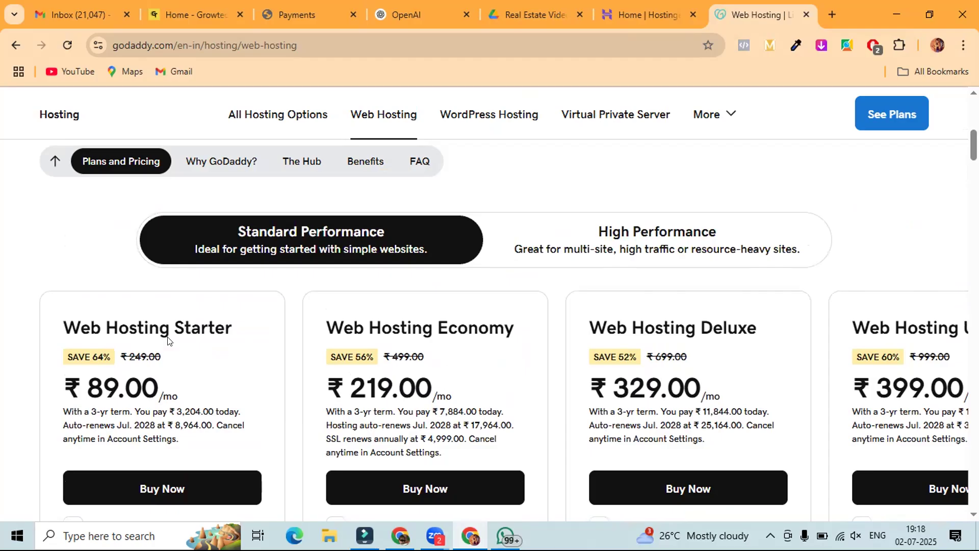
{"action": "scroll", "coordinate": [168, 340], "scroll_direction": "down", "scroll_amount": 3}
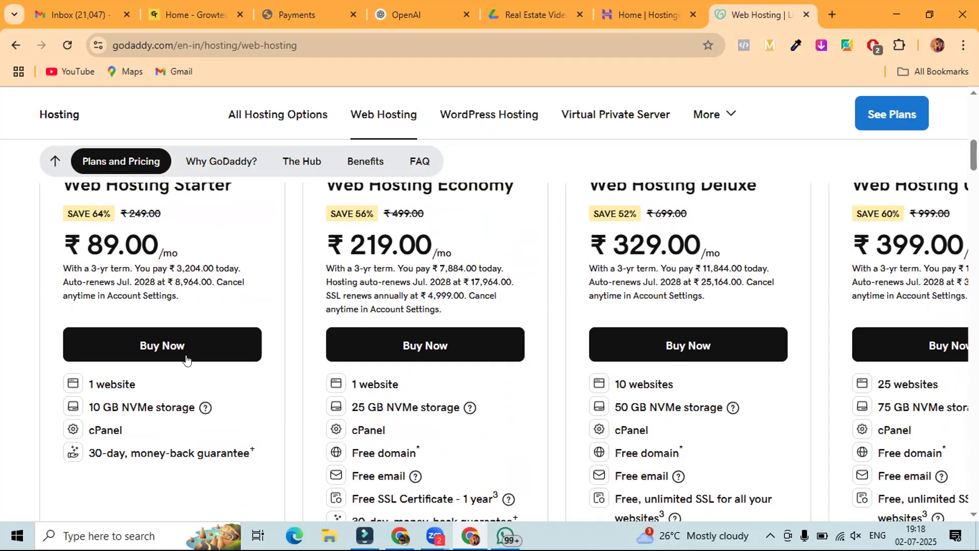
{"action": "scroll", "coordinate": [148, 368], "scroll_direction": "down", "scroll_amount": 1}
{"action": "left_click_drag", "start_coordinate": [156, 313], "coordinate": [40, 320]}
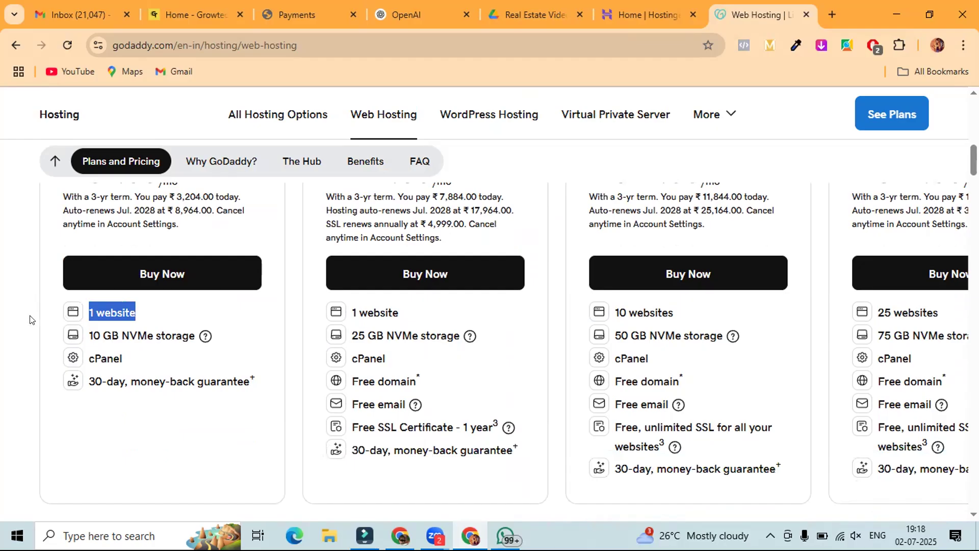
{"action": "left_click", "coordinate": [29, 319]}
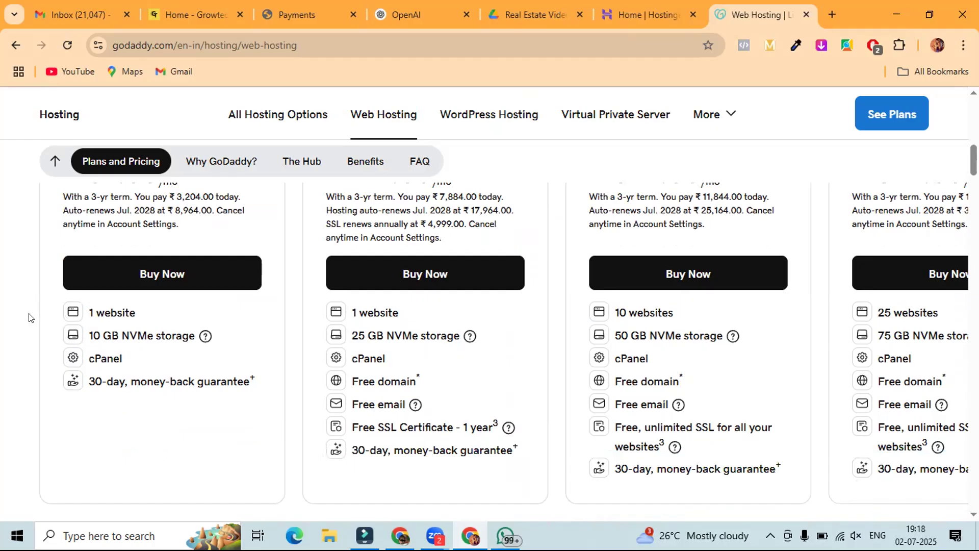
Add Web Hosting Starter to the cart on a 12-month term, ₹2,028.00 subtotal.
{"action": "left_click", "coordinate": [159, 276]}
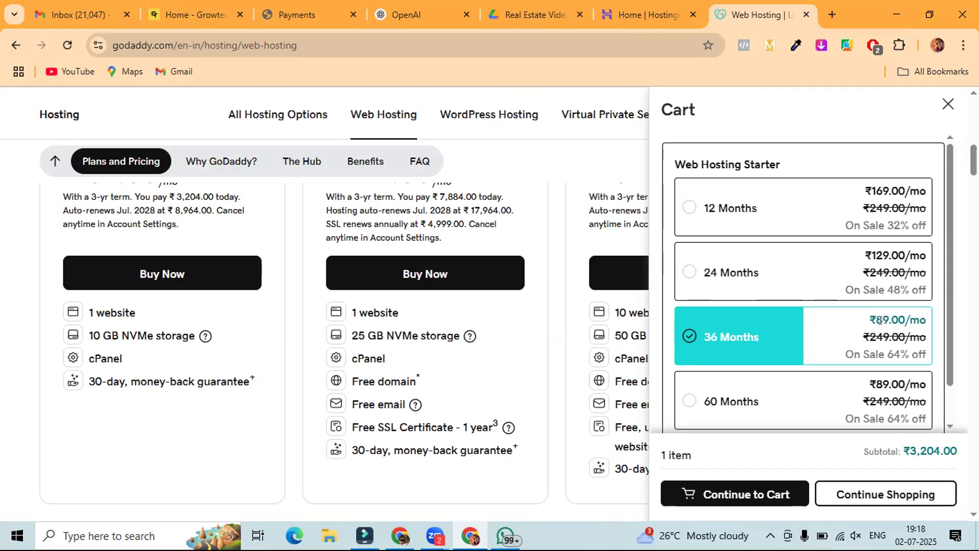
{"action": "left_click", "coordinate": [687, 205]}
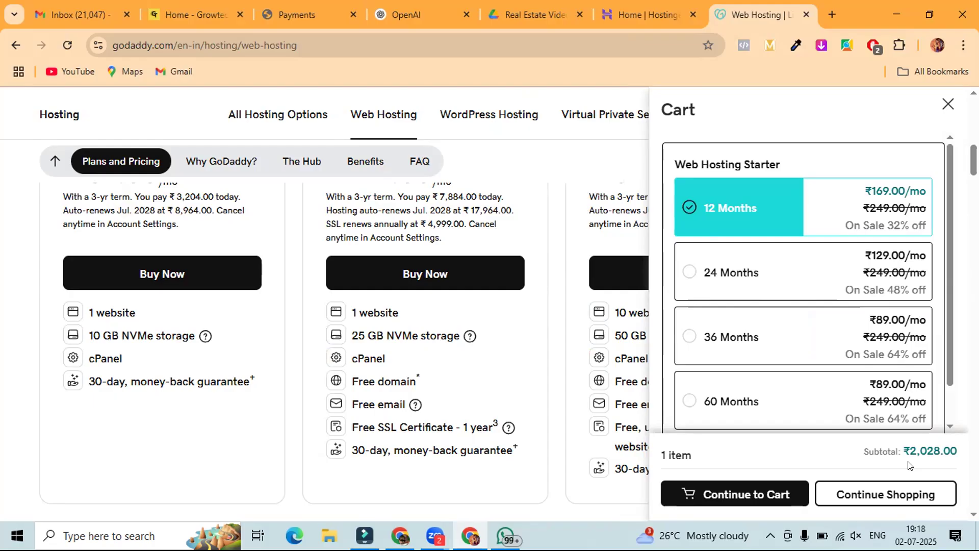
Close the cart and compare Starter's 10 GB with Economy's 25 GB storage.
{"action": "left_click", "coordinate": [948, 103]}
{"action": "scroll", "coordinate": [345, 251], "scroll_direction": "up", "scroll_amount": 2}
{"action": "scroll", "coordinate": [351, 248], "scroll_direction": "up", "scroll_amount": 1}
{"action": "scroll", "coordinate": [428, 234], "scroll_direction": "down", "scroll_amount": 1}
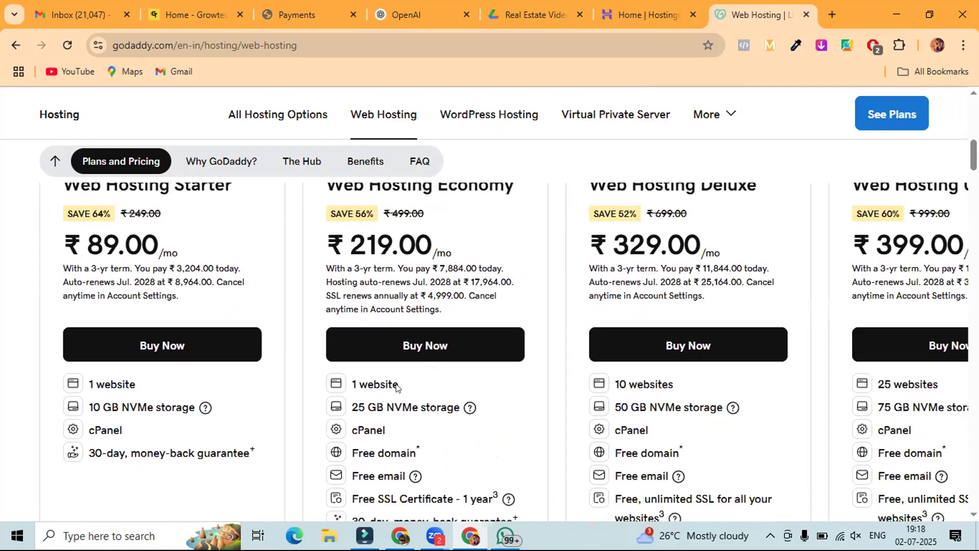
{"action": "scroll", "coordinate": [396, 388], "scroll_direction": "down", "scroll_amount": 1}
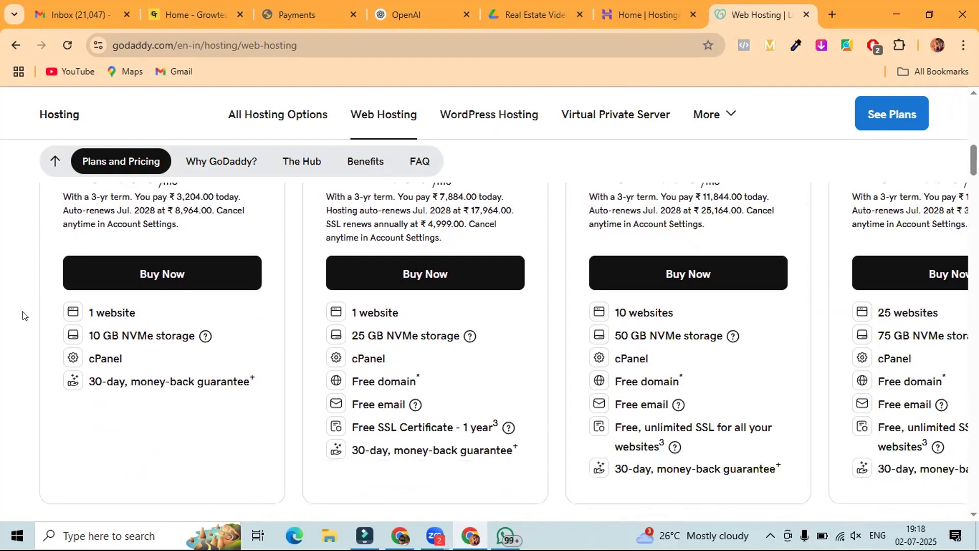
{"action": "double_click", "coordinate": [89, 336]}
{"action": "left_click_drag", "start_coordinate": [366, 338], "coordinate": [352, 338]}
Highlight the Economy plan's free domain, free email and 1-year free SSL certificate.
{"action": "left_click_drag", "start_coordinate": [416, 381], "coordinate": [351, 393]}
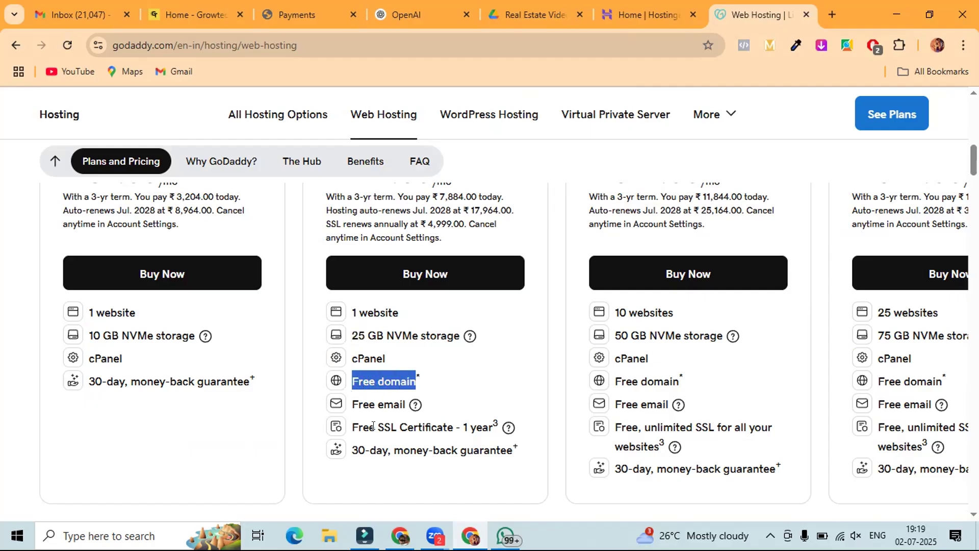
{"action": "left_click_drag", "start_coordinate": [406, 405], "coordinate": [360, 418]}
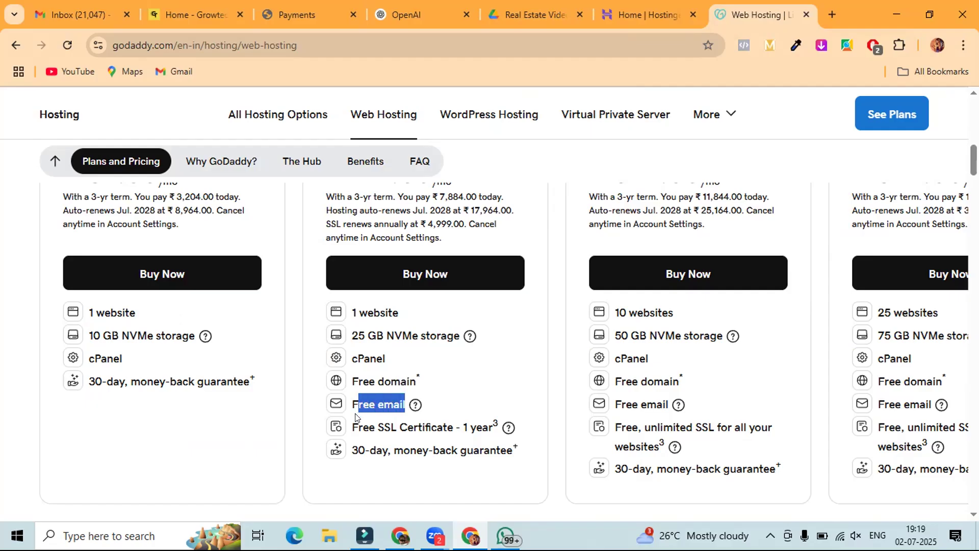
{"action": "left_click_drag", "start_coordinate": [498, 423], "coordinate": [469, 425]}
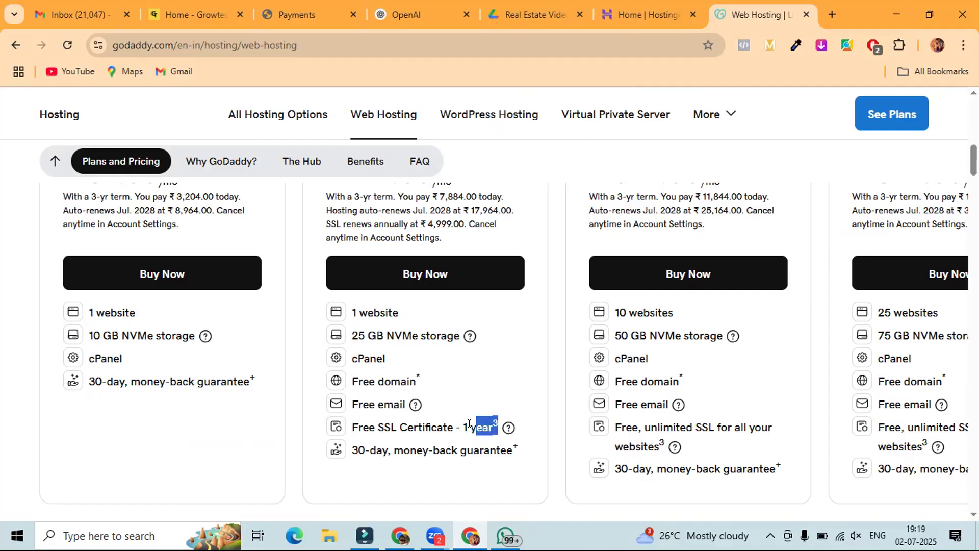
{"action": "left_click", "coordinate": [465, 424]}
{"action": "left_click_drag", "start_coordinate": [465, 424], "coordinate": [288, 452]}
{"action": "left_click", "coordinate": [295, 434]}
{"action": "scroll", "coordinate": [488, 438], "scroll_direction": "down", "scroll_amount": 1}
{"action": "scroll", "coordinate": [449, 437], "scroll_direction": "up", "scroll_amount": 3}
{"action": "scroll", "coordinate": [413, 408], "scroll_direction": "down", "scroll_amount": 1}
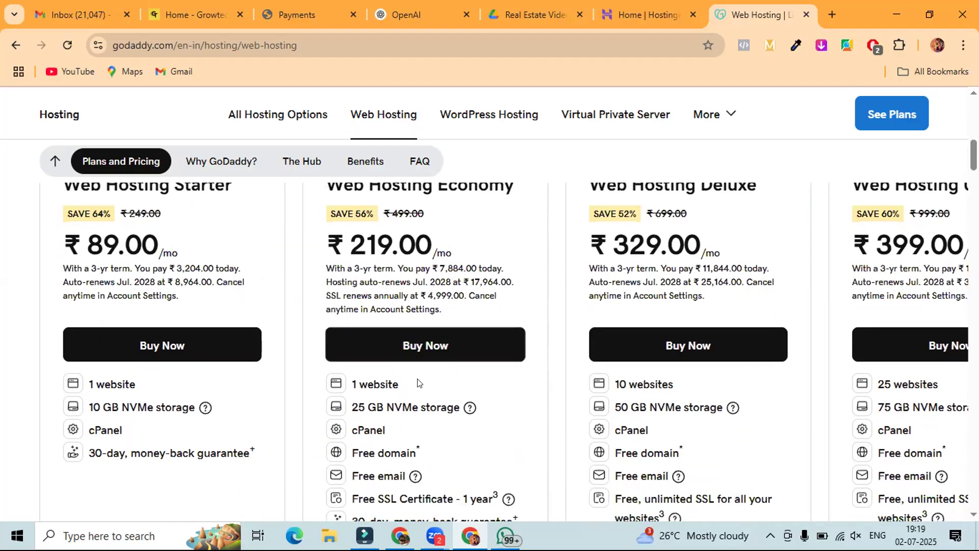
Add the Web Hosting Economy and Deluxe plans to the cart, reaching 6 items at ₹21,756.00.
{"action": "left_click", "coordinate": [411, 345]}
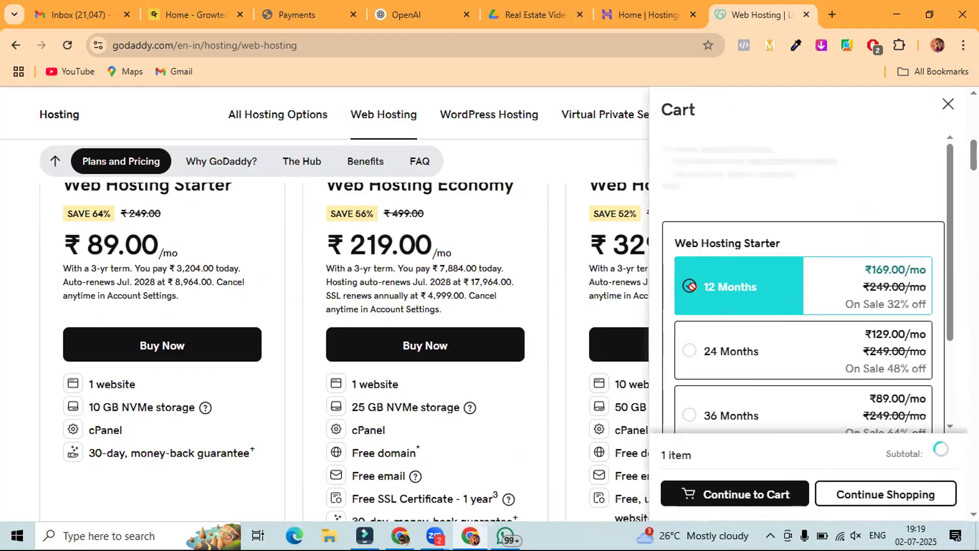
{"action": "scroll", "coordinate": [744, 295], "scroll_direction": "down", "scroll_amount": 5}
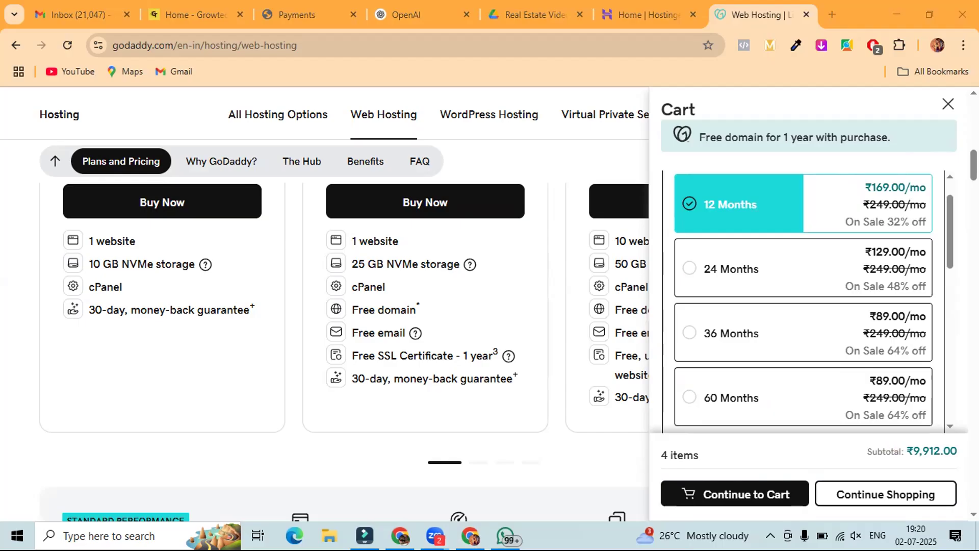
{"action": "left_click", "coordinate": [948, 104]}
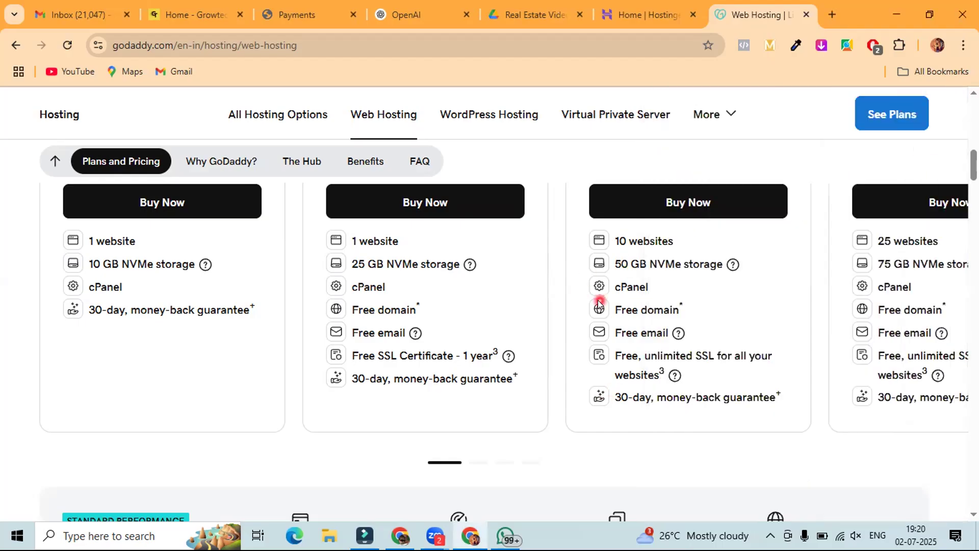
{"action": "scroll", "coordinate": [597, 301], "scroll_direction": "up", "scroll_amount": 1}
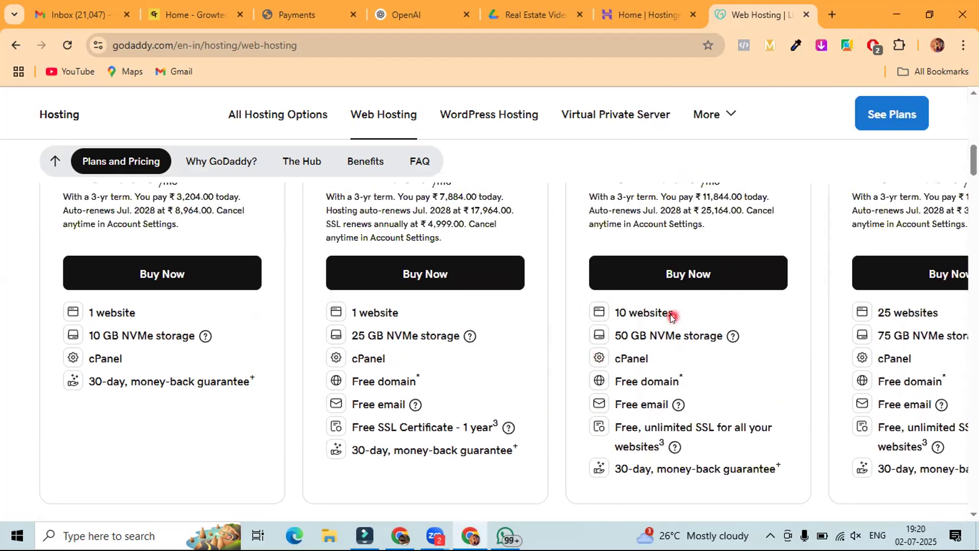
{"action": "left_click", "coordinate": [686, 274]}
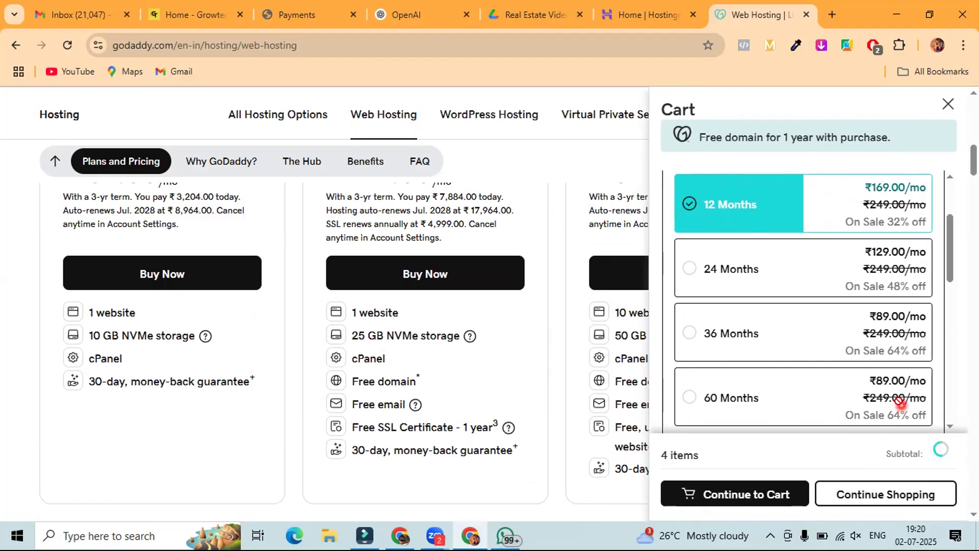
{"action": "scroll", "coordinate": [899, 402], "scroll_direction": "down", "scroll_amount": 1}
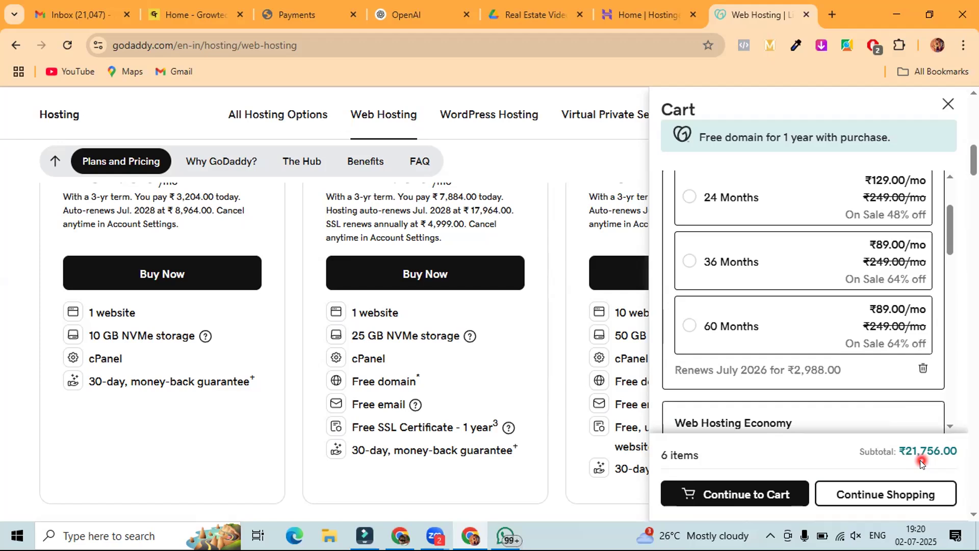
Switch to the Hostinger tab and open the Websites list of Premium Web Hosting sites.
{"action": "left_click", "coordinate": [632, 16]}
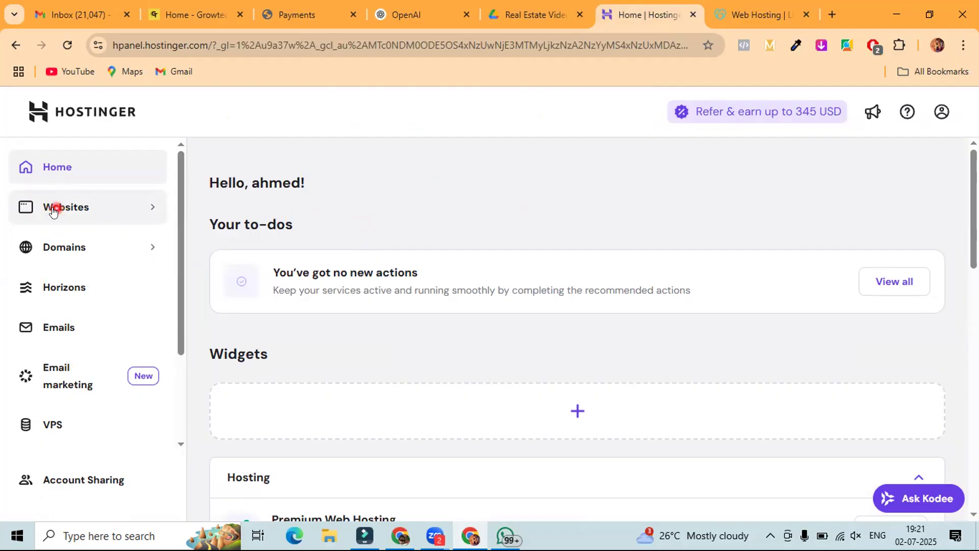
{"action": "left_click", "coordinate": [147, 206]}
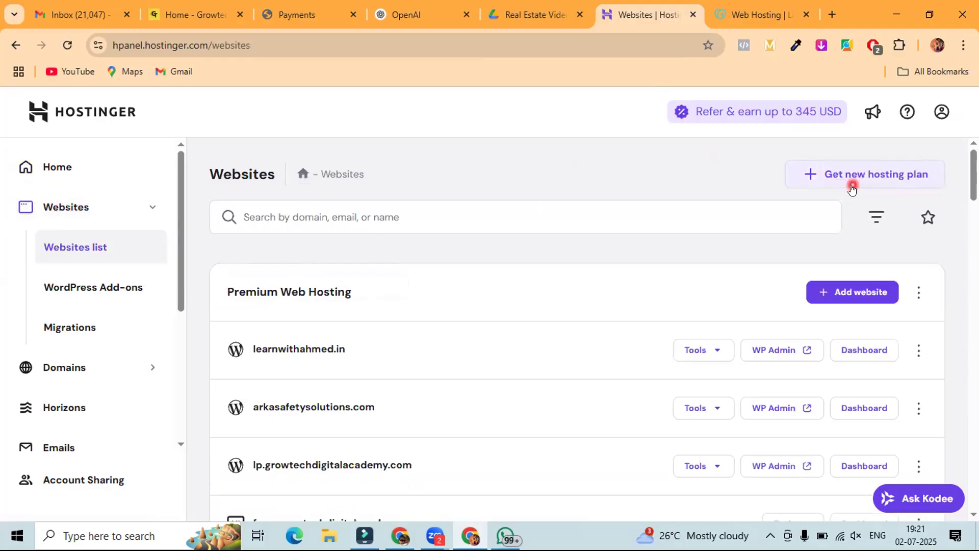
{"action": "left_click", "coordinate": [863, 176]}
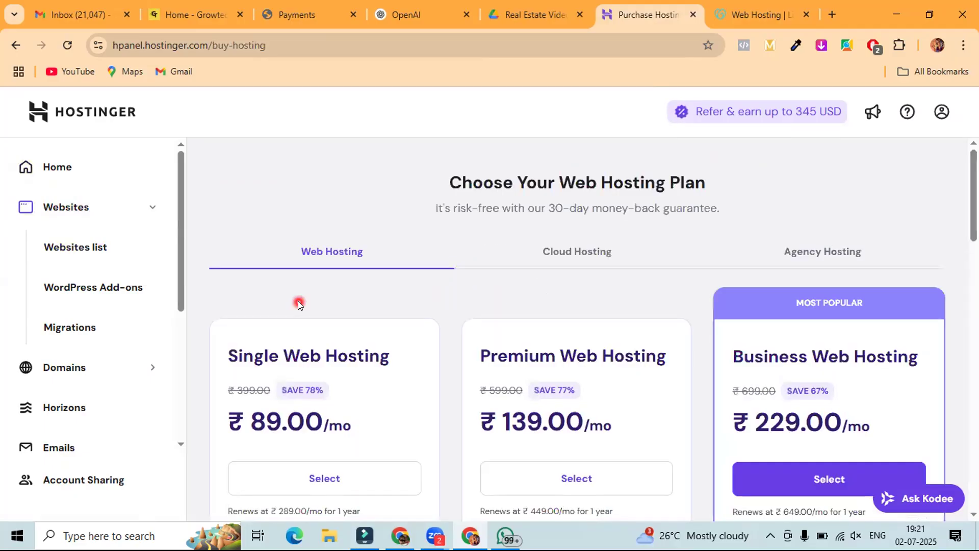
{"action": "scroll", "coordinate": [299, 303], "scroll_direction": "down", "scroll_amount": 3}
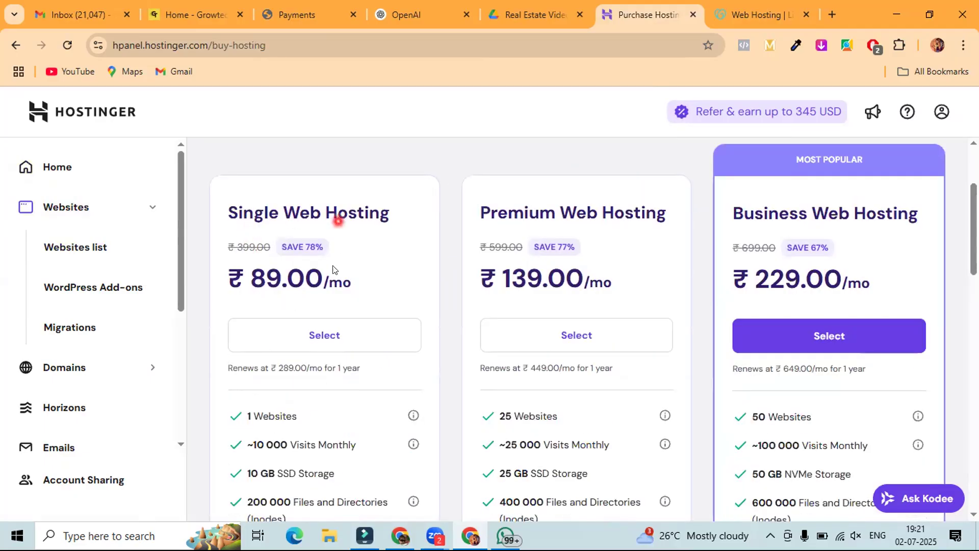
{"action": "scroll", "coordinate": [299, 328], "scroll_direction": "down", "scroll_amount": 2}
{"action": "mouse_move", "coordinate": [292, 339]}
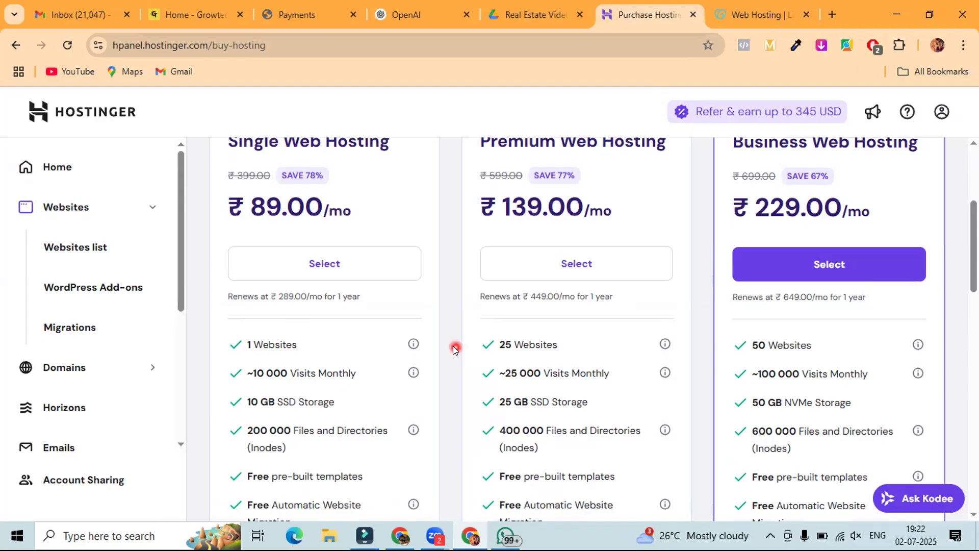
{"action": "mouse_move", "coordinate": [527, 334]}
{"action": "left_click", "coordinate": [566, 262]}
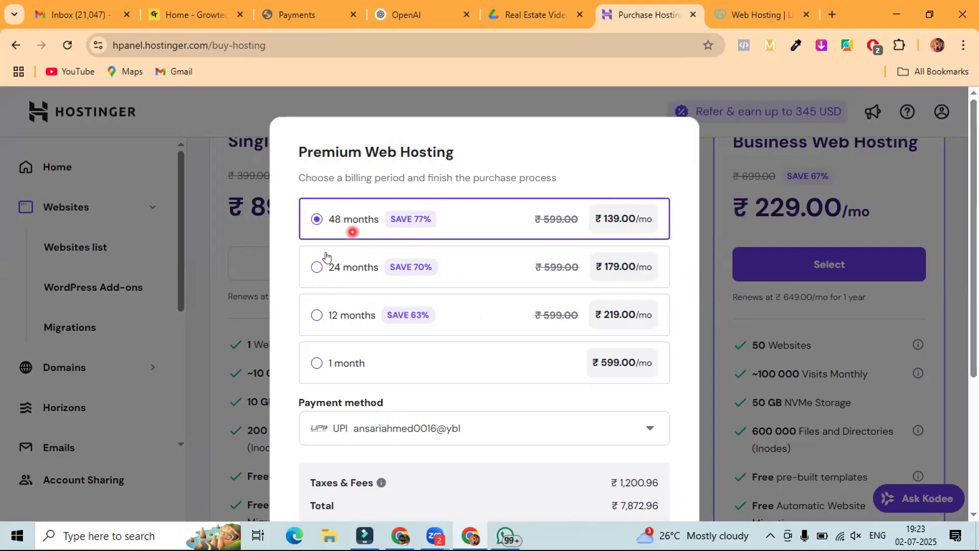
{"action": "left_click", "coordinate": [351, 316]}
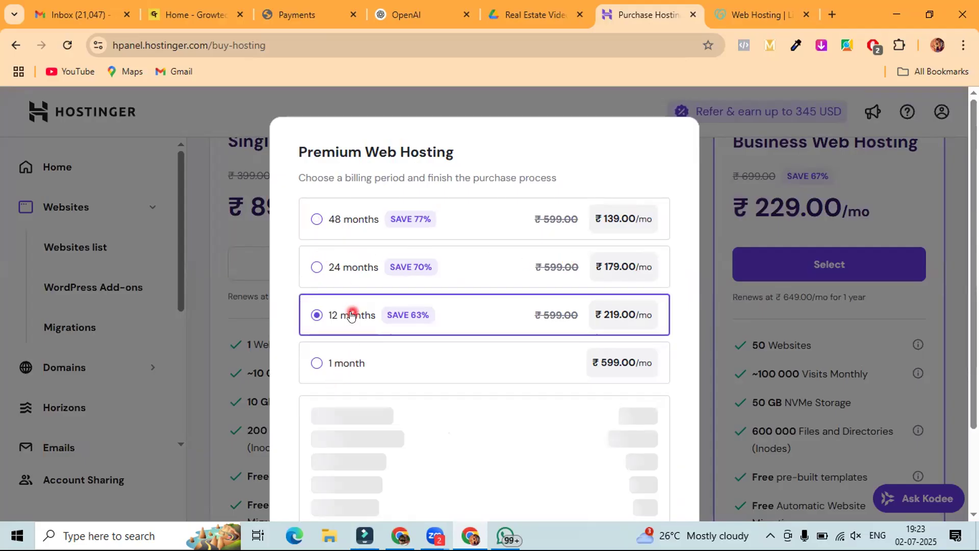
{"action": "scroll", "coordinate": [351, 315], "scroll_direction": "down", "scroll_amount": 4}
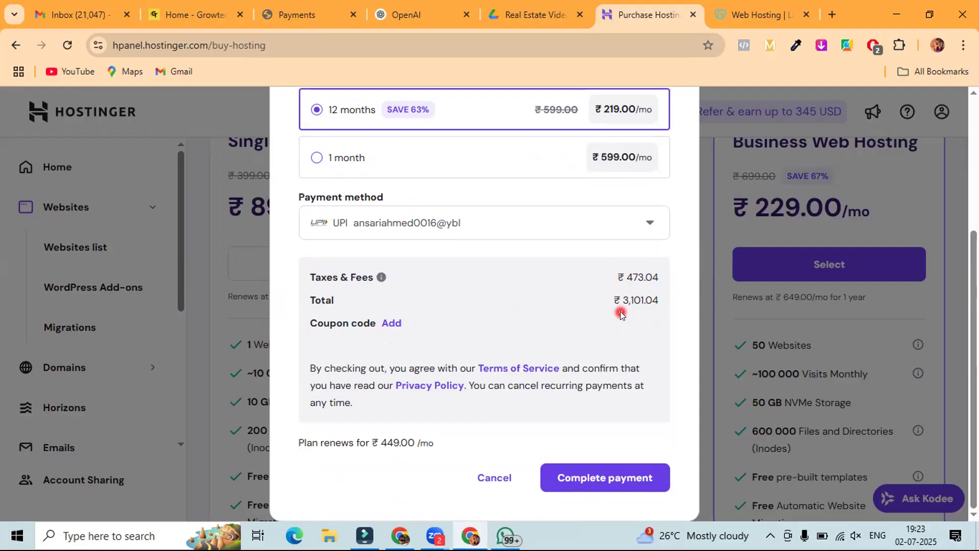
{"action": "left_click", "coordinate": [496, 470]}
{"action": "scroll", "coordinate": [486, 416], "scroll_direction": "down", "scroll_amount": 3}
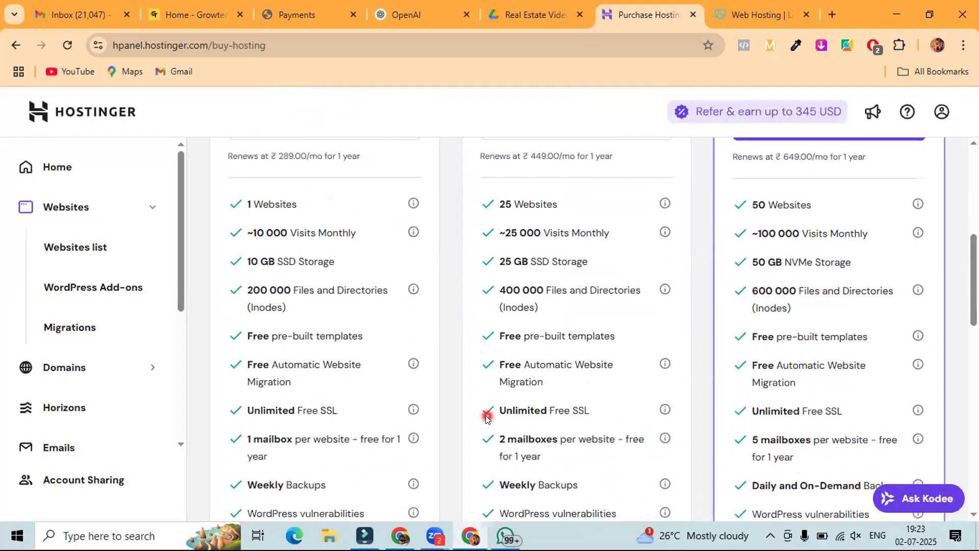
{"action": "scroll", "coordinate": [458, 390], "scroll_direction": "down", "scroll_amount": 1}
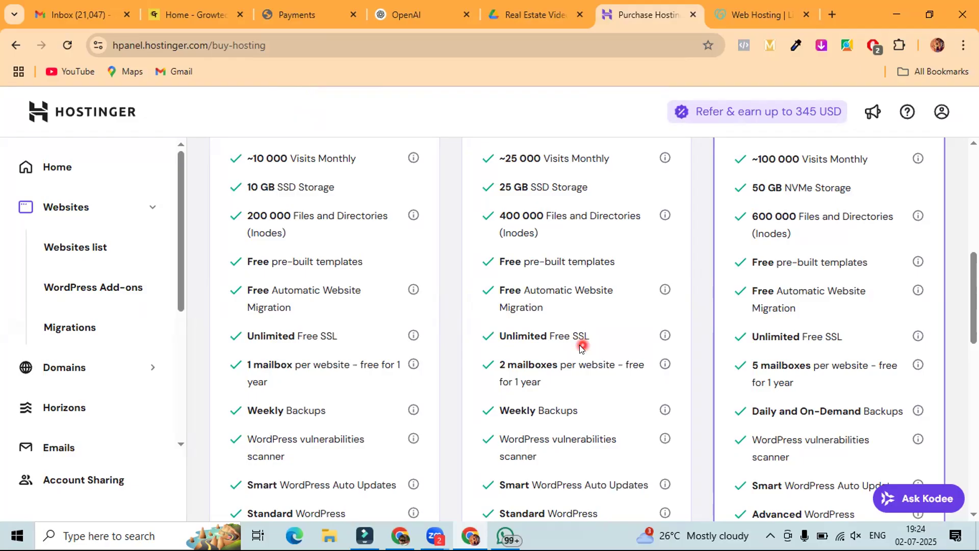
{"action": "scroll", "coordinate": [579, 347], "scroll_direction": "up", "scroll_amount": 1}
{"action": "scroll", "coordinate": [579, 348], "scroll_direction": "up", "scroll_amount": 1}
{"action": "scroll", "coordinate": [580, 348], "scroll_direction": "down", "scroll_amount": 2}
{"action": "scroll", "coordinate": [581, 346], "scroll_direction": "down", "scroll_amount": 3}
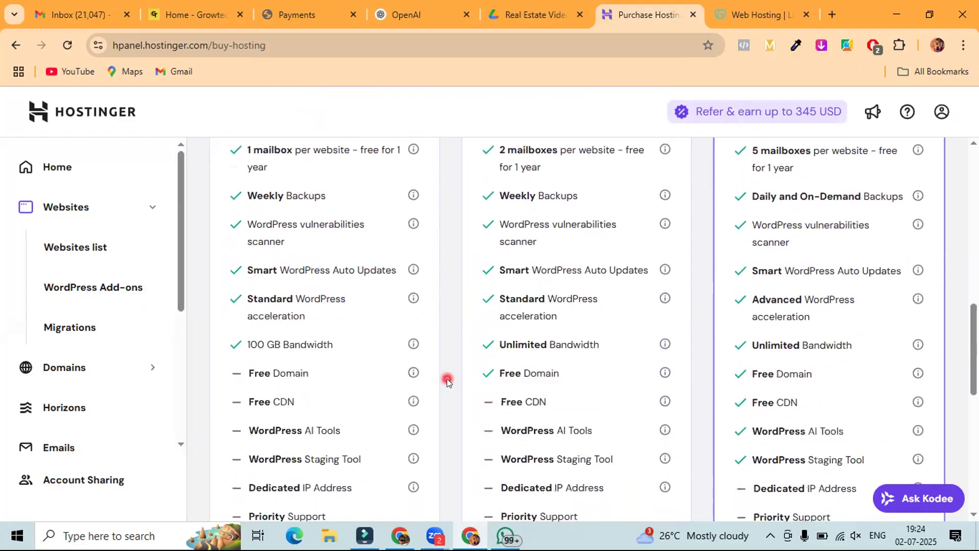
{"action": "left_click_drag", "start_coordinate": [560, 374], "coordinate": [481, 385]}
{"action": "left_click", "coordinate": [580, 378]}
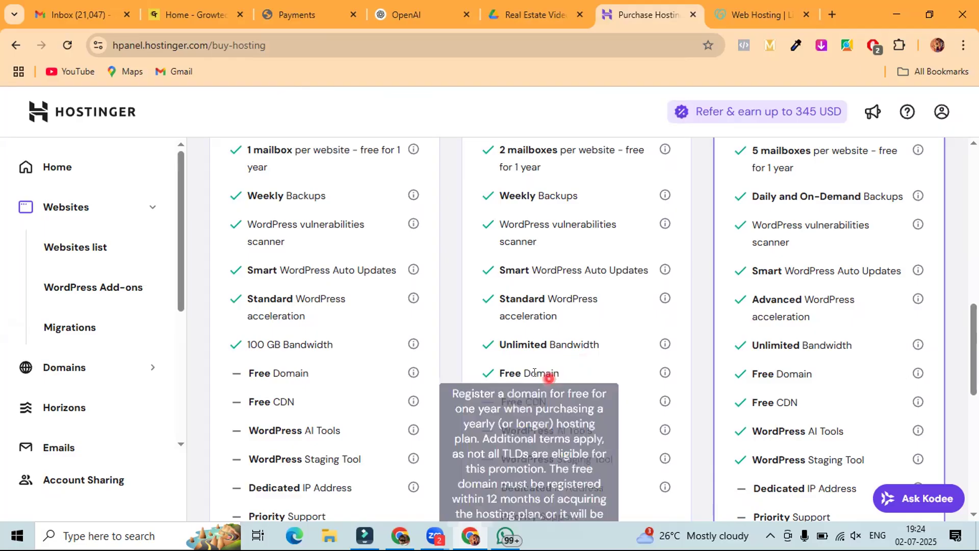
{"action": "scroll", "coordinate": [423, 270], "scroll_direction": "up", "scroll_amount": 7}
{"action": "scroll", "coordinate": [442, 255], "scroll_direction": "up", "scroll_amount": 3}
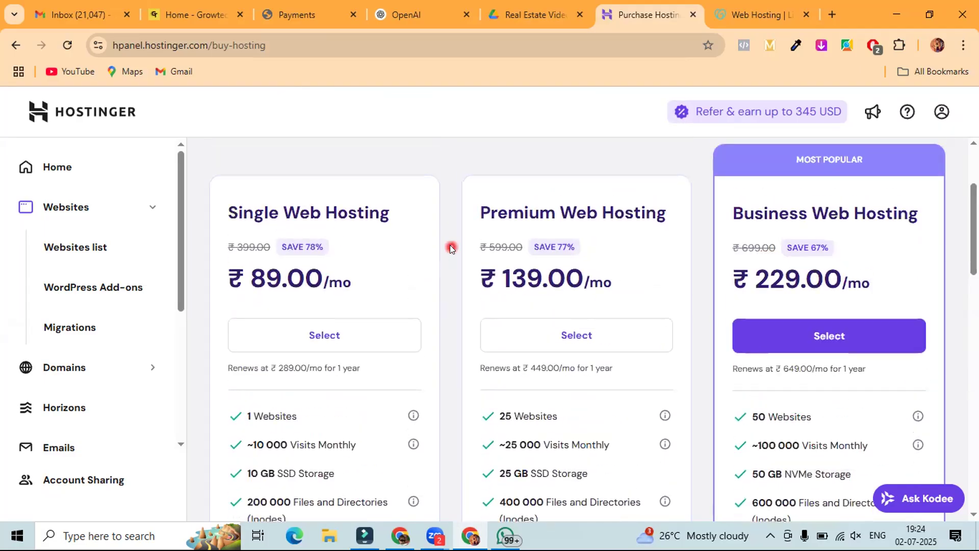
{"action": "scroll", "coordinate": [451, 248], "scroll_direction": "up", "scroll_amount": 3}
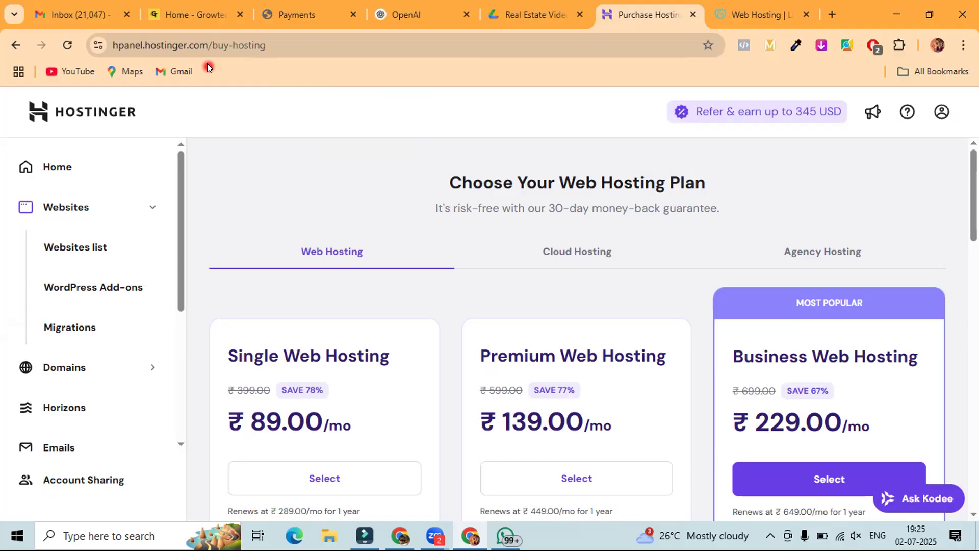
{"action": "left_click", "coordinate": [88, 212]}
Return to the hPanel home page and scroll down to the Hosting plans list.
{"action": "left_click", "coordinate": [88, 212]}
{"action": "left_click", "coordinate": [109, 110]}
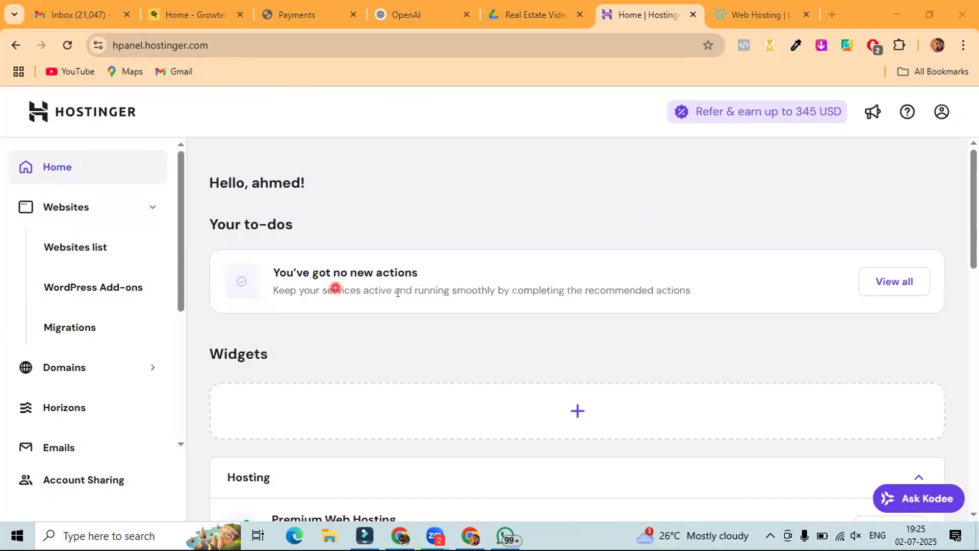
{"action": "scroll", "coordinate": [401, 293], "scroll_direction": "down", "scroll_amount": 3}
{"action": "scroll", "coordinate": [402, 293], "scroll_direction": "down", "scroll_amount": 3}
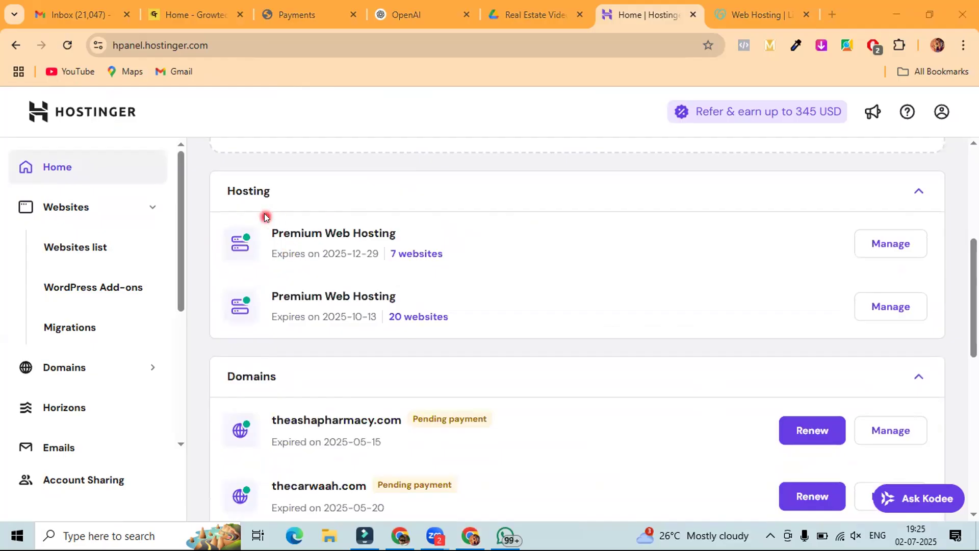
Manage the Premium Web Hosting plan expiring 2025-12-29.
{"action": "left_click_drag", "start_coordinate": [273, 230], "coordinate": [435, 211]}
{"action": "left_click", "coordinate": [435, 211]}
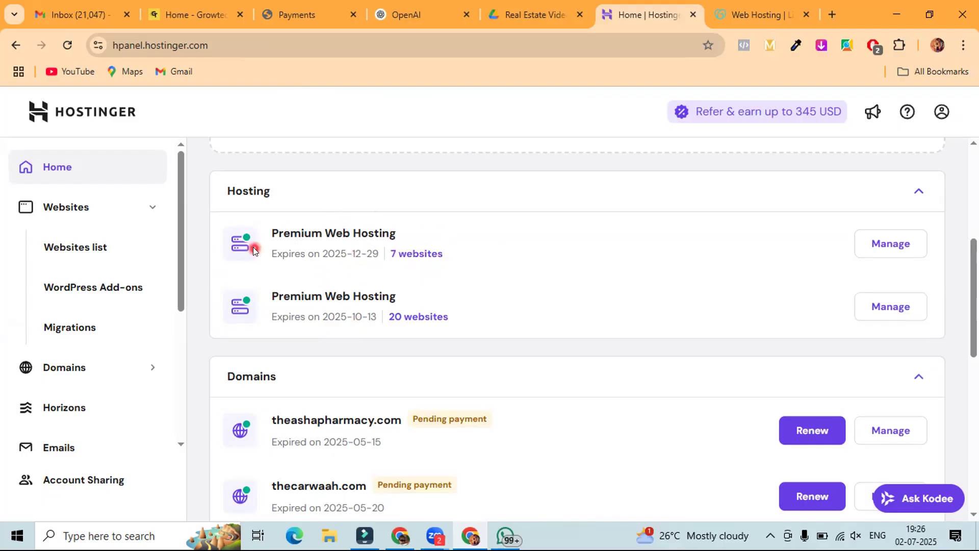
{"action": "left_click", "coordinate": [886, 244]}
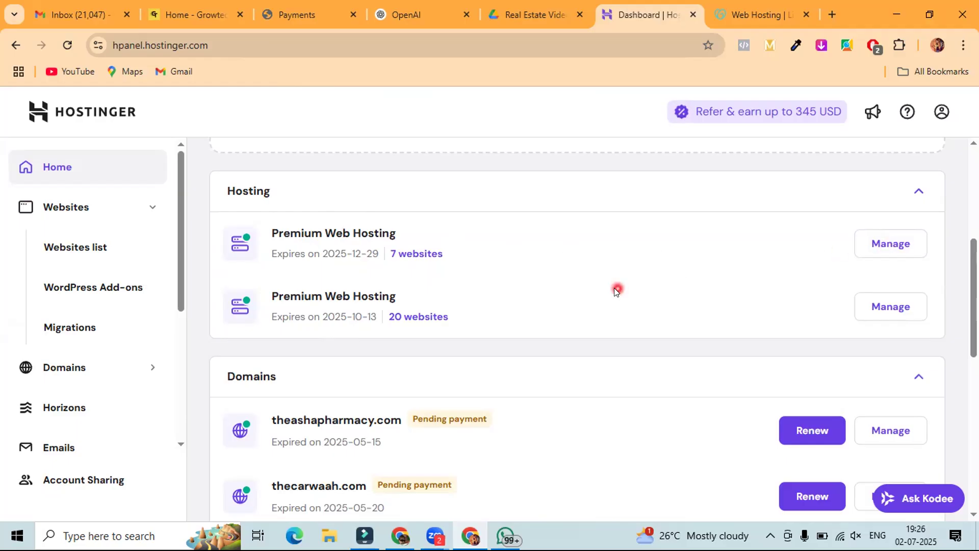
Open the thedigitalahmed.com website dashboard, then bring back the main navigation menu.
{"action": "left_click", "coordinate": [879, 238]}
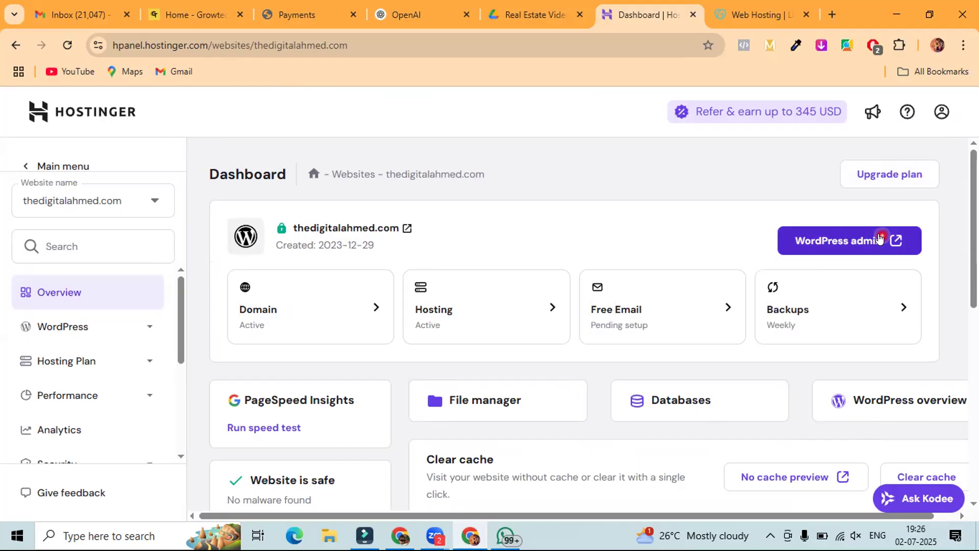
{"action": "left_click", "coordinate": [56, 373]}
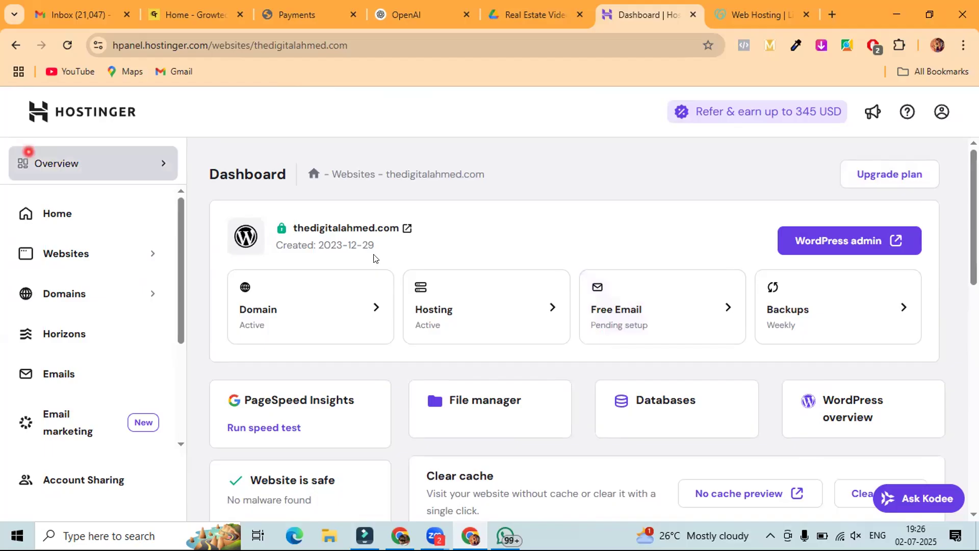
{"action": "scroll", "coordinate": [373, 255], "scroll_direction": "down", "scroll_amount": 2}
{"action": "scroll", "coordinate": [82, 260], "scroll_direction": "down", "scroll_amount": 1}
{"action": "left_click", "coordinate": [75, 255]}
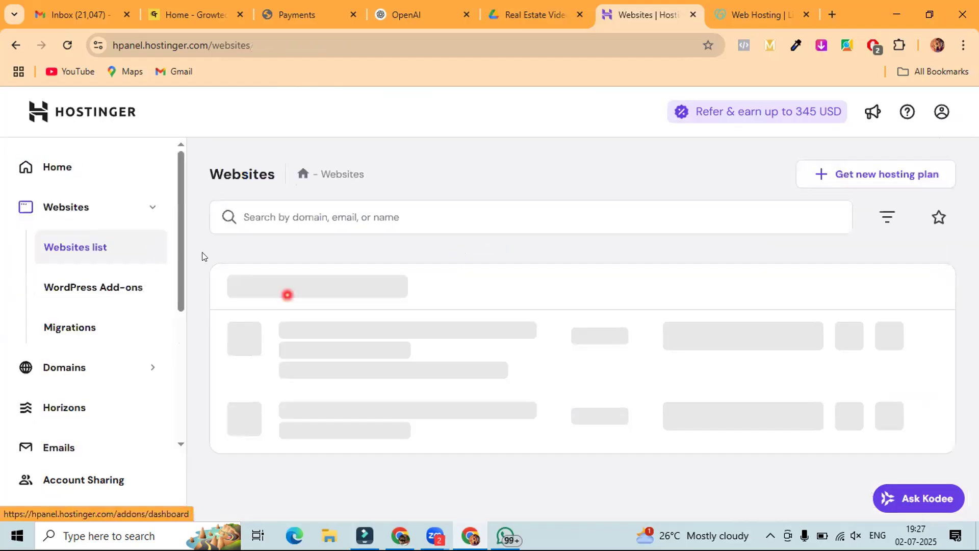
{"action": "left_click", "coordinate": [72, 257]}
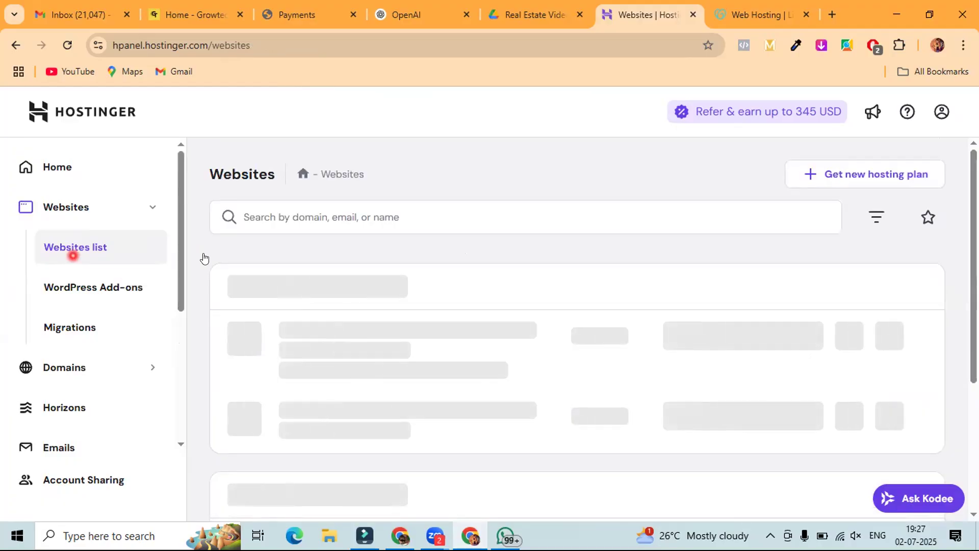
{"action": "scroll", "coordinate": [238, 314], "scroll_direction": "down", "scroll_amount": 1}
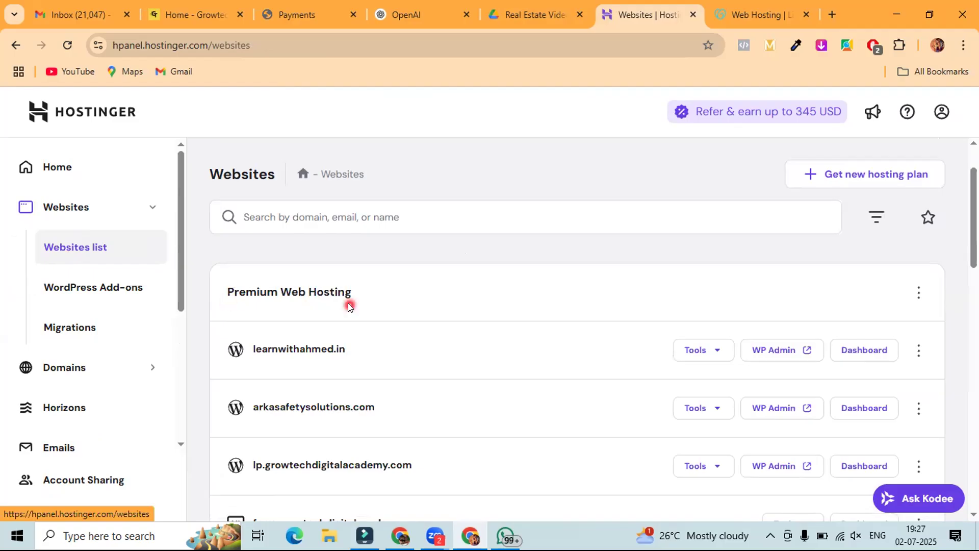
{"action": "scroll", "coordinate": [349, 305], "scroll_direction": "down", "scroll_amount": 3}
{"action": "scroll", "coordinate": [245, 326], "scroll_direction": "down", "scroll_amount": 1}
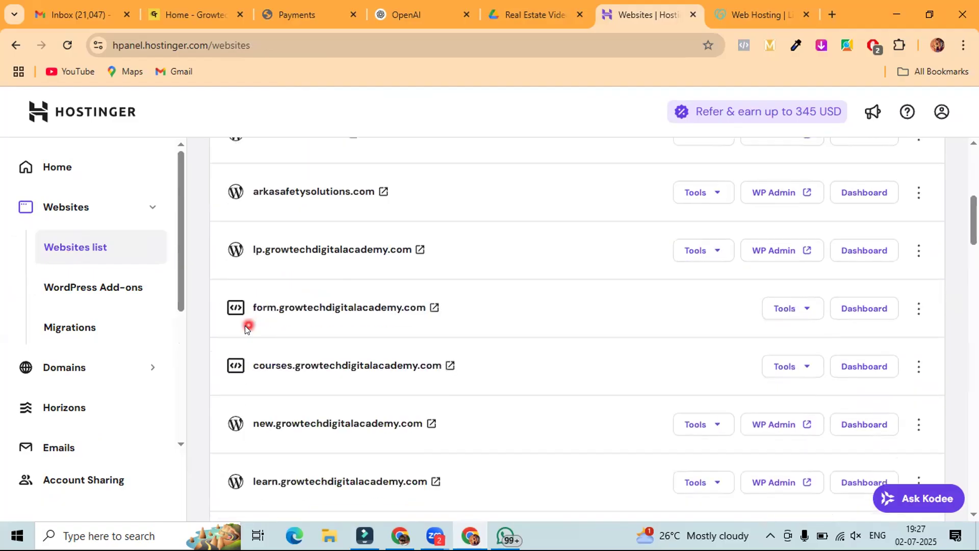
{"action": "scroll", "coordinate": [244, 326], "scroll_direction": "down", "scroll_amount": 5}
{"action": "scroll", "coordinate": [245, 327], "scroll_direction": "down", "scroll_amount": 3}
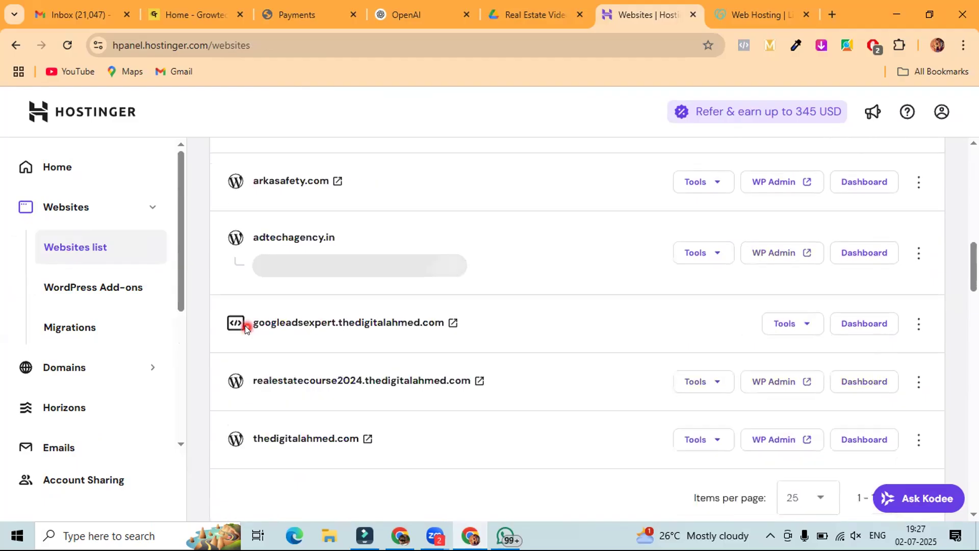
{"action": "scroll", "coordinate": [245, 325], "scroll_direction": "down", "scroll_amount": 3}
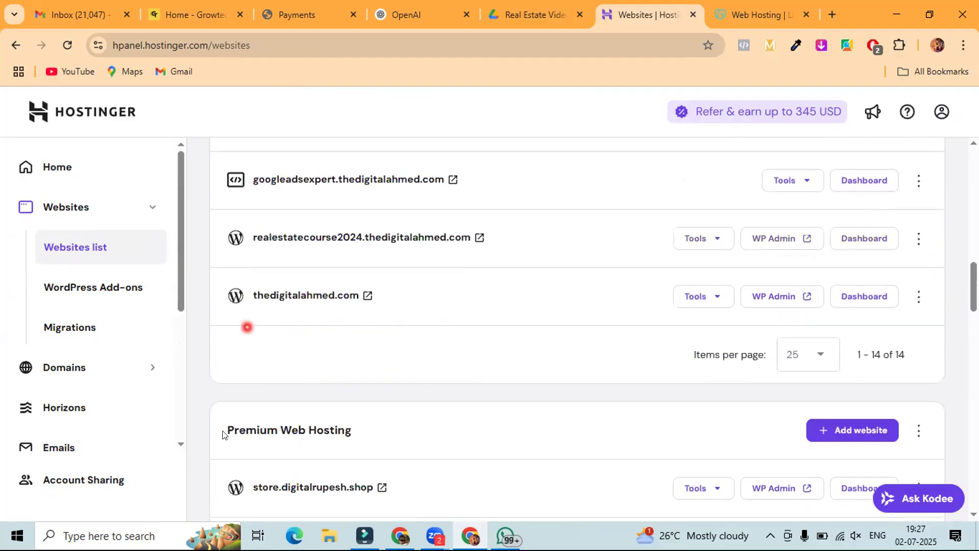
{"action": "scroll", "coordinate": [229, 380], "scroll_direction": "down", "scroll_amount": 2}
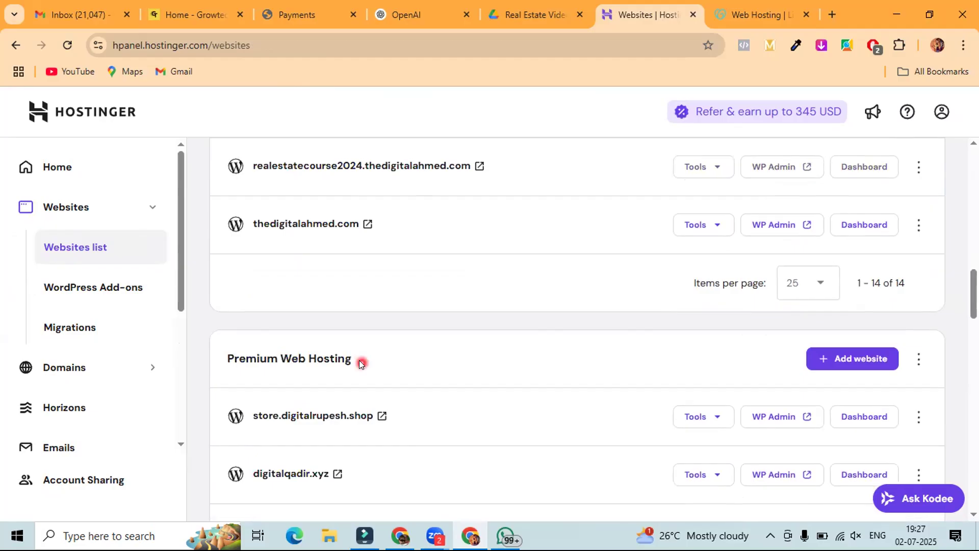
{"action": "scroll", "coordinate": [361, 363], "scroll_direction": "up", "scroll_amount": 10}
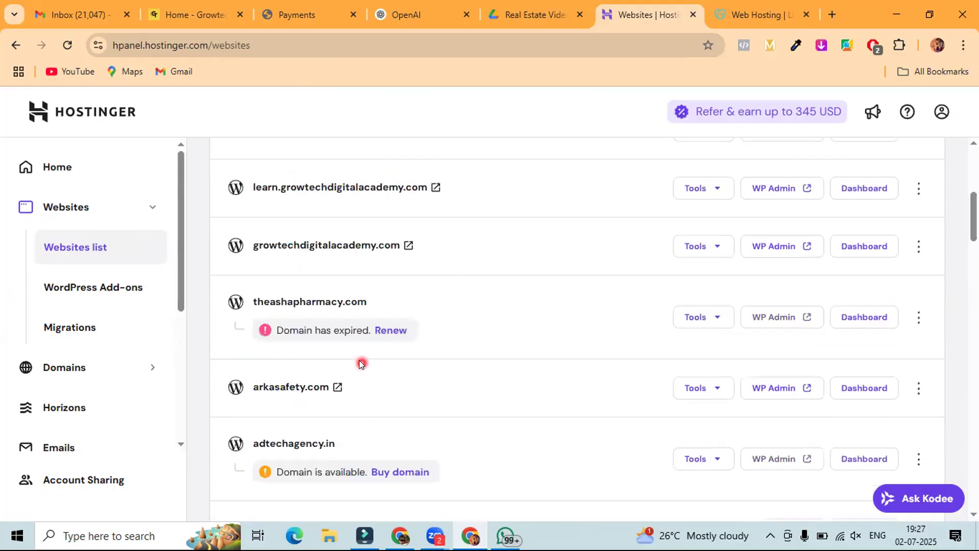
{"action": "scroll", "coordinate": [360, 363], "scroll_direction": "up", "scroll_amount": 5}
{"action": "scroll", "coordinate": [360, 363], "scroll_direction": "up", "scroll_amount": 5}
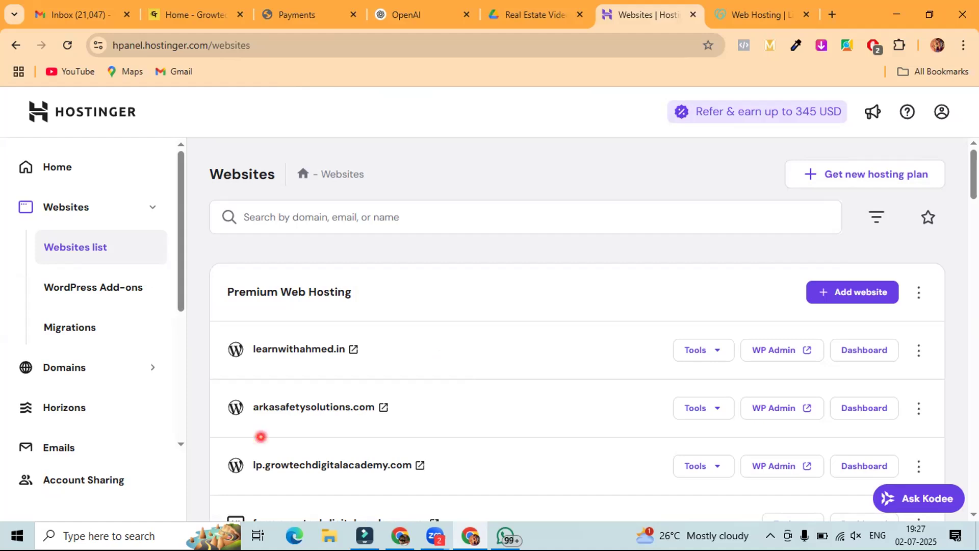
Add a new WordPress website to reach the wizard's admin login details form.
{"action": "left_click", "coordinate": [844, 298]}
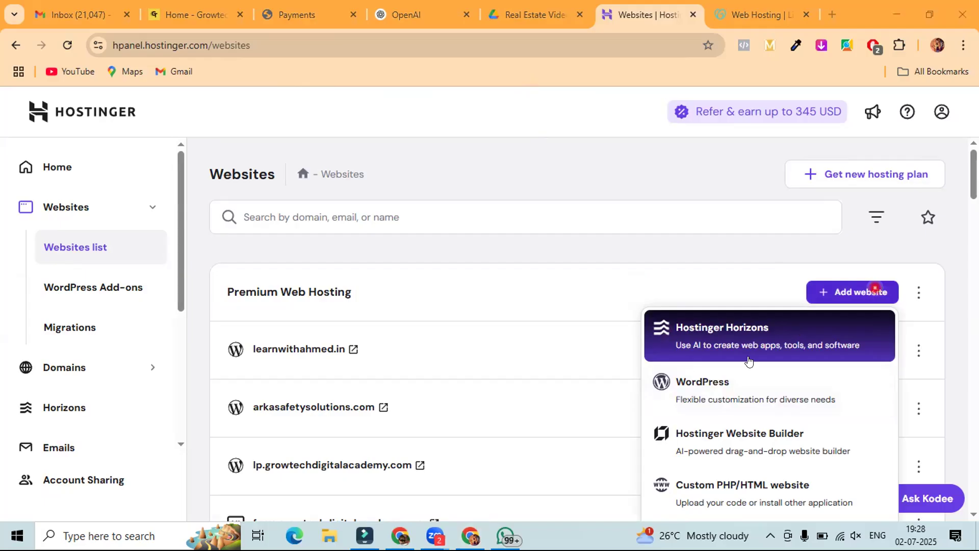
{"action": "left_click", "coordinate": [728, 392]}
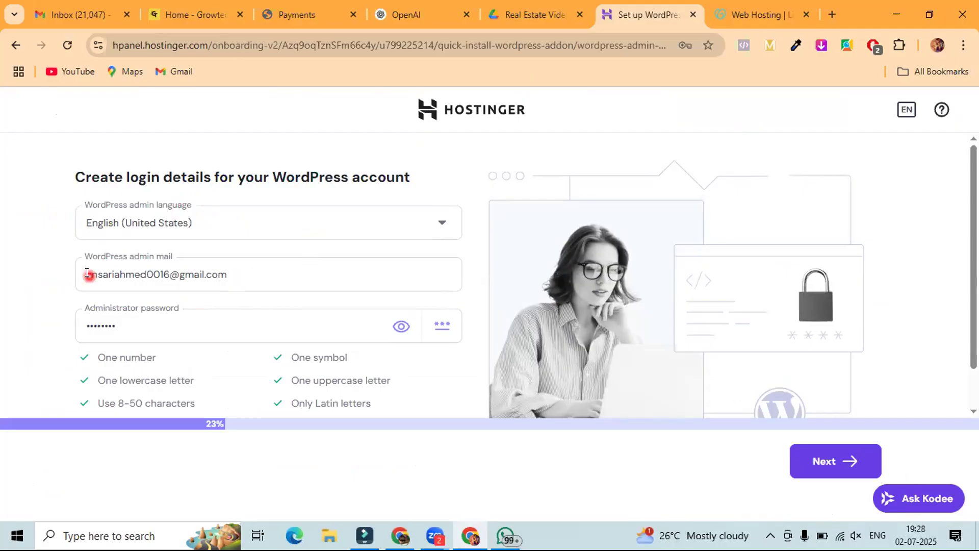
Replace the administrator password and continue to the template selection step.
{"action": "left_click_drag", "start_coordinate": [124, 327], "coordinate": [61, 340]}
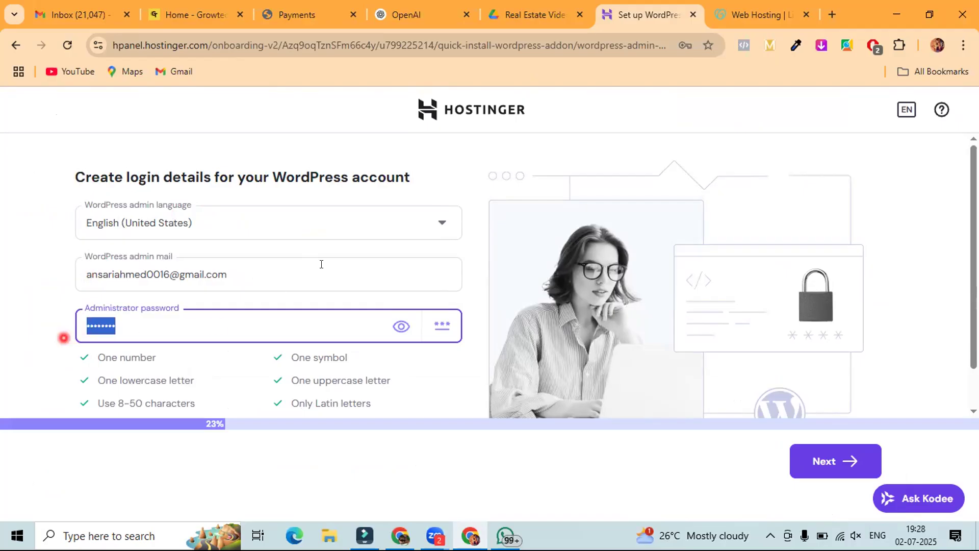
{"action": "left_click", "coordinate": [48, 241]}
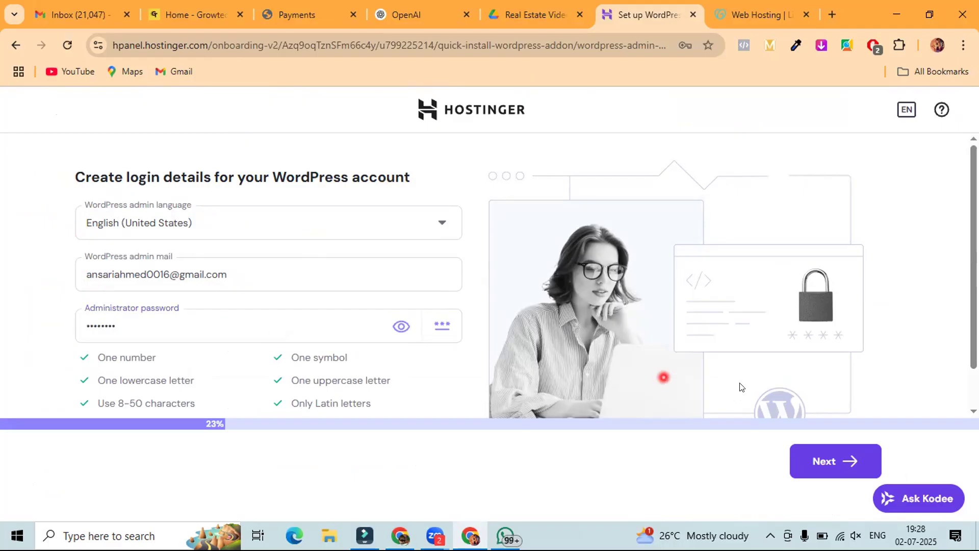
{"action": "left_click", "coordinate": [842, 465]}
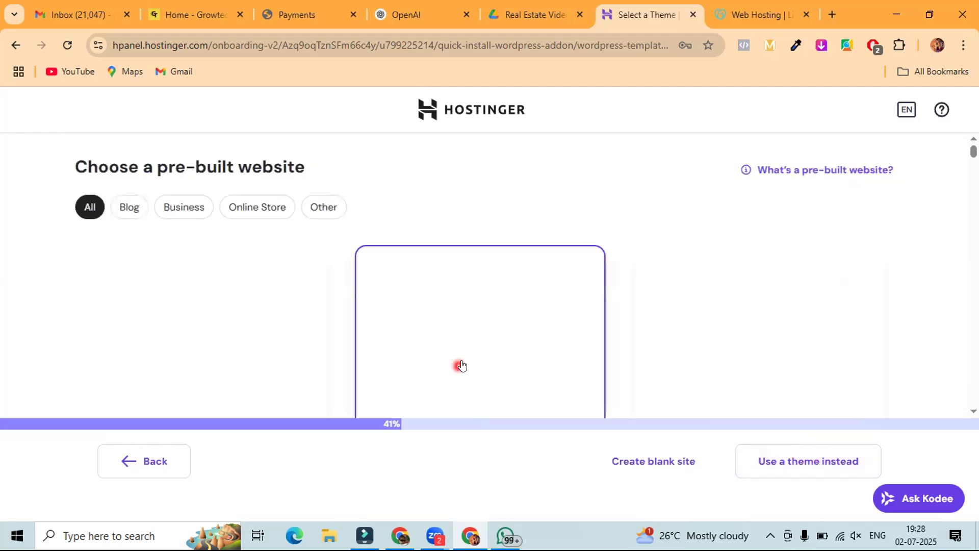
{"action": "left_click", "coordinate": [130, 465]}
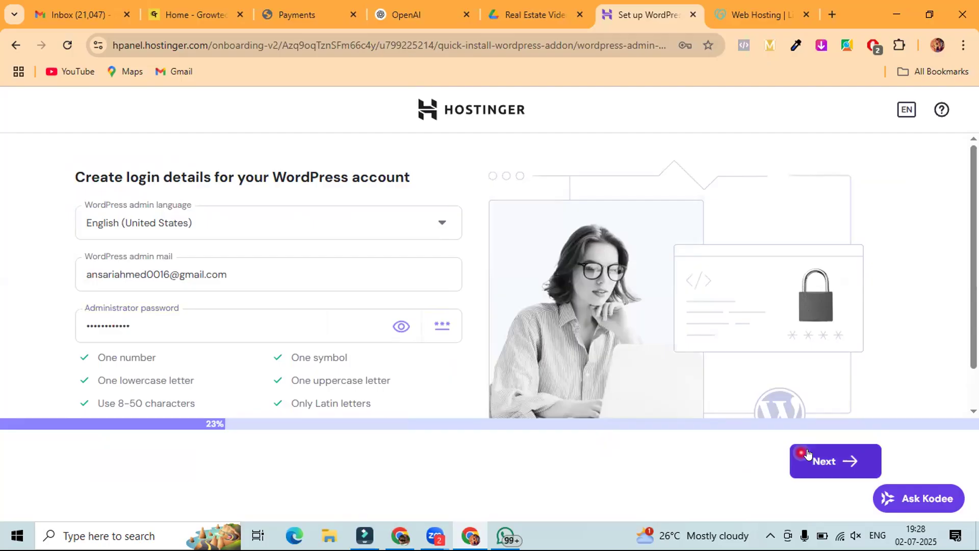
{"action": "left_click", "coordinate": [809, 458]}
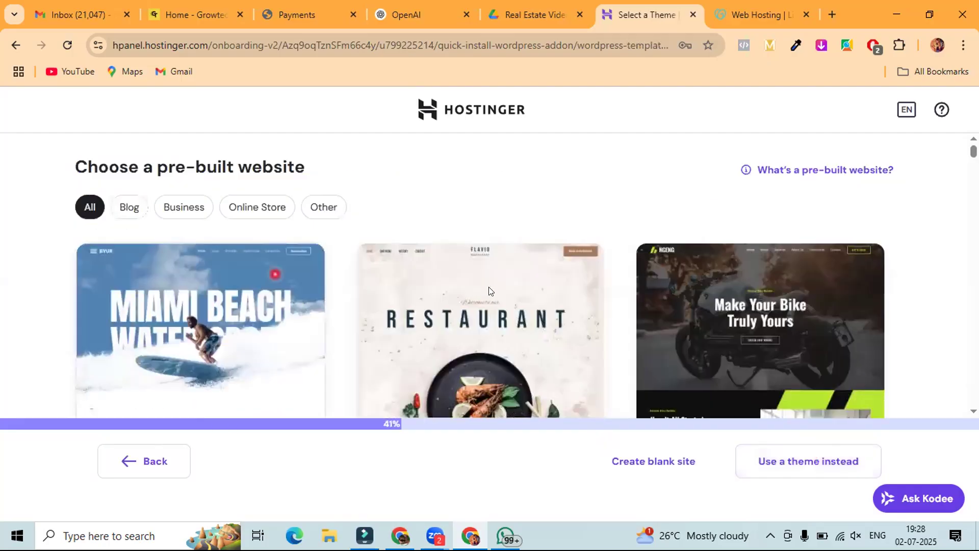
Choose Create blank site instead of a pre-built template.
{"action": "scroll", "coordinate": [489, 291], "scroll_direction": "down", "scroll_amount": 5}
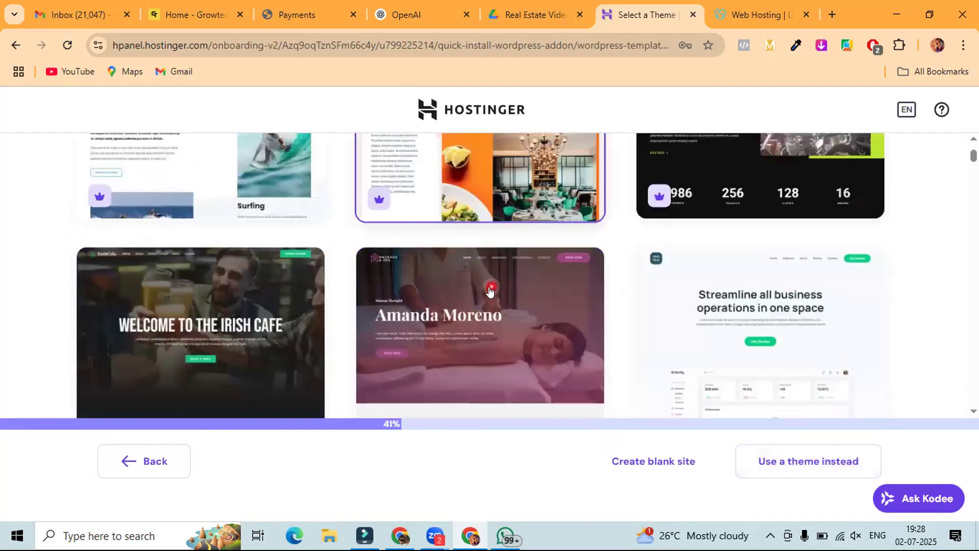
{"action": "scroll", "coordinate": [490, 291], "scroll_direction": "up", "scroll_amount": 4}
{"action": "scroll", "coordinate": [490, 290], "scroll_direction": "up", "scroll_amount": 1}
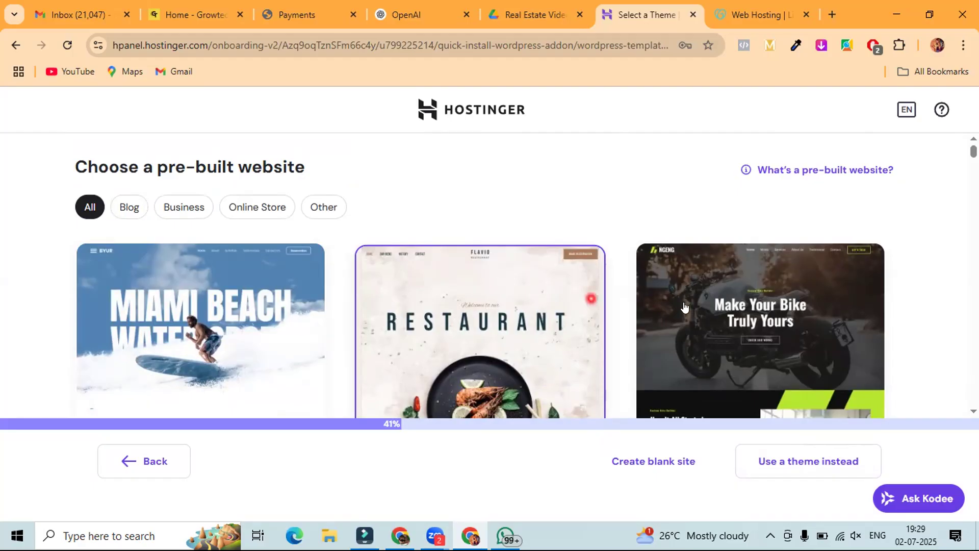
{"action": "left_click", "coordinate": [658, 464]}
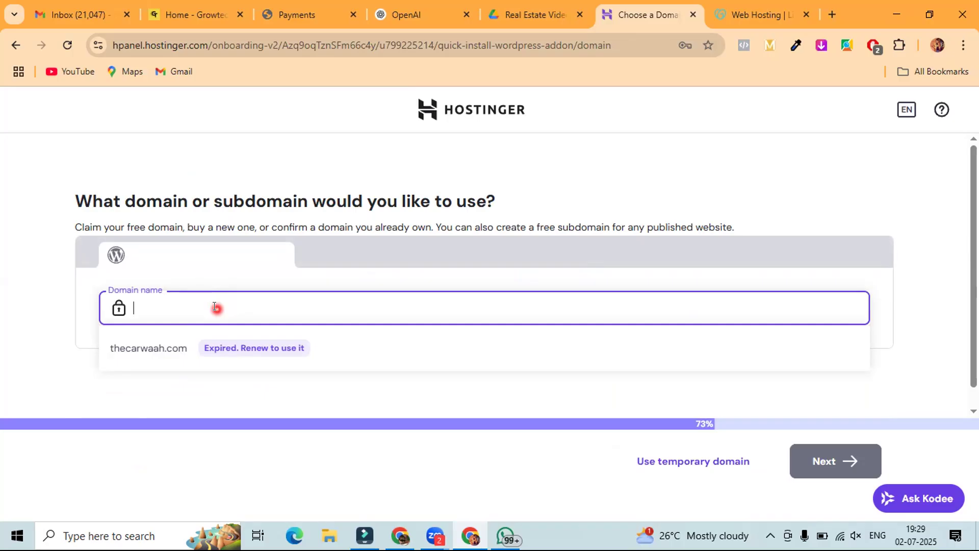
Enter adconnectstudios.com as the domain and mark it as a domain you already own.
{"action": "type", "text": "ad"}
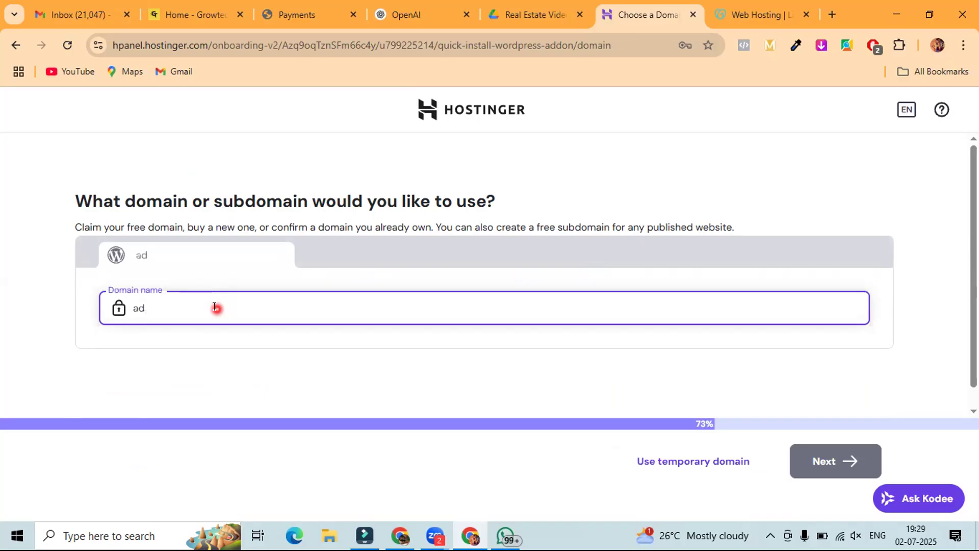
{"action": "type", "text": "co"}
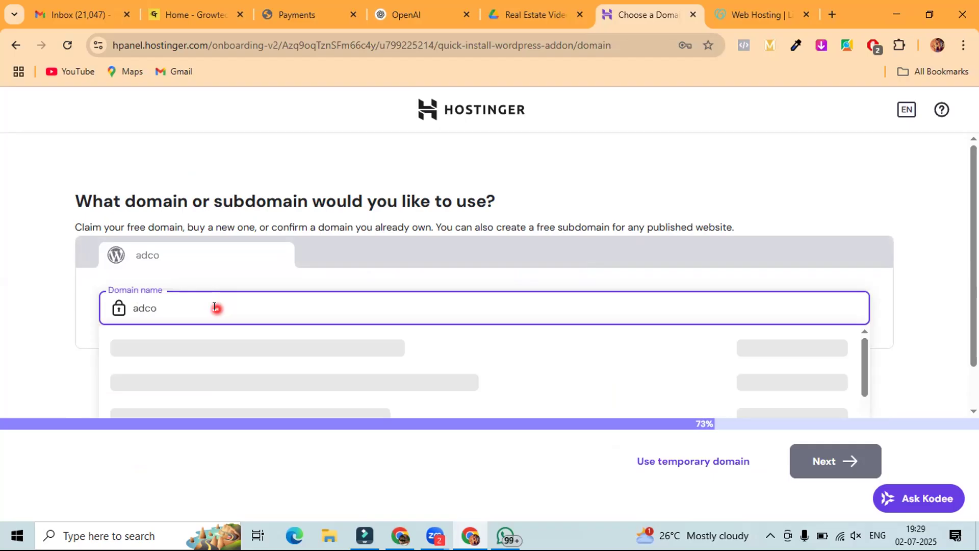
{"action": "type", "text": "nn"}
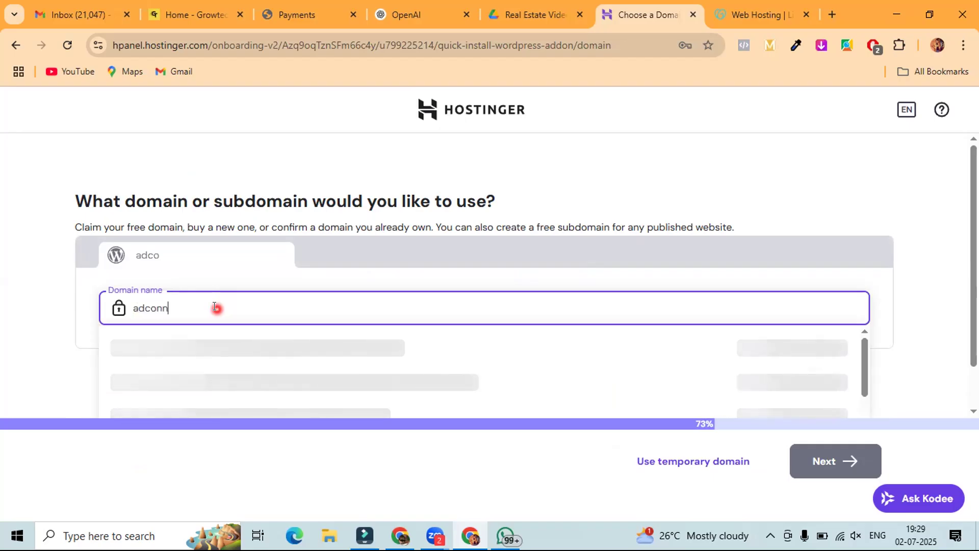
{"action": "type", "text": "ectstudi"}
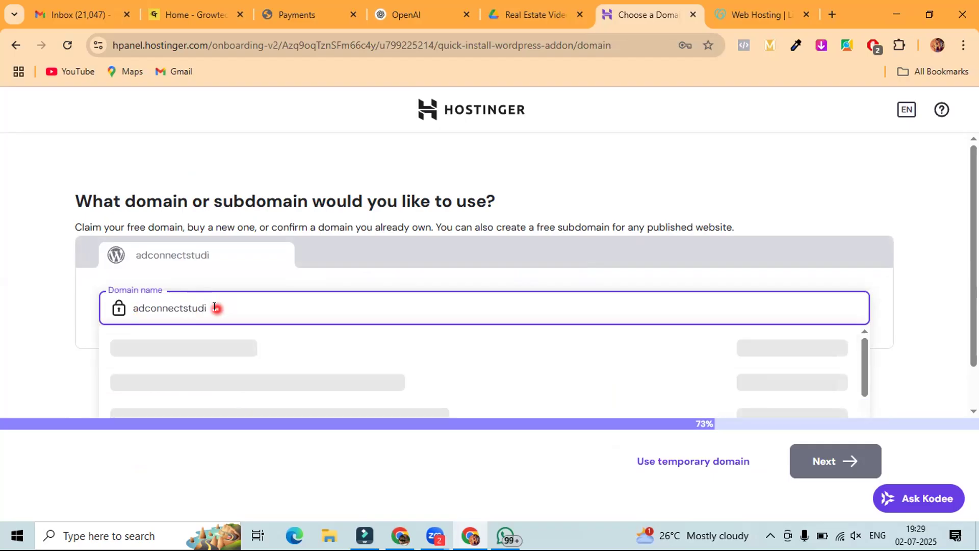
{"action": "type", "text": "os.com"}
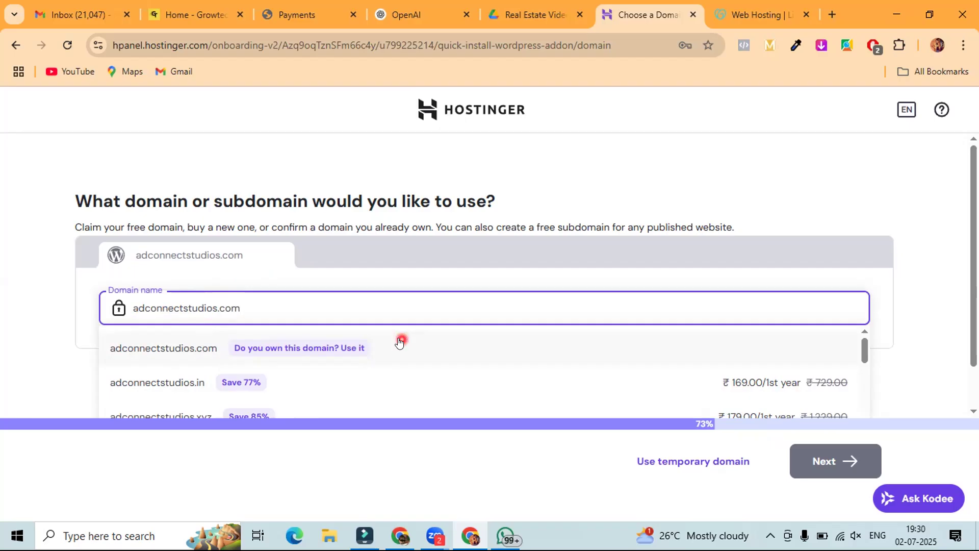
{"action": "left_click", "coordinate": [153, 348]}
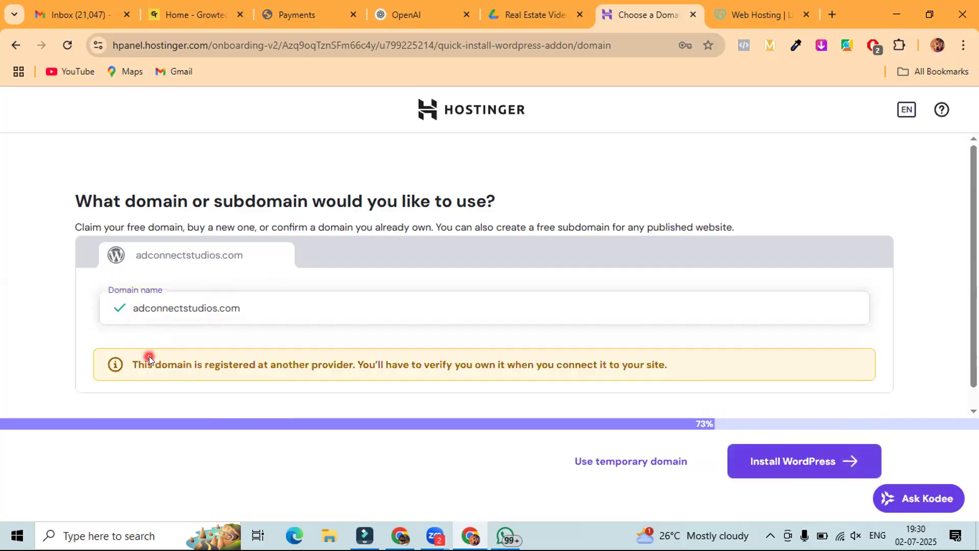
{"action": "scroll", "coordinate": [156, 368], "scroll_direction": "down", "scroll_amount": 1}
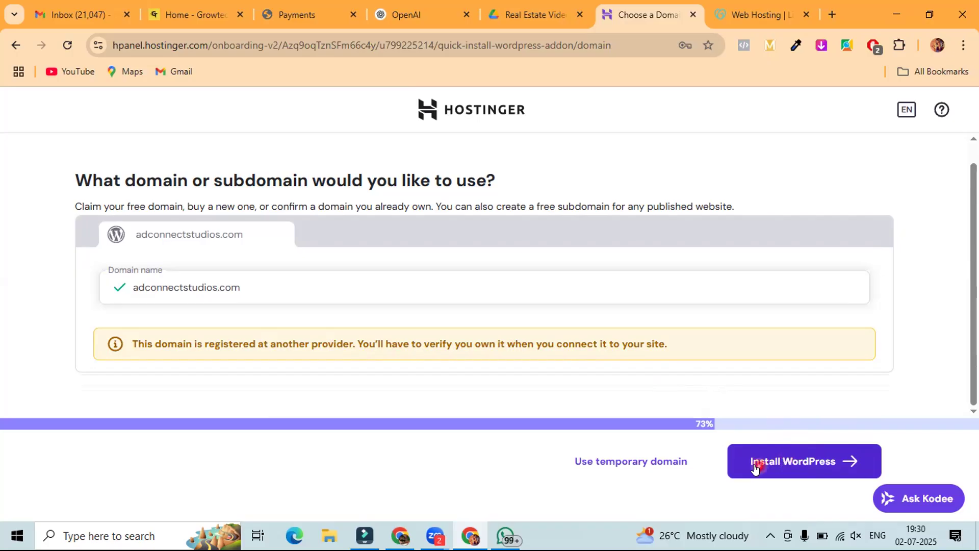
Install WordPress and open its admin on olivedrab-rail-721800.hostingersite.com.
{"action": "left_click", "coordinate": [800, 461]}
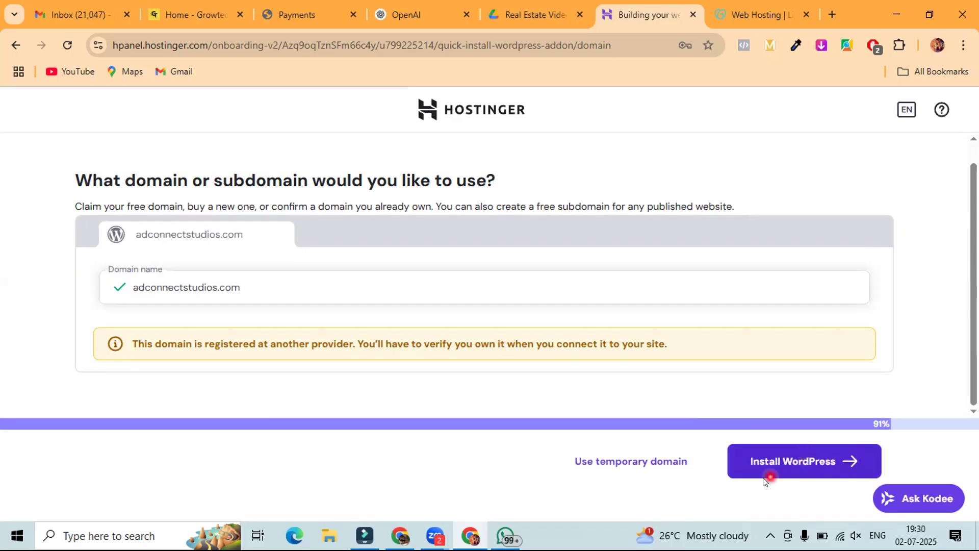
{"action": "left_click", "coordinate": [813, 455]}
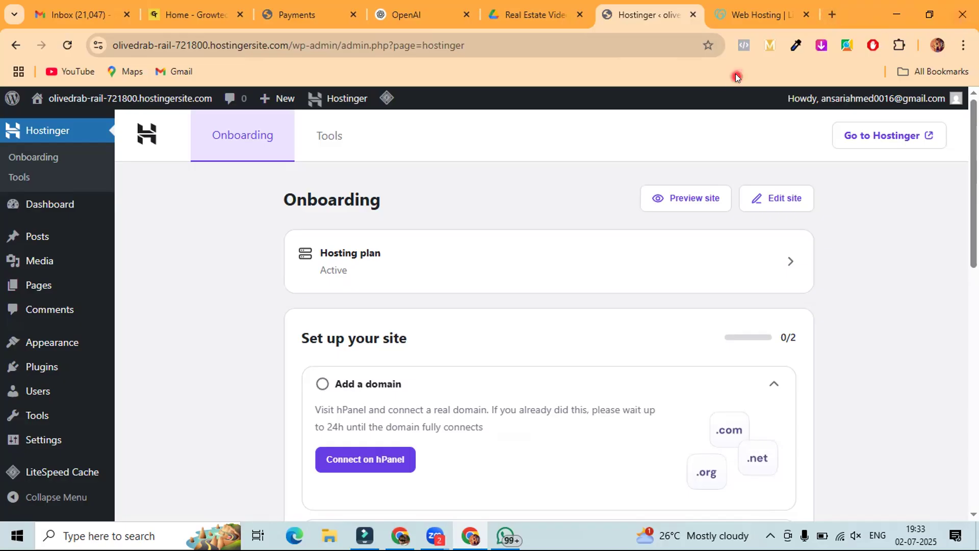
Load adconnectstudios.com in a new Chrome tab; it fails with DNS_PROBE_FINISHED_NXDOMAIN.
{"action": "left_click", "coordinate": [830, 11]}
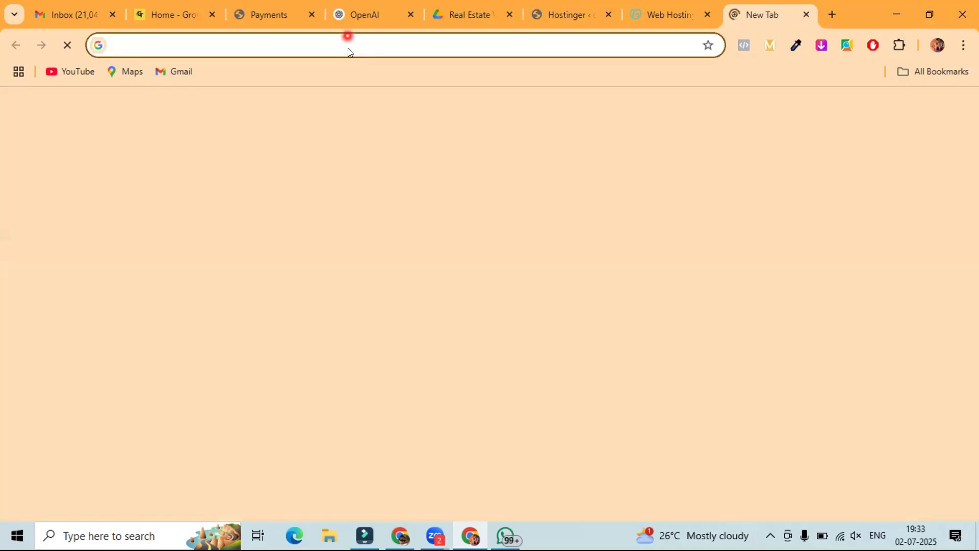
{"action": "type", "text": "adcoon"}
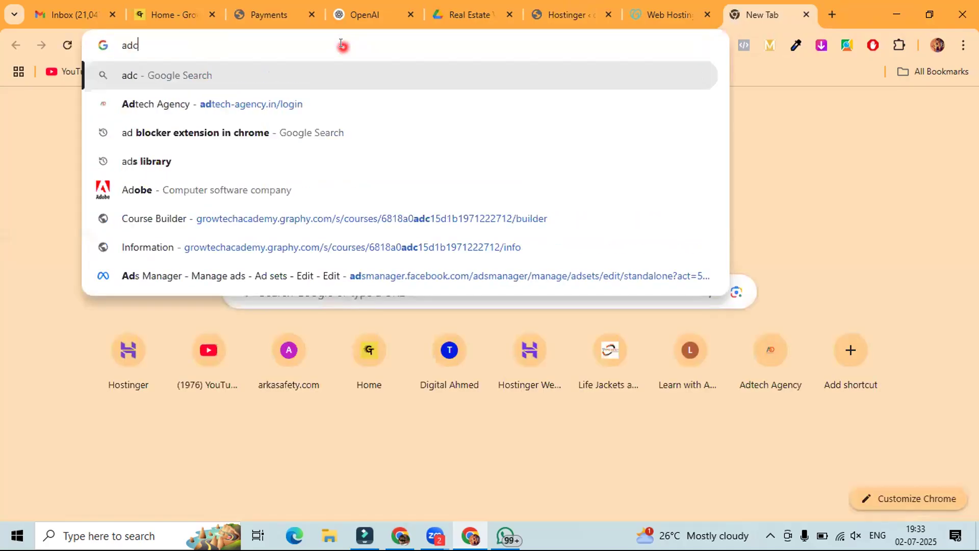
{"action": "key", "text": "BackSpace"}
{"action": "key", "text": "BackSpace"}
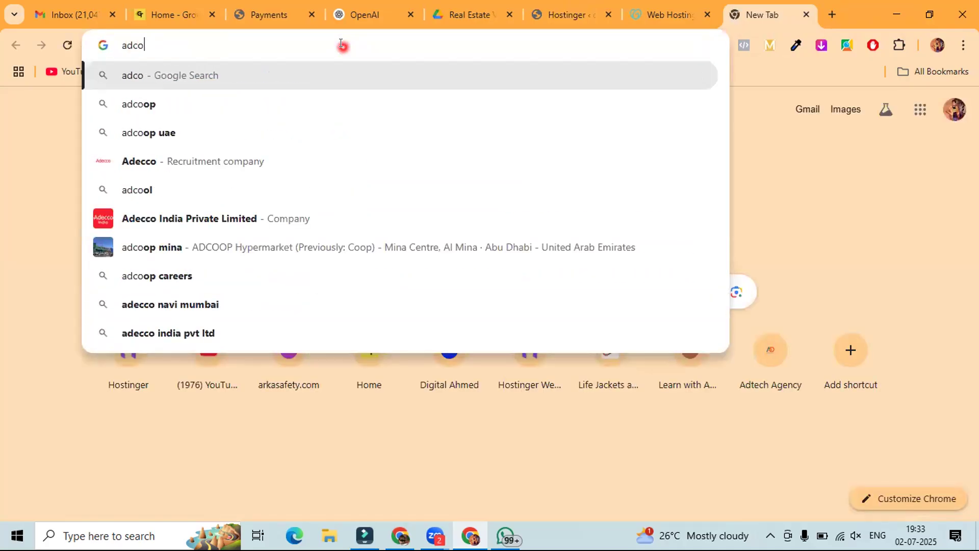
{"action": "type", "text": "nnects"}
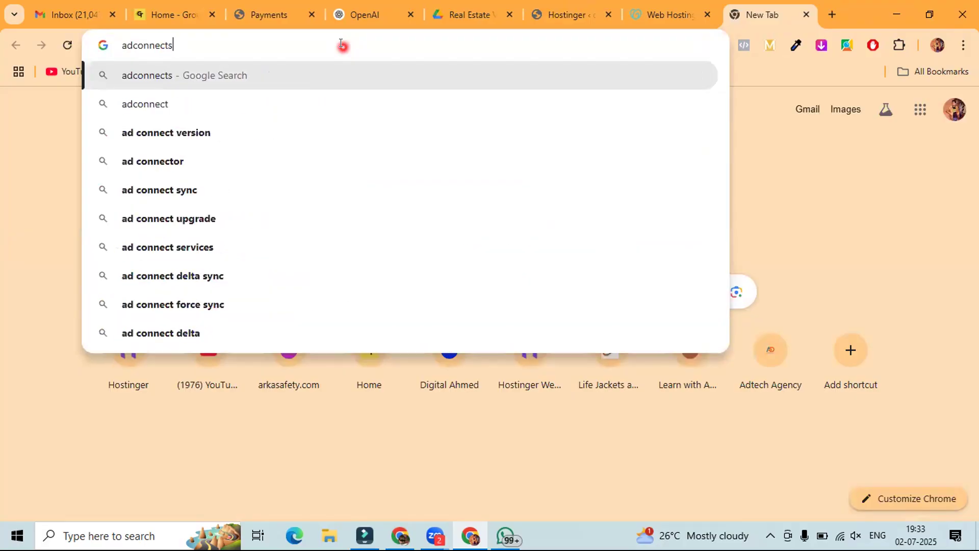
{"action": "type", "text": "tudios.com"}
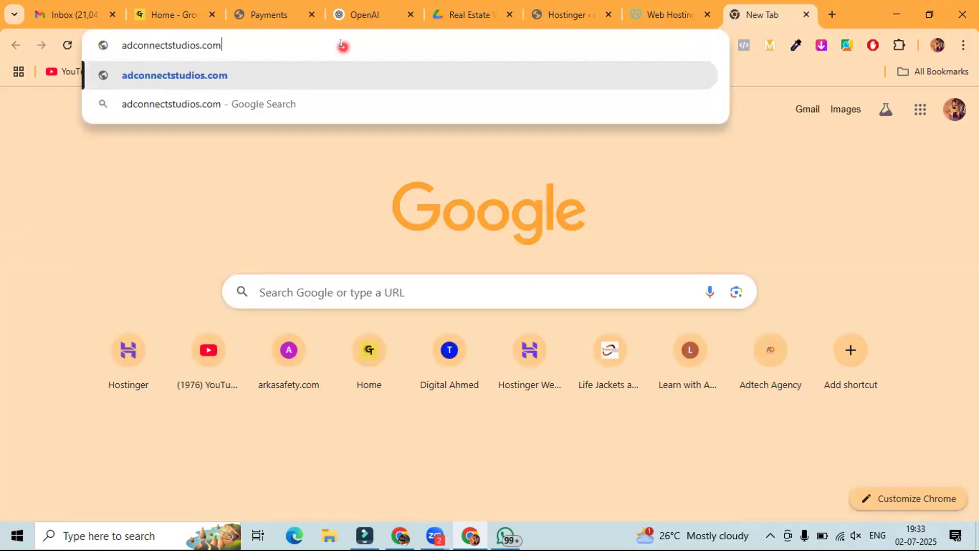
{"action": "key", "text": "Return"}
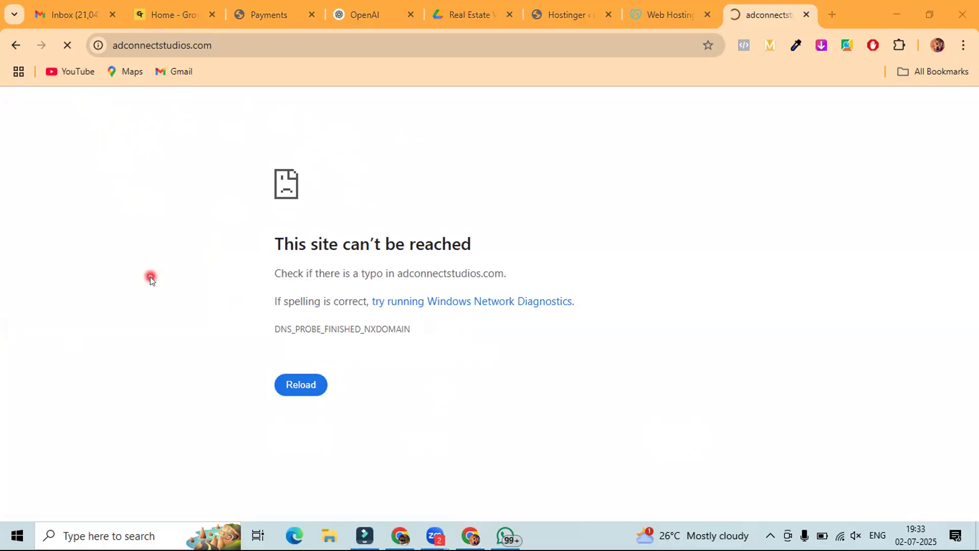
Check the site information popup, close it, and return to the WordPress onboarding tab.
{"action": "left_click", "coordinate": [97, 47]}
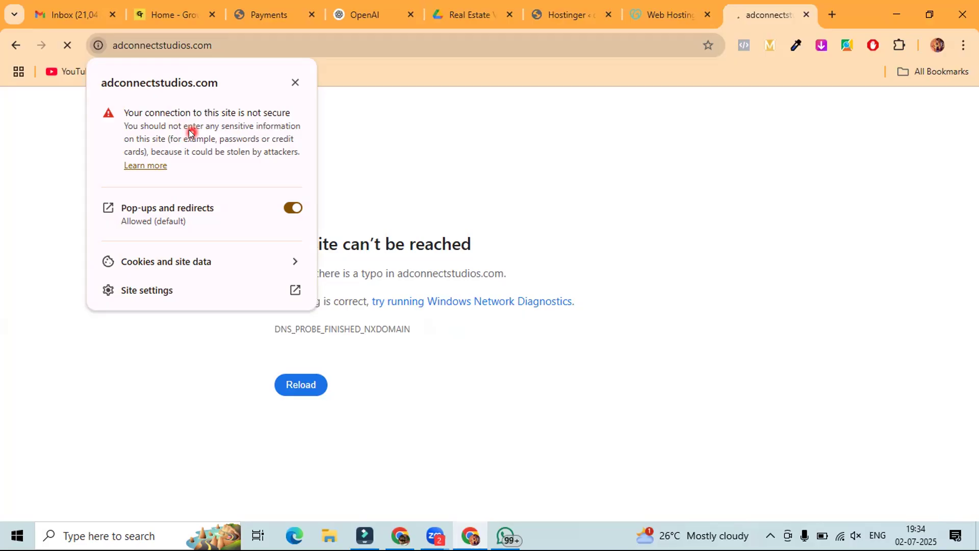
{"action": "left_click", "coordinate": [335, 143]}
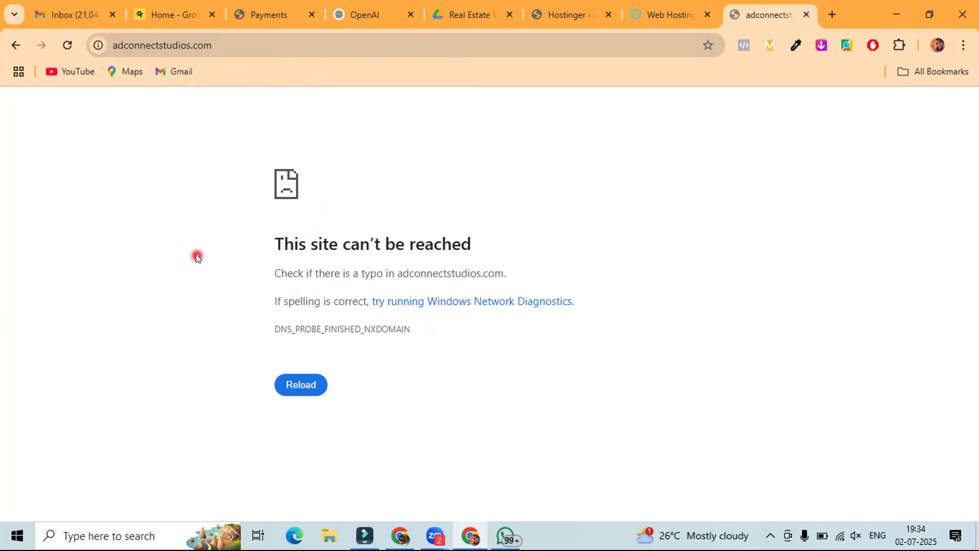
{"action": "left_click", "coordinate": [561, 14]}
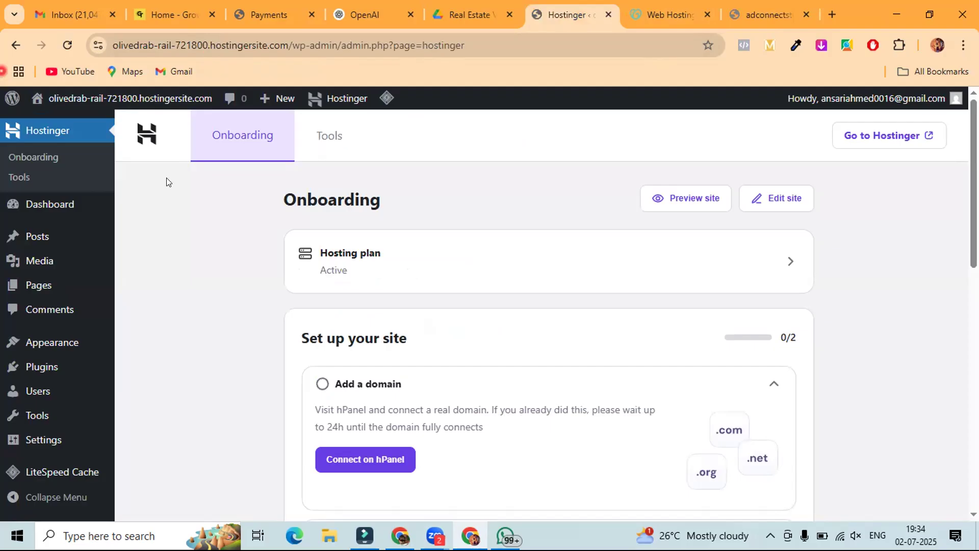
Reload the onboarding page until its checklist shows 0/3 steps, starting with 'Start creating your site'.
{"action": "left_click", "coordinate": [132, 202]}
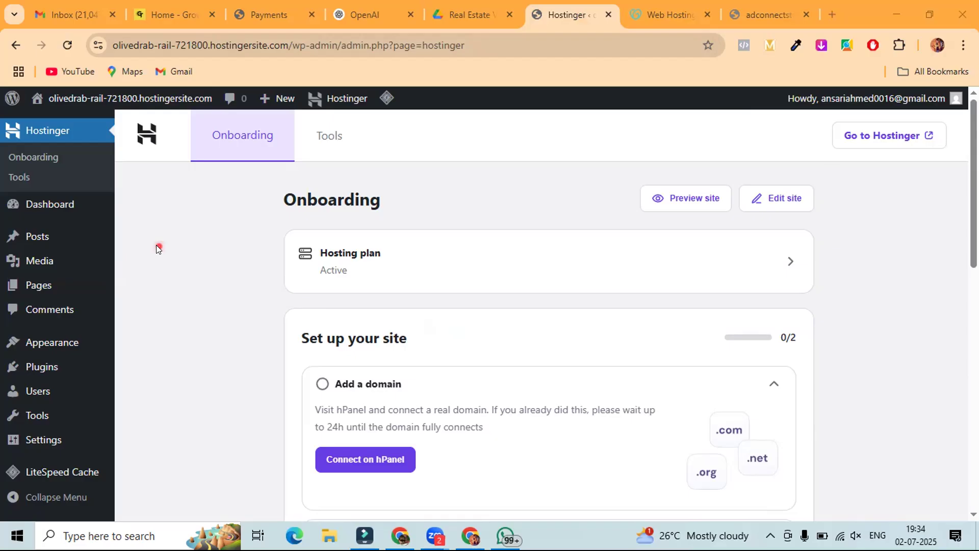
{"action": "left_click", "coordinate": [71, 46]}
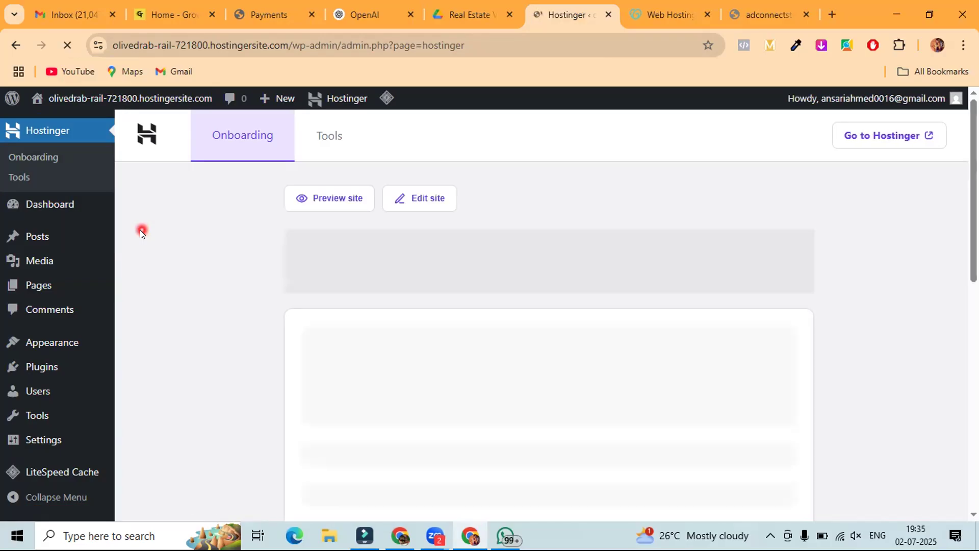
{"action": "left_click", "coordinate": [73, 100]}
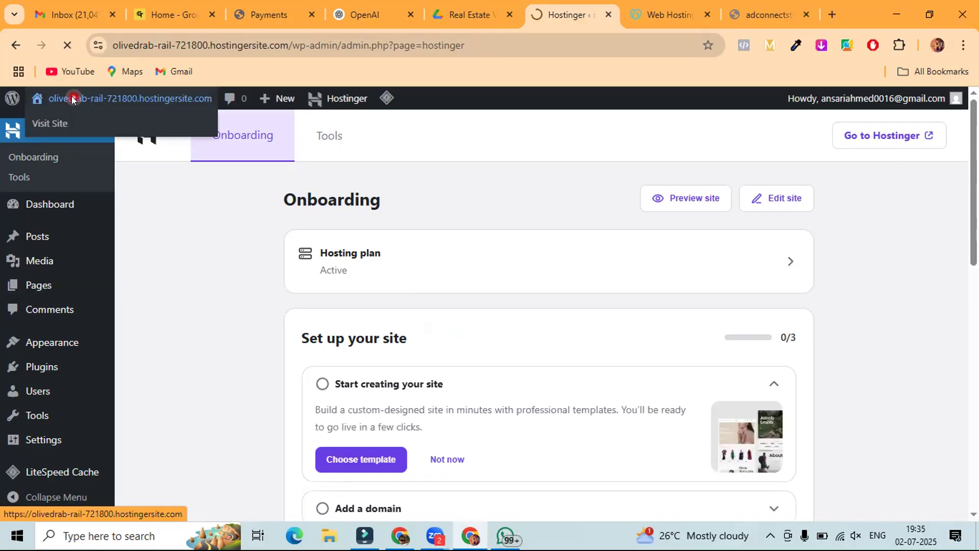
Visit the live site at olivedrab-rail-721800.hostingersite.com, showing its Blog page with 'Hello world!'.
{"action": "left_click", "coordinate": [49, 118]}
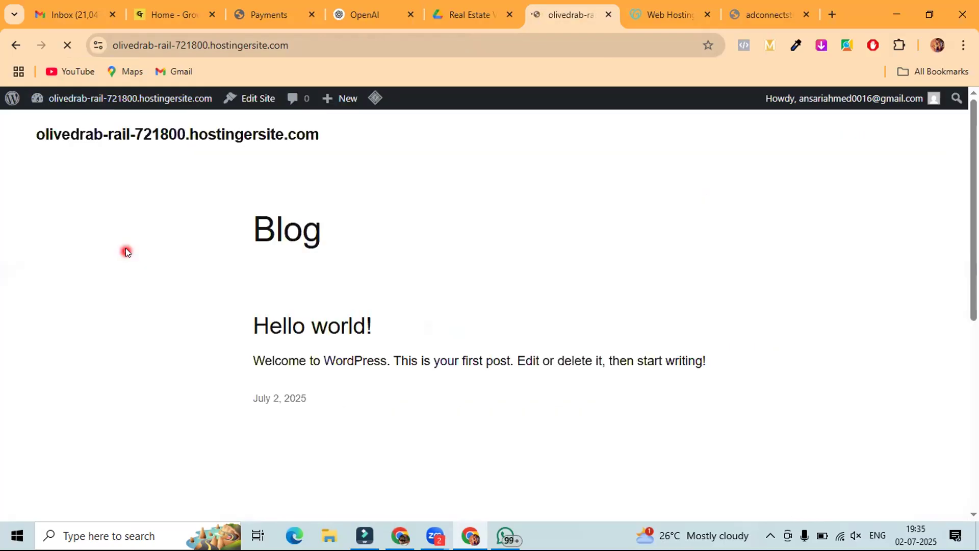
{"action": "left_click", "coordinate": [305, 46]}
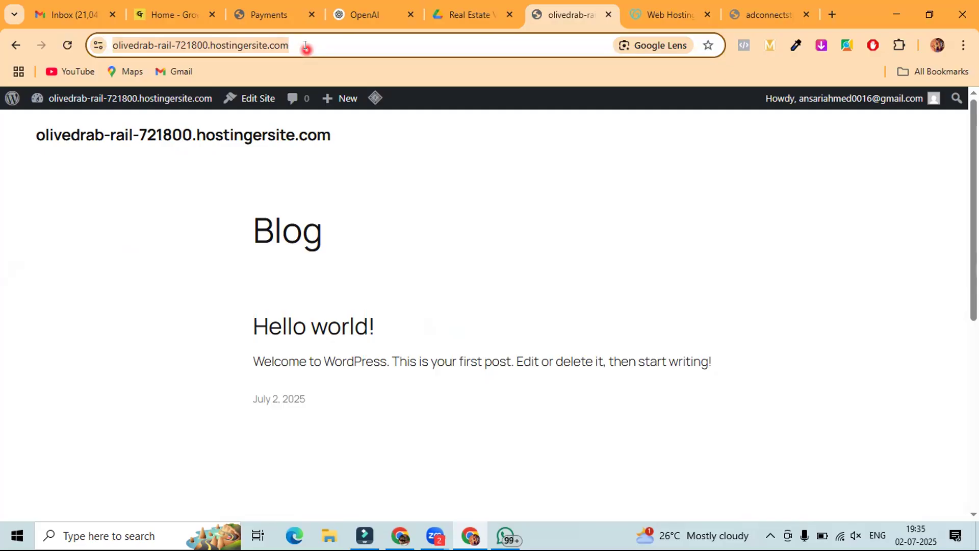
{"action": "left_click_drag", "start_coordinate": [217, 221], "coordinate": [517, 402]}
{"action": "left_click", "coordinate": [517, 402]}
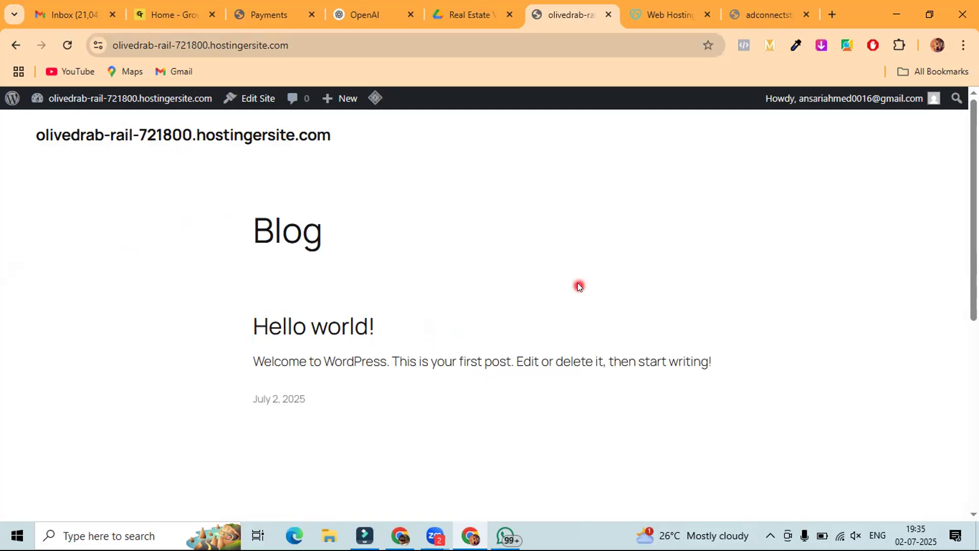
Reload adconnectstudios.com, confirm it still can't be reached, then go back to the Blog page.
{"action": "left_click", "coordinate": [783, 6]}
{"action": "left_click", "coordinate": [66, 46]}
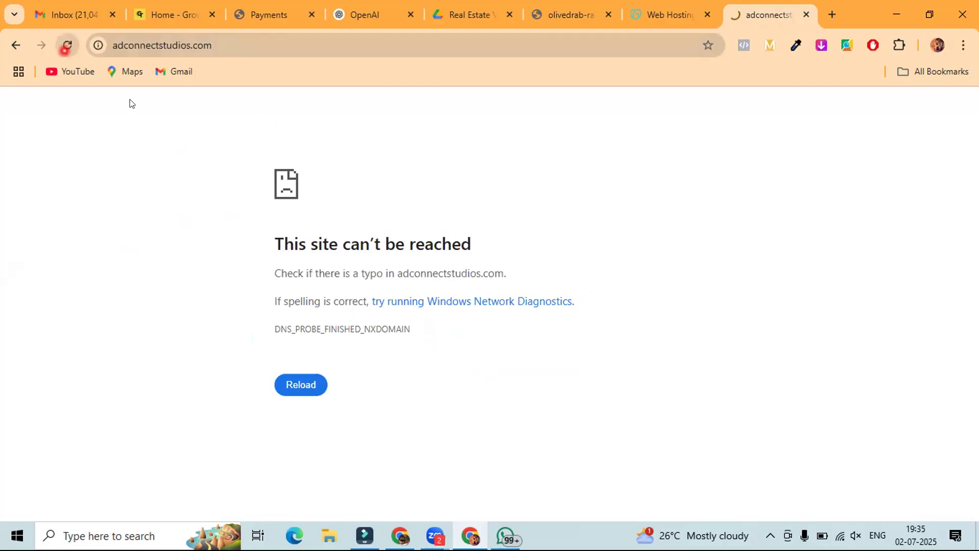
{"action": "left_click", "coordinate": [97, 44]}
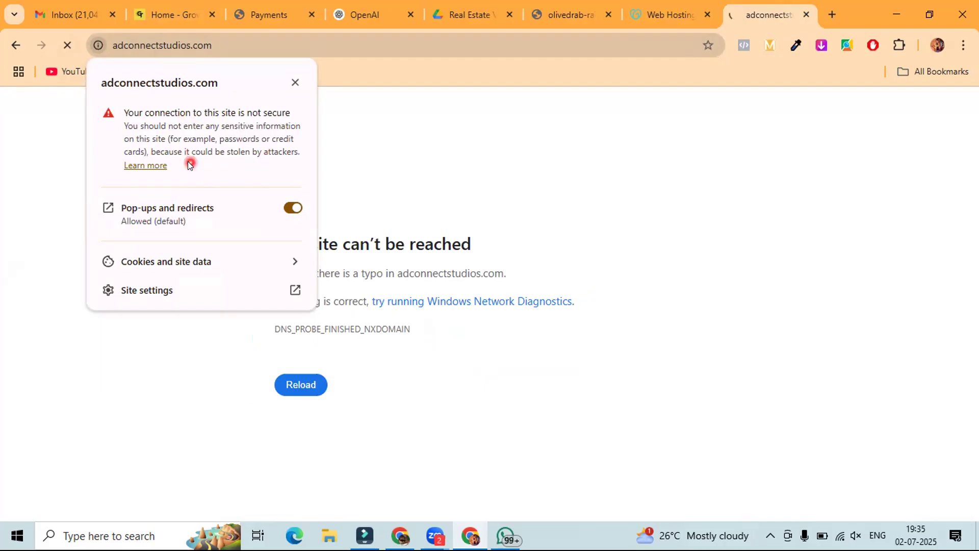
{"action": "left_click", "coordinate": [48, 191]}
{"action": "left_click", "coordinate": [563, 16]}
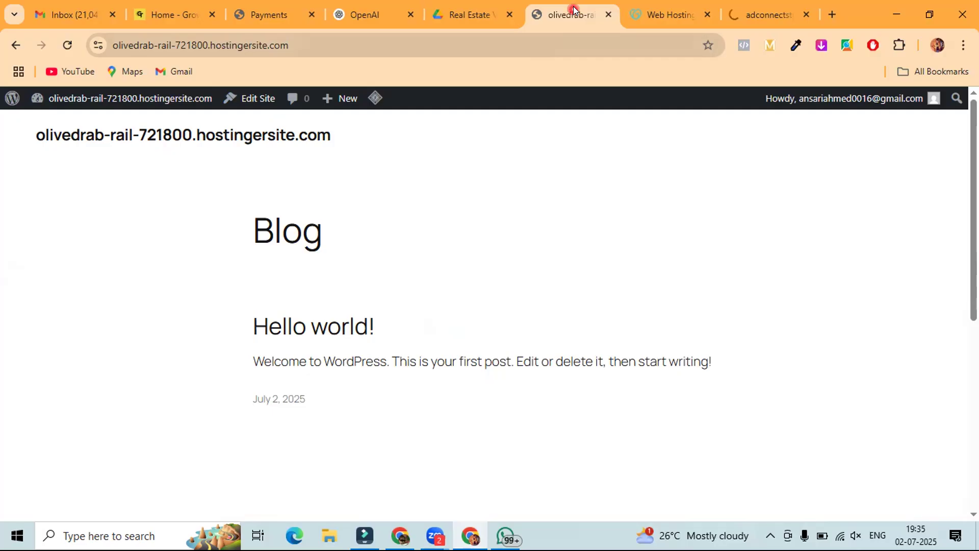
Open the Hostinger homepage in a new Chrome tab.
{"action": "left_click", "coordinate": [827, 13]}
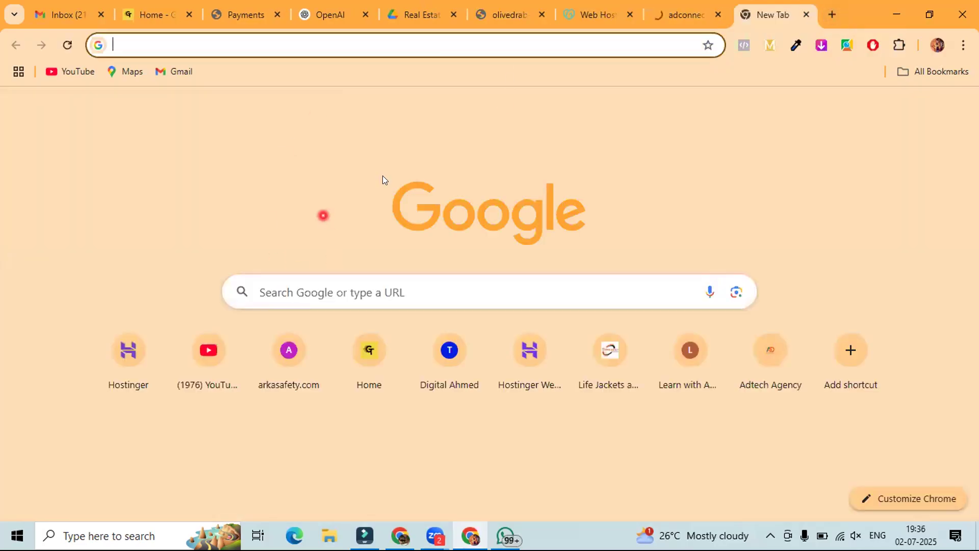
{"action": "left_click", "coordinate": [516, 15]}
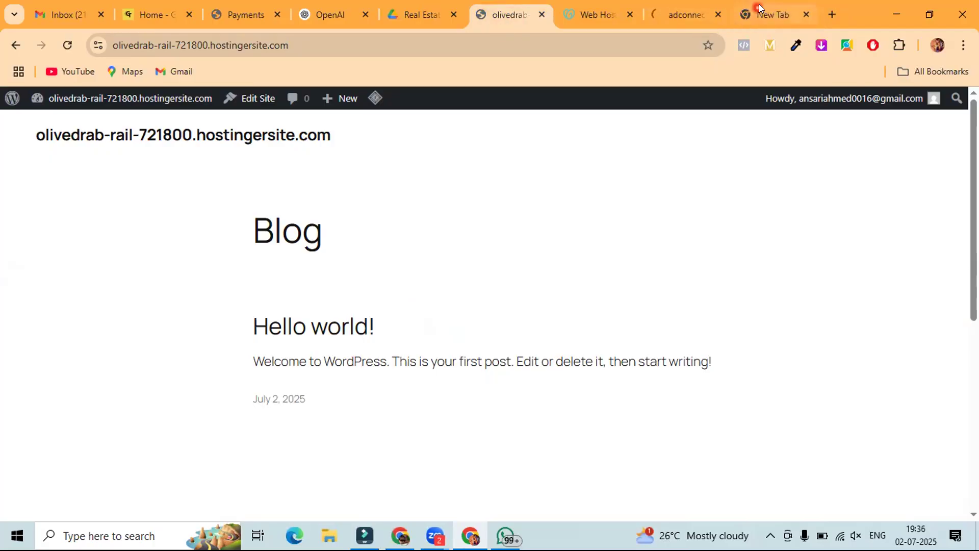
{"action": "left_click", "coordinate": [758, 6]}
{"action": "left_click", "coordinate": [124, 339]}
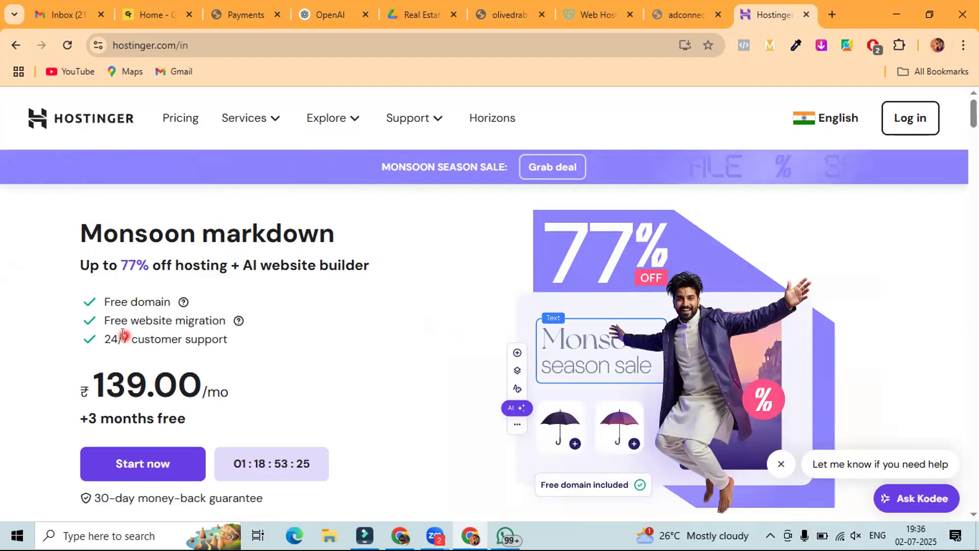
Go to the account login from the top right of the Hostinger India homepage.
{"action": "left_click", "coordinate": [906, 120]}
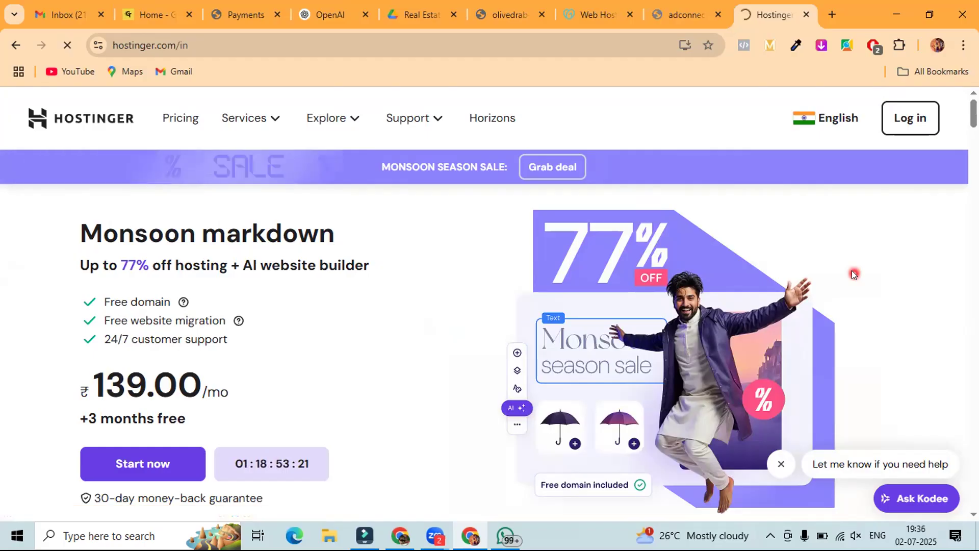
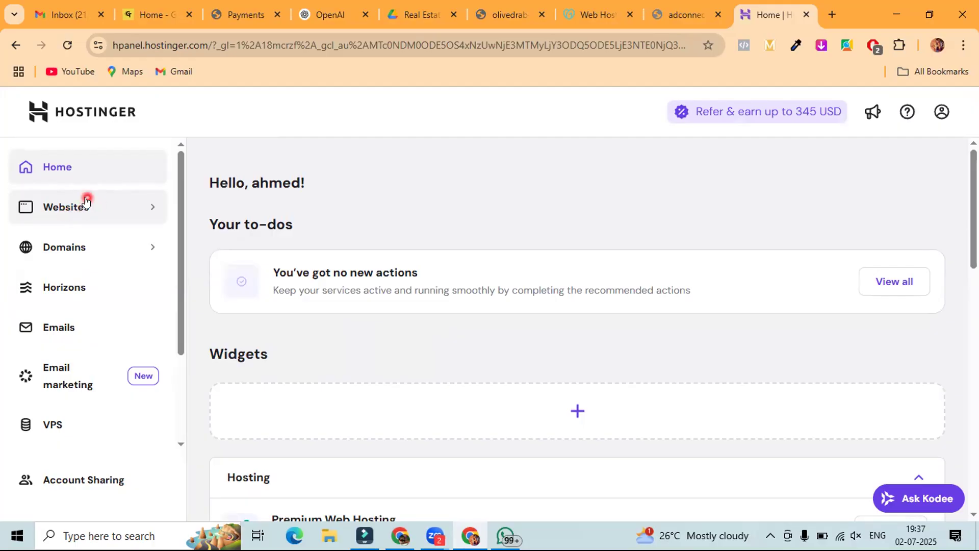
Open the Websites list and expand the Add website choices on the Premium Web Hosting card.
{"action": "left_click", "coordinate": [85, 201]}
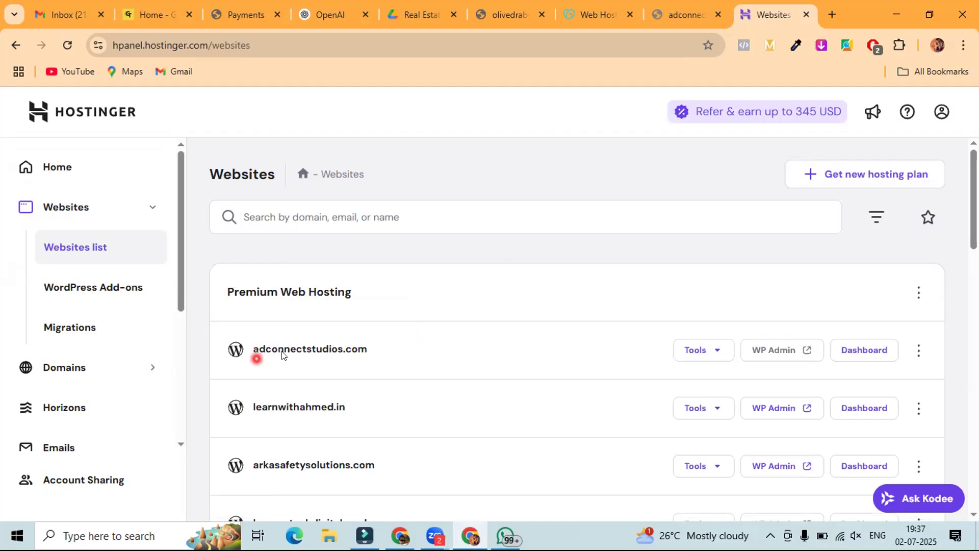
{"action": "left_click_drag", "start_coordinate": [385, 355], "coordinate": [199, 339]}
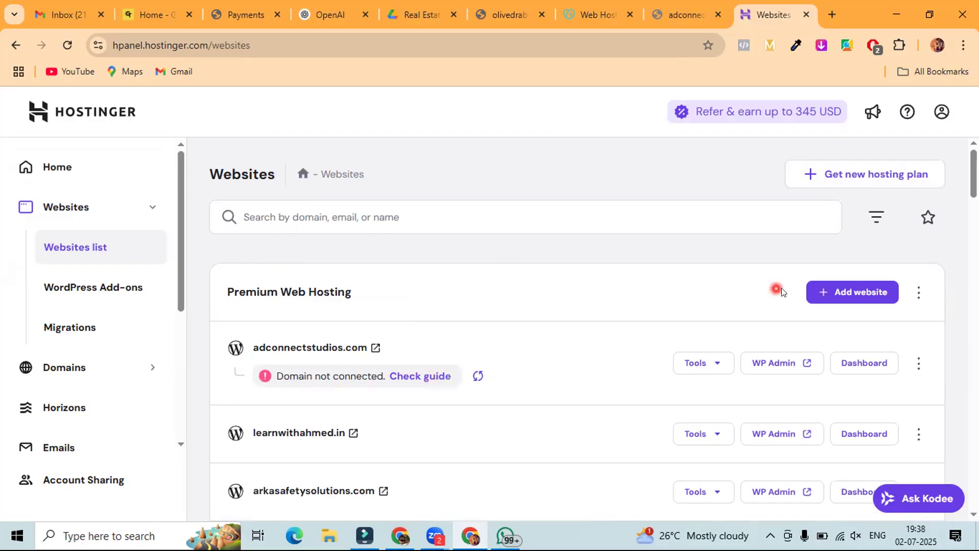
{"action": "left_click", "coordinate": [856, 290]}
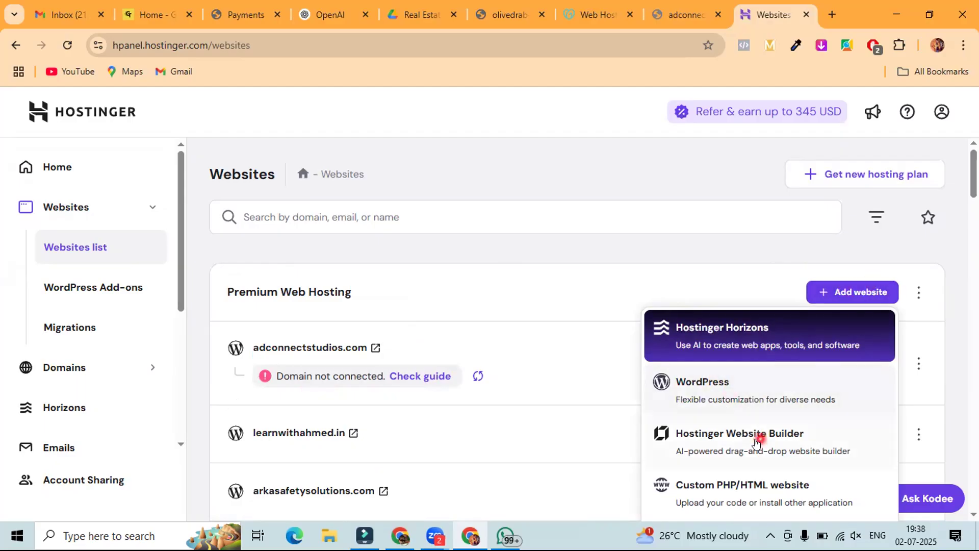
{"action": "scroll", "coordinate": [736, 443], "scroll_direction": "down", "scroll_amount": 1}
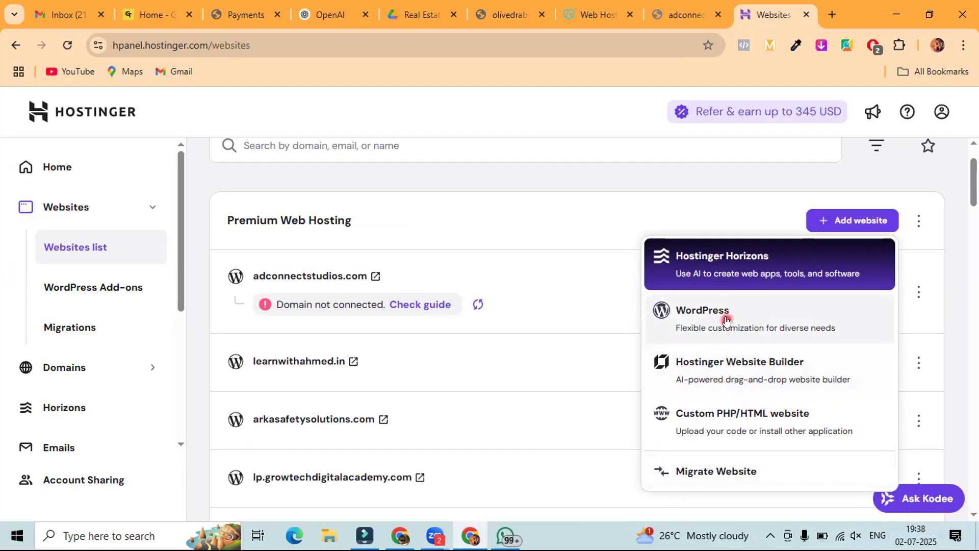
Start a new WordPress website from the Add website choices.
{"action": "left_click", "coordinate": [727, 320]}
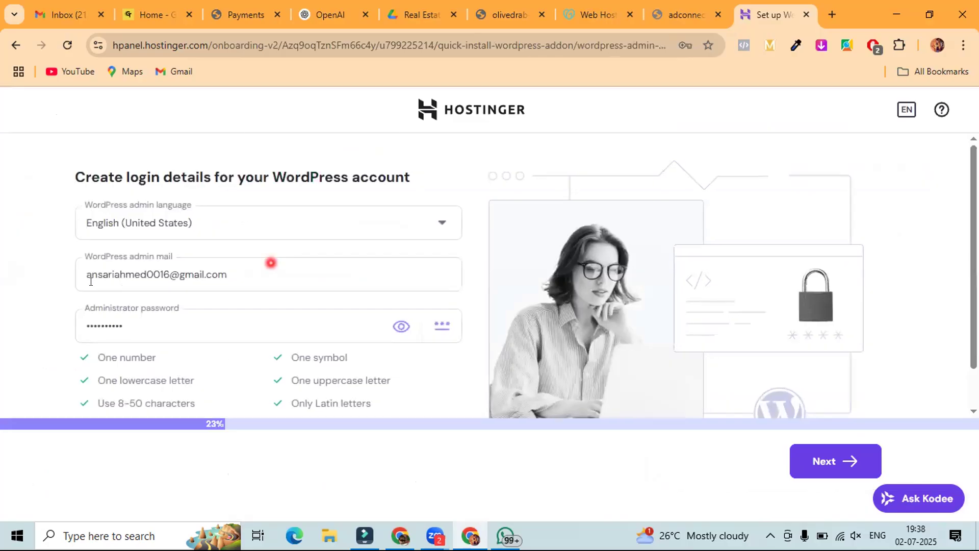
{"action": "left_click", "coordinate": [91, 281]}
{"action": "left_click", "coordinate": [28, 276]}
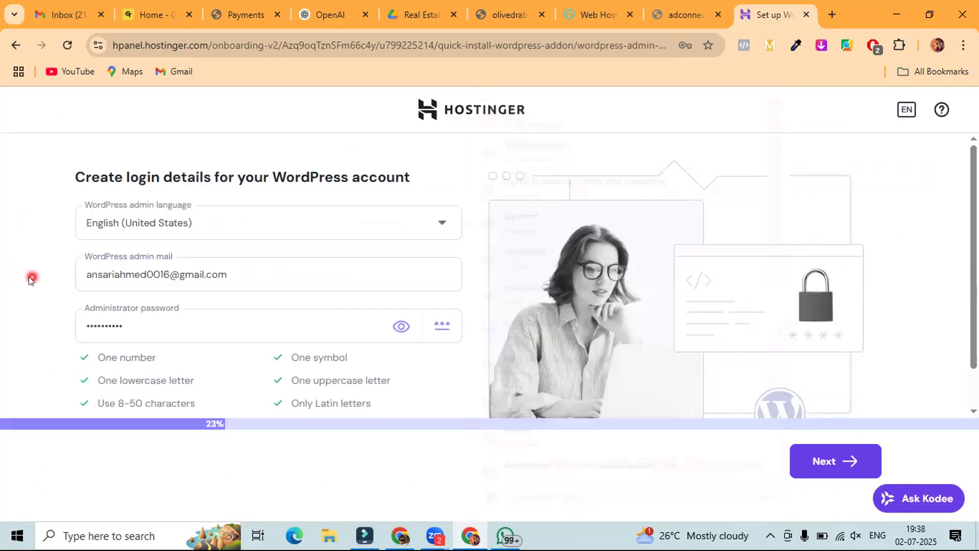
{"action": "left_click", "coordinate": [186, 350]}
Replace the administrator password with a new one and show it as plain text.
{"action": "left_click", "coordinate": [161, 326]}
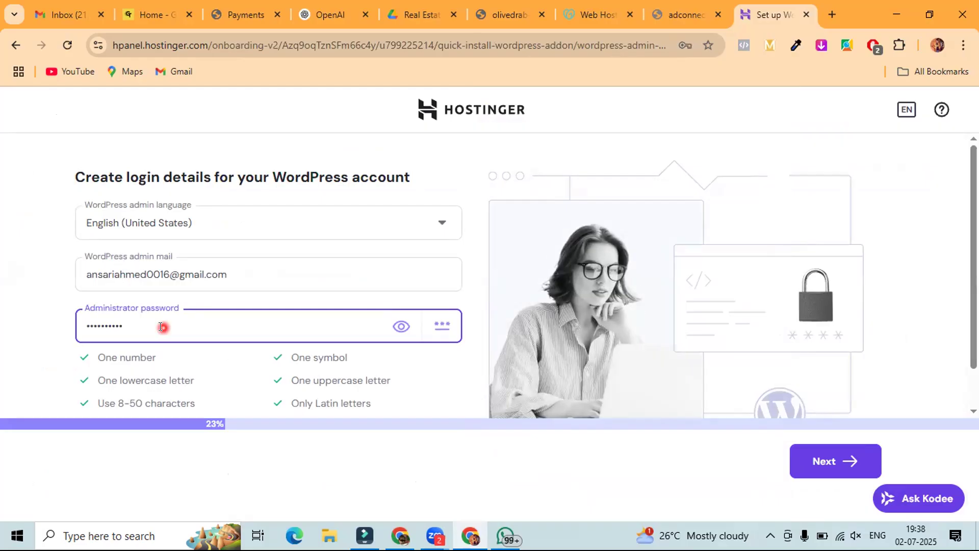
{"action": "key", "text": "ctrl+a"}
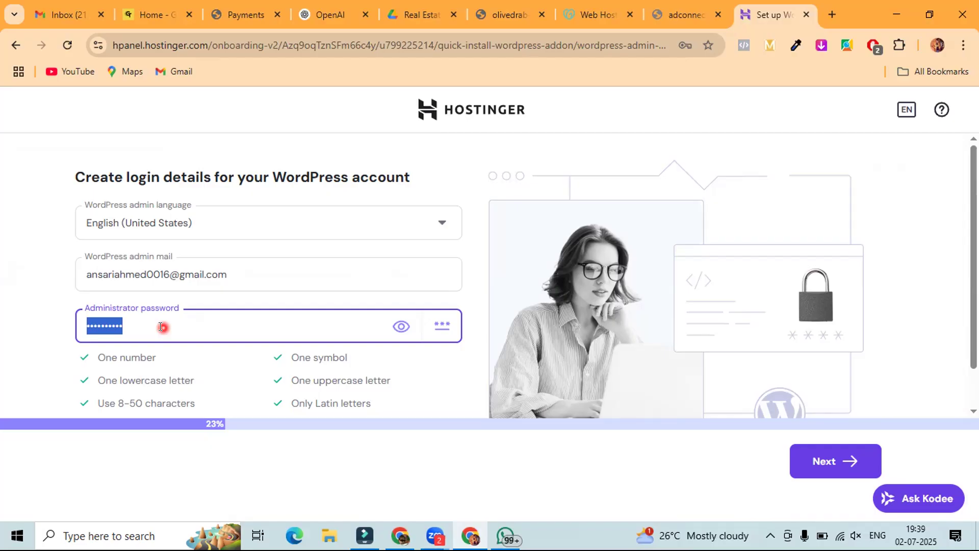
{"action": "key", "text": "BackSpace"}
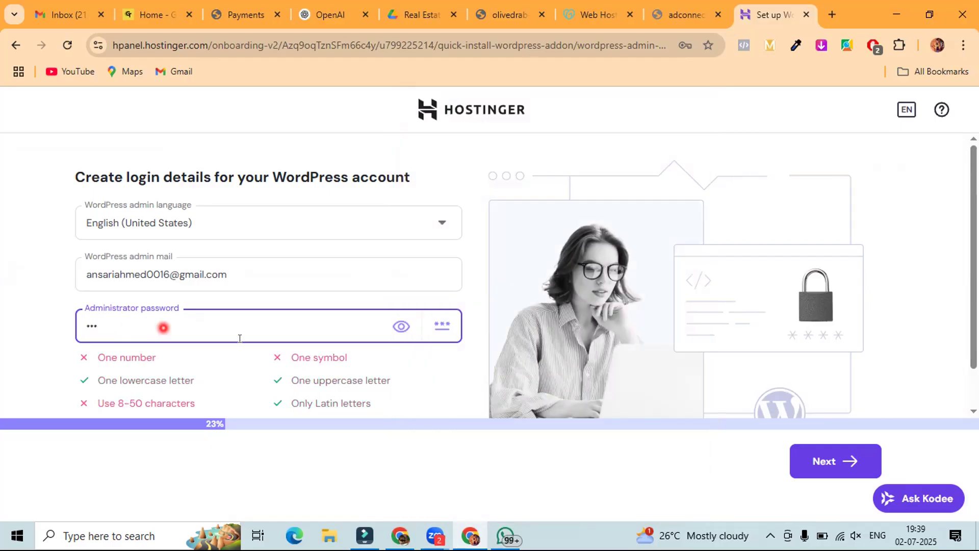
{"action": "left_click", "coordinate": [401, 326]}
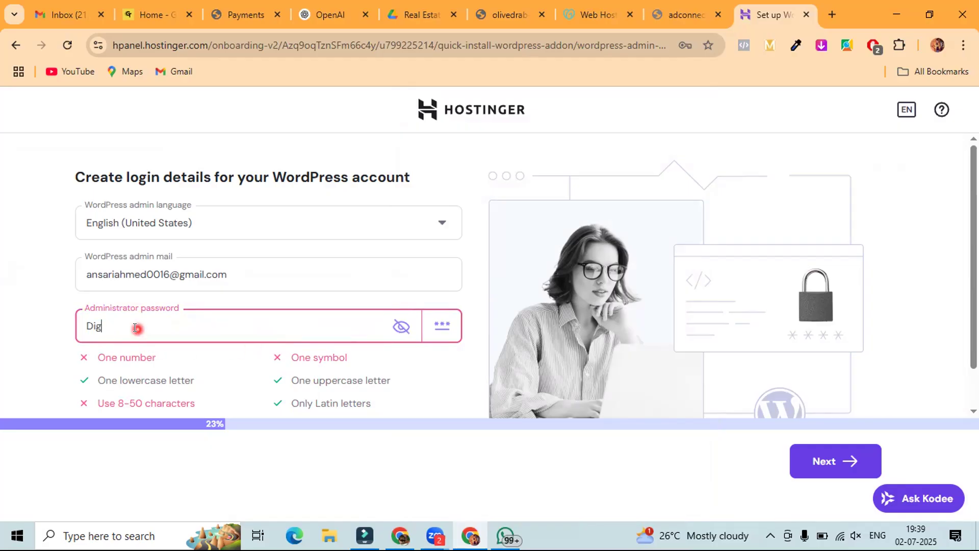
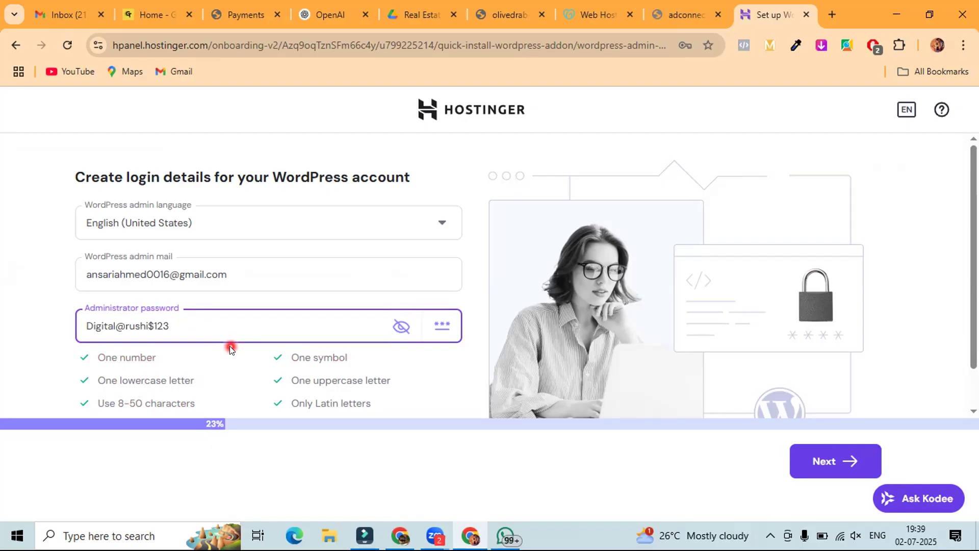
Review the admin e-mail and new password, then submit the login details.
{"action": "left_click_drag", "start_coordinate": [235, 274], "coordinate": [31, 268]}
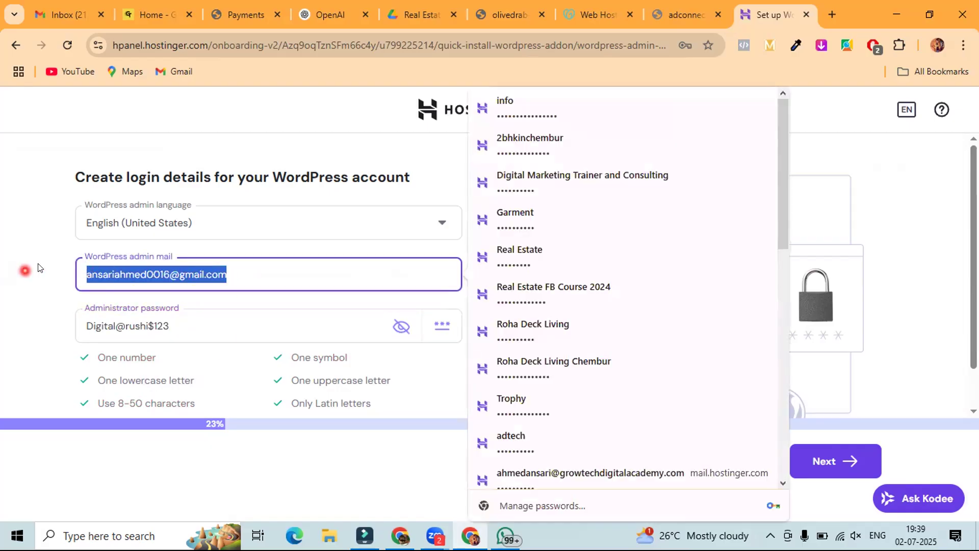
{"action": "left_click", "coordinate": [46, 261]}
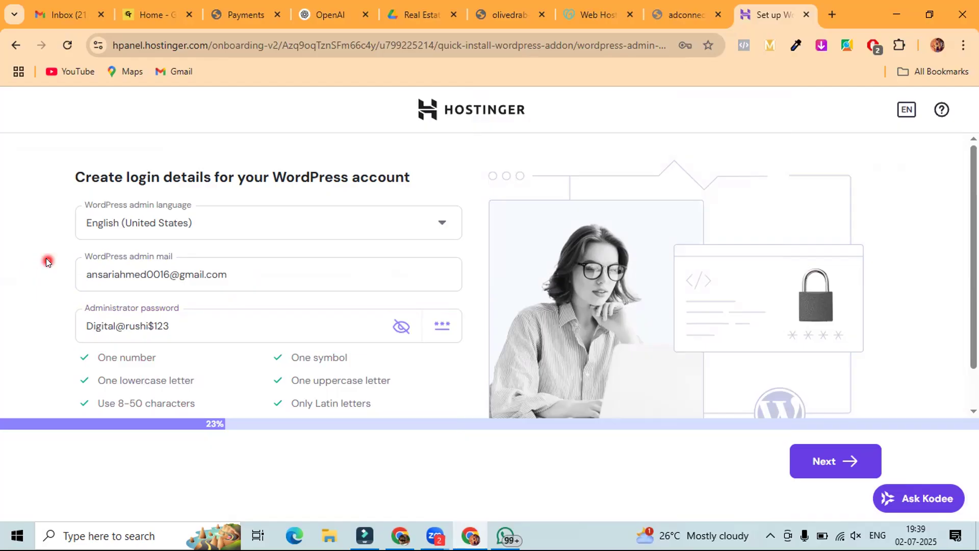
{"action": "left_click_drag", "start_coordinate": [260, 274], "coordinate": [85, 280]}
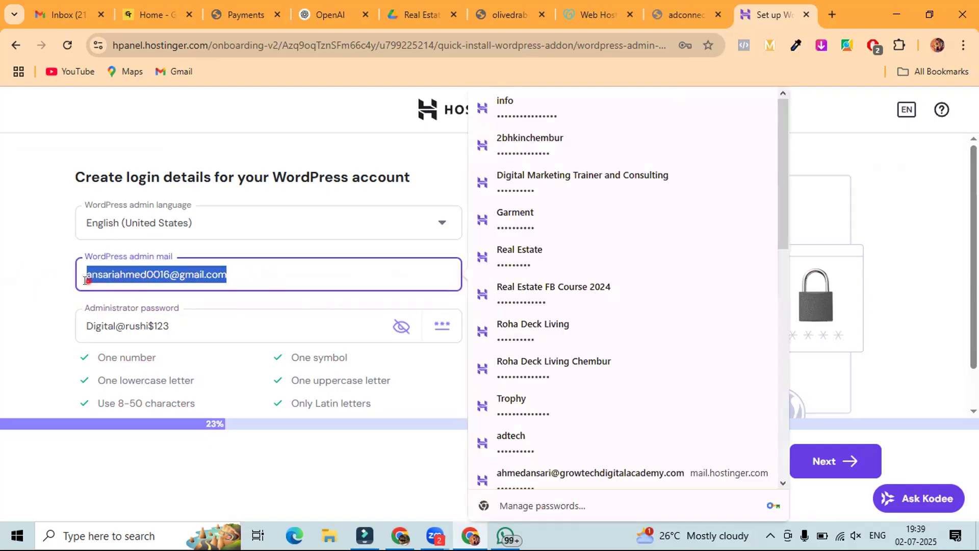
{"action": "left_click_drag", "start_coordinate": [174, 325], "coordinate": [76, 337]}
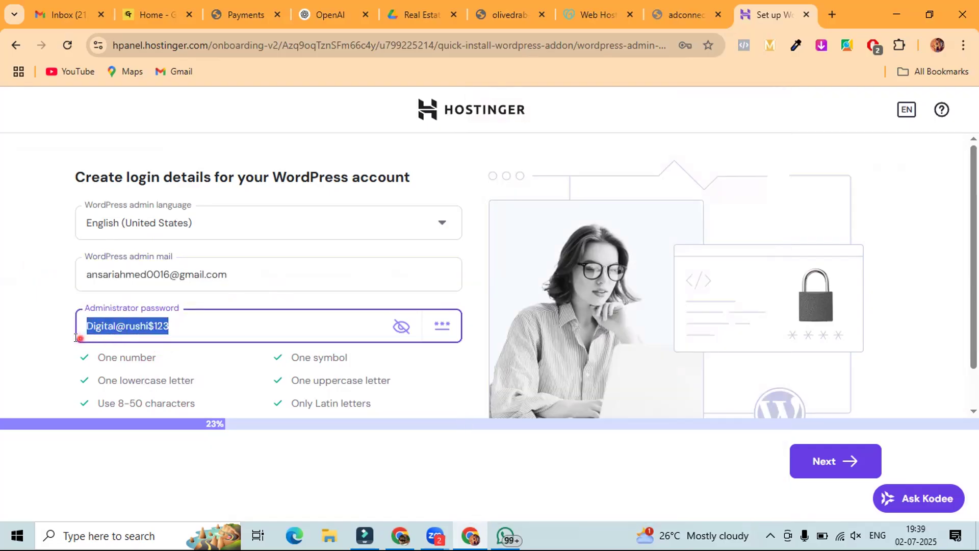
{"action": "left_click", "coordinate": [43, 290]}
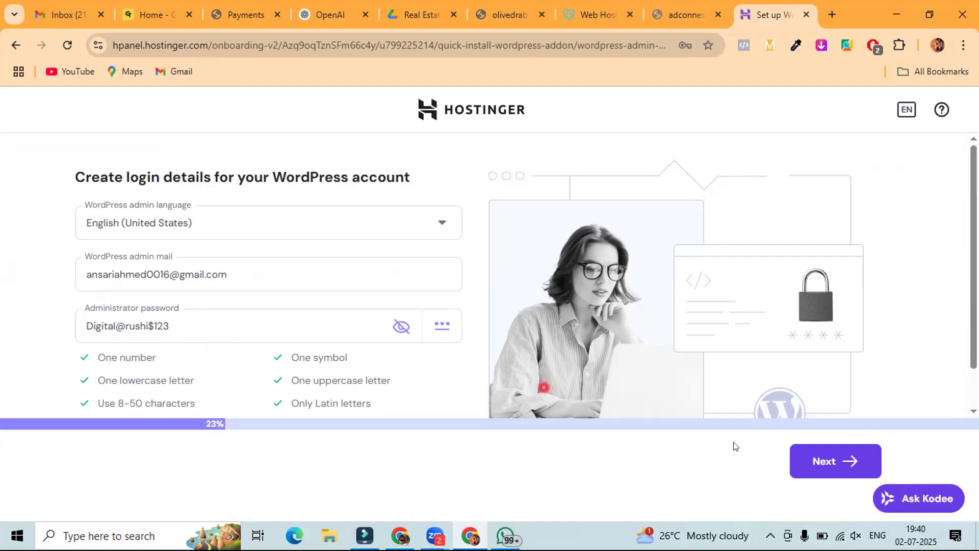
{"action": "left_click", "coordinate": [821, 458]}
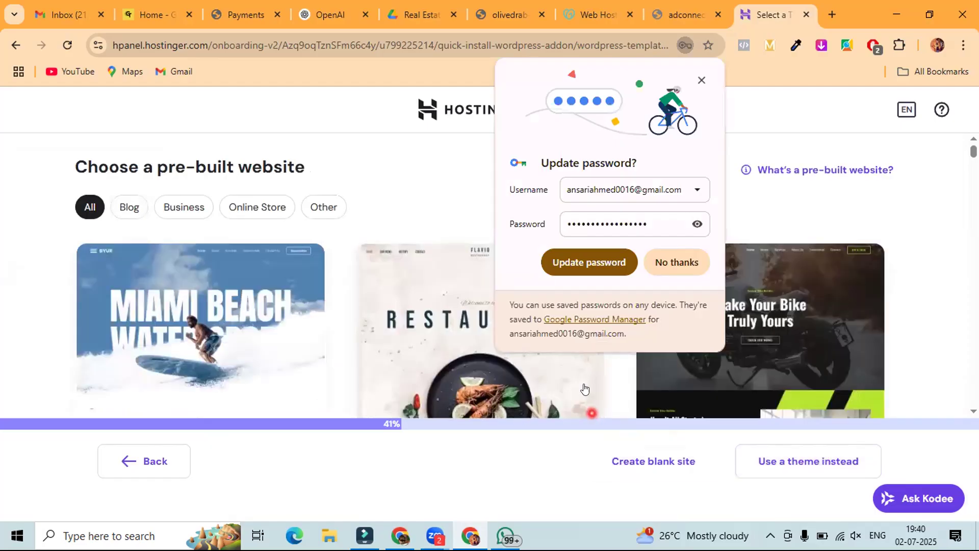
Dismiss Chrome's update-password prompt, browse the pre-built designs, and choose Create blank site.
{"action": "left_click", "coordinate": [670, 263]}
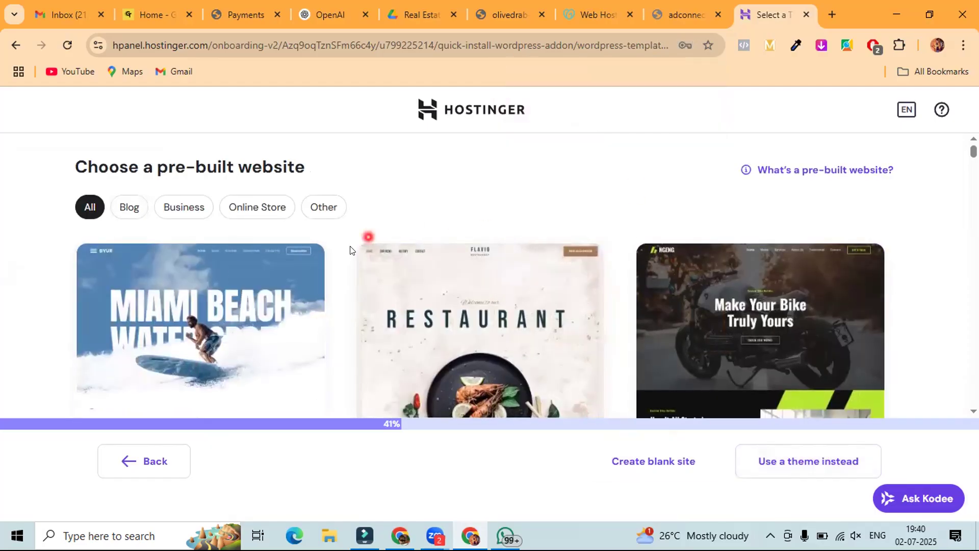
{"action": "scroll", "coordinate": [361, 280], "scroll_direction": "down", "scroll_amount": 3}
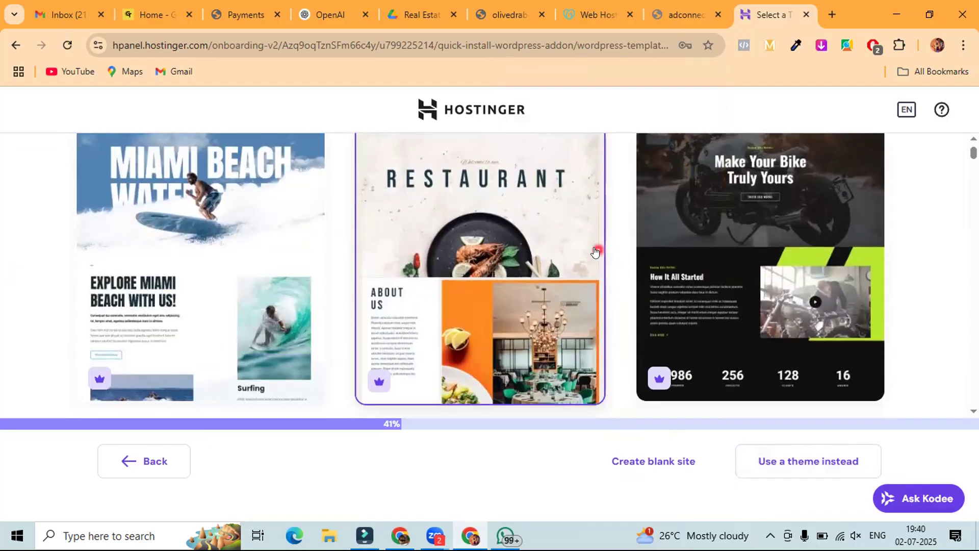
{"action": "scroll", "coordinate": [625, 248], "scroll_direction": "down", "scroll_amount": 3}
{"action": "scroll", "coordinate": [626, 250], "scroll_direction": "down", "scroll_amount": 3}
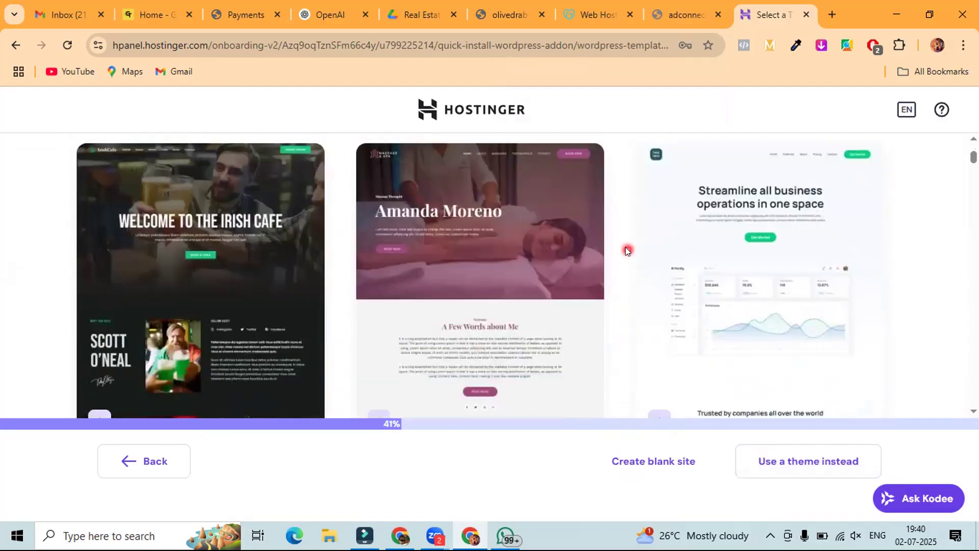
{"action": "scroll", "coordinate": [624, 286], "scroll_direction": "up", "scroll_amount": 1}
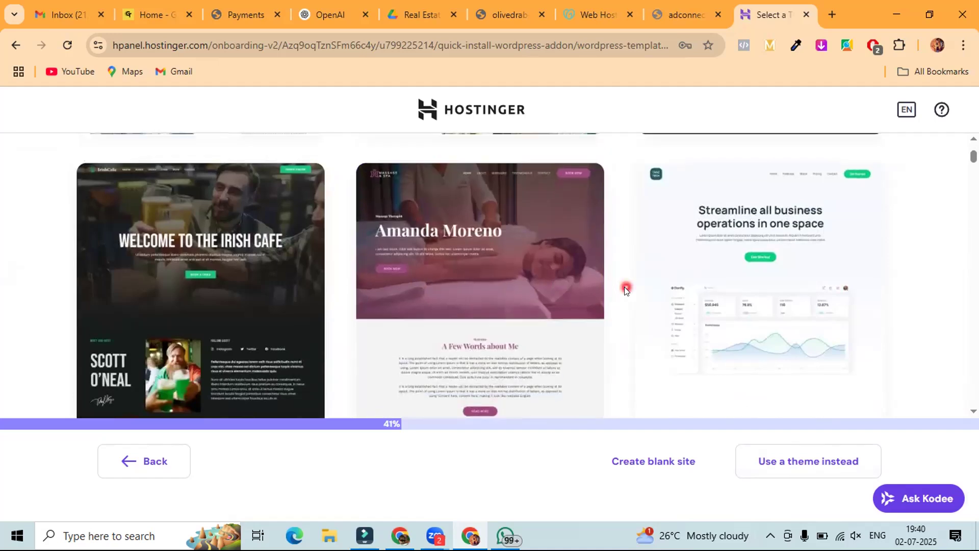
{"action": "scroll", "coordinate": [624, 287], "scroll_direction": "up", "scroll_amount": 5}
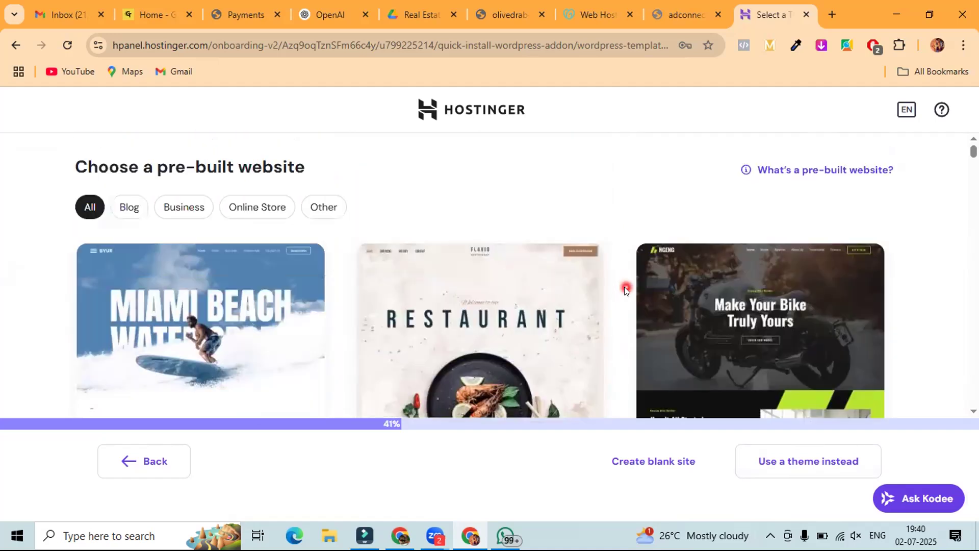
{"action": "scroll", "coordinate": [624, 287], "scroll_direction": "down", "scroll_amount": 4}
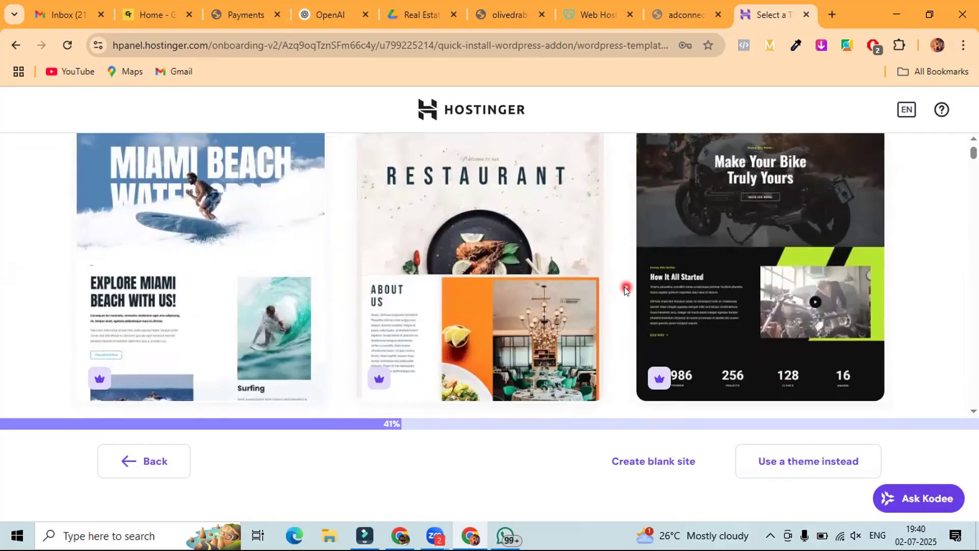
{"action": "scroll", "coordinate": [624, 286], "scroll_direction": "down", "scroll_amount": 4}
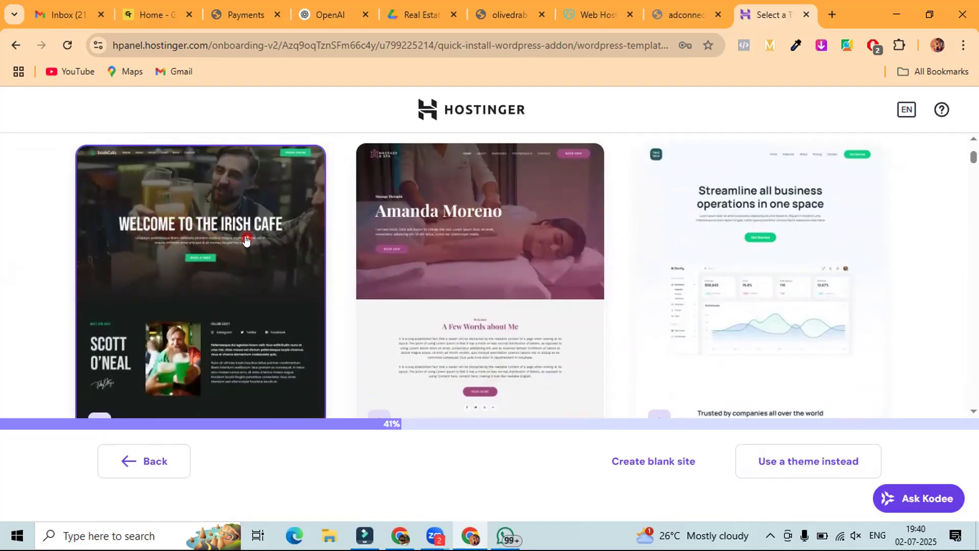
{"action": "scroll", "coordinate": [244, 239], "scroll_direction": "down", "scroll_amount": 1}
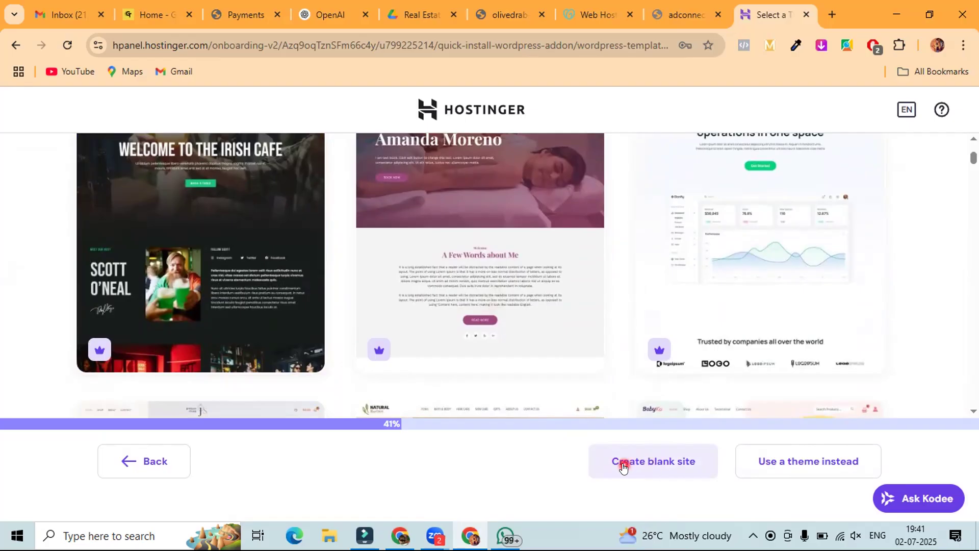
{"action": "left_click", "coordinate": [649, 459]}
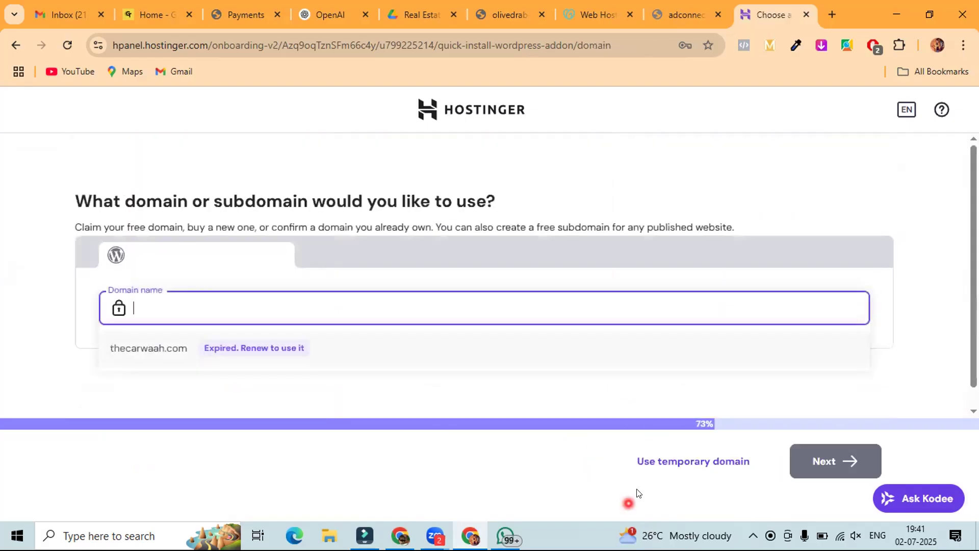
Enter digitalrushi.shop as the domain name and install WordPress on it.
{"action": "left_click", "coordinate": [296, 308]}
{"action": "type", "text": "digit"}
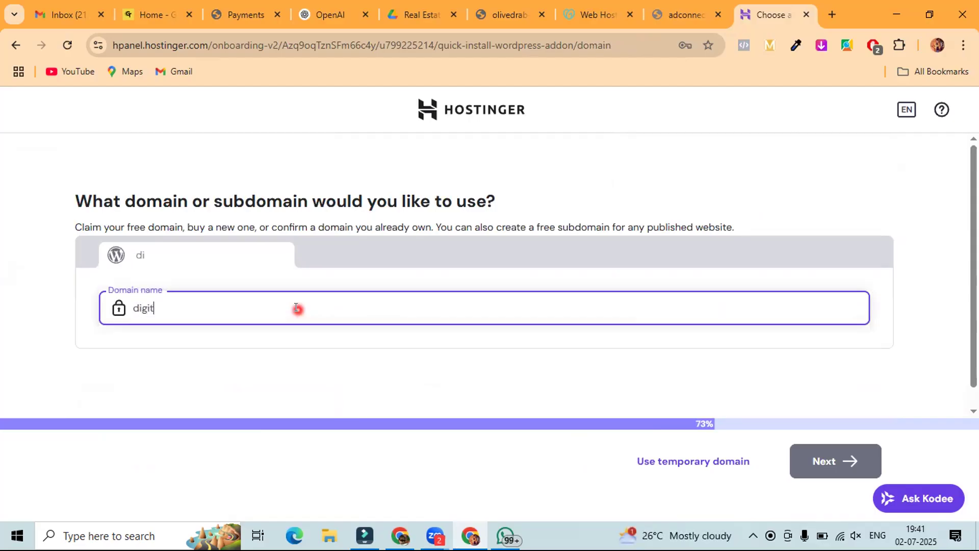
{"action": "type", "text": "alru"}
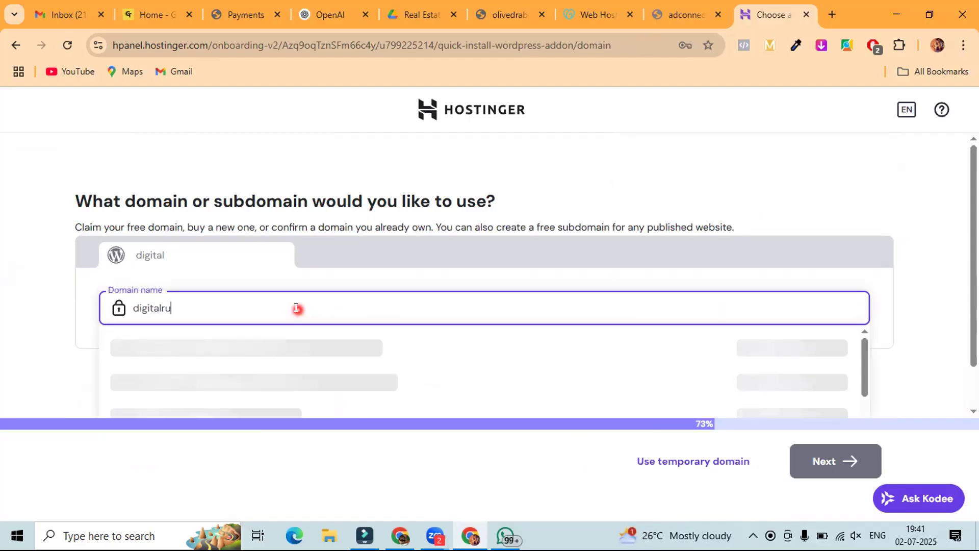
{"action": "type", "text": "shi.shop"}
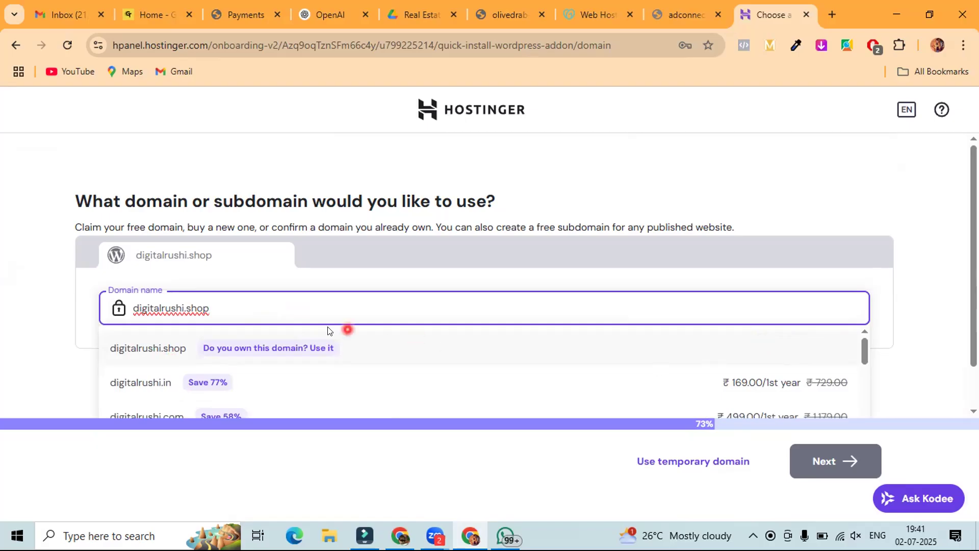
{"action": "left_click", "coordinate": [140, 351]}
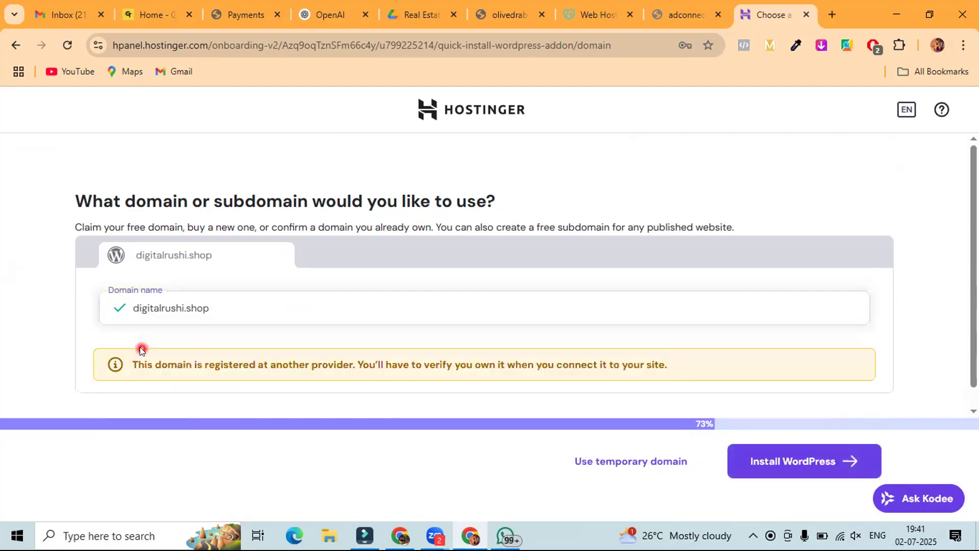
{"action": "scroll", "coordinate": [247, 374], "scroll_direction": "down", "scroll_amount": 1}
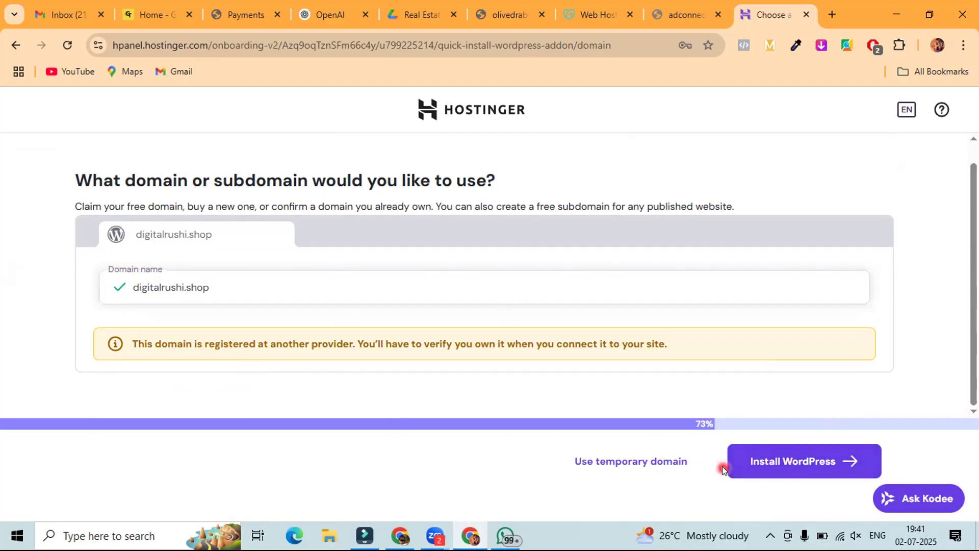
{"action": "left_click", "coordinate": [790, 465]}
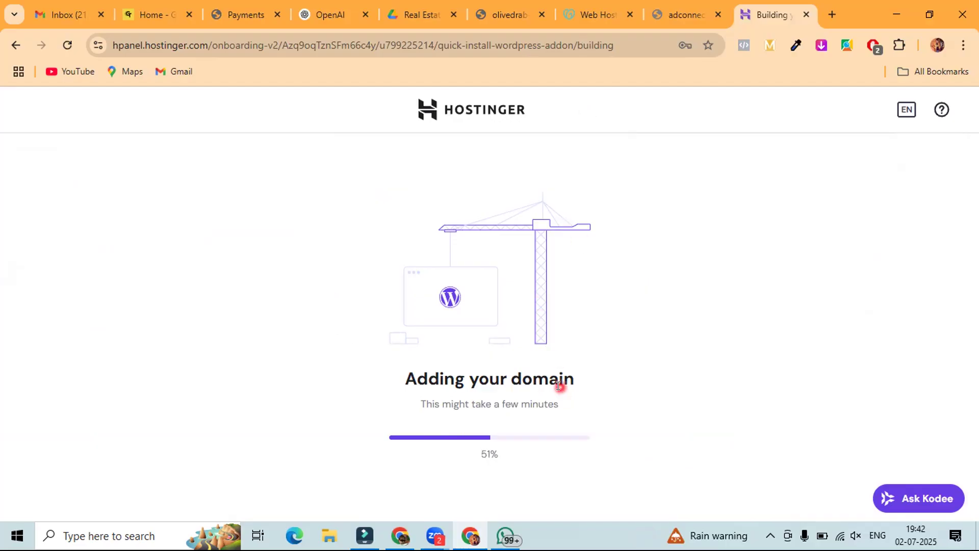
Open a new Chrome tab and go to Hostinger's homepage while the build continues.
{"action": "left_click", "coordinate": [830, 14]}
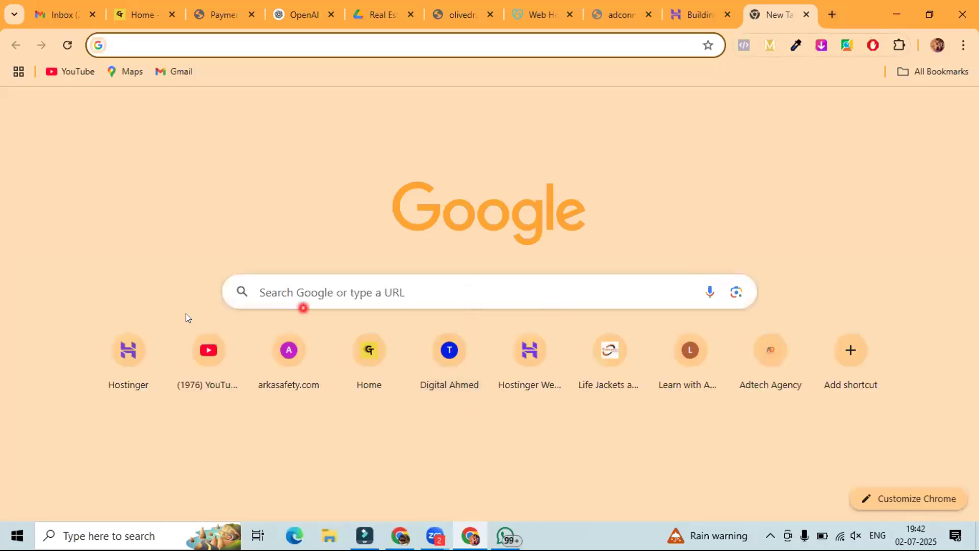
{"action": "left_click", "coordinate": [122, 361]}
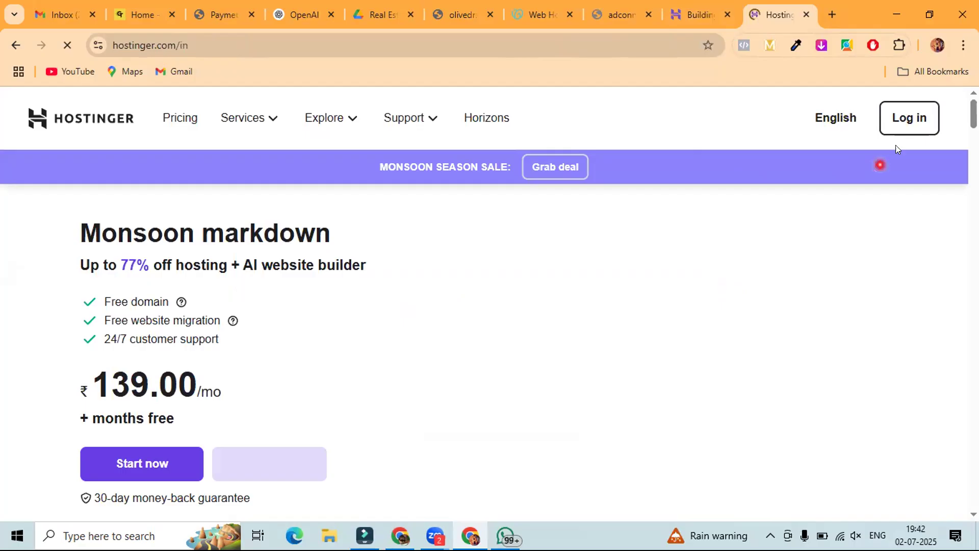
Log in and check the Websites list, where digitalrushi.shop and adconnectstudios.com show 'Domain not connected'.
{"action": "left_click", "coordinate": [910, 116]}
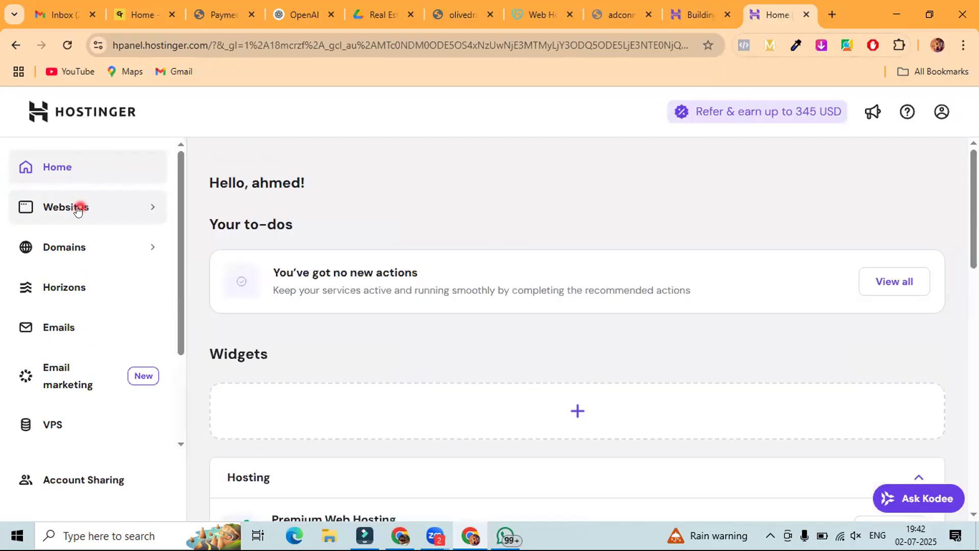
{"action": "left_click", "coordinate": [77, 208]}
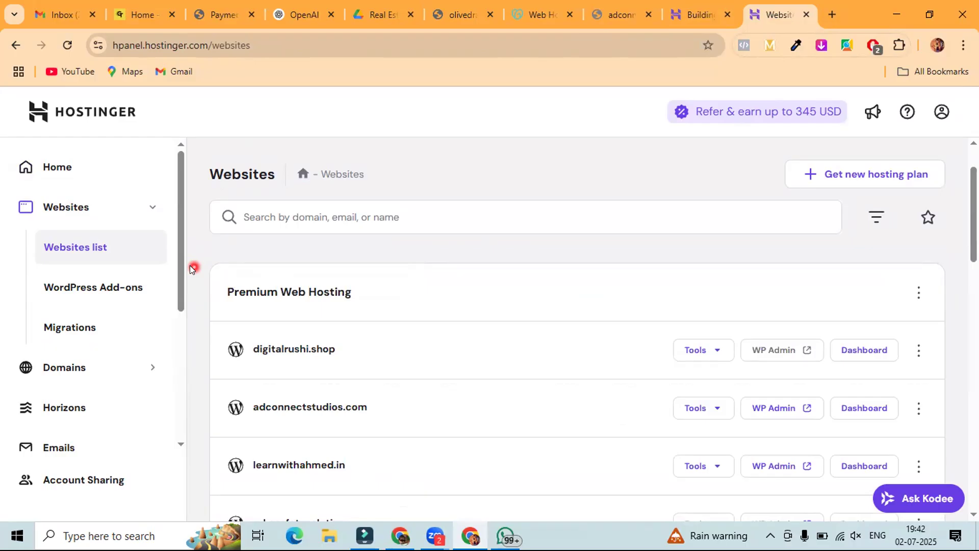
{"action": "scroll", "coordinate": [190, 268], "scroll_direction": "down", "scroll_amount": 3}
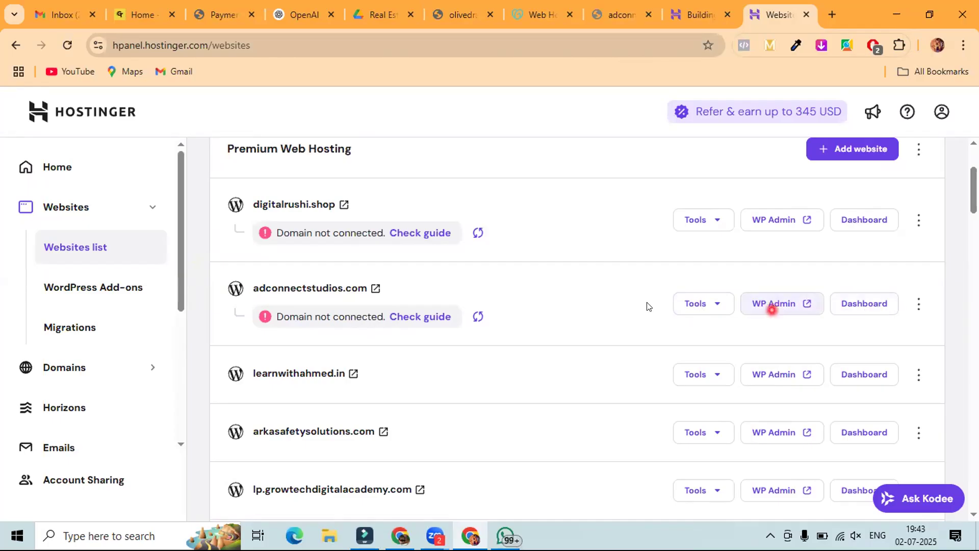
{"action": "left_click", "coordinate": [778, 305]}
Open the adconnectstudios.com dashboard and go to Security > SSL.
{"action": "left_click", "coordinate": [862, 304]}
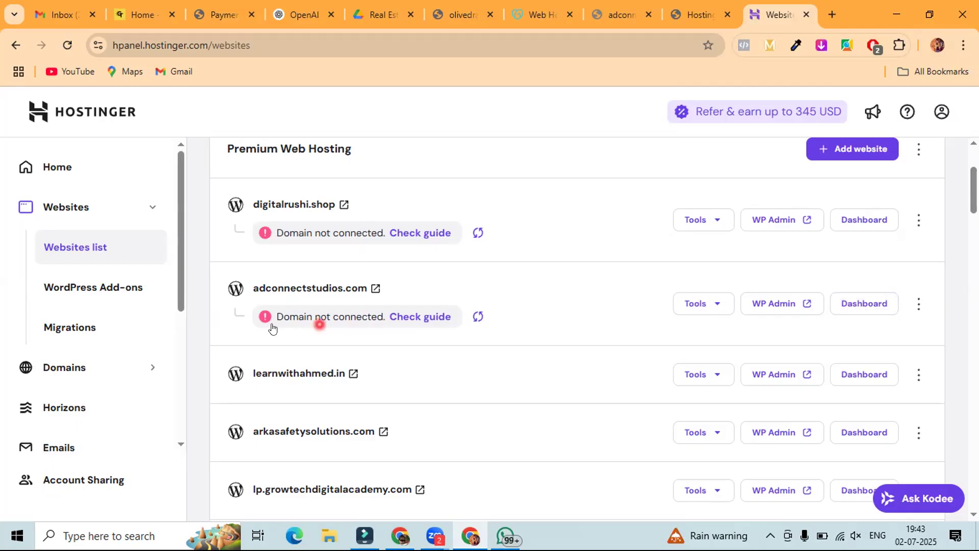
{"action": "left_click", "coordinate": [856, 302]}
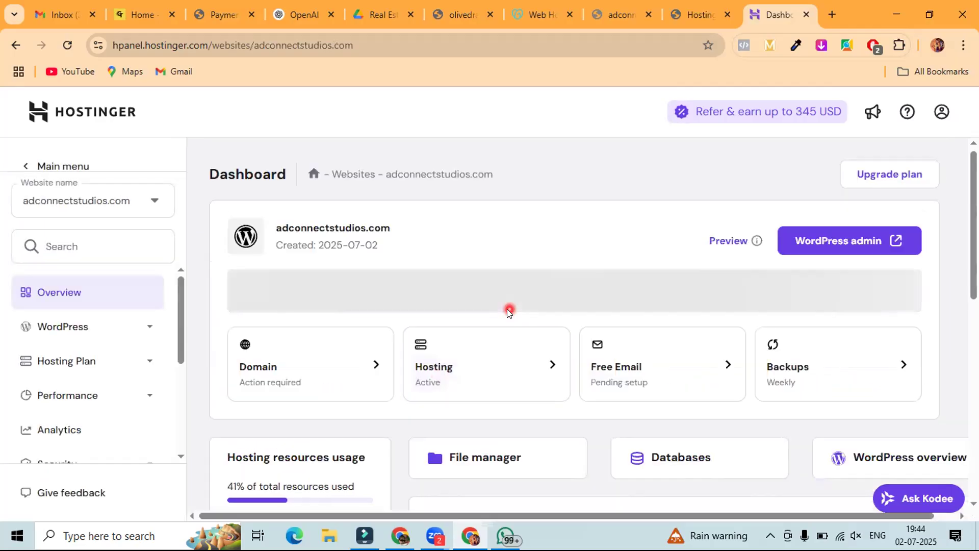
{"action": "scroll", "coordinate": [507, 309], "scroll_direction": "down", "scroll_amount": 1}
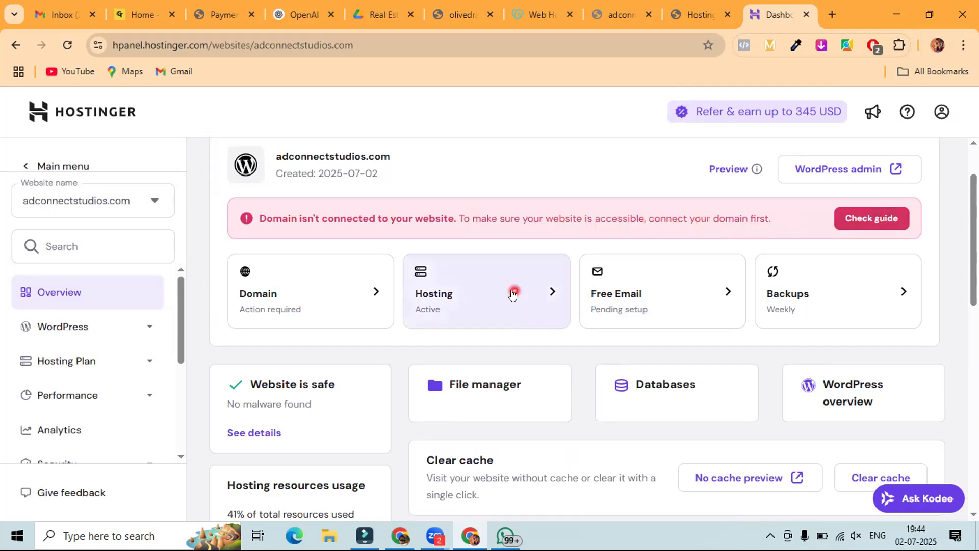
{"action": "scroll", "coordinate": [511, 289], "scroll_direction": "down", "scroll_amount": 1}
{"action": "scroll", "coordinate": [296, 273], "scroll_direction": "down", "scroll_amount": 1}
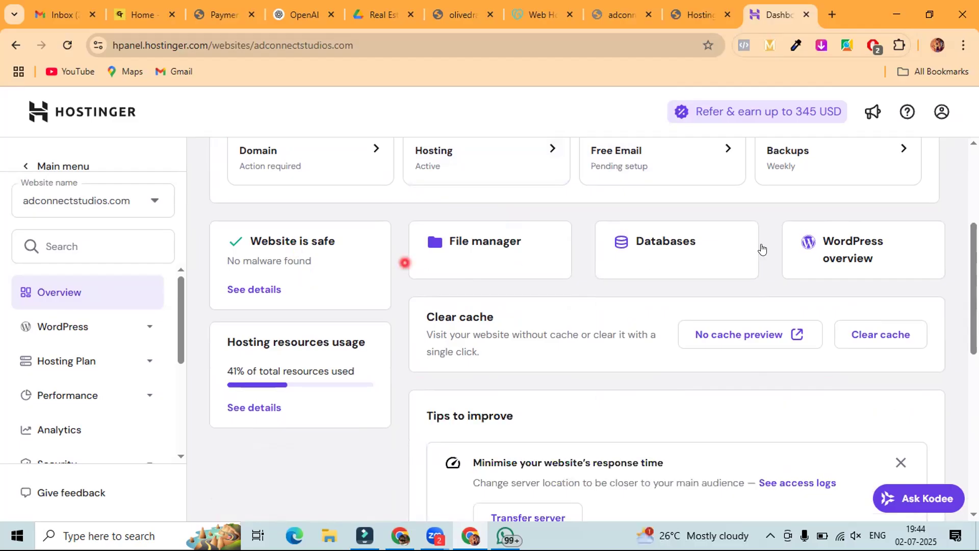
{"action": "scroll", "coordinate": [476, 358], "scroll_direction": "down", "scroll_amount": 1}
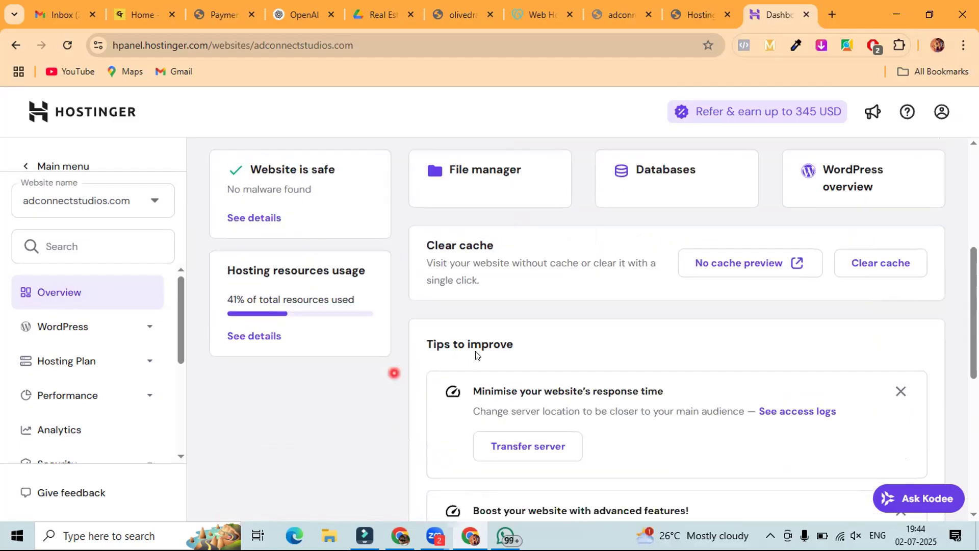
{"action": "scroll", "coordinate": [394, 373], "scroll_direction": "down", "scroll_amount": 2}
{"action": "scroll", "coordinate": [88, 320], "scroll_direction": "down", "scroll_amount": 1}
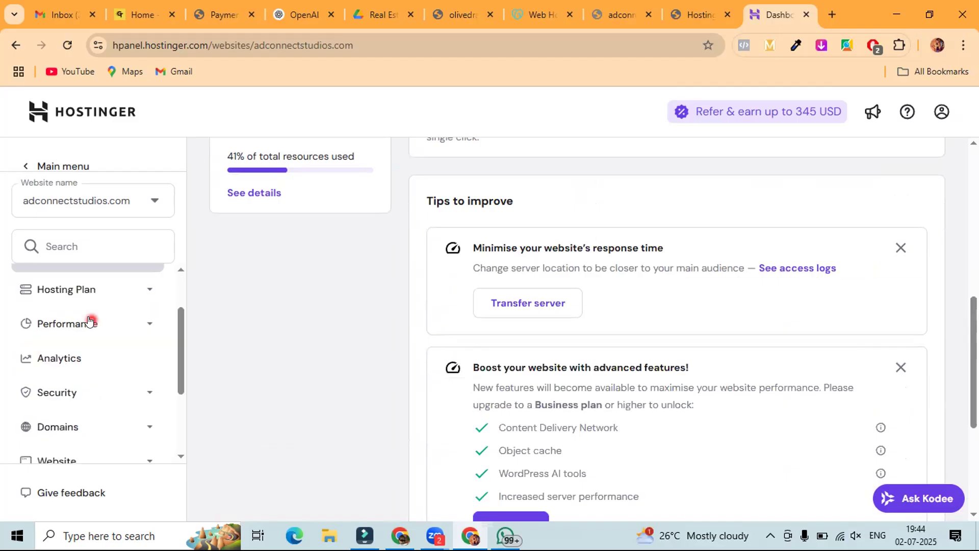
{"action": "scroll", "coordinate": [88, 320], "scroll_direction": "down", "scroll_amount": 1}
{"action": "left_click", "coordinate": [88, 321]}
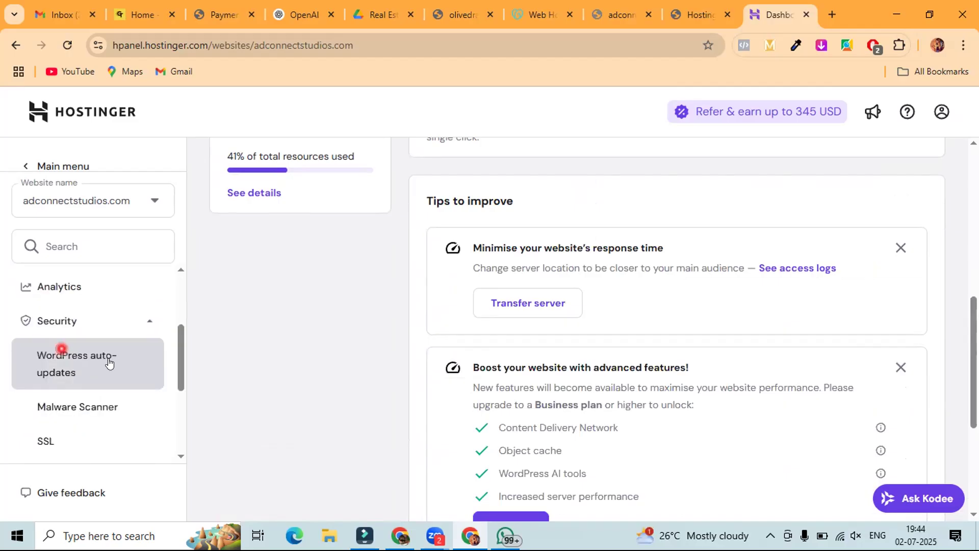
{"action": "scroll", "coordinate": [56, 376], "scroll_direction": "down", "scroll_amount": 1}
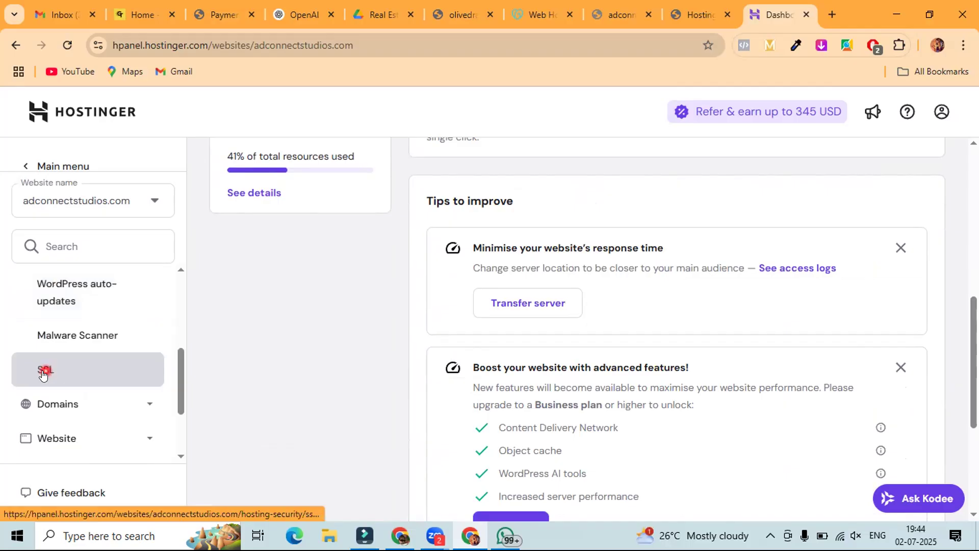
{"action": "left_click", "coordinate": [43, 373]}
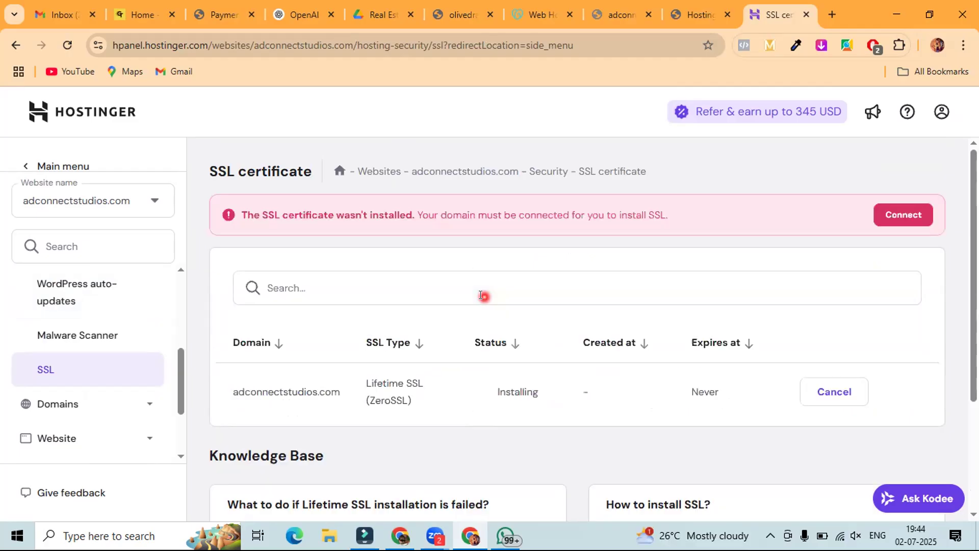
Read the Installing status tooltip for adconnectstudios.com's Lifetime SSL, then switch to the WordPress admin tab.
{"action": "scroll", "coordinate": [458, 328], "scroll_direction": "down", "scroll_amount": 1}
{"action": "double_click", "coordinate": [532, 320]}
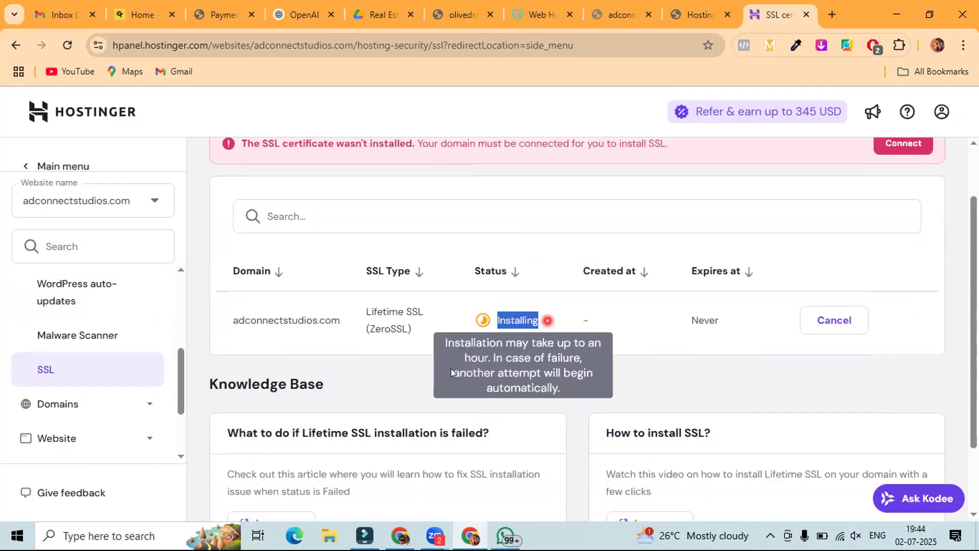
{"action": "left_click", "coordinate": [405, 380]}
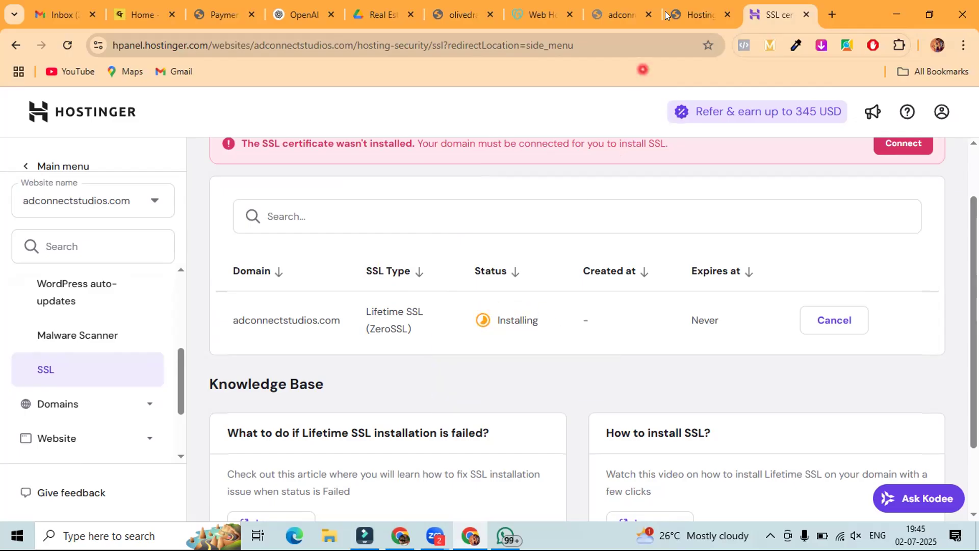
{"action": "left_click", "coordinate": [701, 15]}
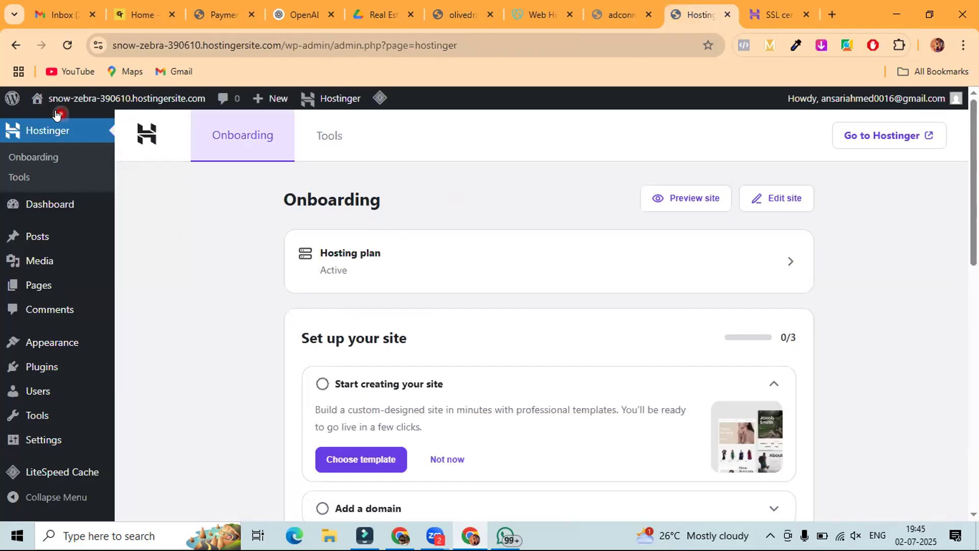
Visit the live snow-zebra-390610.hostingersite.com blog, check its connection security, and return to the SSL tab.
{"action": "mouse_move", "coordinate": [53, 110]}
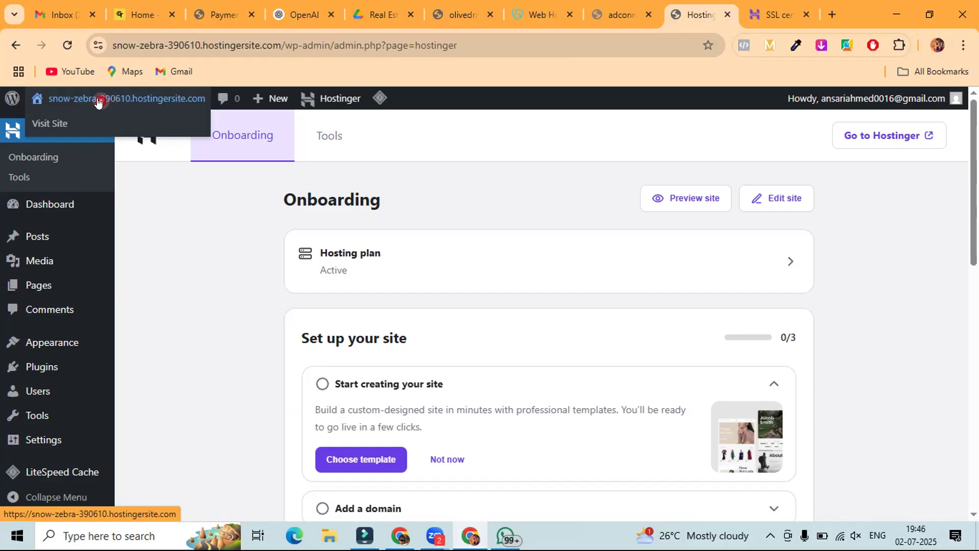
{"action": "left_click", "coordinate": [51, 120]}
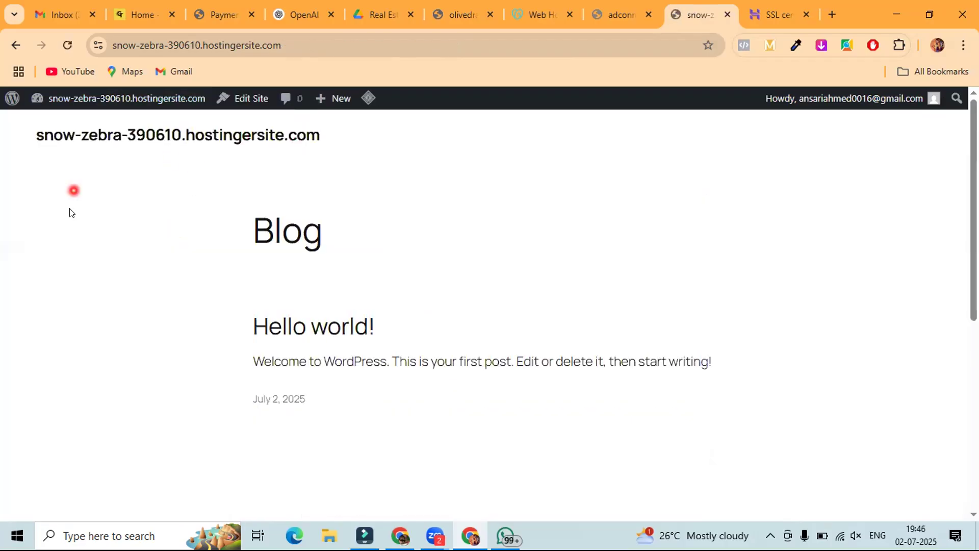
{"action": "left_click", "coordinate": [97, 43]}
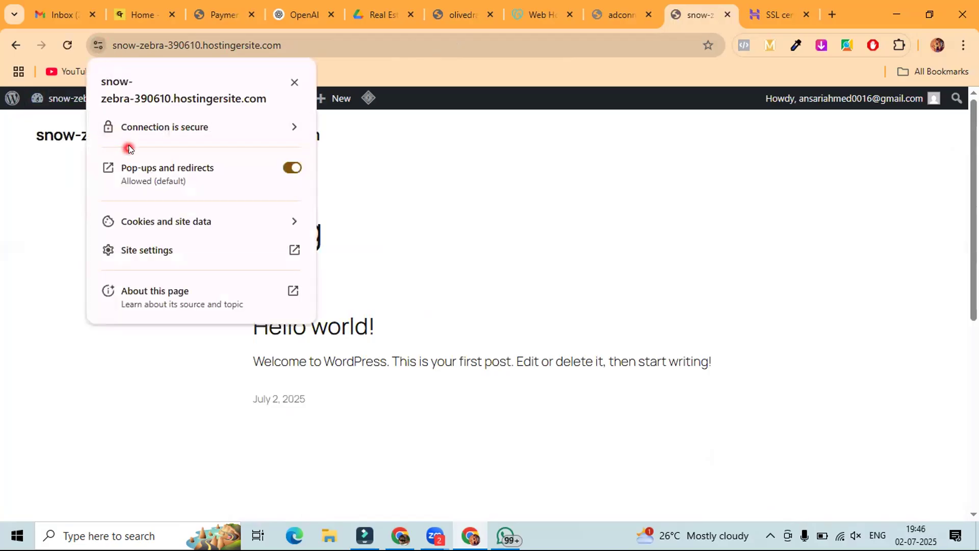
{"action": "left_click", "coordinate": [363, 154]}
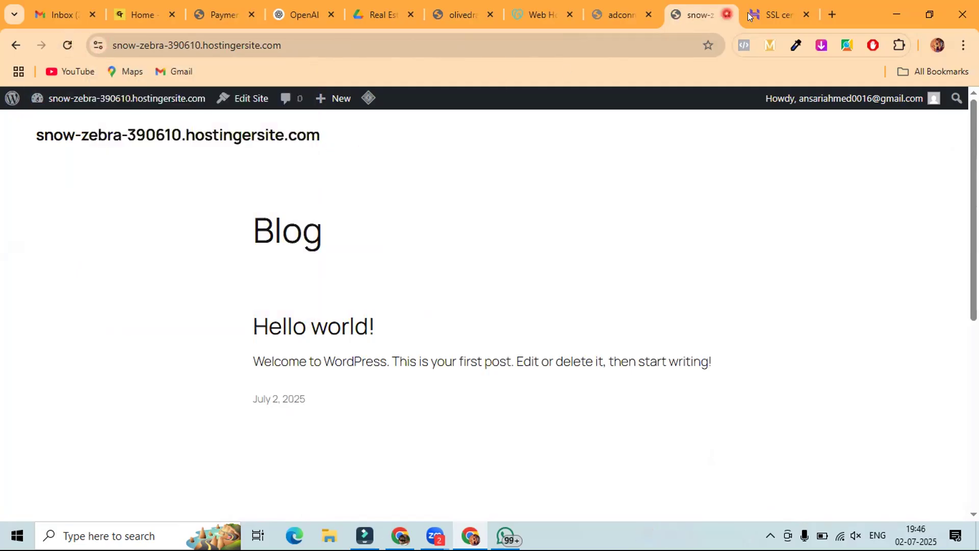
{"action": "left_click", "coordinate": [783, 7]}
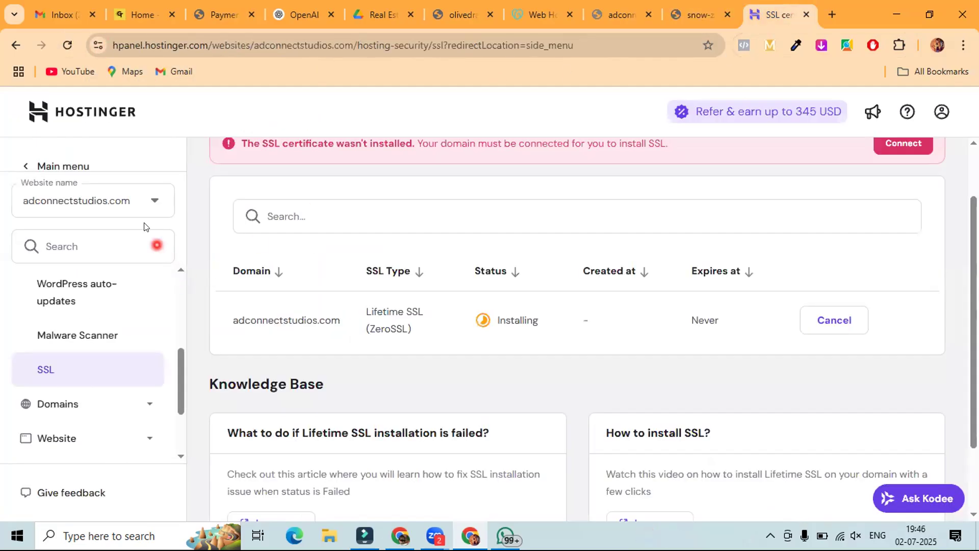
Switch the panel to digitalrushi.shop and check its Lifetime SSL still shows Installing.
{"action": "left_click", "coordinate": [154, 200]}
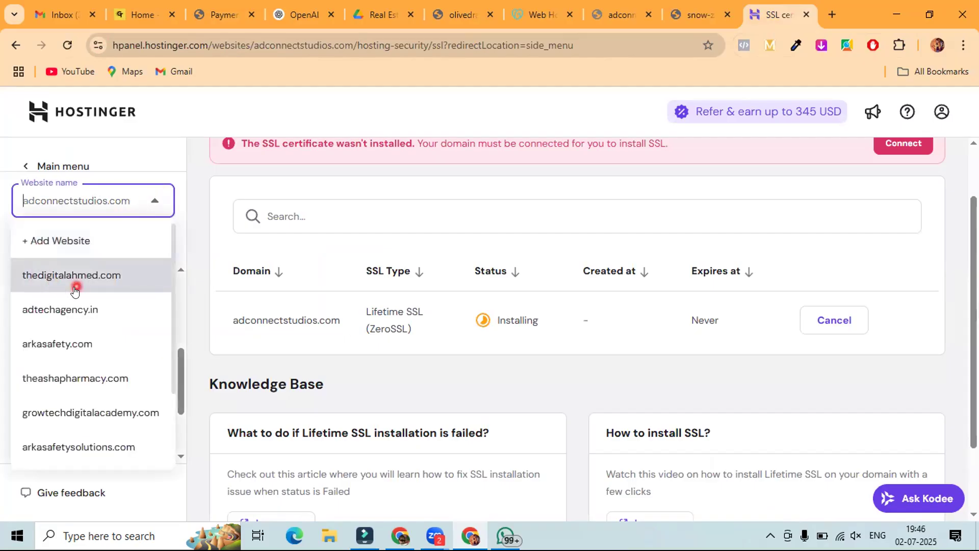
{"action": "scroll", "coordinate": [62, 373], "scroll_direction": "down", "scroll_amount": 1}
{"action": "scroll", "coordinate": [62, 372], "scroll_direction": "down", "scroll_amount": 2}
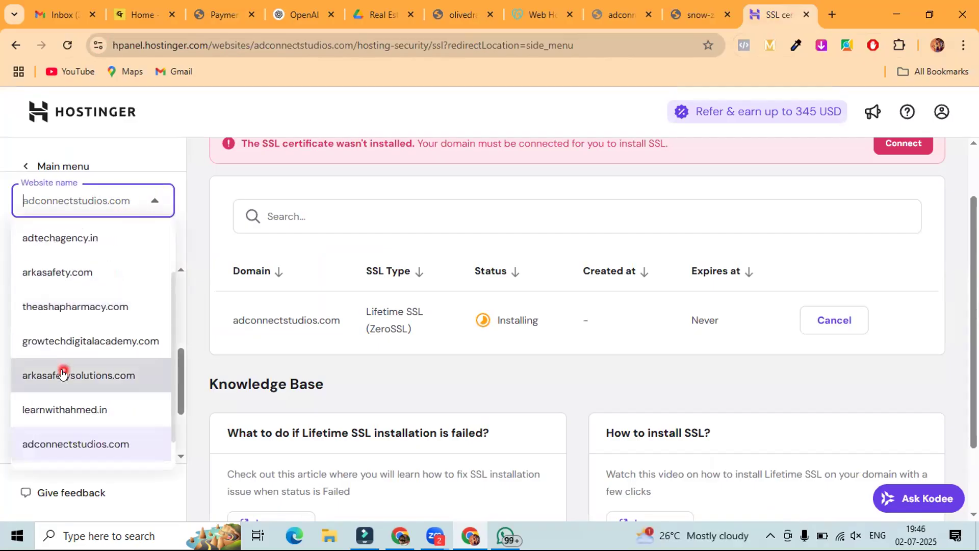
{"action": "scroll", "coordinate": [62, 373], "scroll_direction": "up", "scroll_amount": 3}
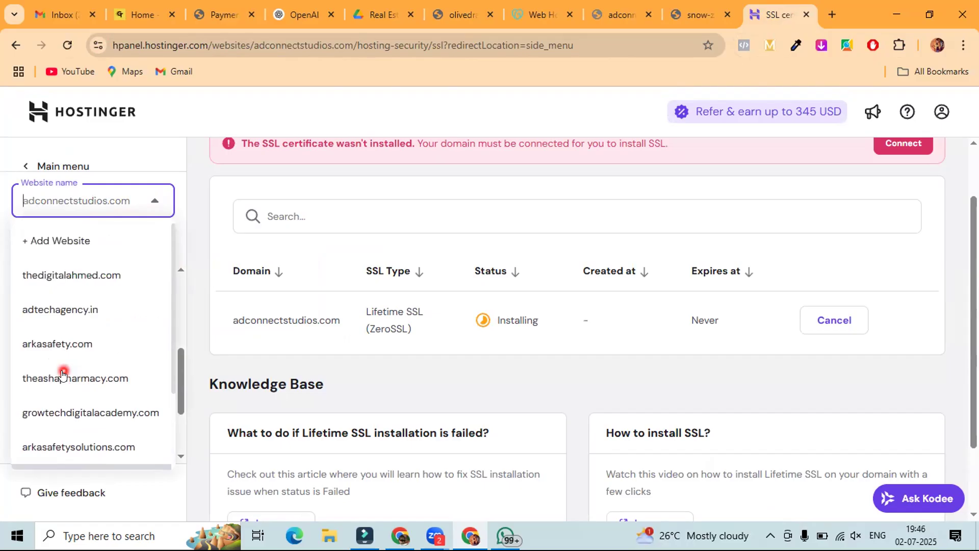
{"action": "scroll", "coordinate": [81, 339], "scroll_direction": "down", "scroll_amount": 2}
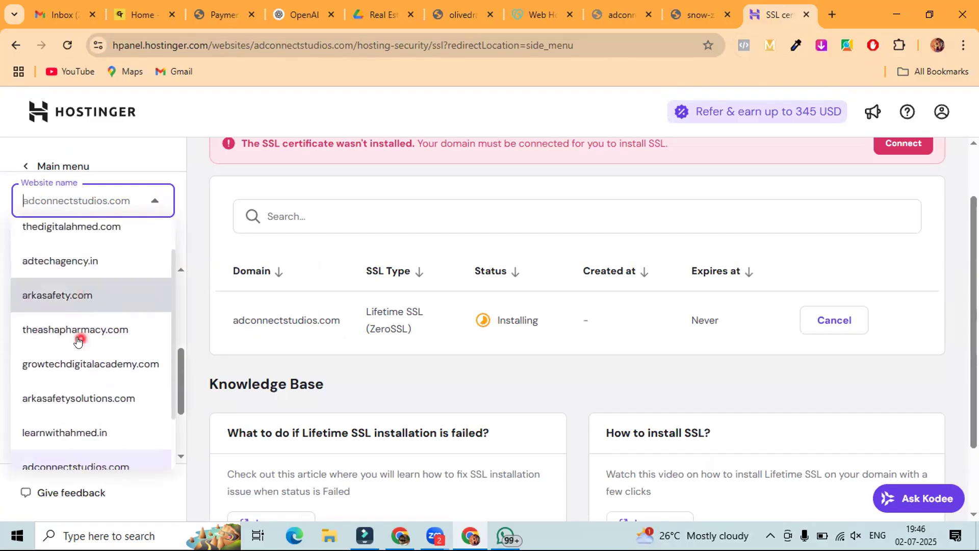
{"action": "scroll", "coordinate": [90, 387], "scroll_direction": "down", "scroll_amount": 1}
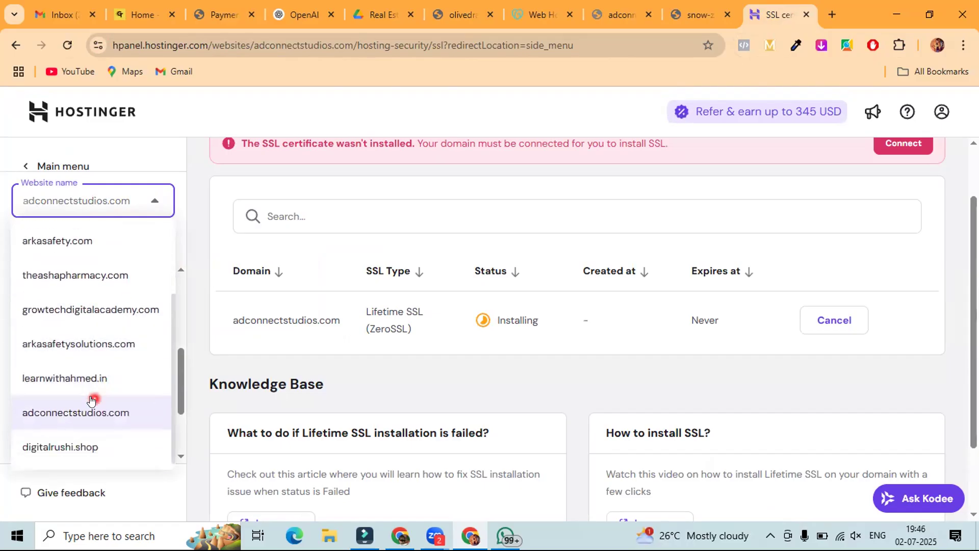
{"action": "left_click", "coordinate": [86, 447]}
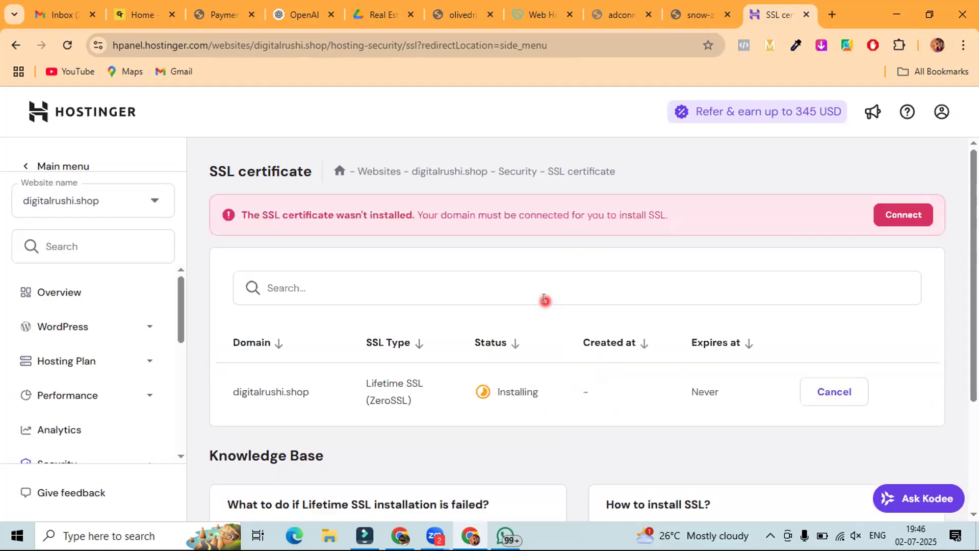
{"action": "scroll", "coordinate": [546, 413], "scroll_direction": "down", "scroll_amount": 1}
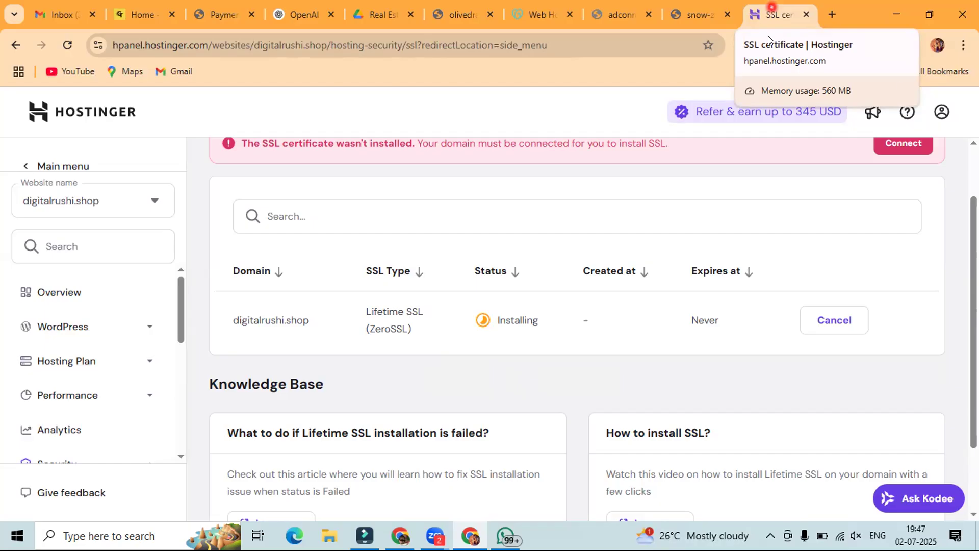
{"action": "scroll", "coordinate": [206, 209], "scroll_direction": "up", "scroll_amount": 2}
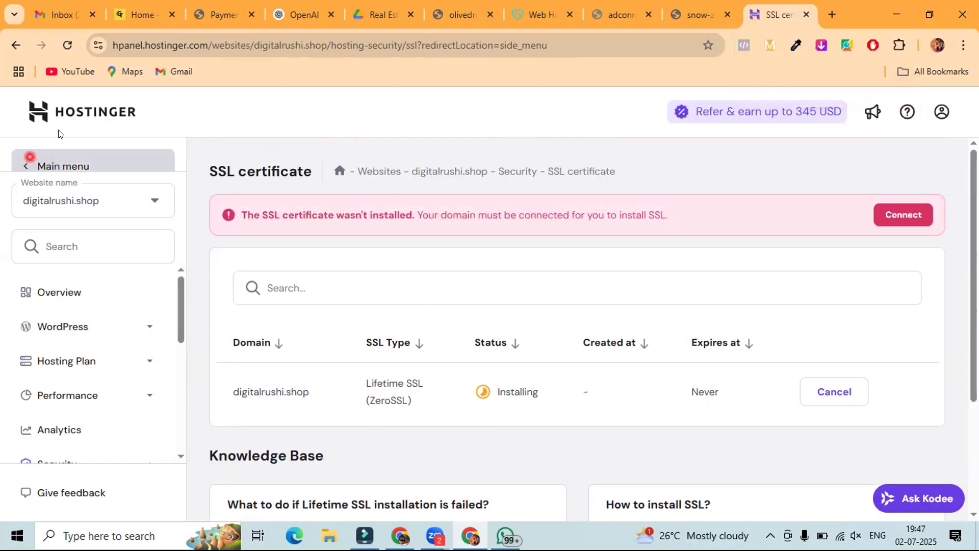
From the hPanel home, go to Websites and choose Add website → WordPress.
{"action": "left_click", "coordinate": [76, 116]}
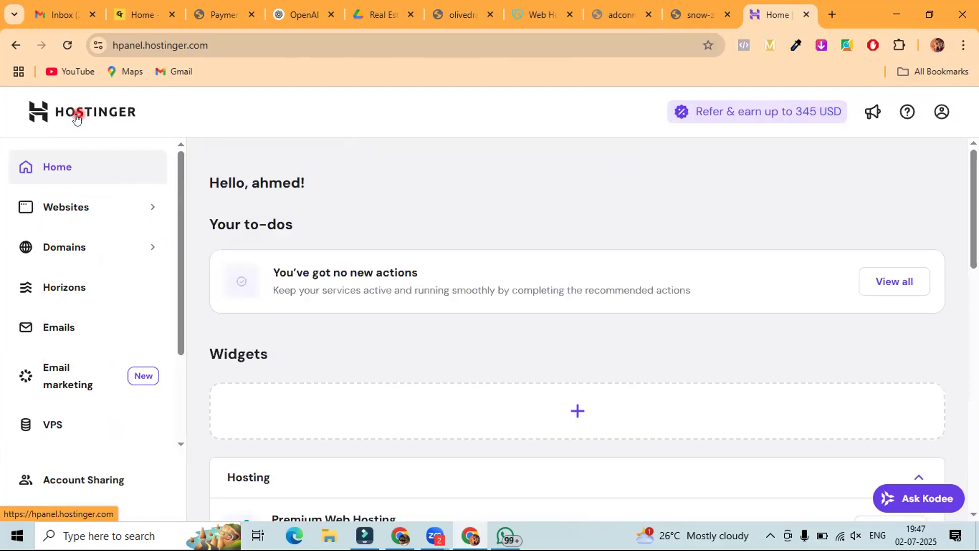
{"action": "scroll", "coordinate": [413, 214], "scroll_direction": "down", "scroll_amount": 3}
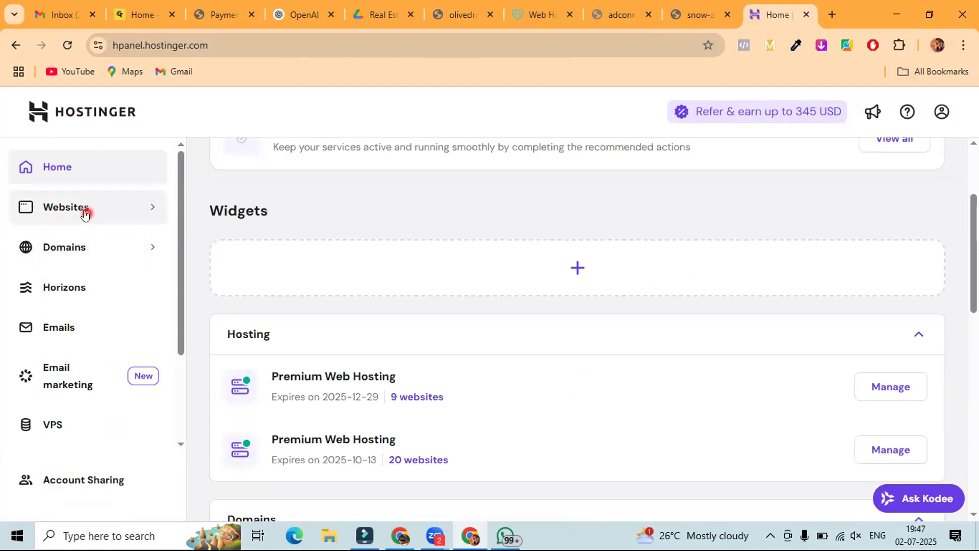
{"action": "left_click", "coordinate": [83, 209]}
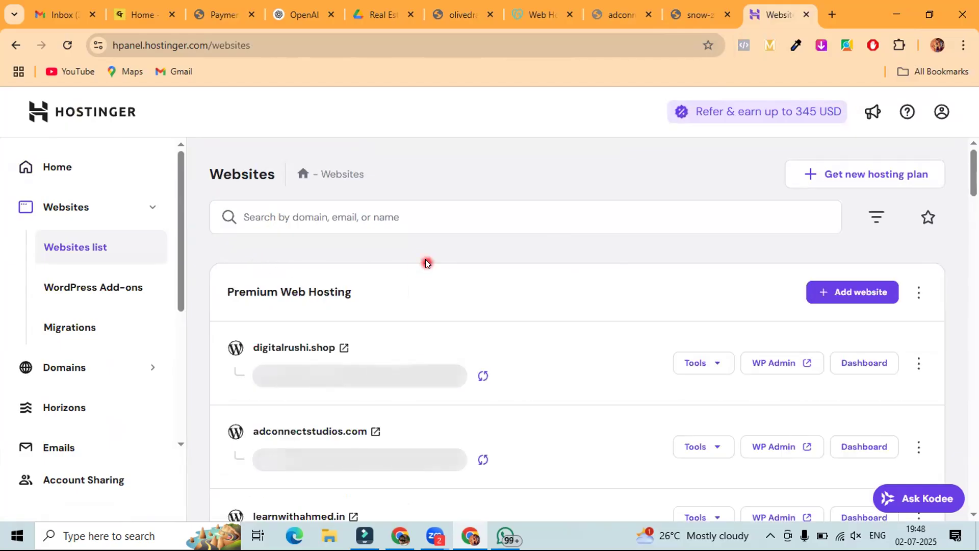
{"action": "left_click", "coordinate": [850, 291]}
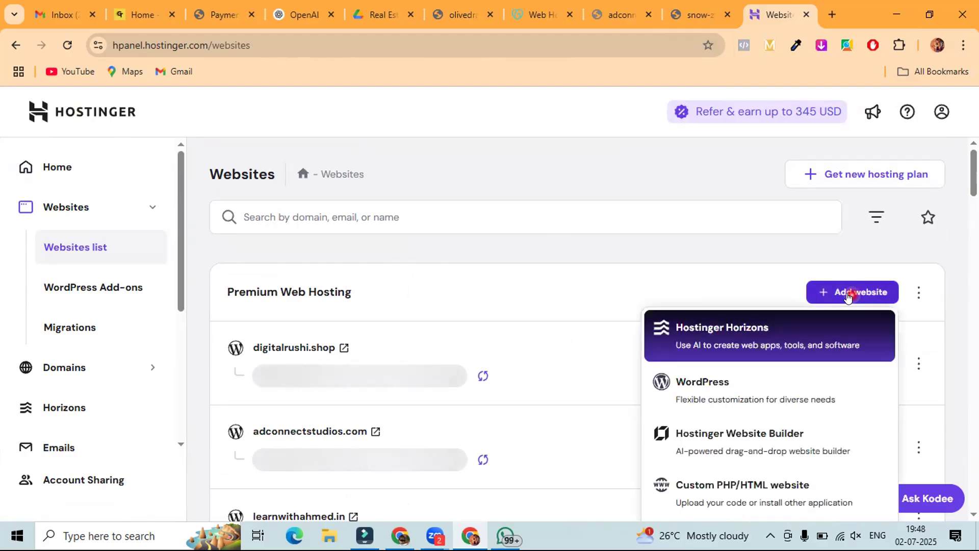
{"action": "left_click", "coordinate": [704, 384]}
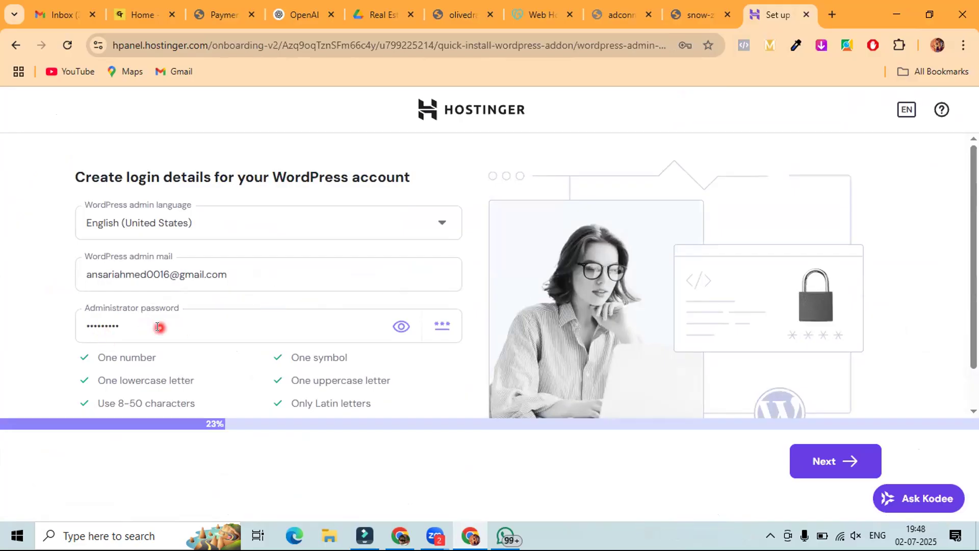
Replace the administrator password with a new rule-compliant one, reveal it to check, and continue.
{"action": "left_click_drag", "start_coordinate": [158, 327], "coordinate": [28, 331]}
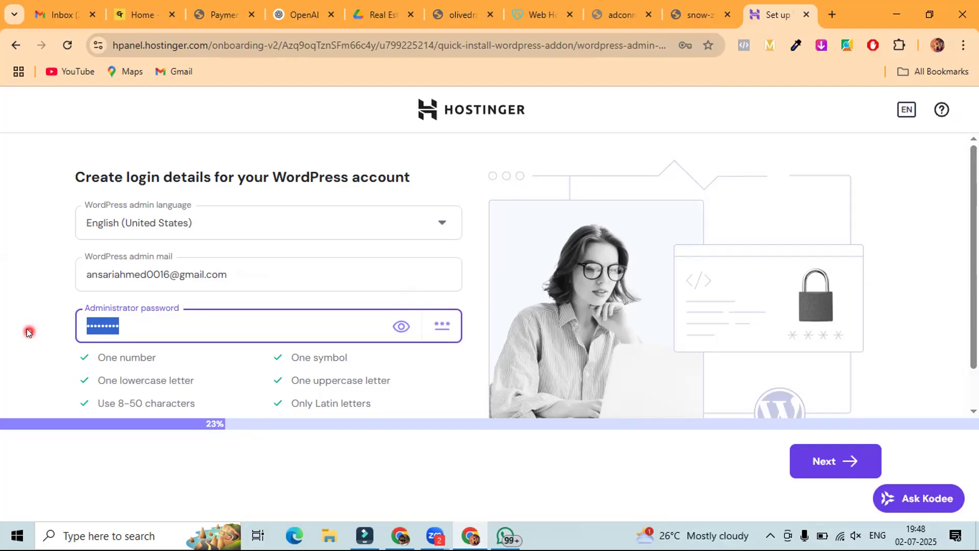
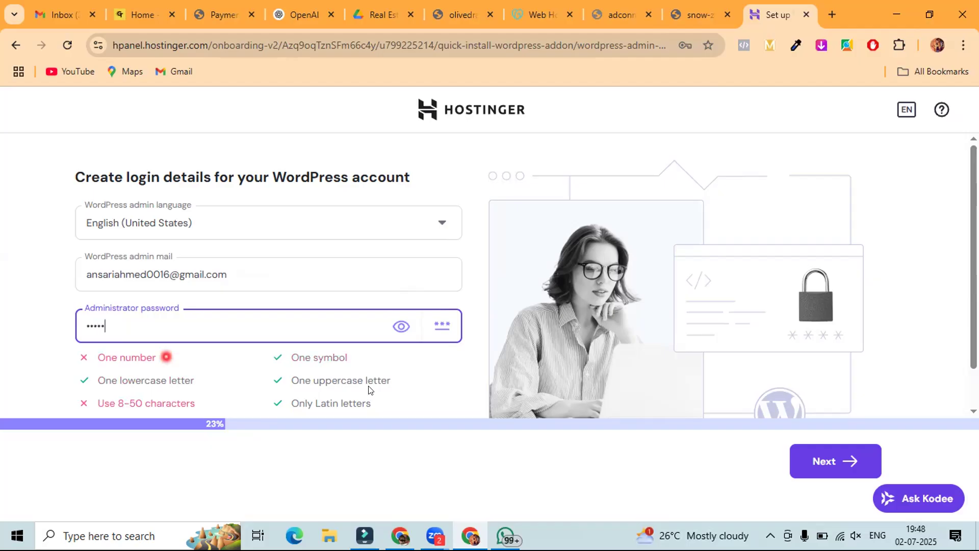
{"action": "left_click", "coordinate": [401, 326]}
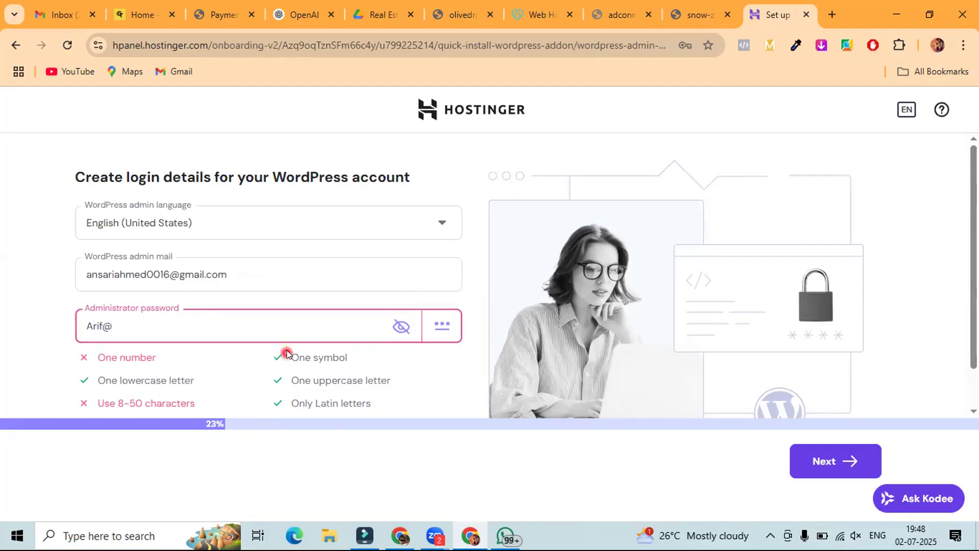
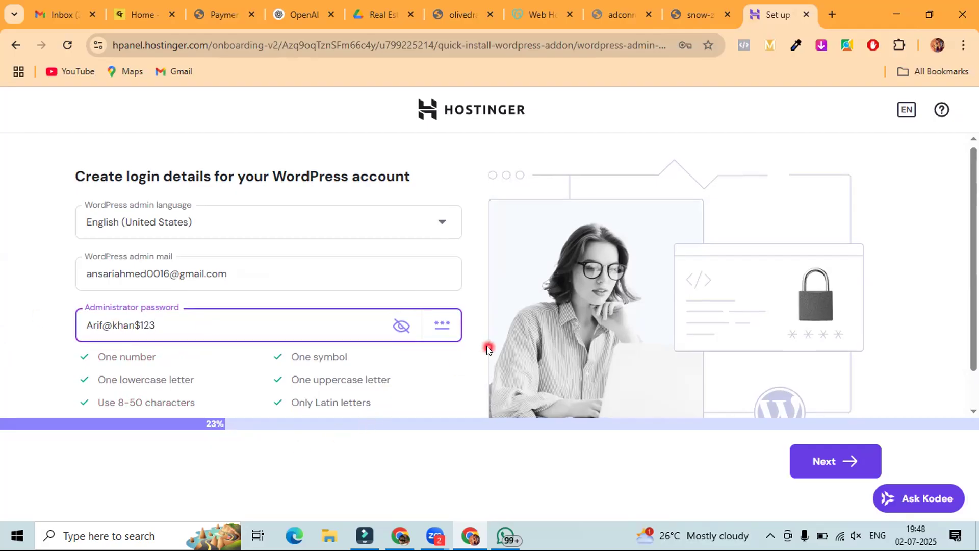
{"action": "scroll", "coordinate": [487, 347], "scroll_direction": "down", "scroll_amount": 1}
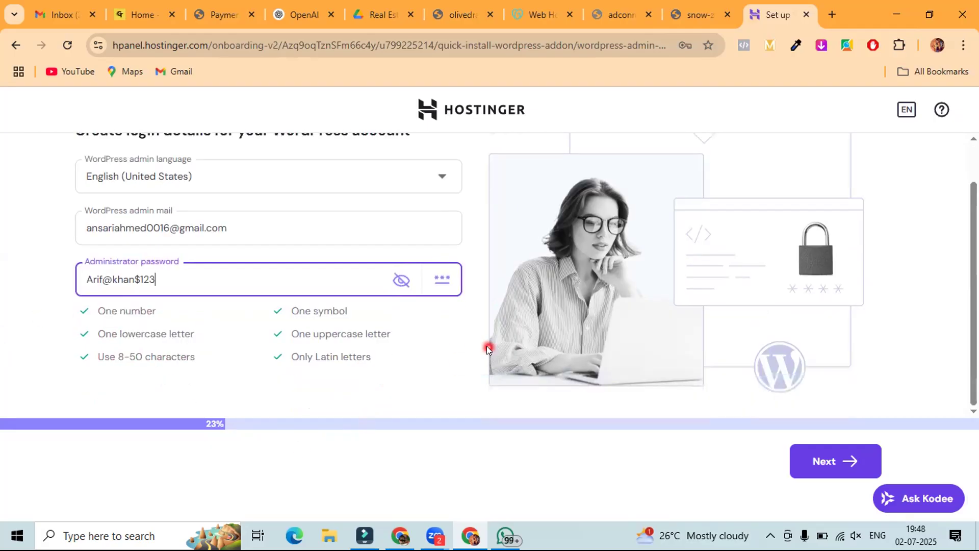
{"action": "left_click", "coordinate": [832, 463]}
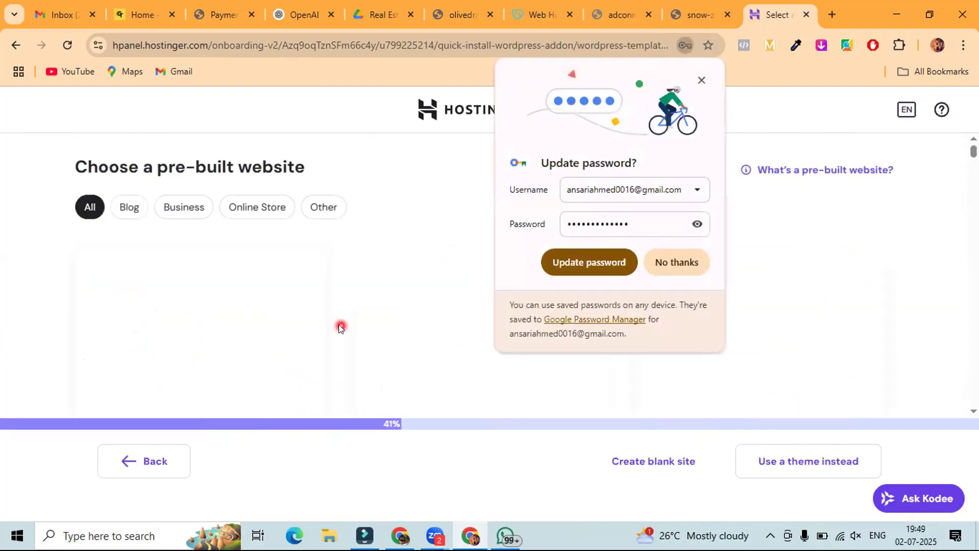
Decline Chrome's password-update prompt and choose Create blank site instead of a template.
{"action": "left_click", "coordinate": [669, 264]}
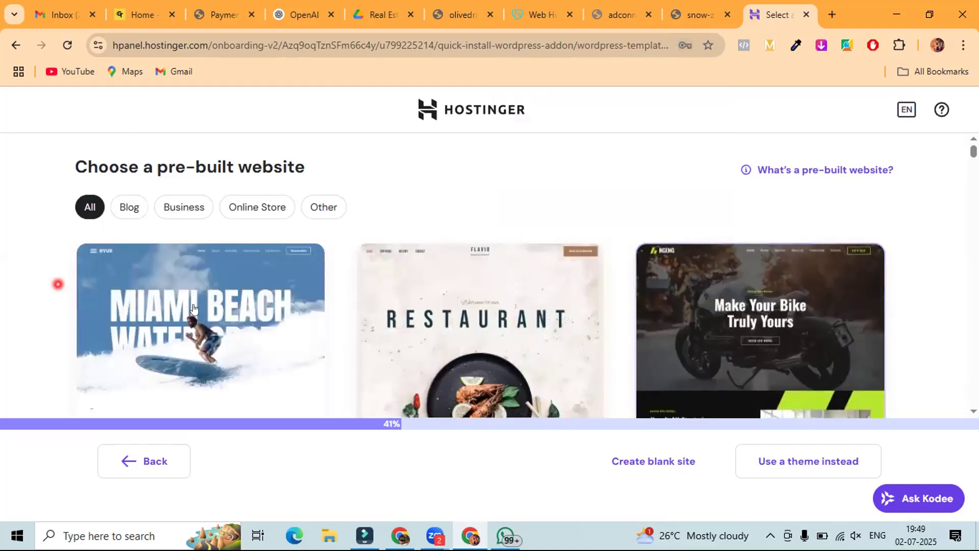
{"action": "scroll", "coordinate": [578, 287], "scroll_direction": "down", "scroll_amount": 3}
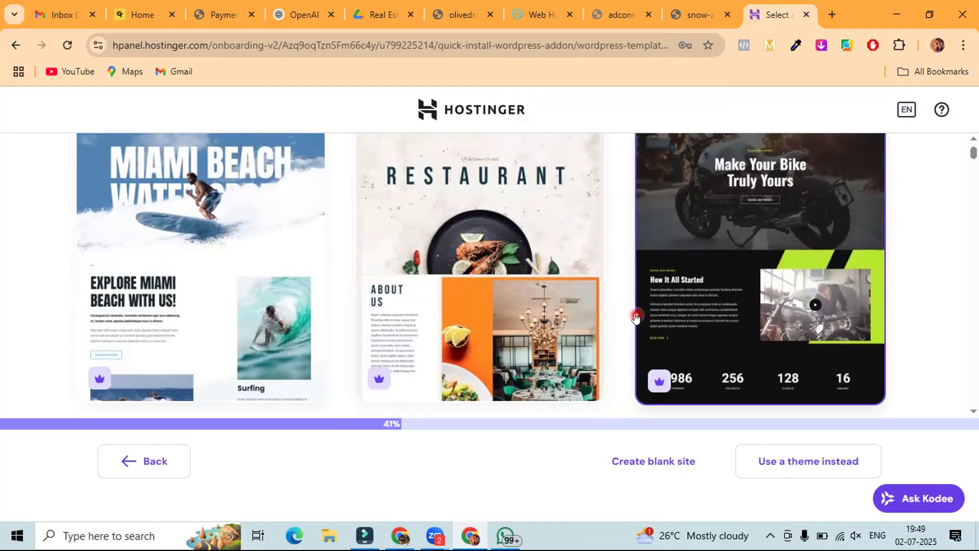
{"action": "scroll", "coordinate": [635, 317], "scroll_direction": "down", "scroll_amount": 3}
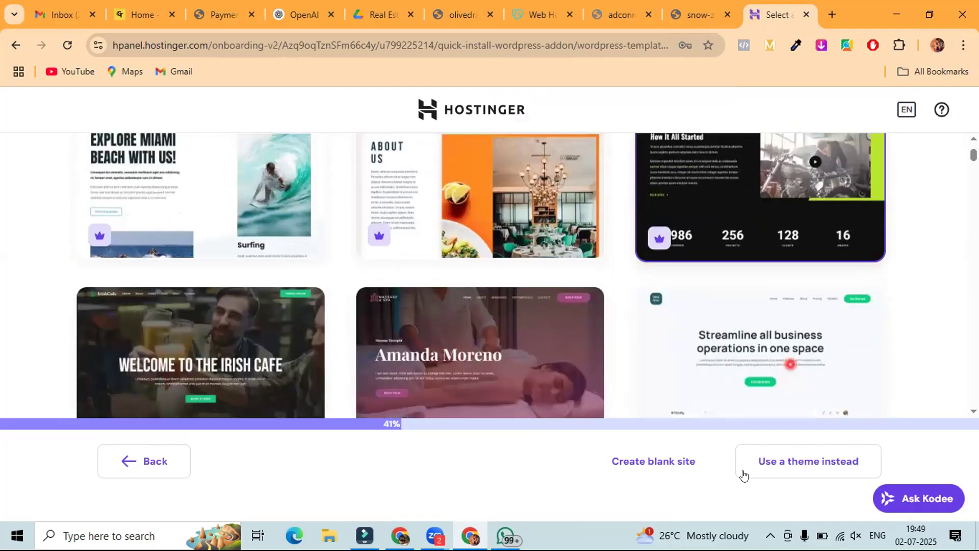
{"action": "left_click", "coordinate": [646, 462]}
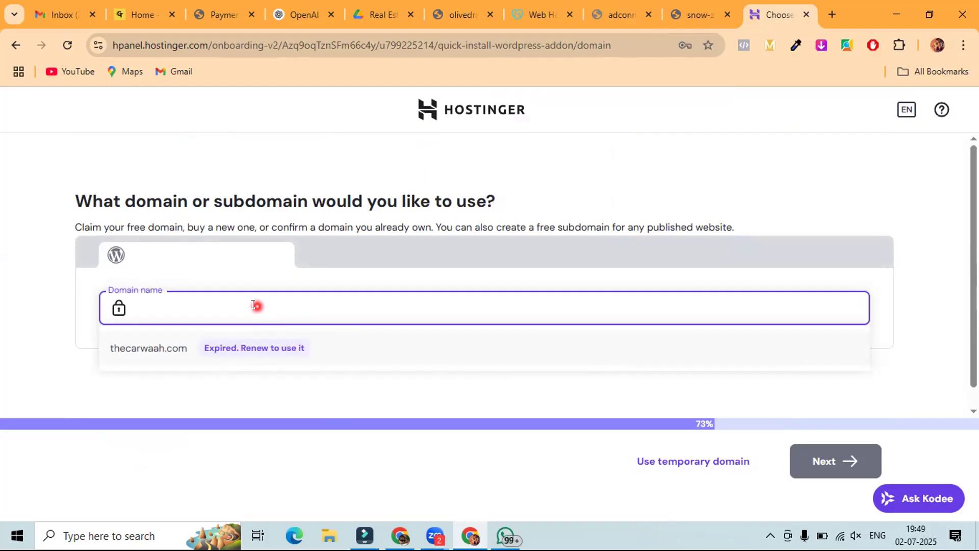
{"action": "key", "text": "ctrl+plus"}
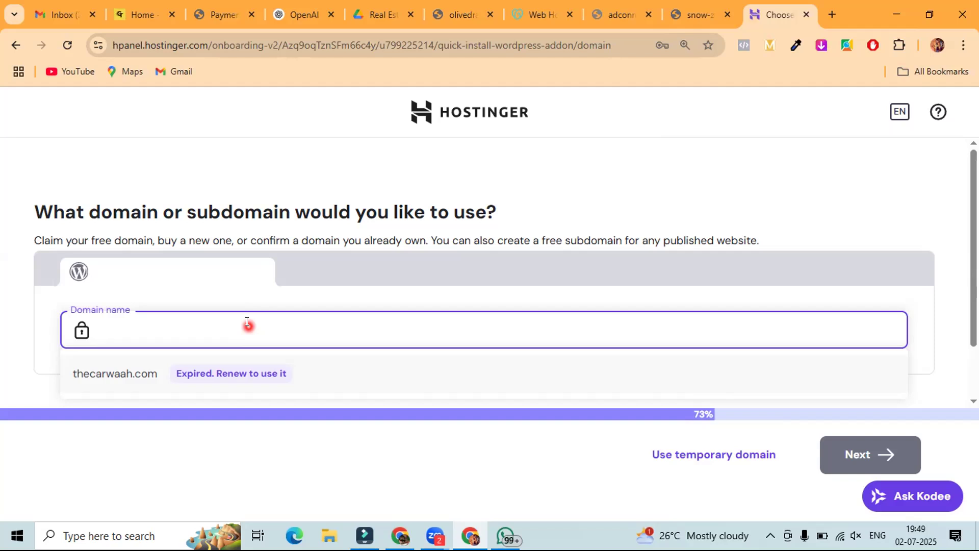
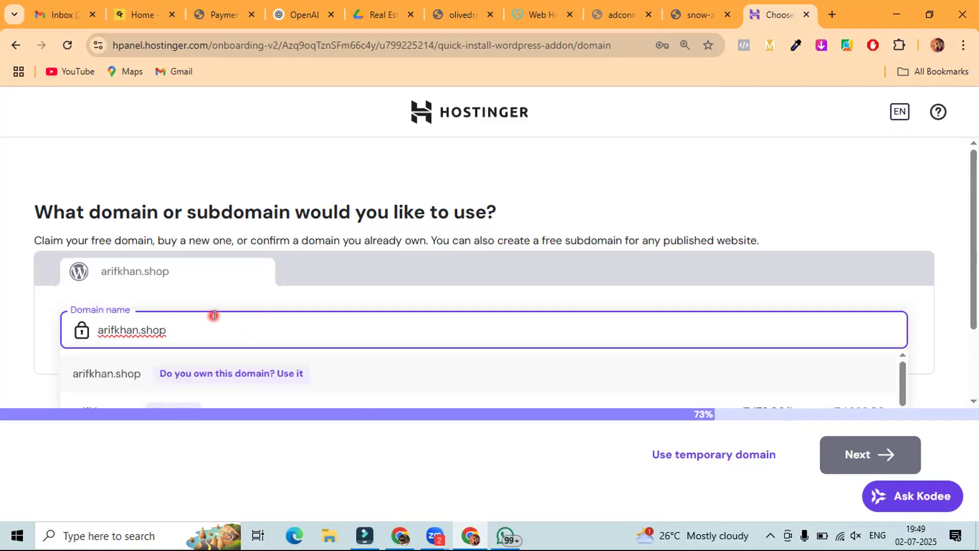
{"action": "scroll", "coordinate": [217, 314], "scroll_direction": "down", "scroll_amount": 1}
{"action": "left_click", "coordinate": [96, 302]}
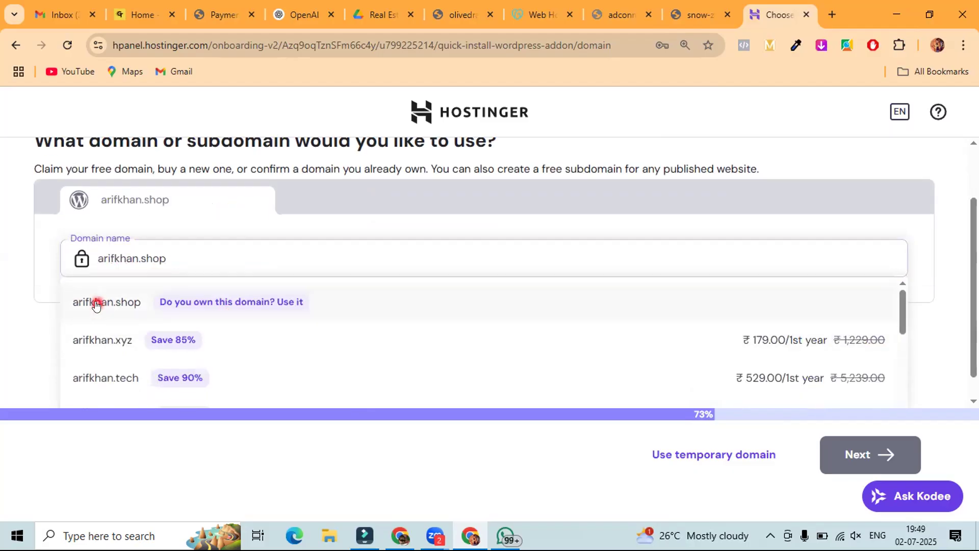
{"action": "left_click", "coordinate": [785, 452]}
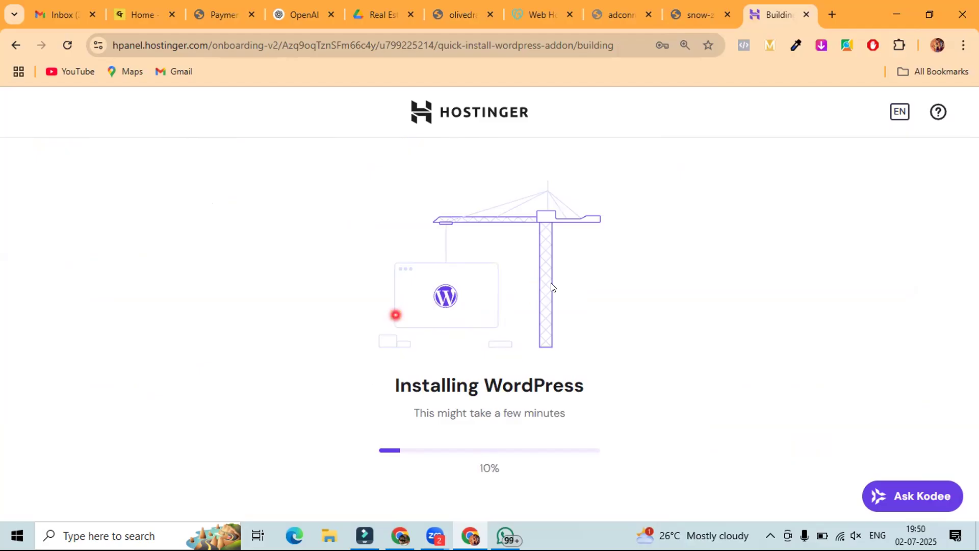
Switch to the adconnectstudios.com tab and reload it, still getting DNS_PROBE_FINISHED_NXDOMAIN.
{"action": "left_click", "coordinate": [621, 14]}
{"action": "left_click", "coordinate": [66, 44]}
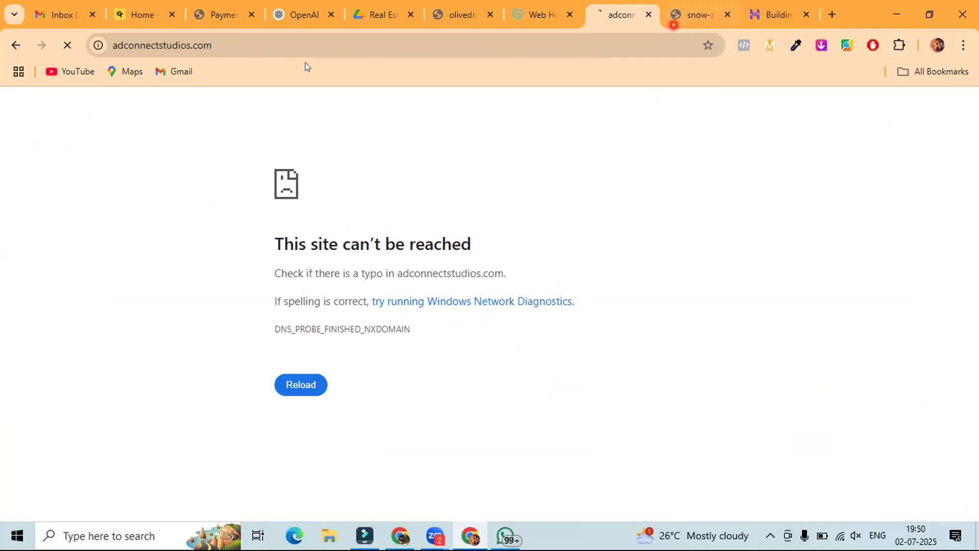
Refresh the snow-zebra blog, re-enter adconnectstudios.com in its address bar, then refresh snow-zebra again.
{"action": "left_click", "coordinate": [673, 24]}
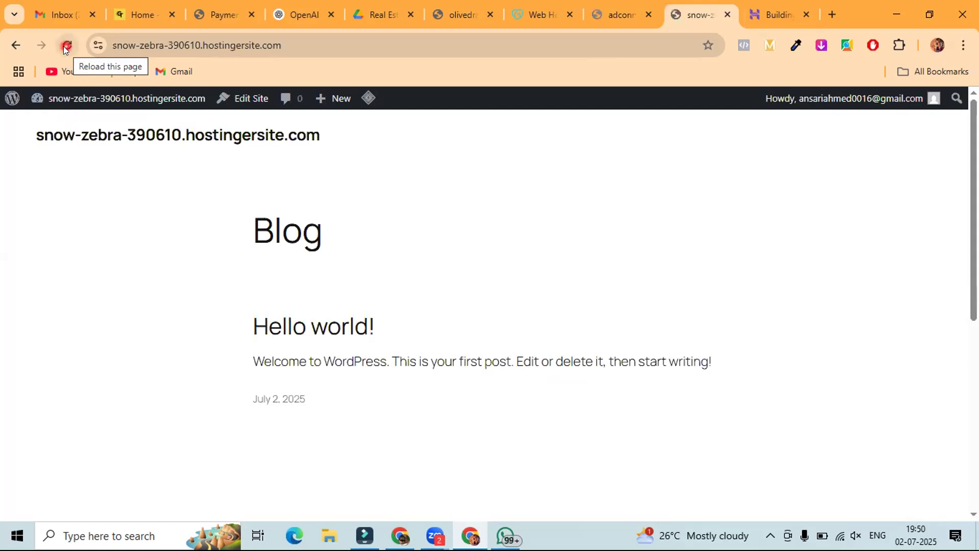
{"action": "left_click", "coordinate": [64, 46]}
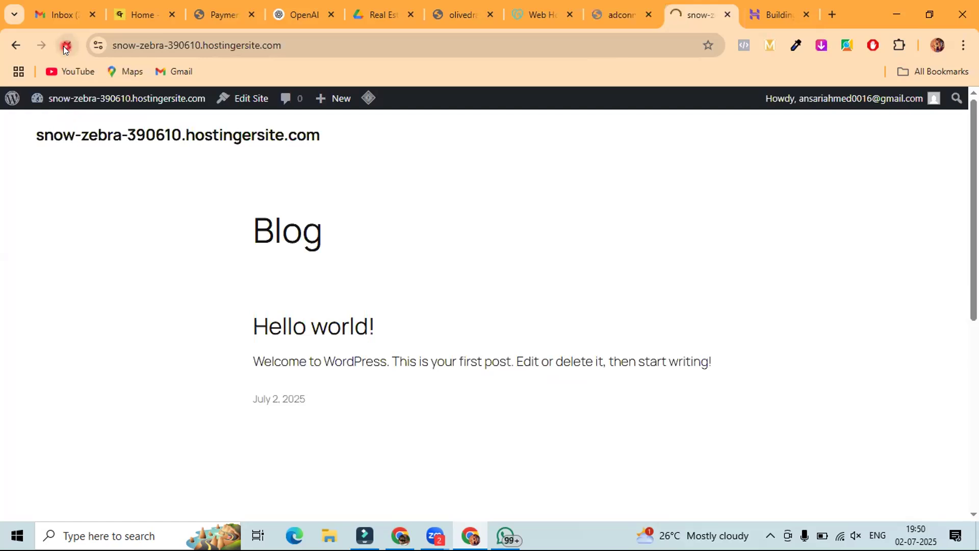
{"action": "left_click", "coordinate": [624, 14]}
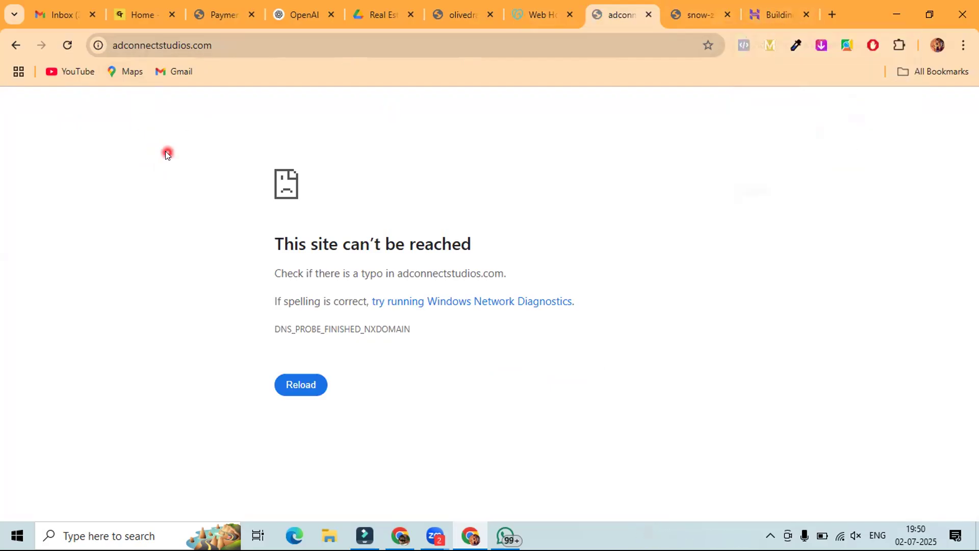
{"action": "left_click", "coordinate": [227, 34]}
{"action": "left_click", "coordinate": [250, 43]}
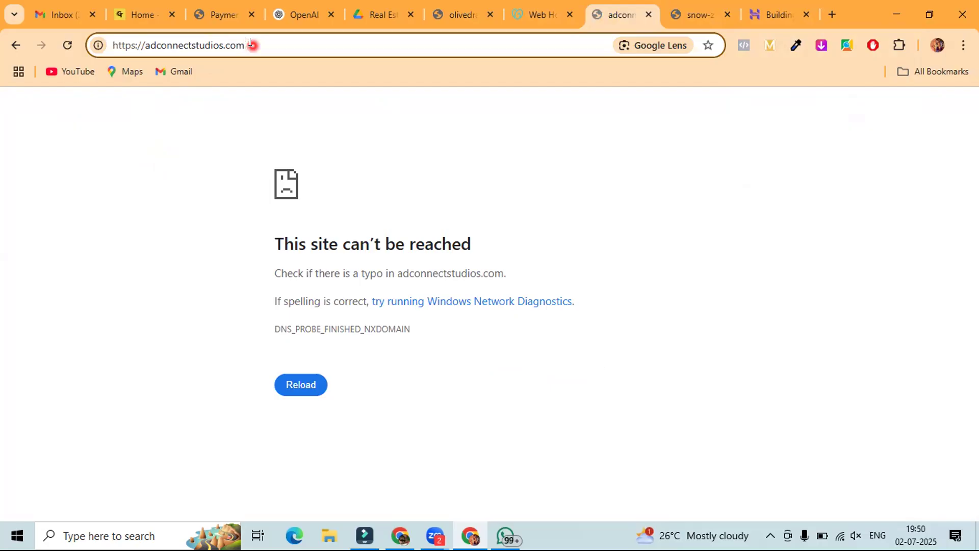
{"action": "key", "text": "Return"}
{"action": "left_click", "coordinate": [699, 14]}
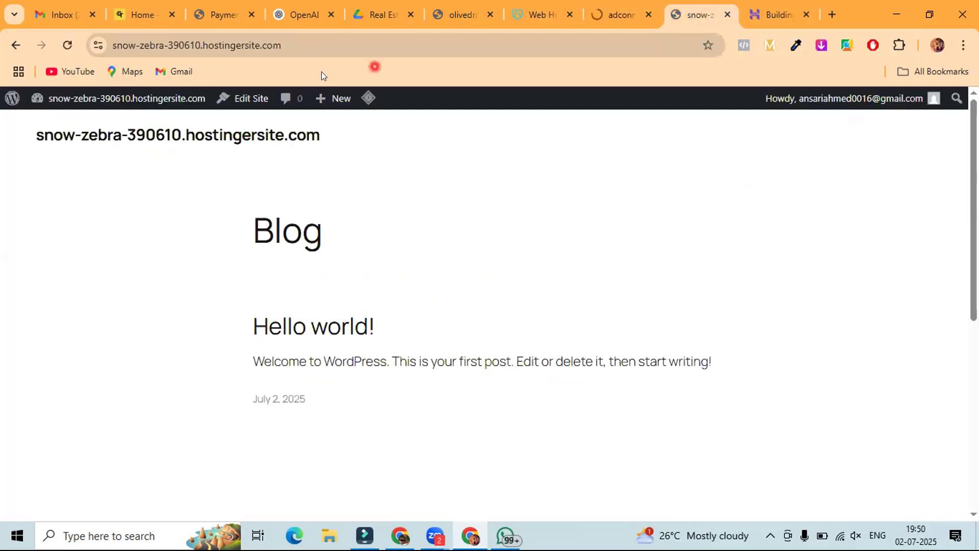
{"action": "left_click", "coordinate": [65, 44]}
Refresh the olivedrab-rail blog, open its wp-admin dashboard, then return to Hostinger's 100% build page.
{"action": "left_click", "coordinate": [458, 15]}
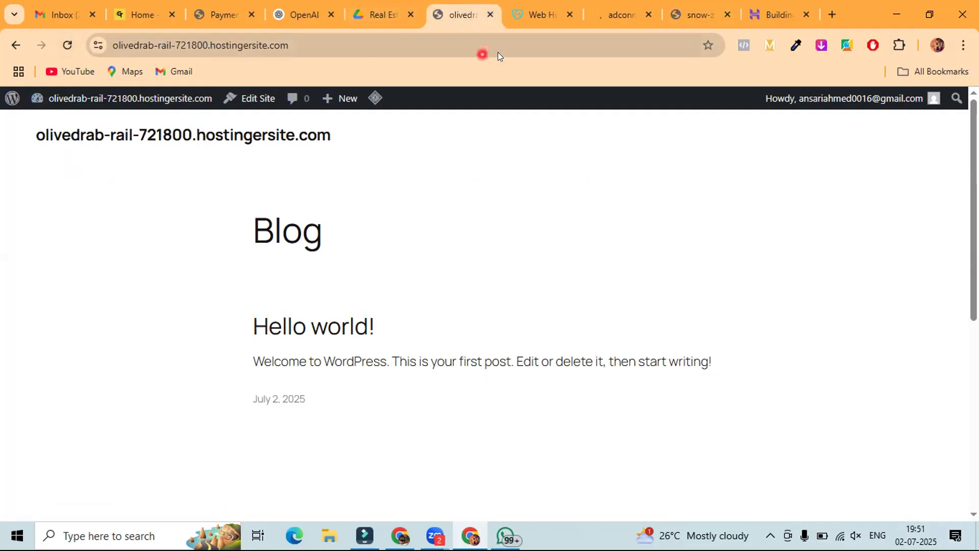
{"action": "left_click", "coordinate": [65, 44]}
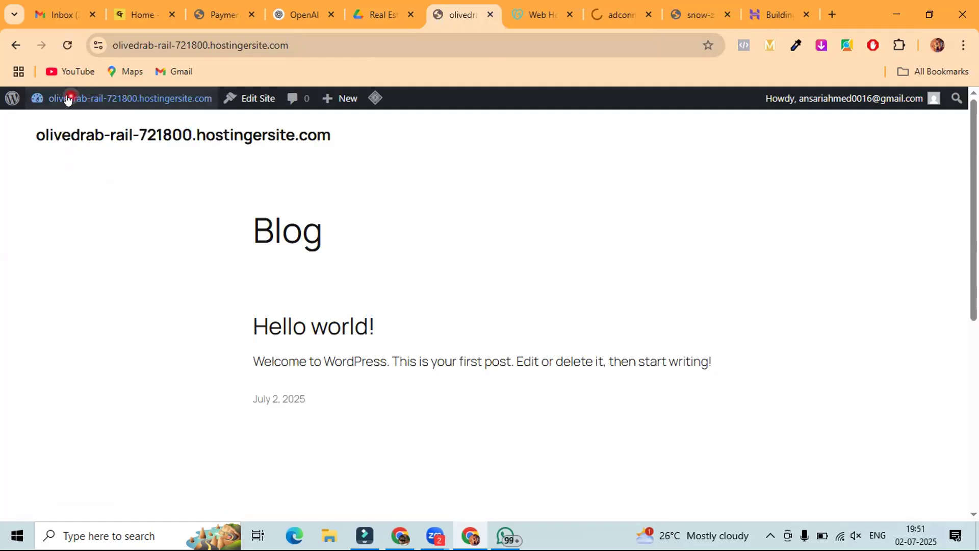
{"action": "mouse_move", "coordinate": [67, 98]}
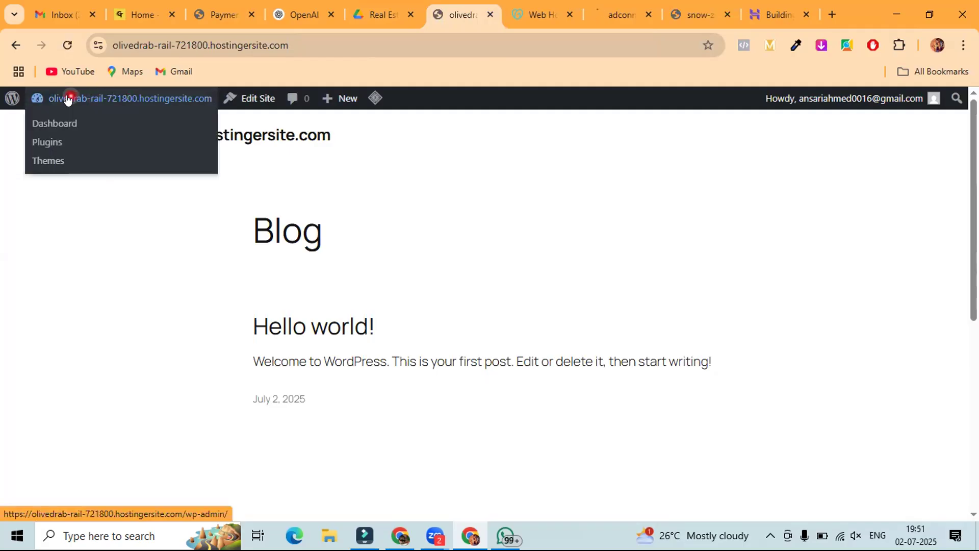
{"action": "left_click", "coordinate": [67, 98]}
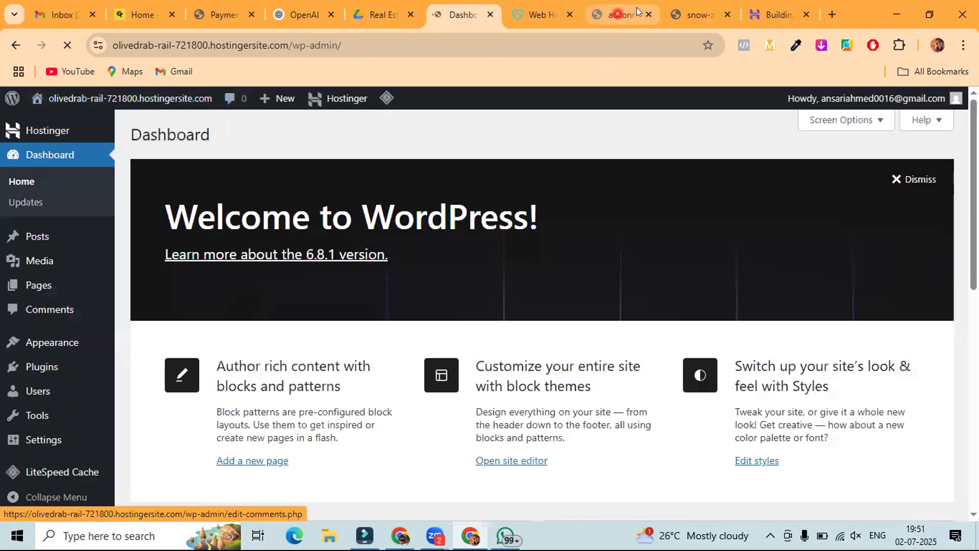
{"action": "left_click", "coordinate": [699, 16]}
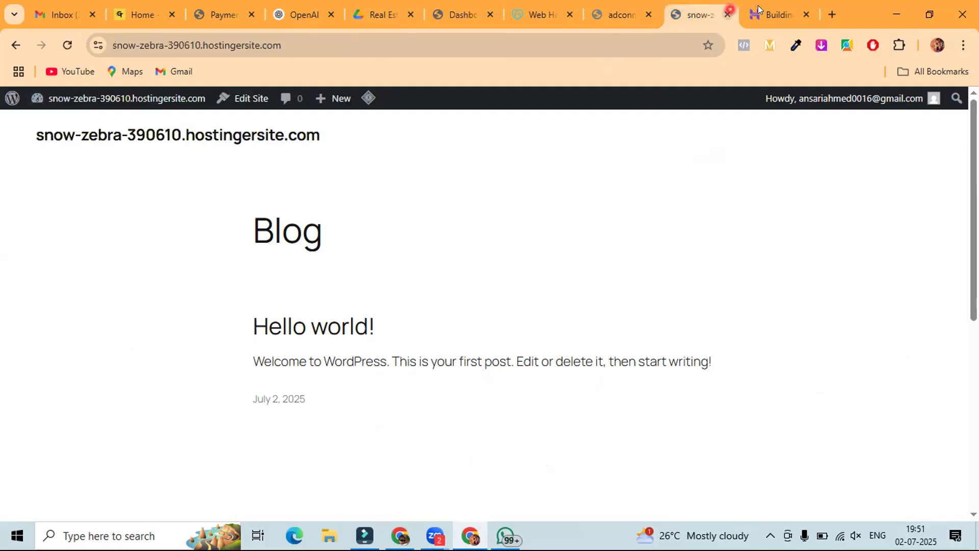
{"action": "left_click", "coordinate": [774, 7]}
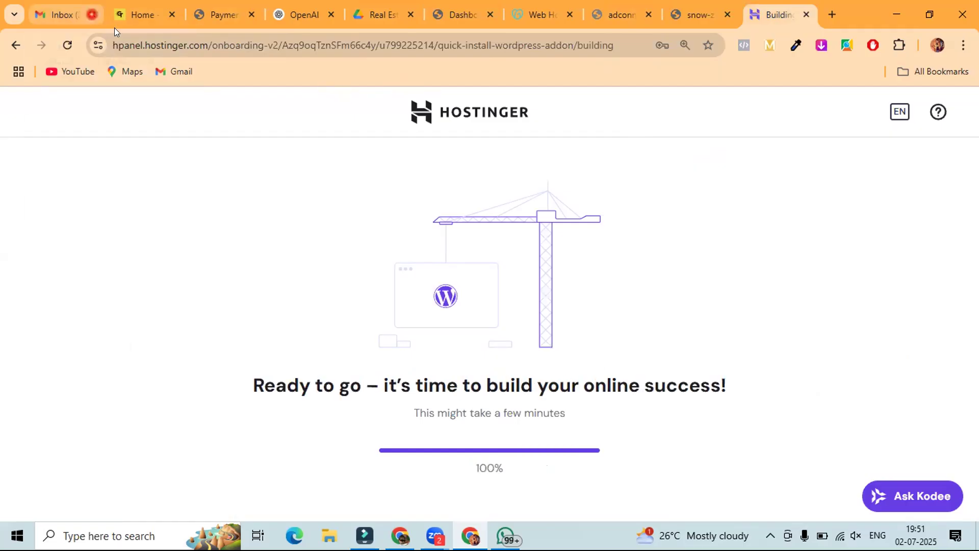
Close the unneeded Inbox, Home, Payment, OpenAI and Real Estate tabs, then open hostinger.com in a new tab.
{"action": "left_click", "coordinate": [91, 15]}
{"action": "left_click", "coordinate": [92, 14]}
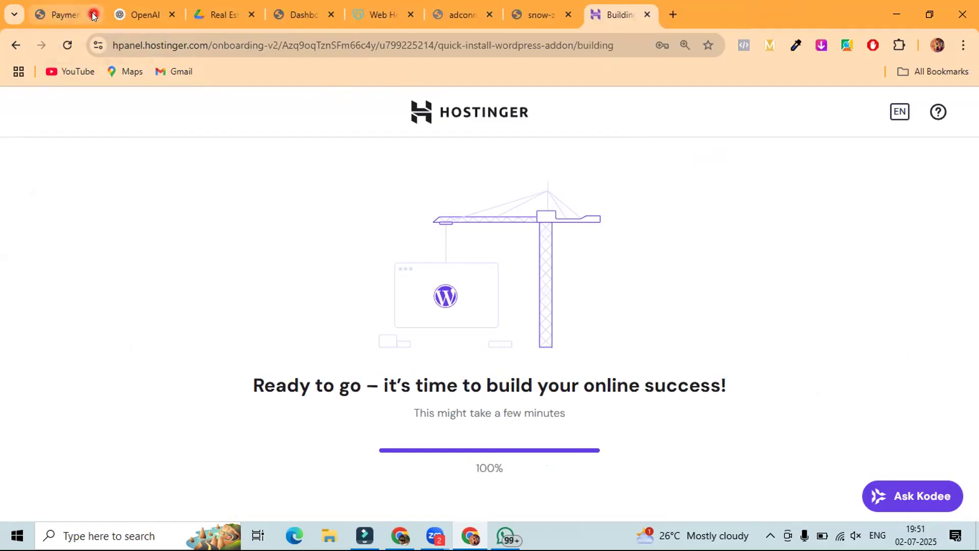
{"action": "left_click", "coordinate": [92, 14]}
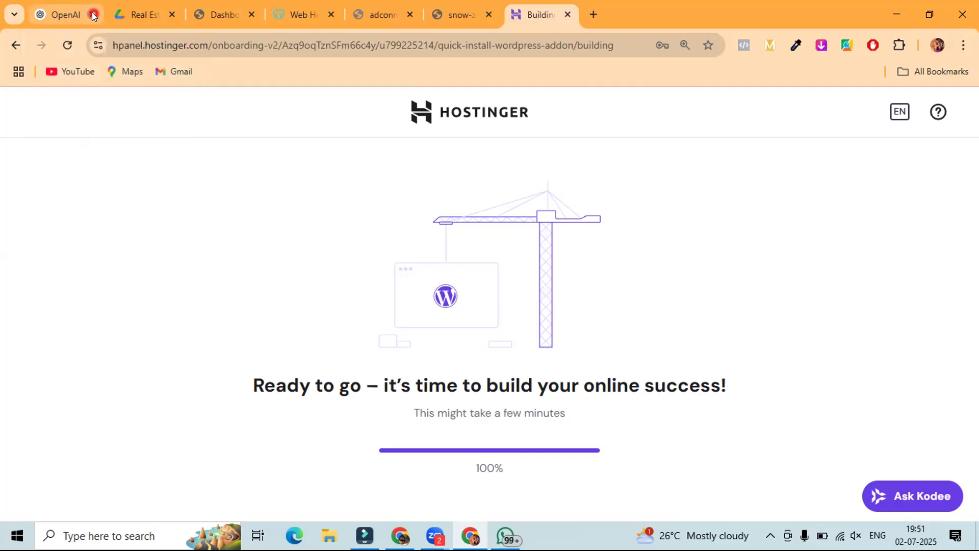
{"action": "left_click", "coordinate": [91, 14]}
{"action": "left_click", "coordinate": [92, 14]}
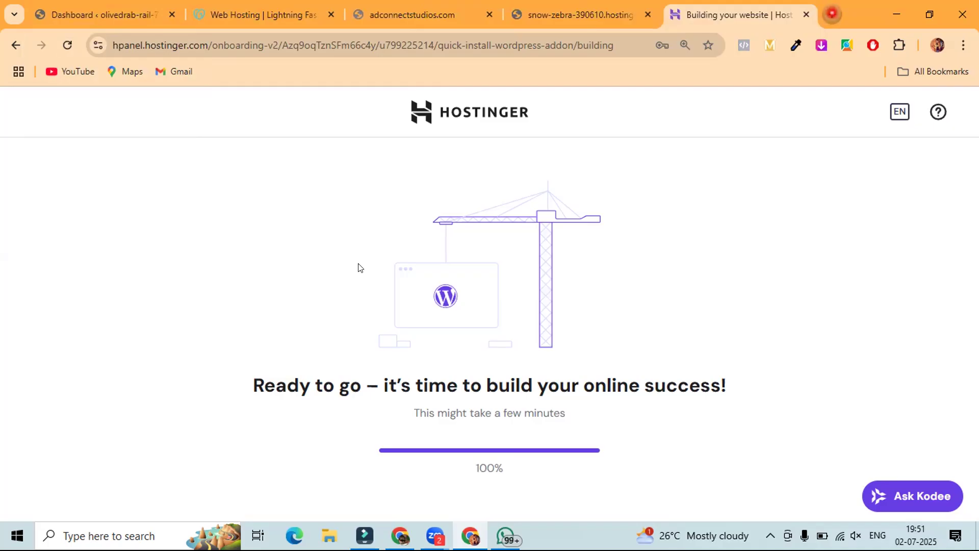
{"action": "key", "text": "ctrl+t"}
{"action": "left_click", "coordinate": [123, 344]}
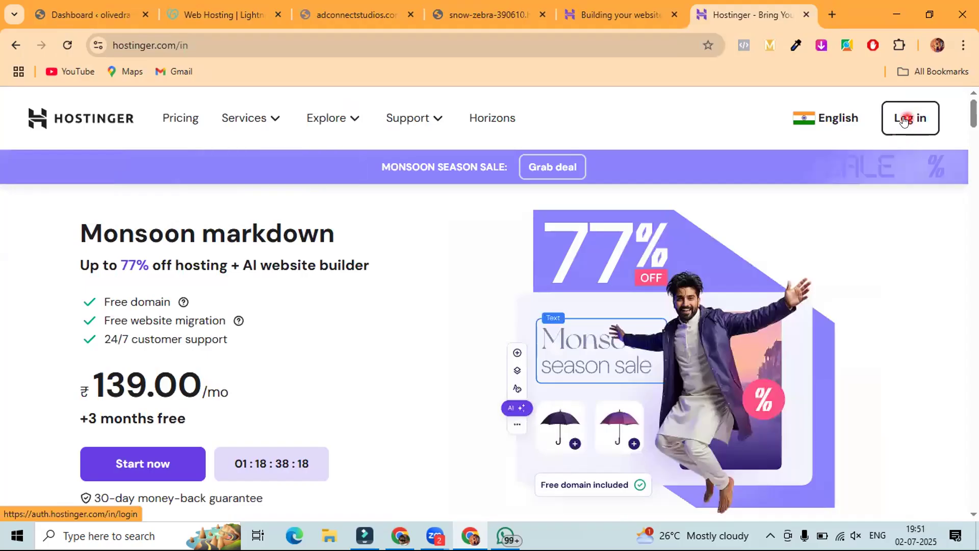
Go to the Hostinger login page, then reload the still-unreachable adconnectstudios.com tab.
{"action": "left_click", "coordinate": [904, 120]}
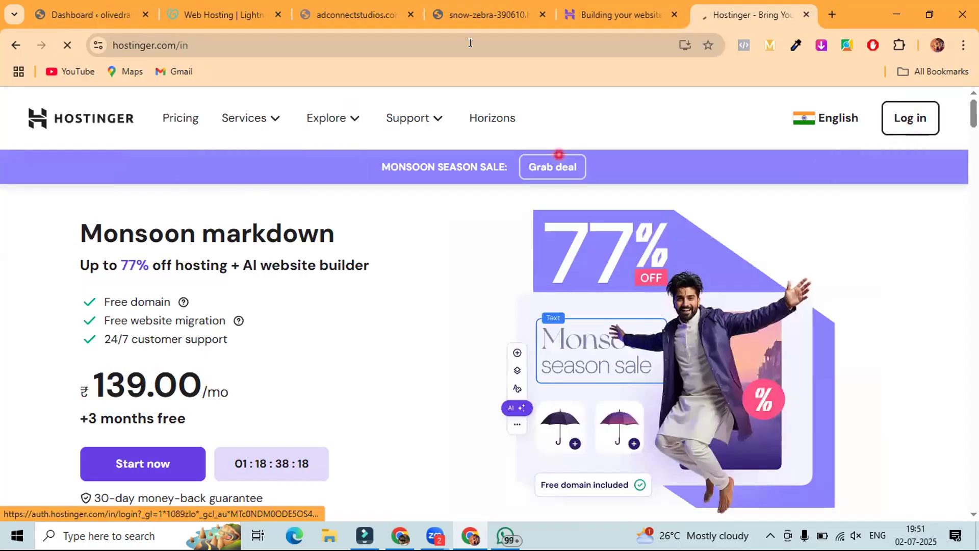
{"action": "left_click", "coordinate": [350, 12]}
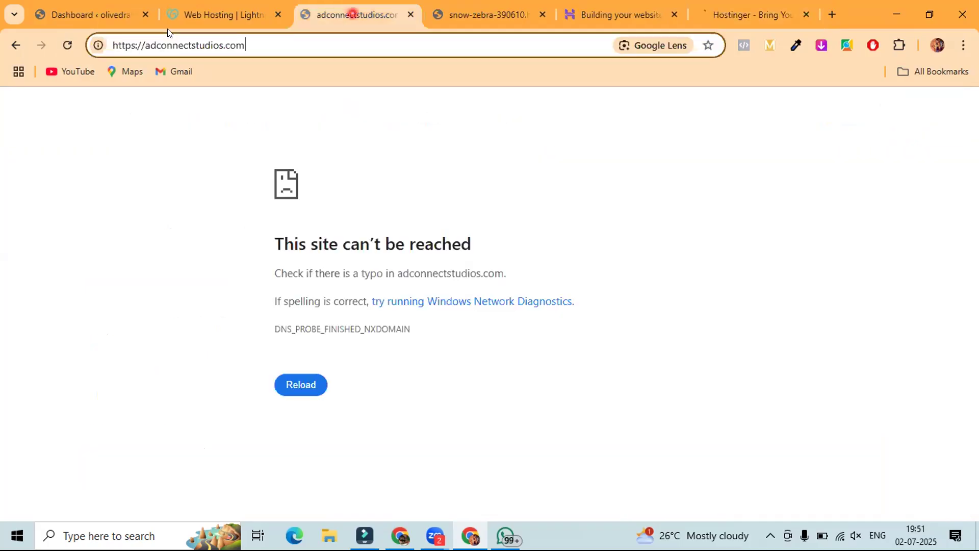
{"action": "left_click", "coordinate": [67, 46]}
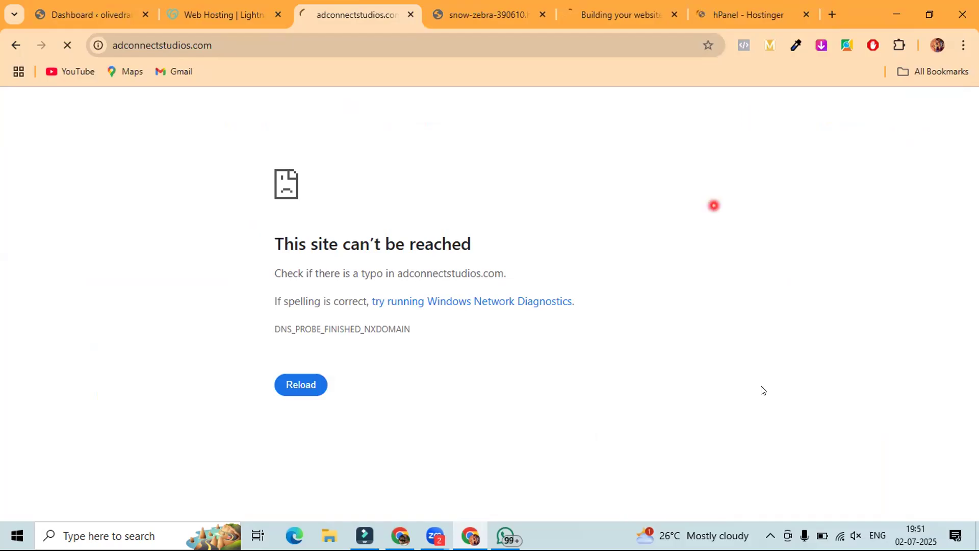
Check the Wi-Fi network status, then return to the logged-in hPanel home tab.
{"action": "left_click", "coordinate": [842, 539]}
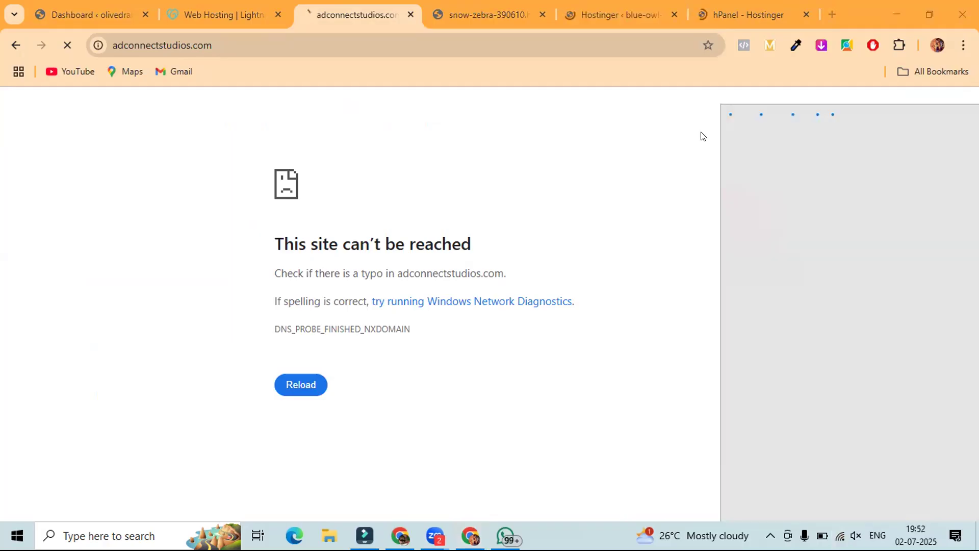
{"action": "left_click", "coordinate": [655, 141]}
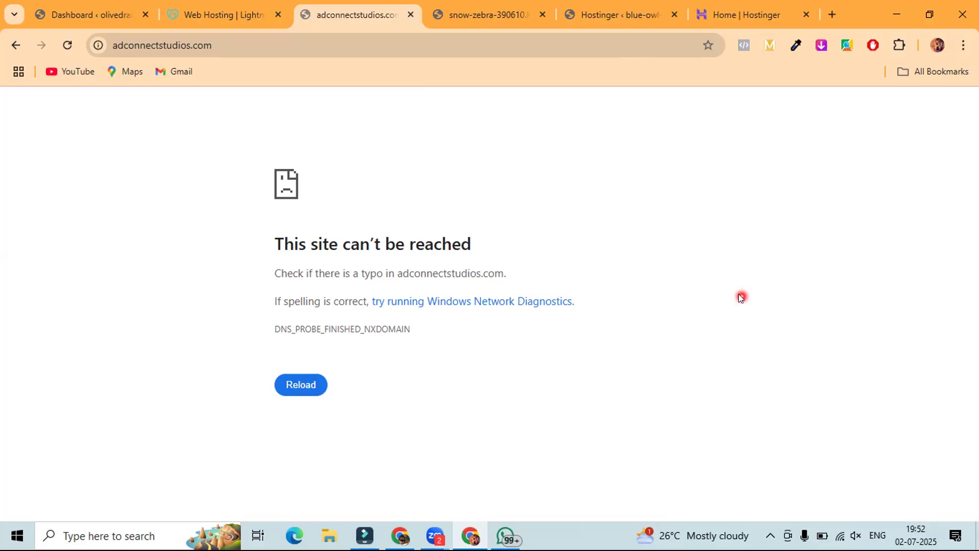
{"action": "left_click", "coordinate": [458, 19]}
{"action": "left_click", "coordinate": [734, 20]}
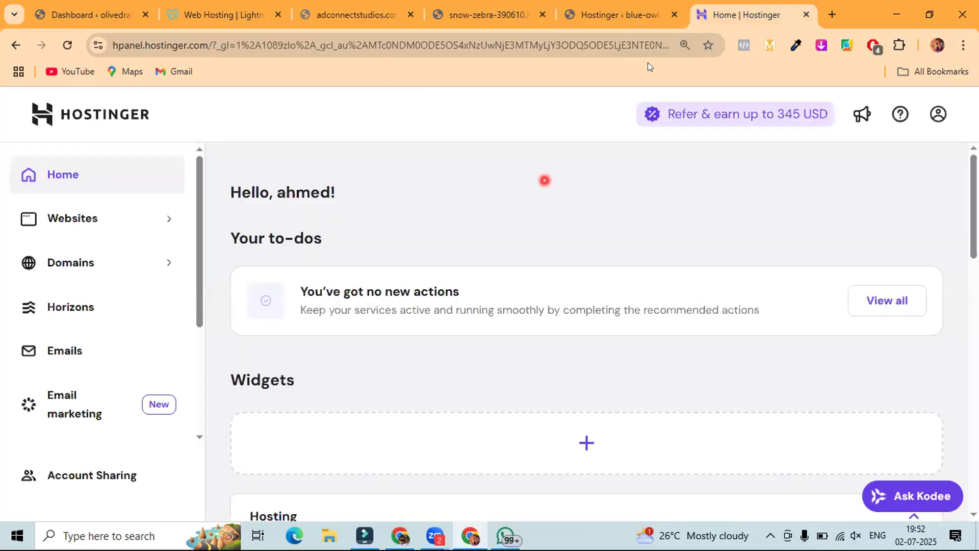
Open the blue-owl-120290 site's public front end via Visit Site, then return to hPanel home.
{"action": "left_click", "coordinate": [621, 16]}
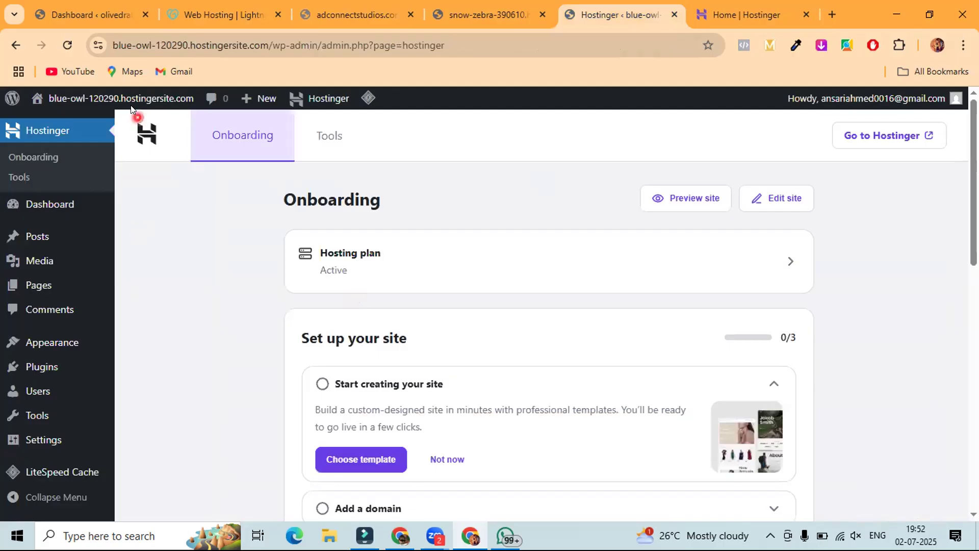
{"action": "mouse_move", "coordinate": [75, 97]}
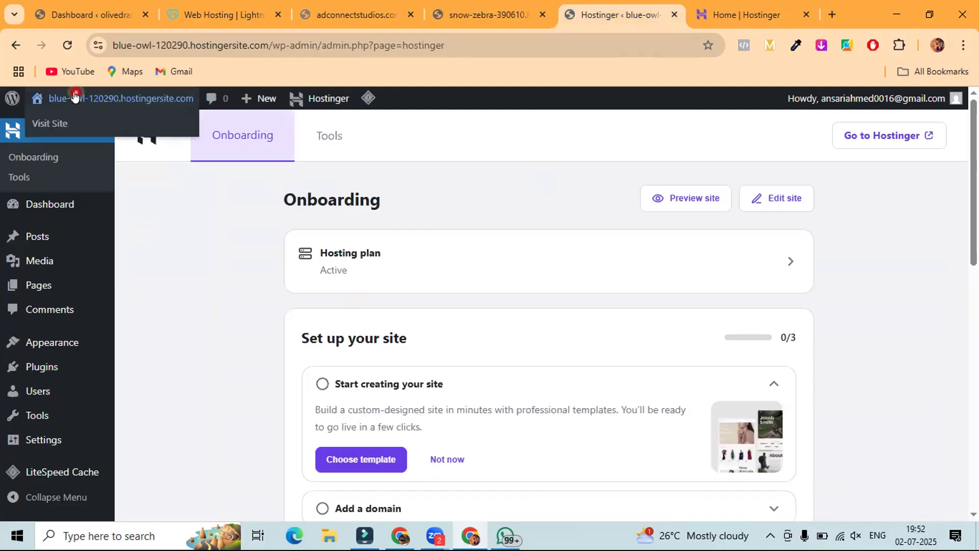
{"action": "left_click", "coordinate": [45, 122]}
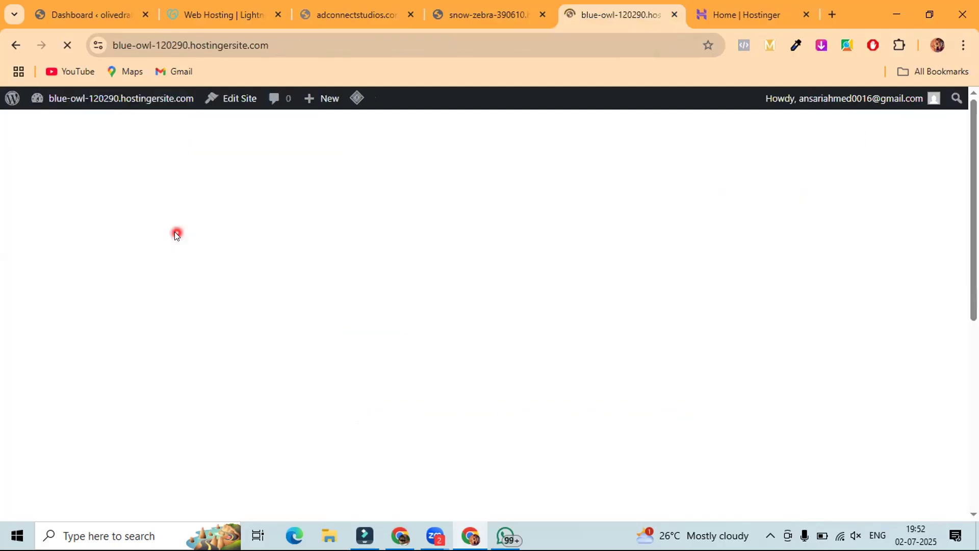
{"action": "left_click", "coordinate": [747, 8]}
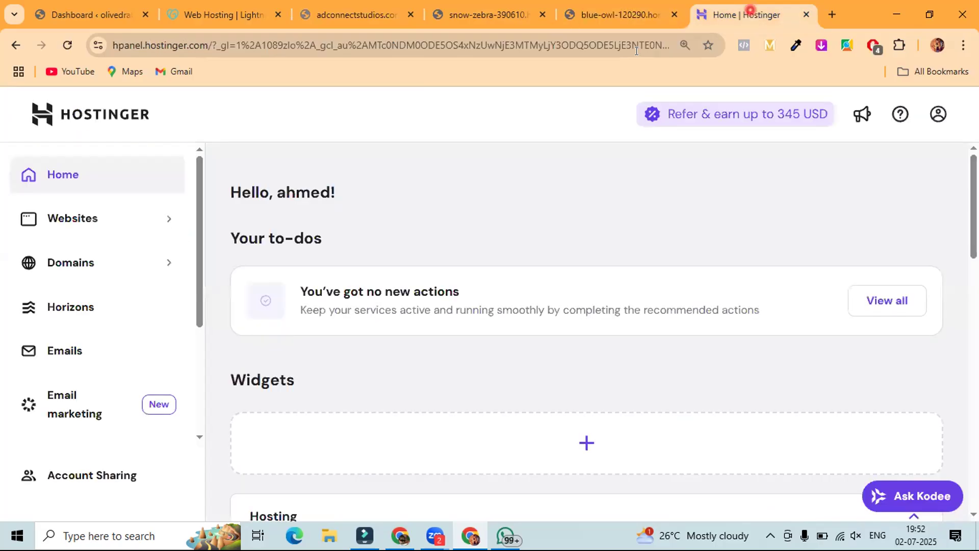
Duplicate the hPanel home tab, go back to the original, and show the Websites list.
{"action": "right_click", "coordinate": [769, 12]}
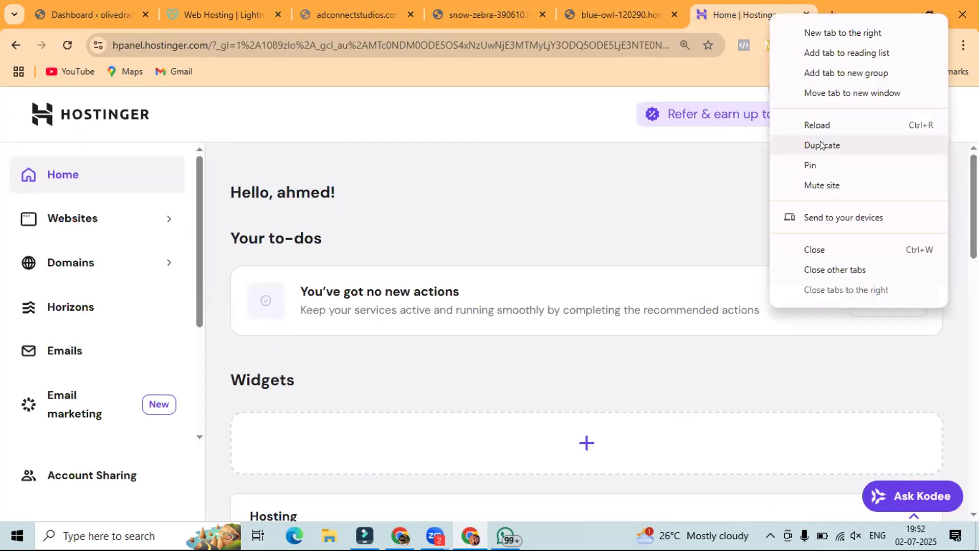
{"action": "left_click", "coordinate": [822, 145]}
{"action": "left_click", "coordinate": [635, 15]}
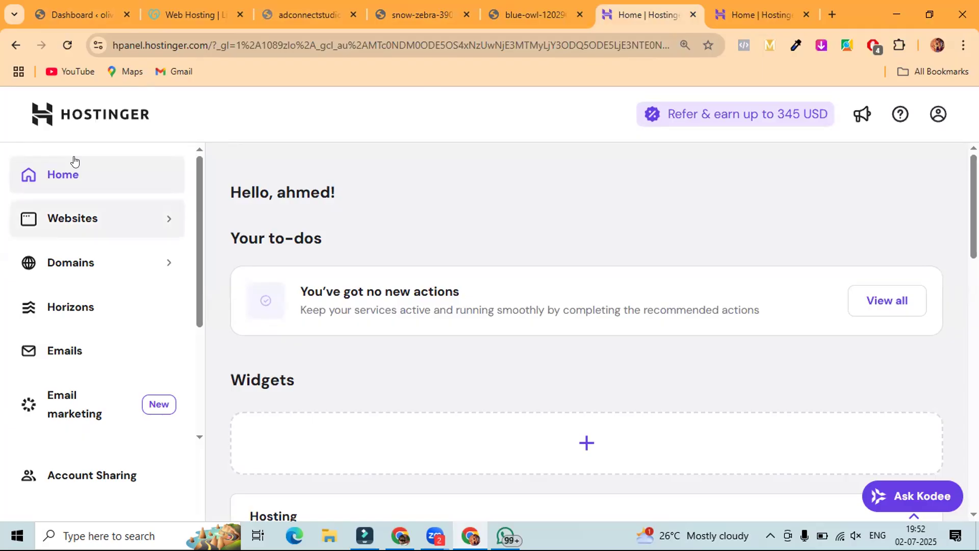
{"action": "left_click", "coordinate": [67, 216]}
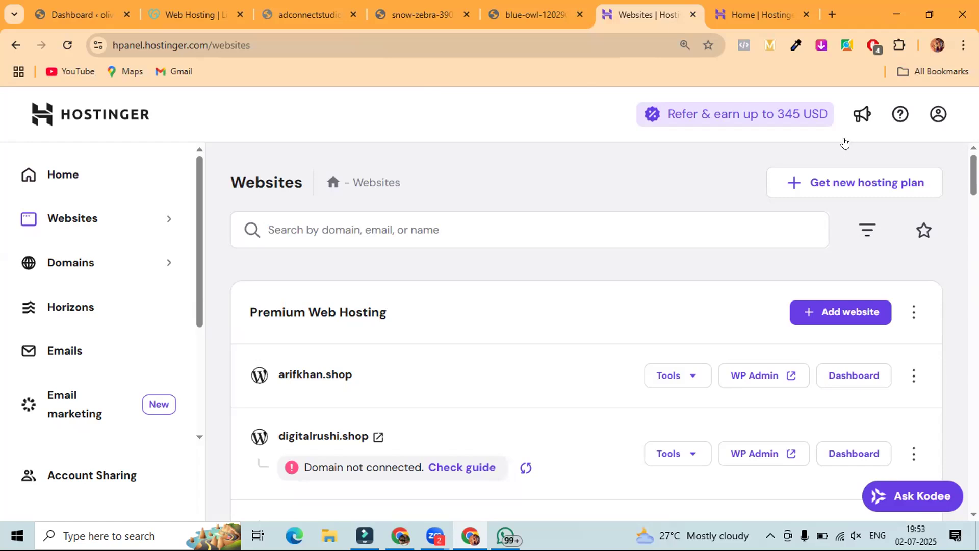
Add a new WordPress website through the Add website menu to reach the login-details step.
{"action": "triple_click", "coordinate": [815, 432]}
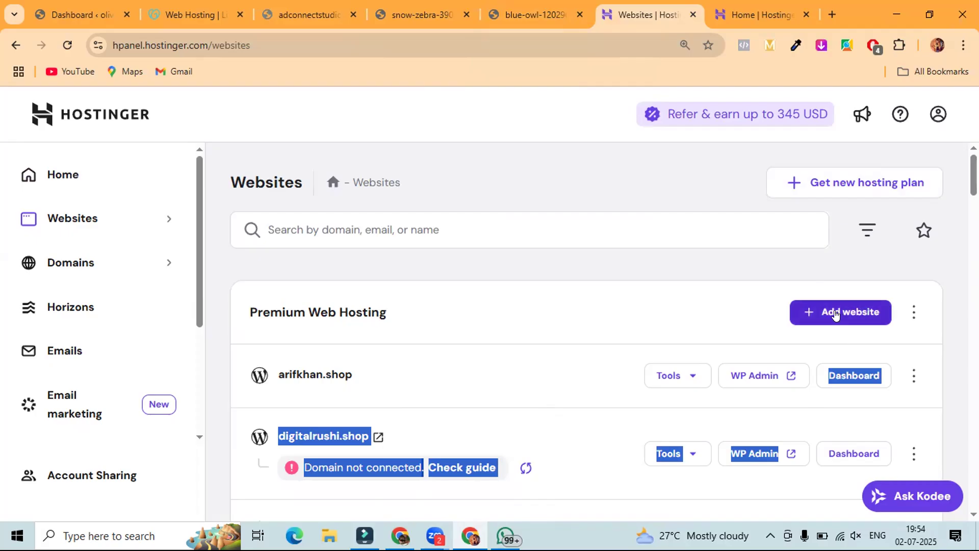
{"action": "left_click", "coordinate": [835, 315]}
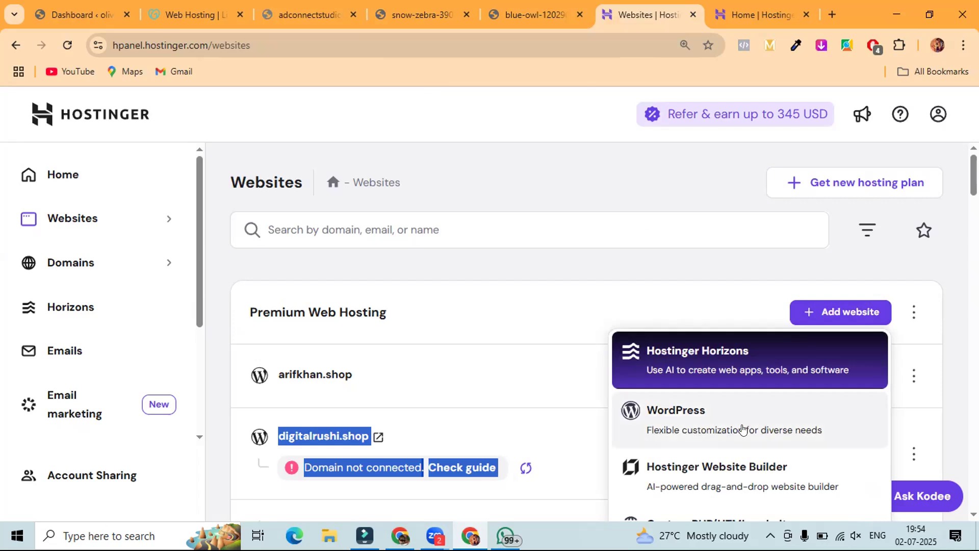
{"action": "left_click", "coordinate": [744, 428]}
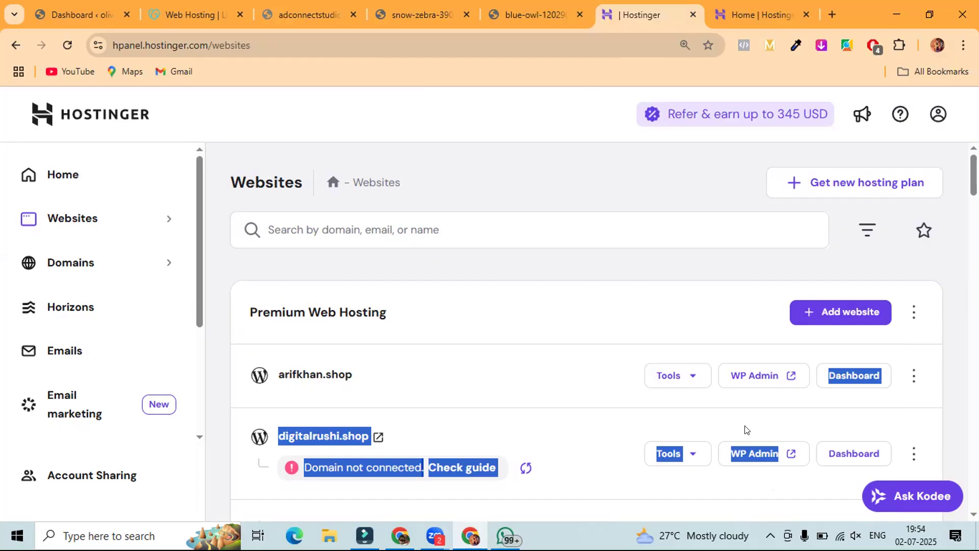
{"action": "scroll", "coordinate": [744, 430], "scroll_direction": "down", "scroll_amount": 1}
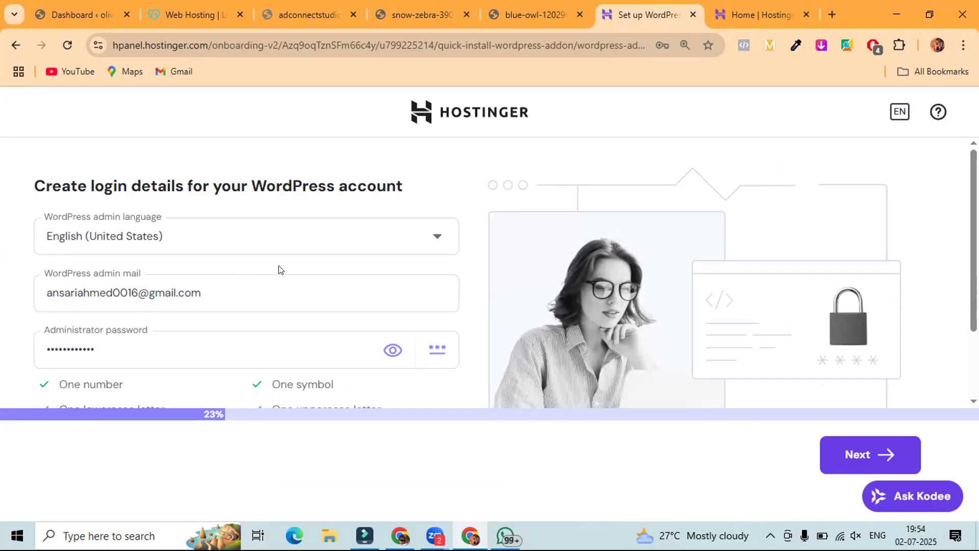
{"action": "left_click", "coordinate": [176, 292]}
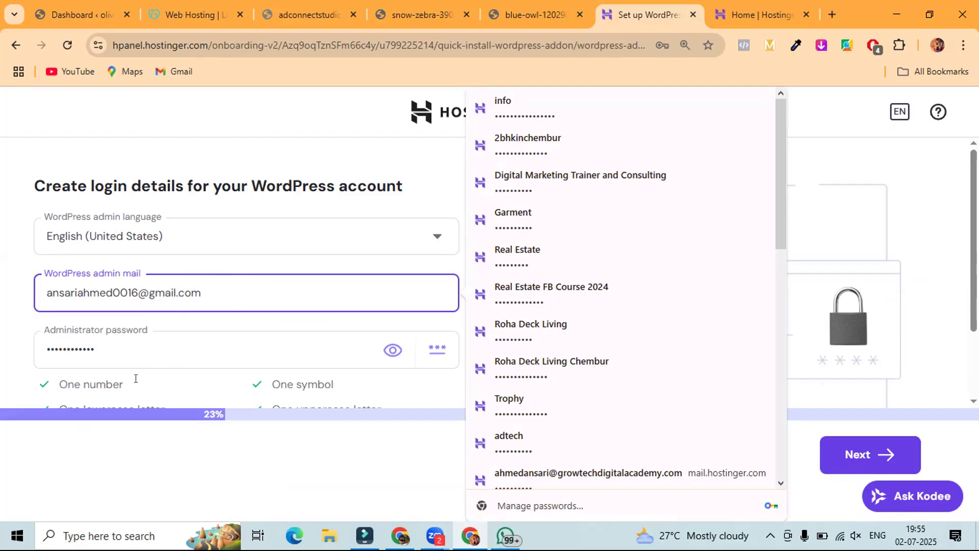
{"action": "left_click", "coordinate": [131, 340]}
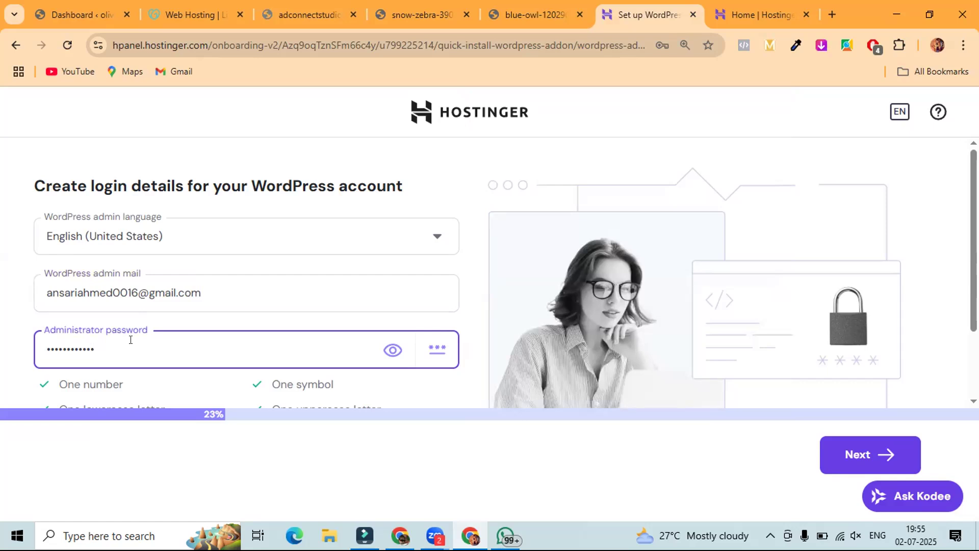
{"action": "key", "text": "BackSpace"}
{"action": "key", "text": "BackSpace"}
{"action": "key", "text": "BackSpace"}
{"action": "key", "text": "BackSpace"}
{"action": "key", "text": "BackSpace"}
{"action": "key", "text": "BackSpace"}
{"action": "key", "text": "BackSpace"}
{"action": "key", "text": "BackSpace"}
{"action": "key", "text": "BackSpace"}
{"action": "key", "text": "BackSpace"}
{"action": "key", "text": "BackSpace"}
{"action": "key", "text": "BackSpace"}
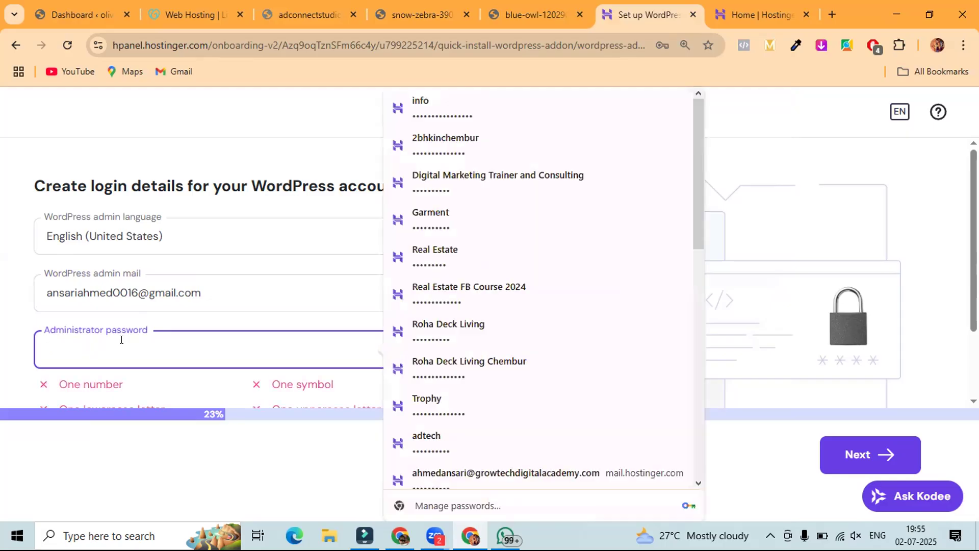
{"action": "left_click", "coordinate": [19, 304]}
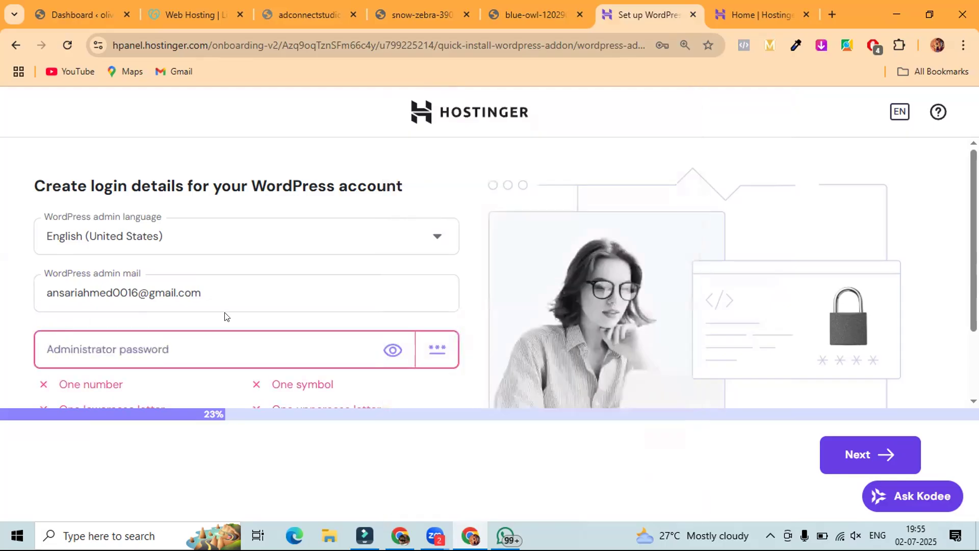
{"action": "left_click", "coordinate": [393, 349]}
{"action": "left_click", "coordinate": [286, 355]}
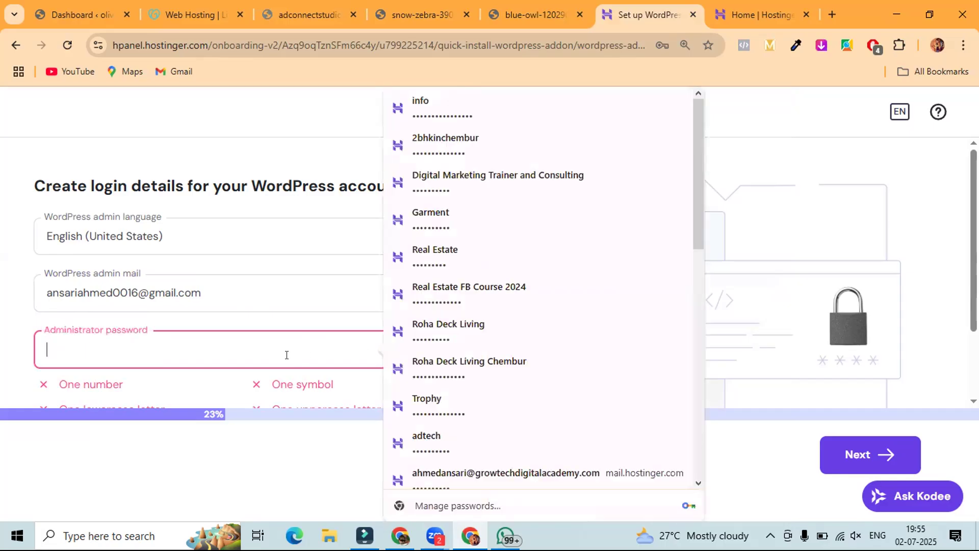
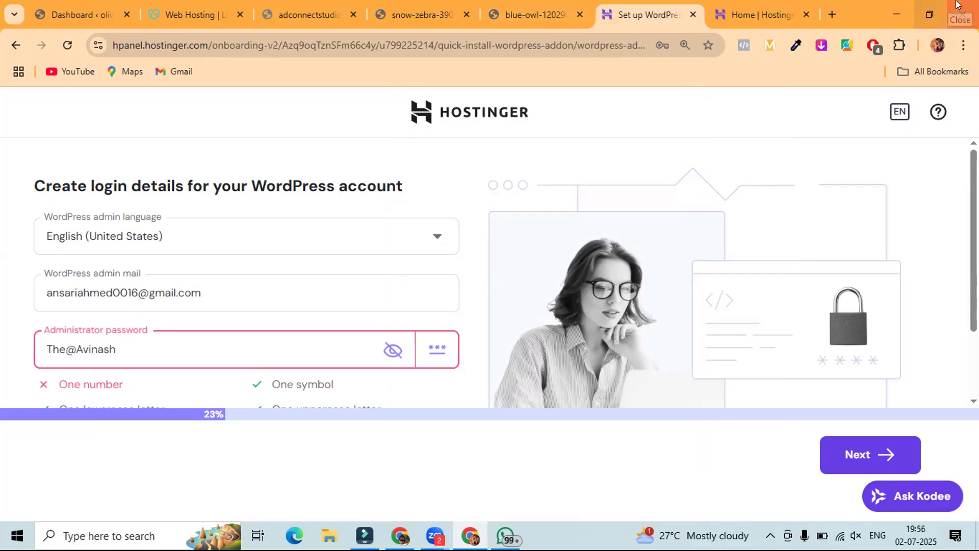
Enter an administrator password with a capital letter, symbol and digits, then open the Kodee chat.
{"action": "key", "text": "Right"}
{"action": "key", "text": "Right"}
{"action": "key", "text": "Right"}
{"action": "key", "text": "Right"}
{"action": "key", "text": "Right"}
{"action": "key", "text": "Right"}
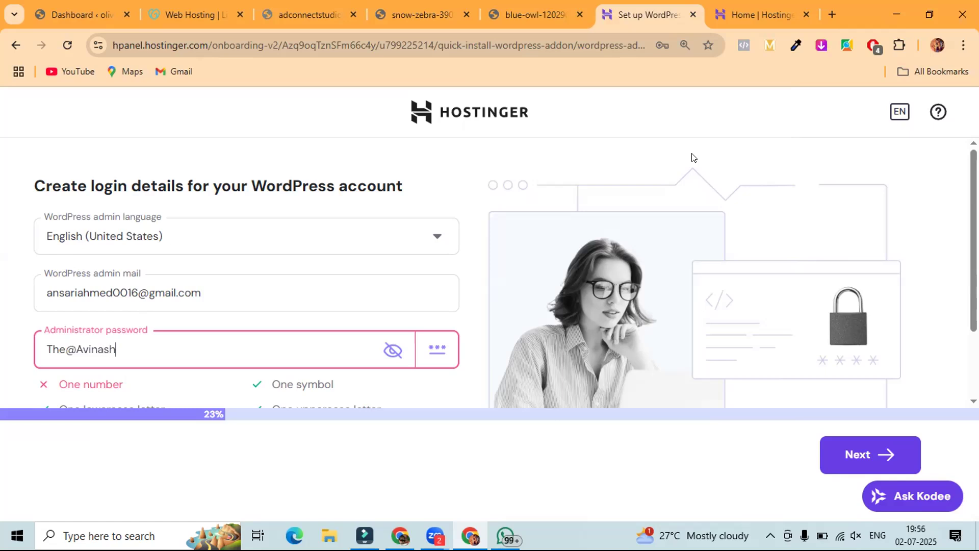
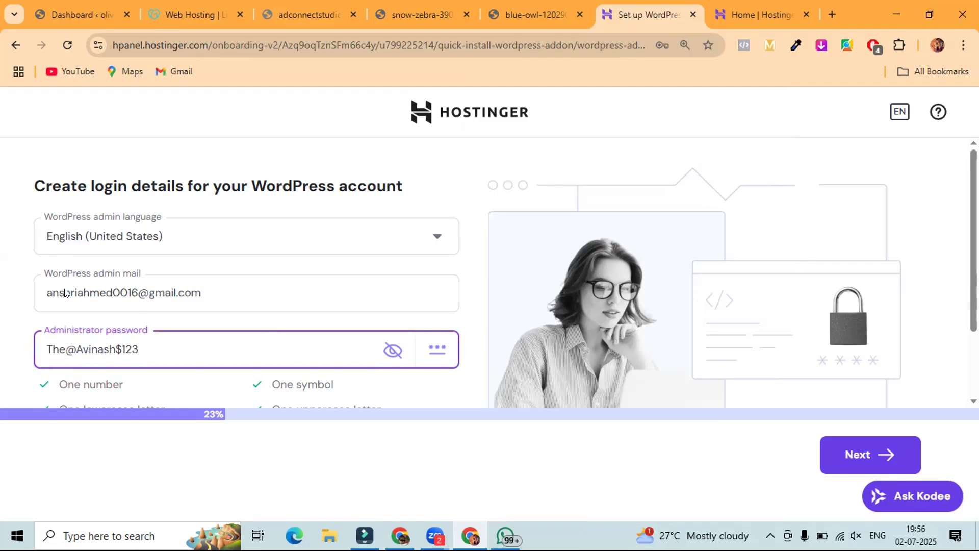
{"action": "scroll", "coordinate": [16, 285], "scroll_direction": "down", "scroll_amount": 1}
{"action": "scroll", "coordinate": [16, 286], "scroll_direction": "down", "scroll_amount": 1}
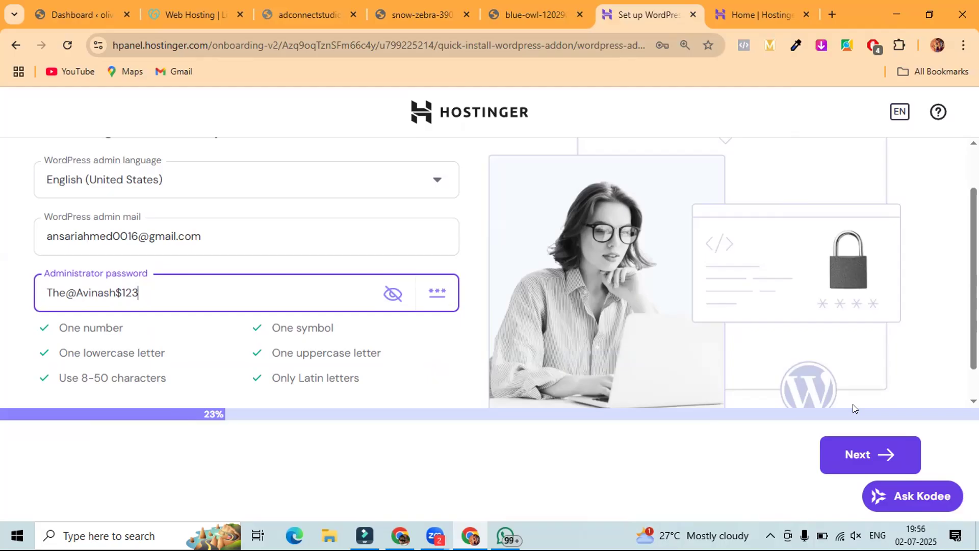
{"action": "left_click", "coordinate": [920, 493]}
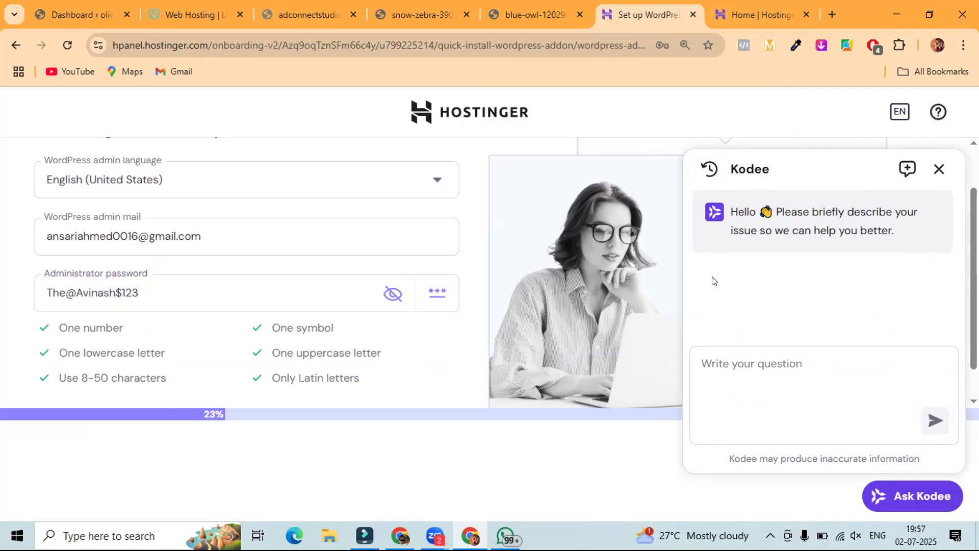
Close Kodee, continue to the pre-built website templates, and dismiss Chrome's update-password prompt.
{"action": "left_click", "coordinate": [938, 169]}
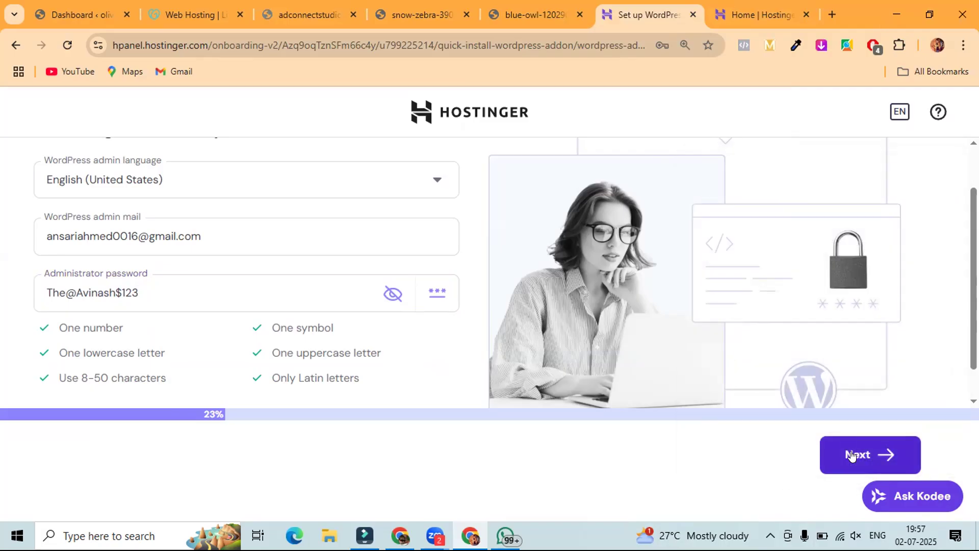
{"action": "left_click", "coordinate": [851, 455]}
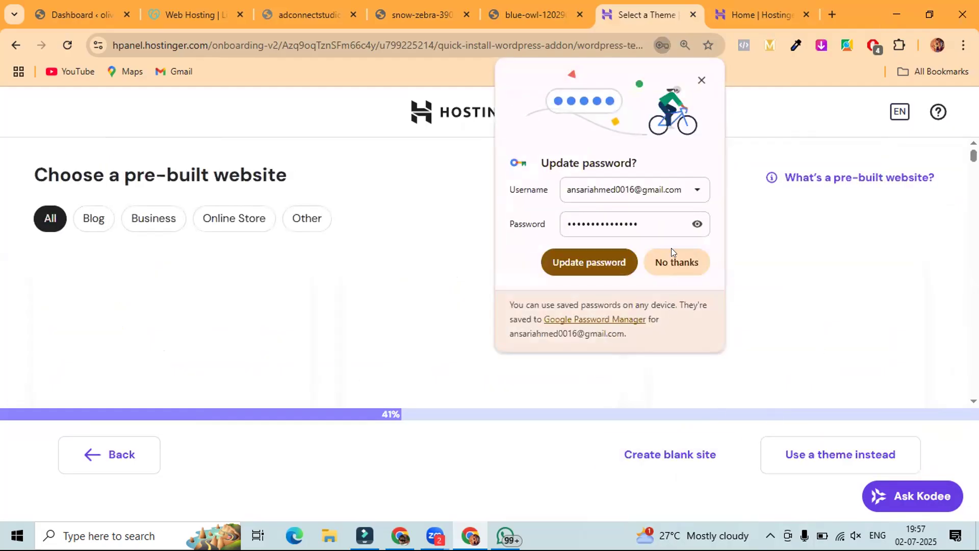
{"action": "left_click", "coordinate": [700, 78]}
{"action": "scroll", "coordinate": [327, 332], "scroll_direction": "down", "scroll_amount": 3}
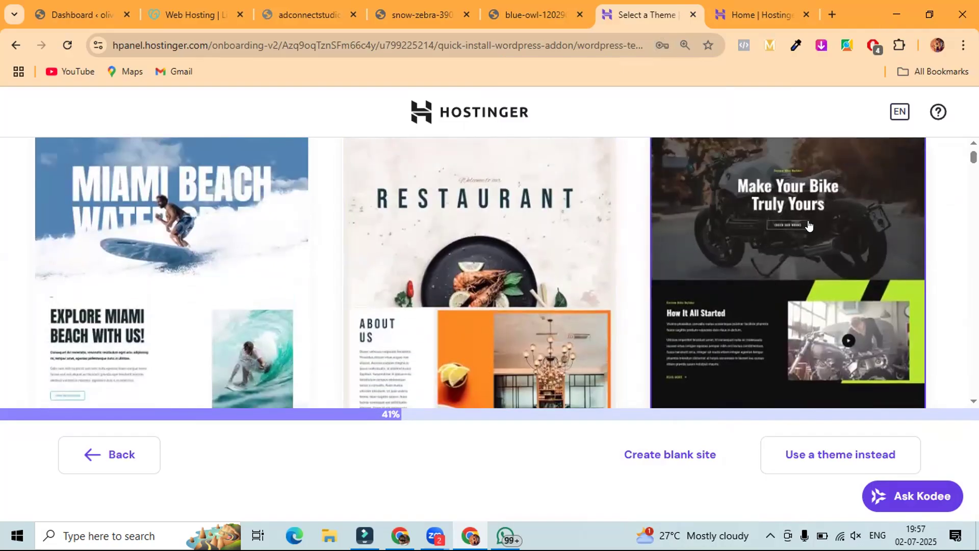
Choose 'Create blank site' instead of a template to reach the domain step.
{"action": "left_click", "coordinate": [639, 454]}
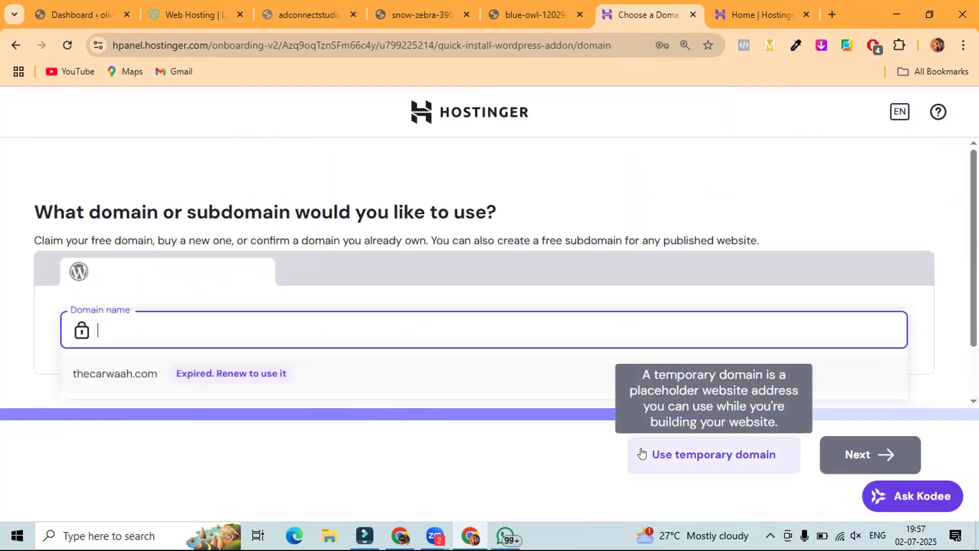
{"action": "scroll", "coordinate": [227, 327], "scroll_direction": "down", "scroll_amount": 2}
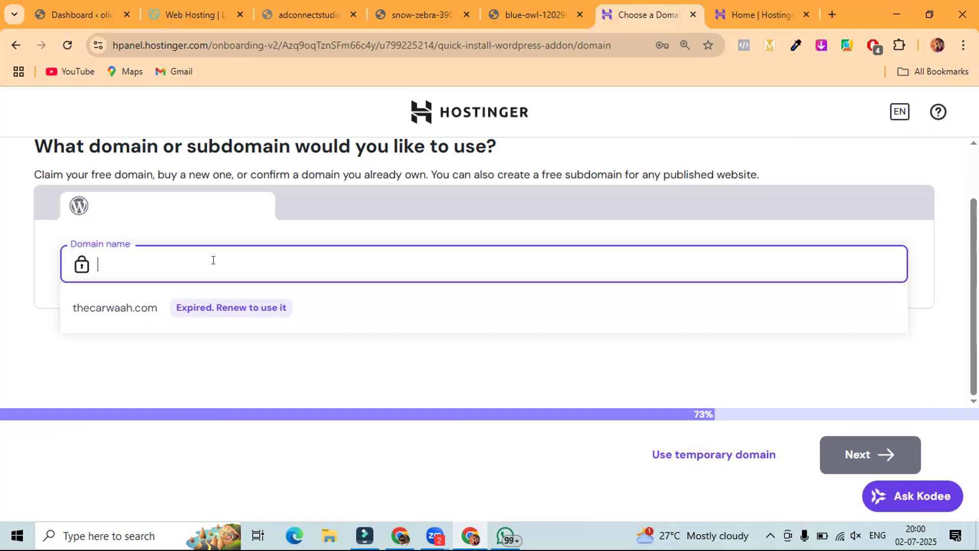
Enter theavinashdigital.shop as the domain name.
{"action": "type", "text": "theavinashdigital.shop"}
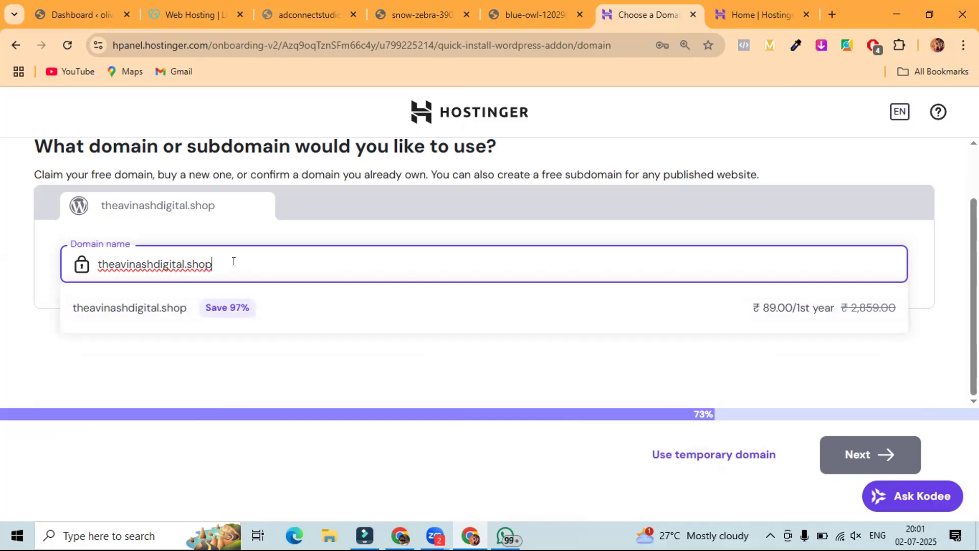
Delete a letter from 'digital' so the domain reads theavinashdigtal.shop.
{"action": "left_click", "coordinate": [168, 260]}
{"action": "key", "text": "BackSpace"}
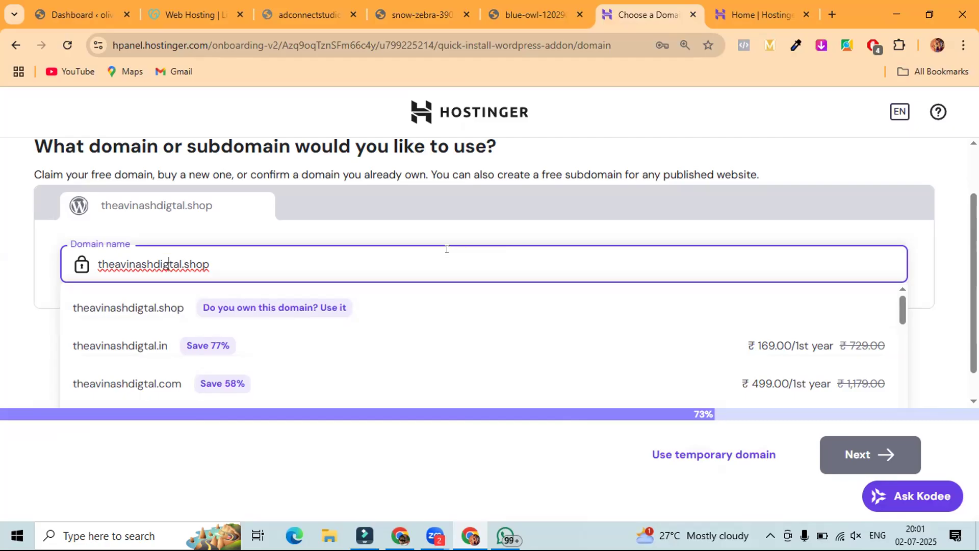
Use the owned domain theavinashdigtal.shop and start installing WordPress on it.
{"action": "left_click", "coordinate": [115, 307]}
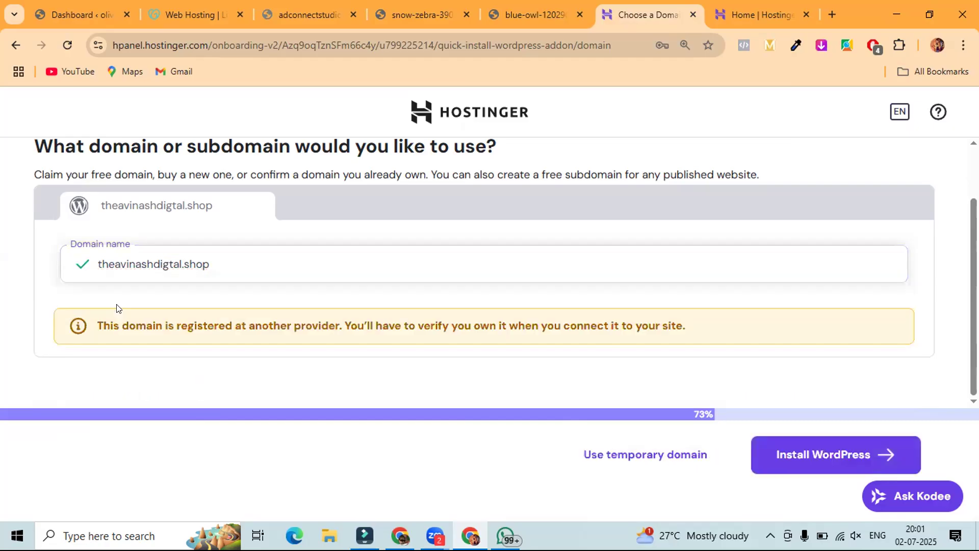
{"action": "left_click", "coordinate": [801, 456]}
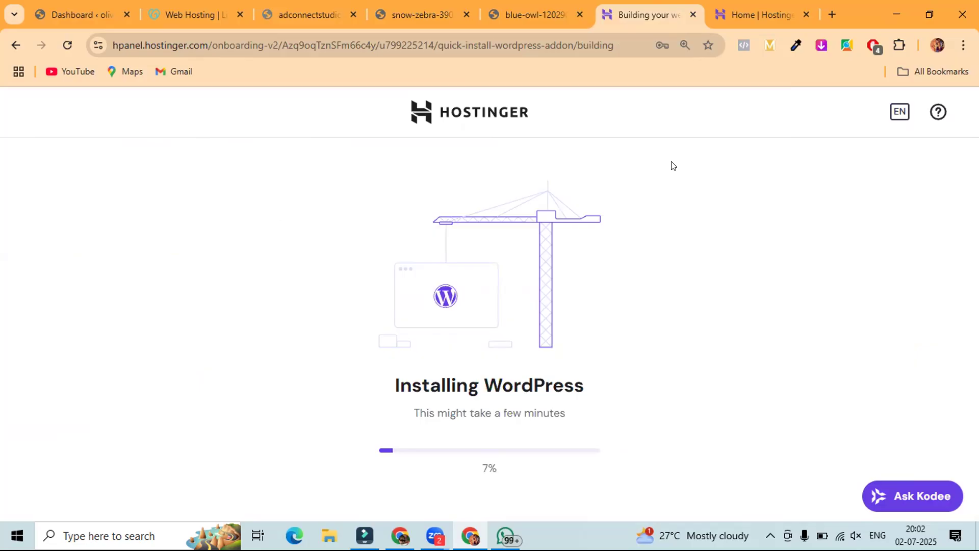
Duplicate the Home | Hostinger tab, return to the original, and open the Websites section.
{"action": "left_click", "coordinate": [759, 15]}
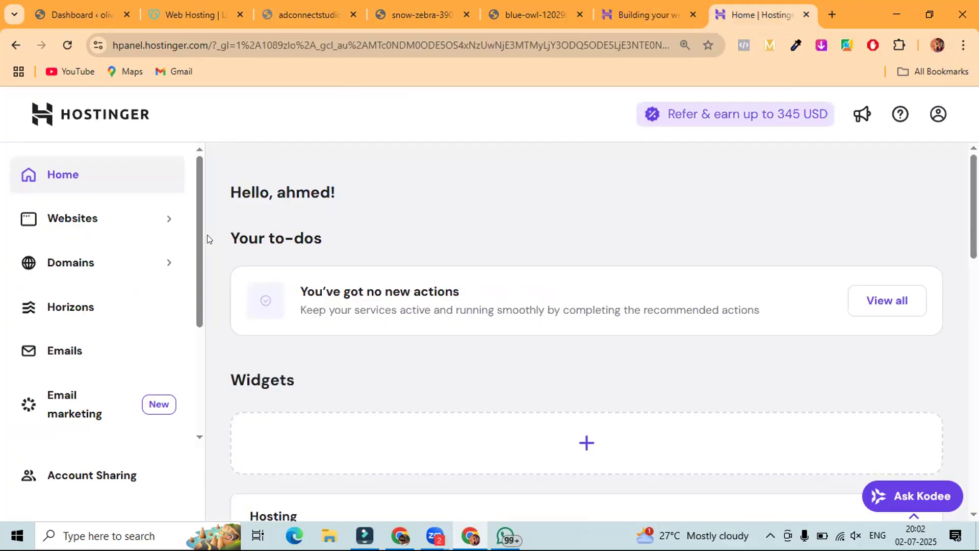
{"action": "right_click", "coordinate": [758, 14]}
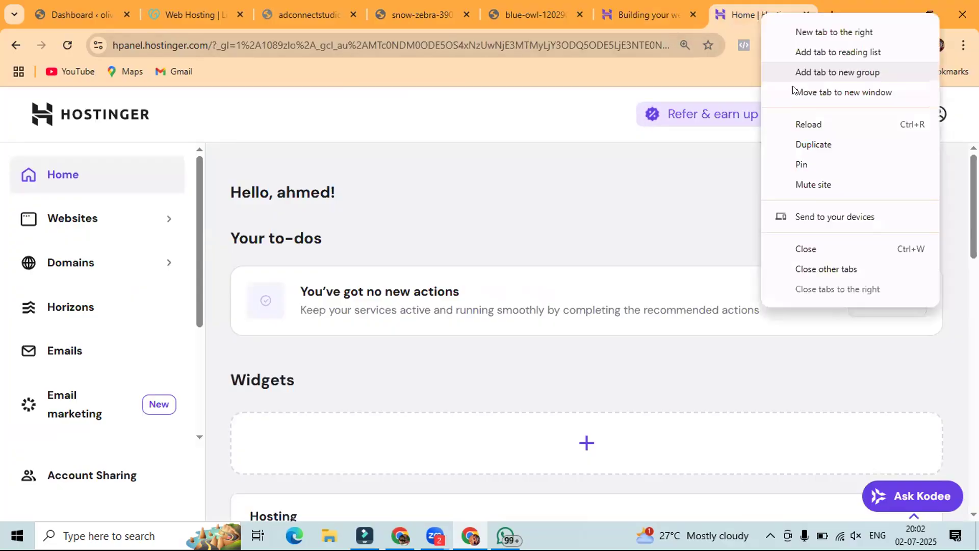
{"action": "left_click", "coordinate": [815, 144]}
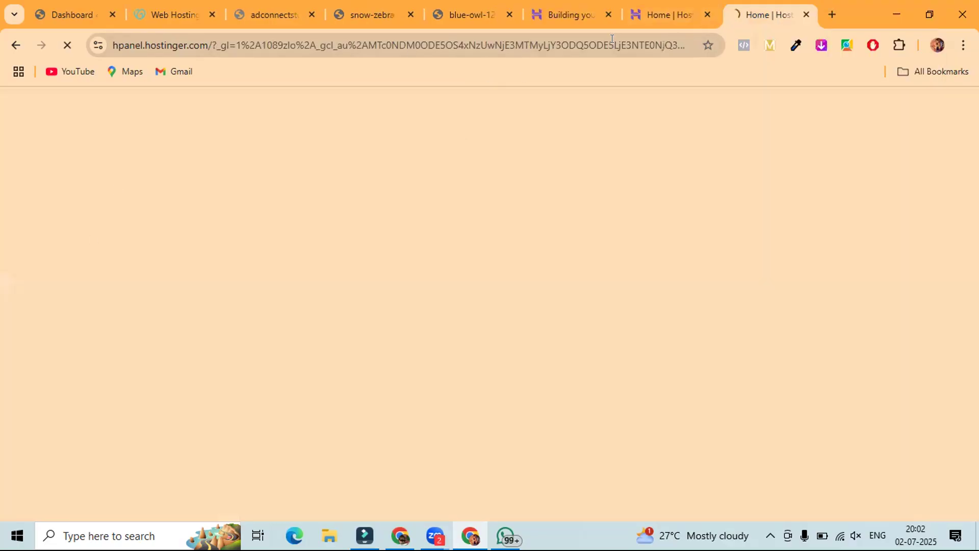
{"action": "left_click", "coordinate": [656, 11]}
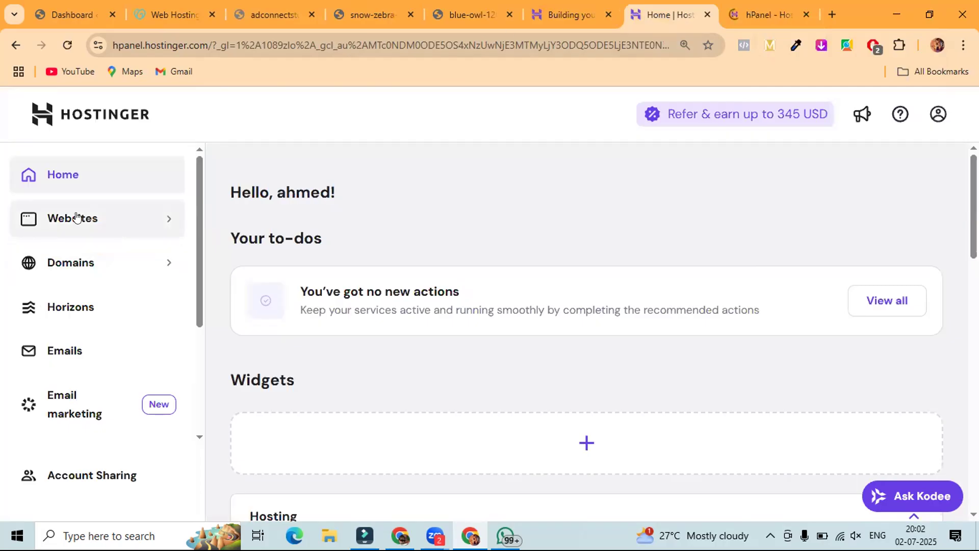
{"action": "left_click", "coordinate": [85, 219]}
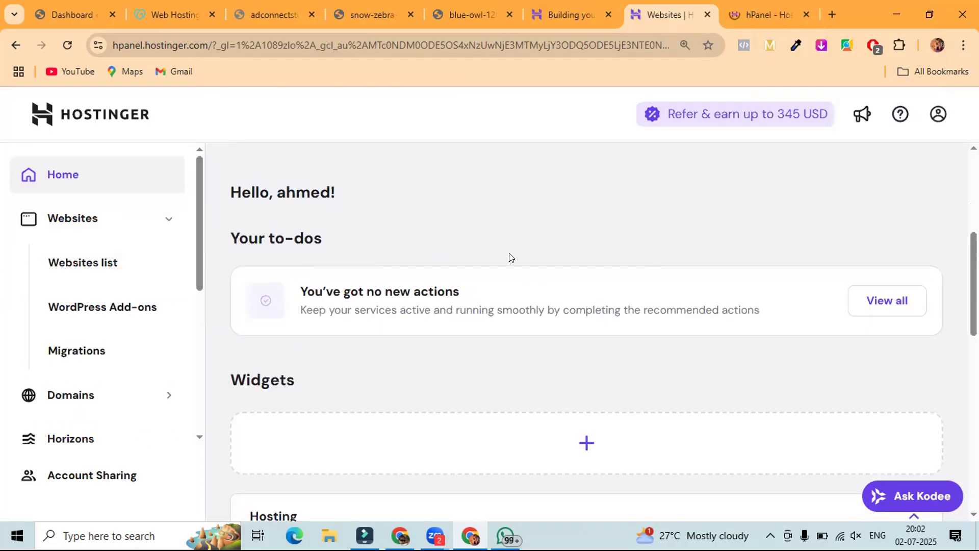
Scroll through the sites list and try adding another WordPress website, blocked by hosting setup in progress.
{"action": "scroll", "coordinate": [518, 257], "scroll_direction": "down", "scroll_amount": 5}
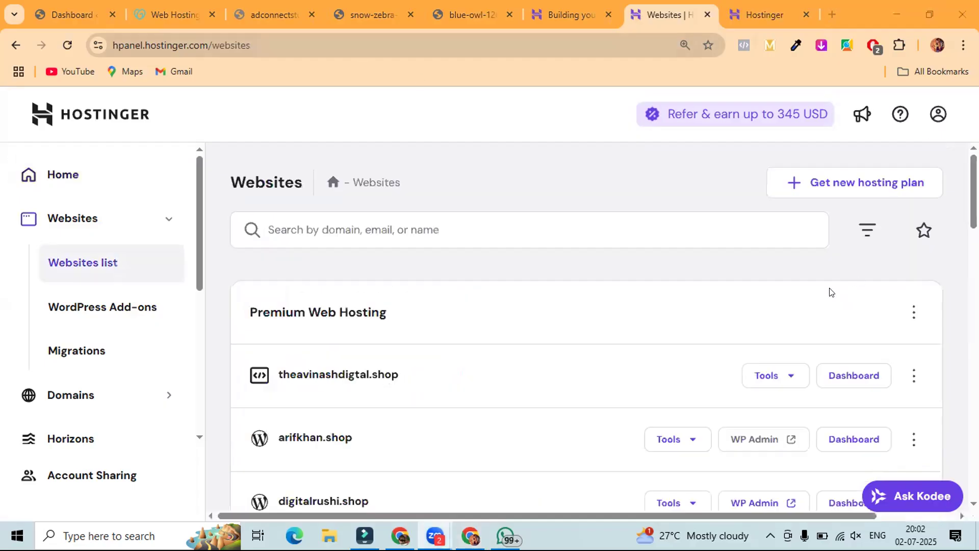
{"action": "scroll", "coordinate": [645, 350], "scroll_direction": "down", "scroll_amount": 3}
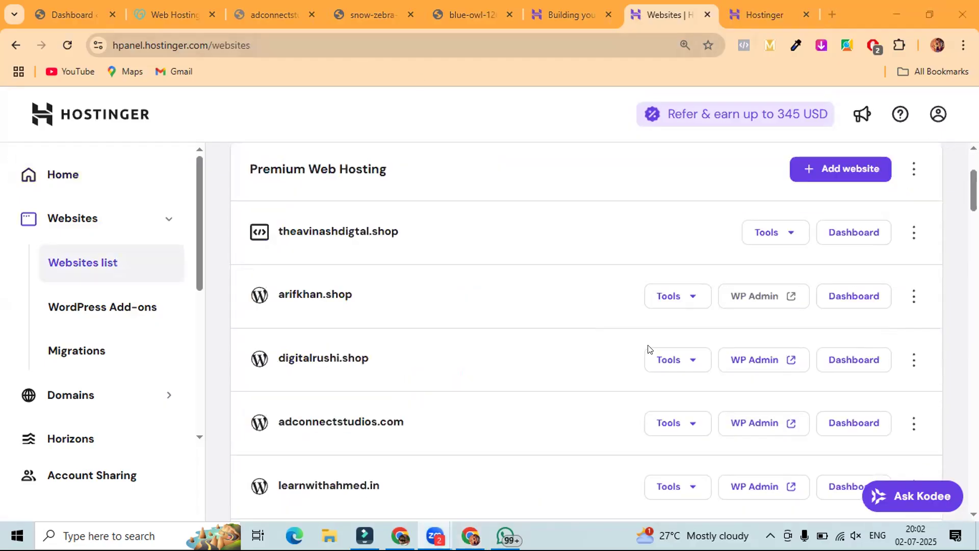
{"action": "scroll", "coordinate": [555, 341], "scroll_direction": "down", "scroll_amount": 1}
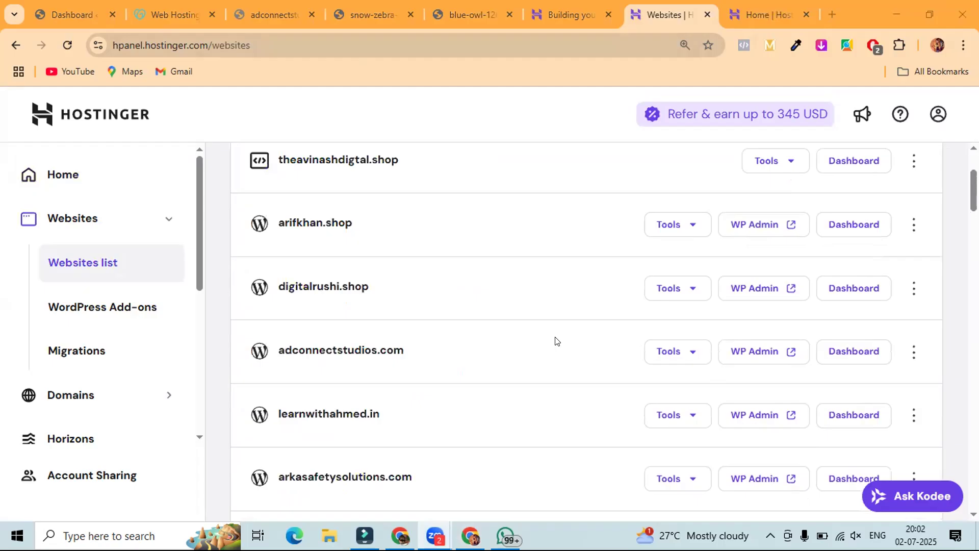
{"action": "scroll", "coordinate": [555, 340], "scroll_direction": "up", "scroll_amount": 1}
{"action": "scroll", "coordinate": [742, 203], "scroll_direction": "up", "scroll_amount": 1}
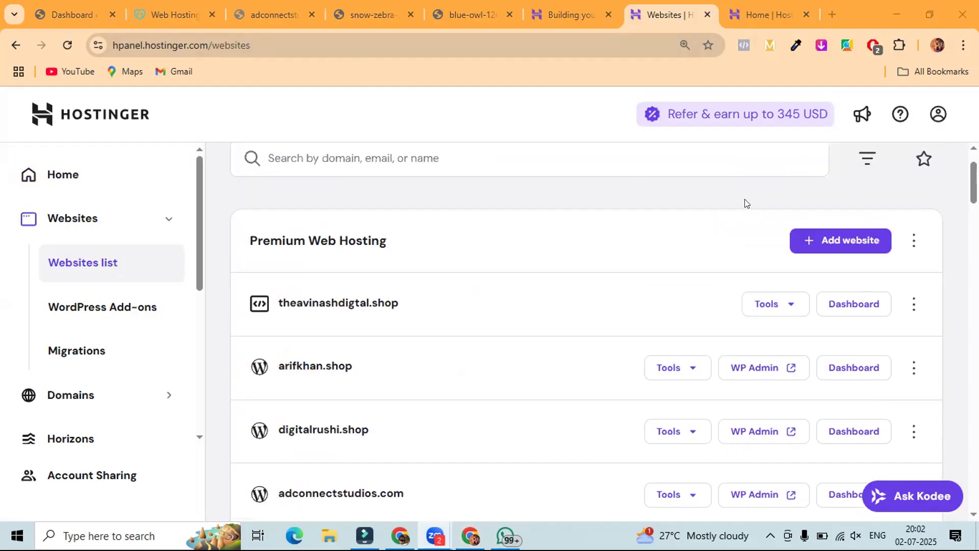
{"action": "left_click", "coordinate": [833, 240]}
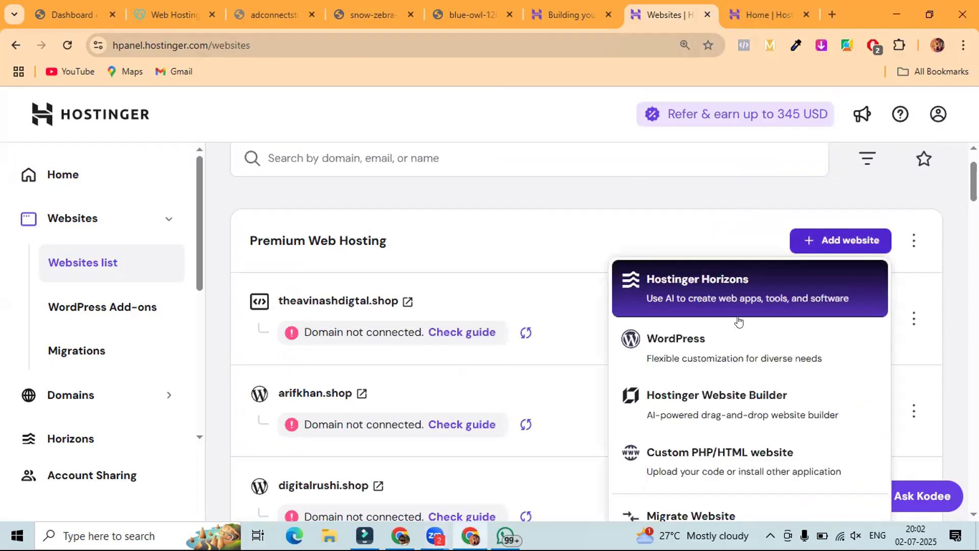
{"action": "left_click", "coordinate": [657, 343]}
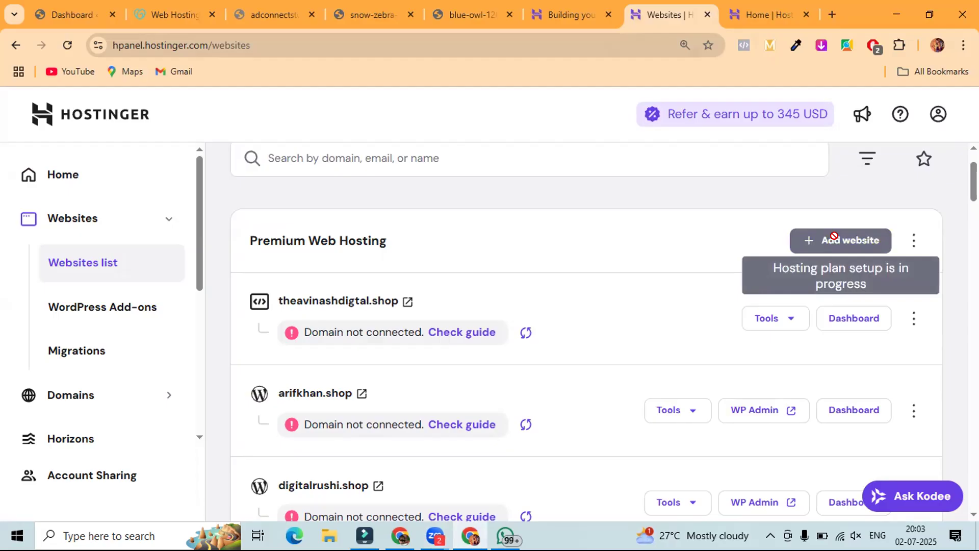
Scroll the Websites list past the first plan to the Premium Web Hosting section and its Add website button.
{"action": "scroll", "coordinate": [621, 303], "scroll_direction": "down", "scroll_amount": 3}
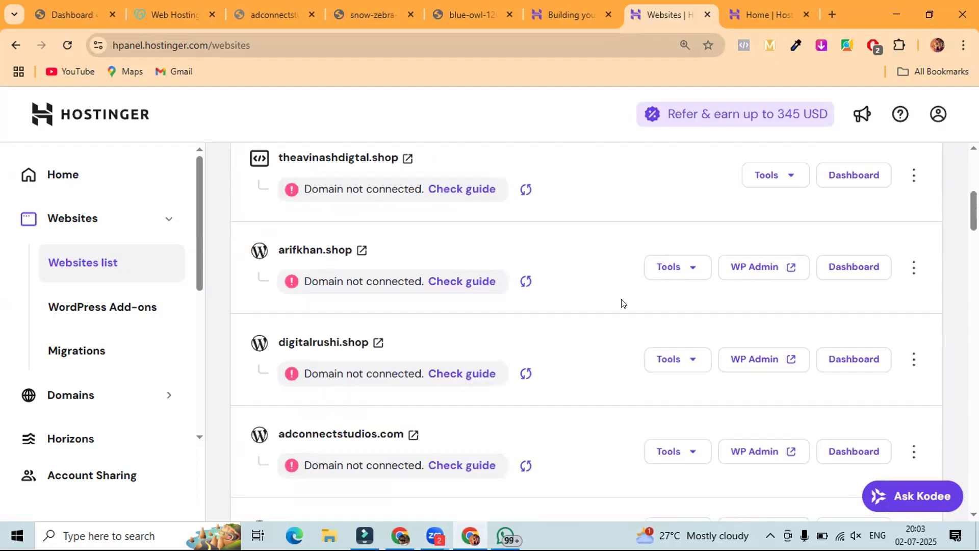
{"action": "scroll", "coordinate": [621, 303], "scroll_direction": "down", "scroll_amount": 3}
{"action": "scroll", "coordinate": [621, 303], "scroll_direction": "down", "scroll_amount": 2}
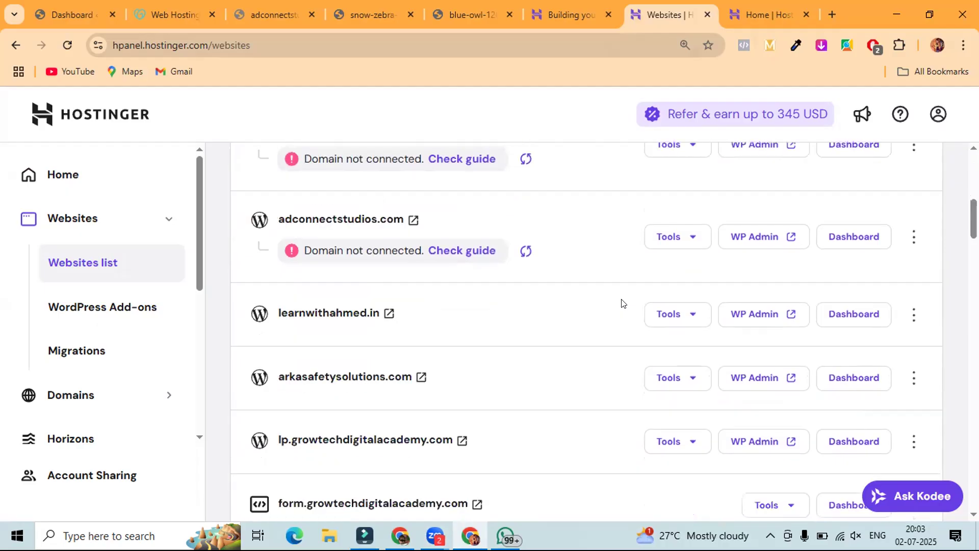
{"action": "scroll", "coordinate": [621, 303], "scroll_direction": "down", "scroll_amount": 2}
{"action": "scroll", "coordinate": [621, 303], "scroll_direction": "down", "scroll_amount": 3}
{"action": "scroll", "coordinate": [621, 303], "scroll_direction": "down", "scroll_amount": 2}
{"action": "scroll", "coordinate": [621, 303], "scroll_direction": "down", "scroll_amount": 3}
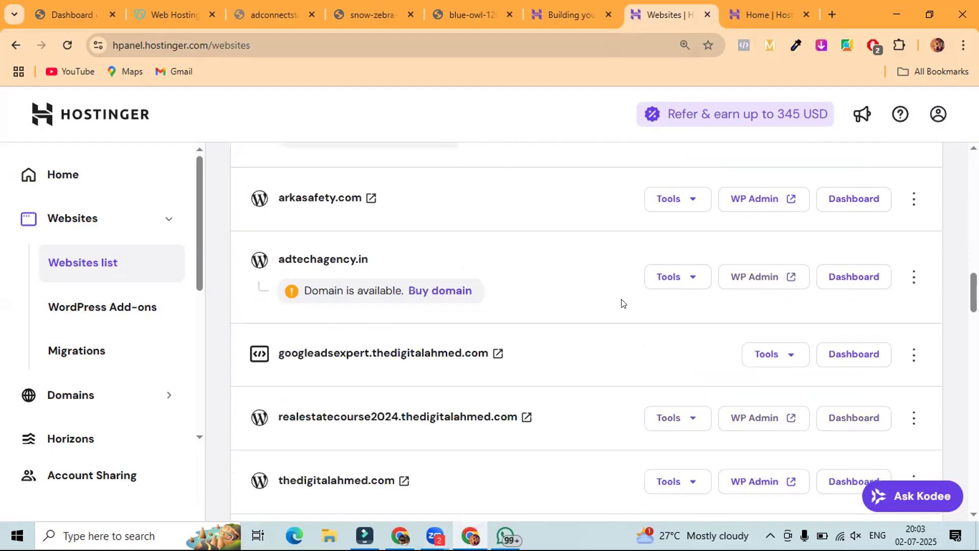
{"action": "scroll", "coordinate": [621, 302], "scroll_direction": "down", "scroll_amount": 2}
{"action": "scroll", "coordinate": [621, 303], "scroll_direction": "down", "scroll_amount": 2}
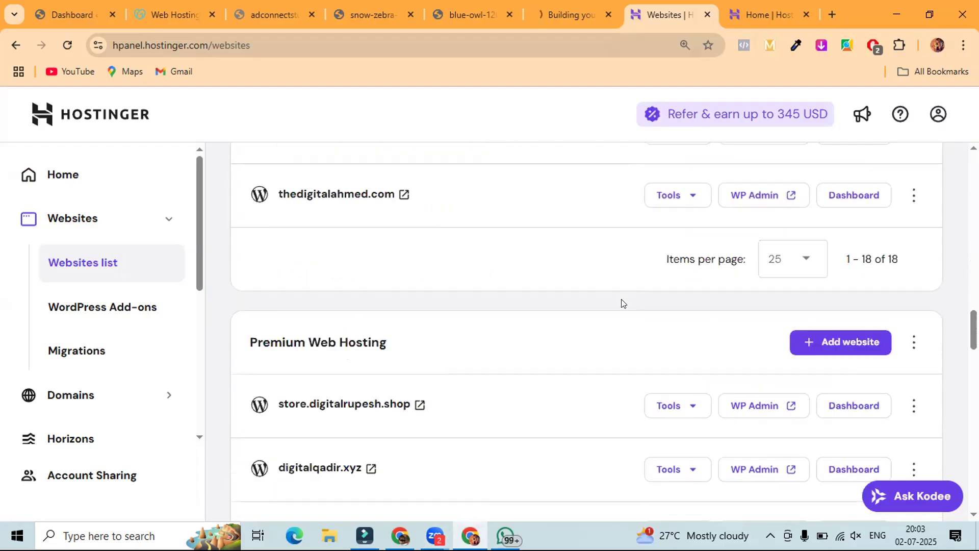
{"action": "scroll", "coordinate": [621, 303], "scroll_direction": "down", "scroll_amount": 1}
{"action": "scroll", "coordinate": [621, 303], "scroll_direction": "down", "scroll_amount": 2}
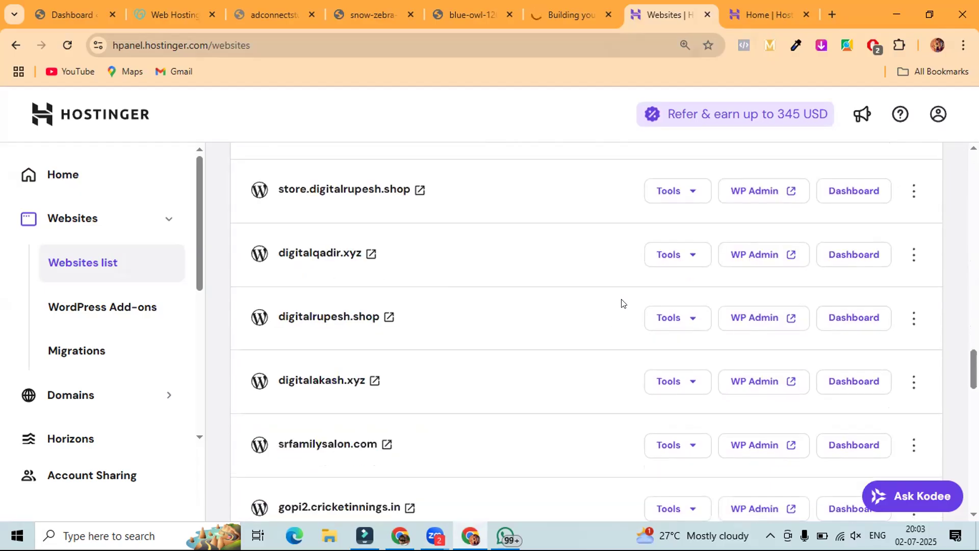
{"action": "scroll", "coordinate": [621, 303], "scroll_direction": "down", "scroll_amount": 3}
{"action": "scroll", "coordinate": [620, 303], "scroll_direction": "down", "scroll_amount": 2}
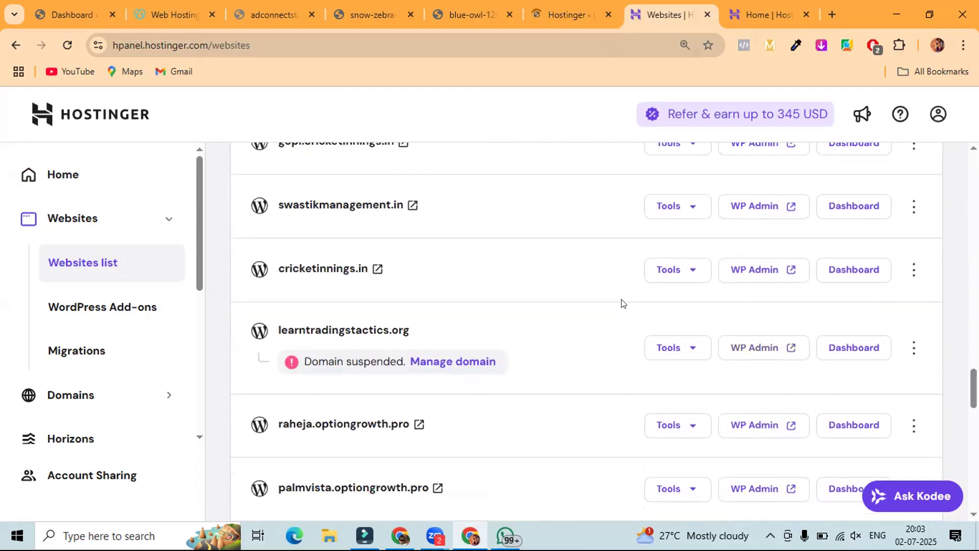
{"action": "scroll", "coordinate": [621, 303], "scroll_direction": "up", "scroll_amount": 3}
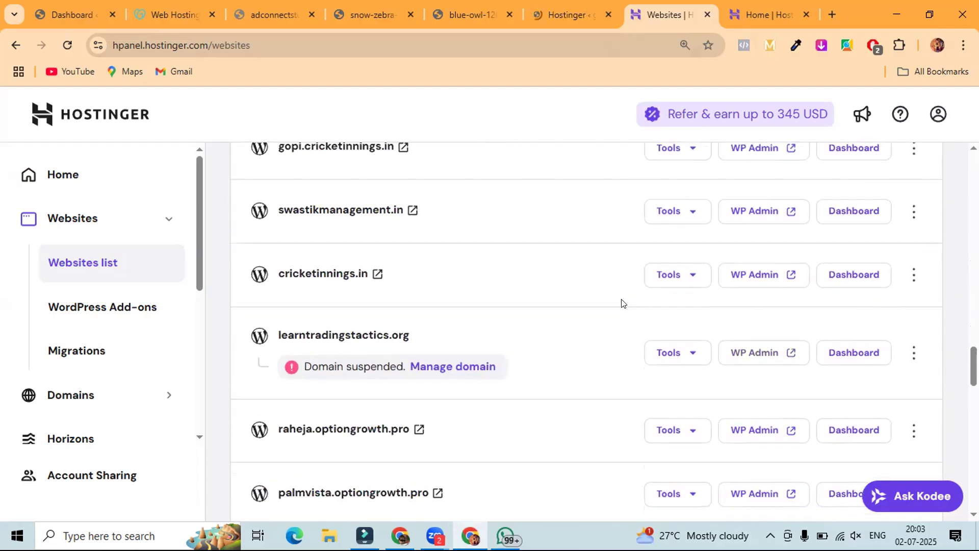
{"action": "scroll", "coordinate": [621, 303], "scroll_direction": "up", "scroll_amount": 2}
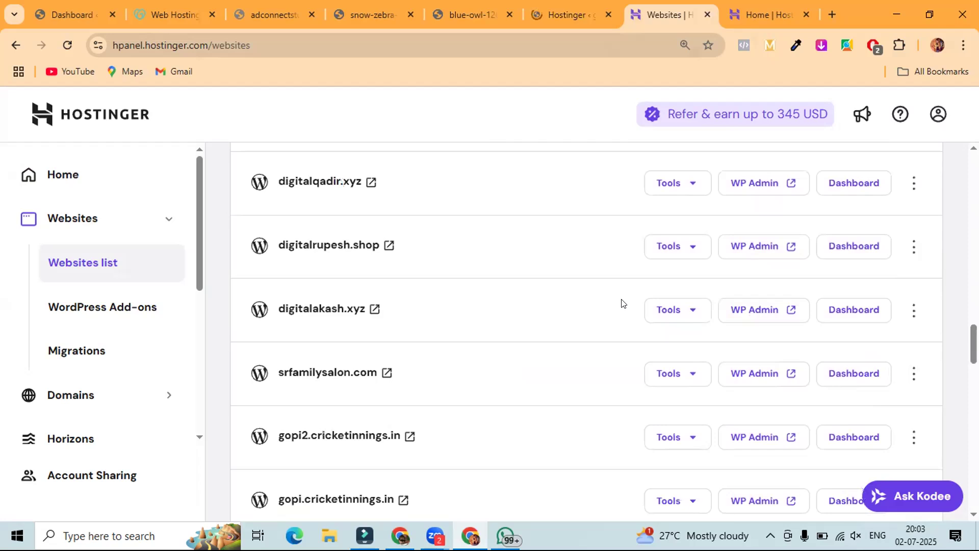
{"action": "scroll", "coordinate": [621, 303], "scroll_direction": "up", "scroll_amount": 1}
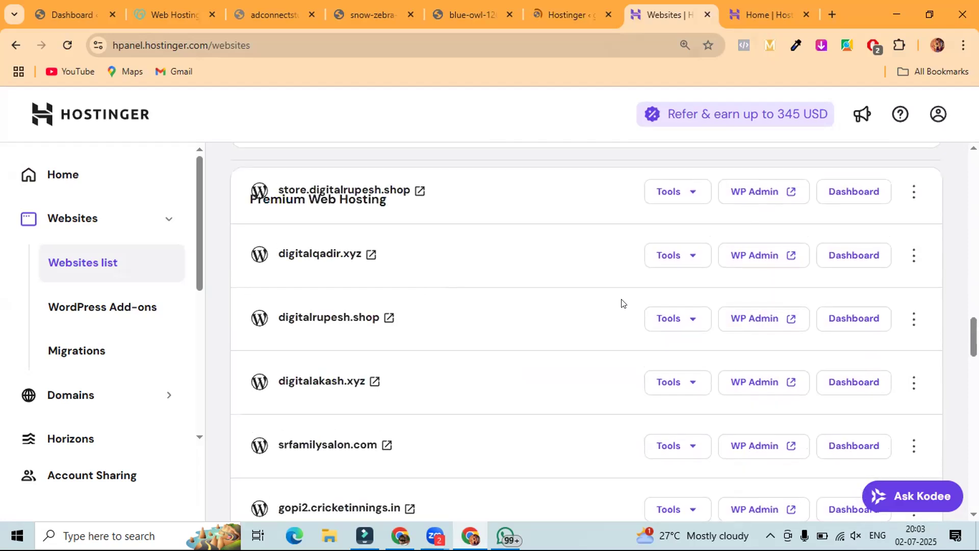
{"action": "scroll", "coordinate": [621, 303], "scroll_direction": "up", "scroll_amount": 2}
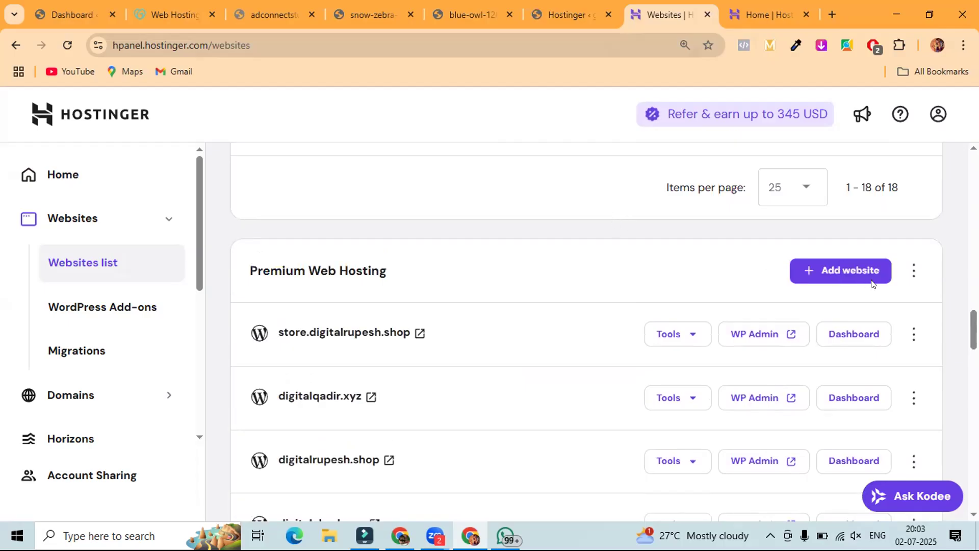
{"action": "left_click", "coordinate": [833, 271]}
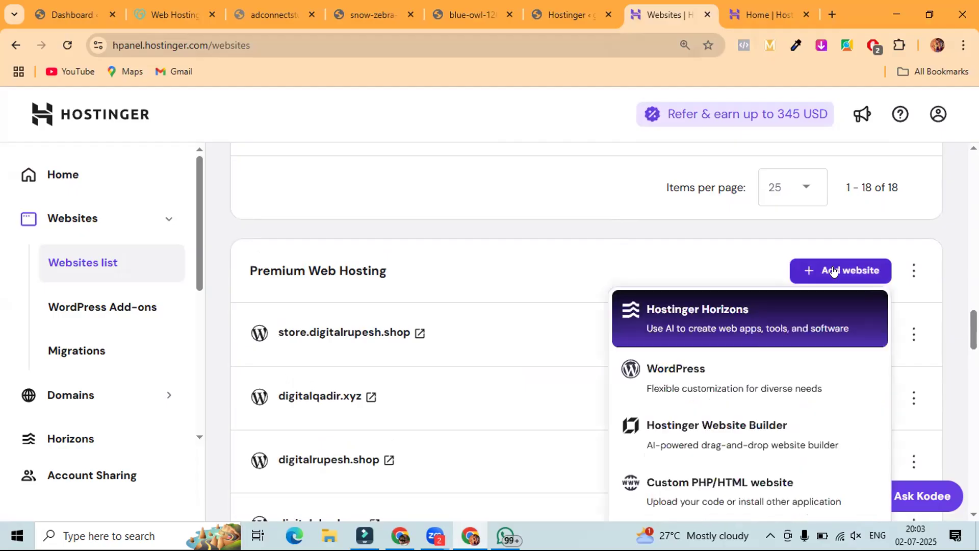
{"action": "left_click", "coordinate": [670, 381]}
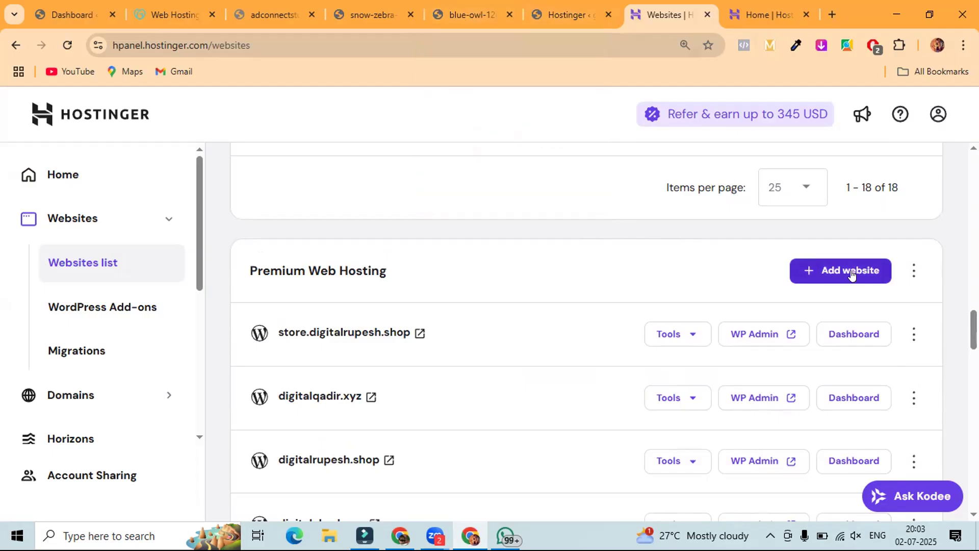
{"action": "left_click", "coordinate": [830, 270]}
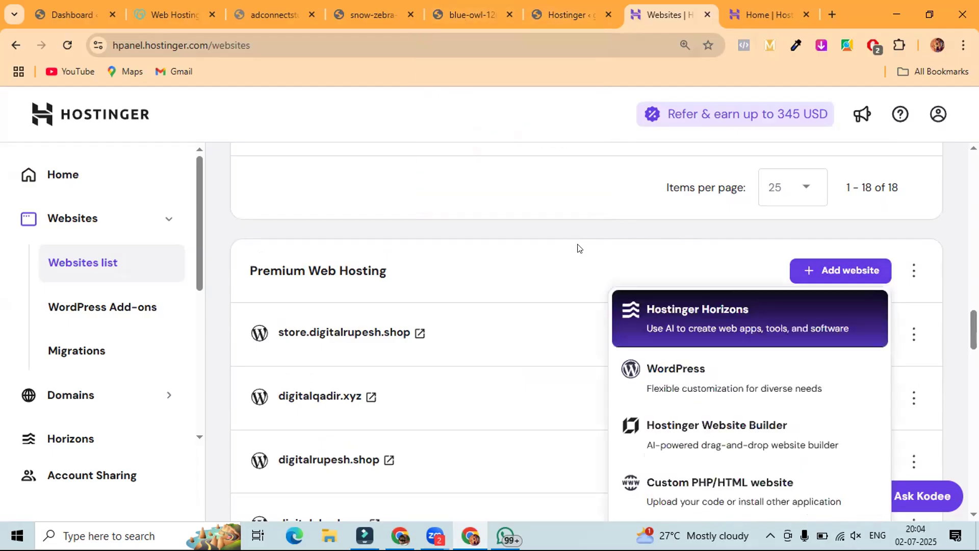
{"action": "left_click", "coordinate": [694, 373]}
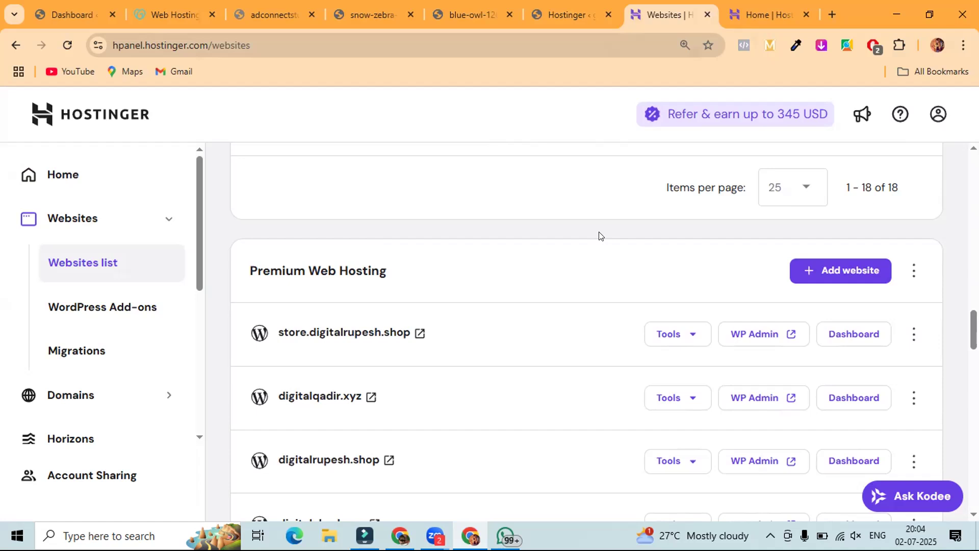
Scroll to Premium Web Hosting and pick WordPress from its Add website options.
{"action": "scroll", "coordinate": [599, 236], "scroll_direction": "down", "scroll_amount": 8}
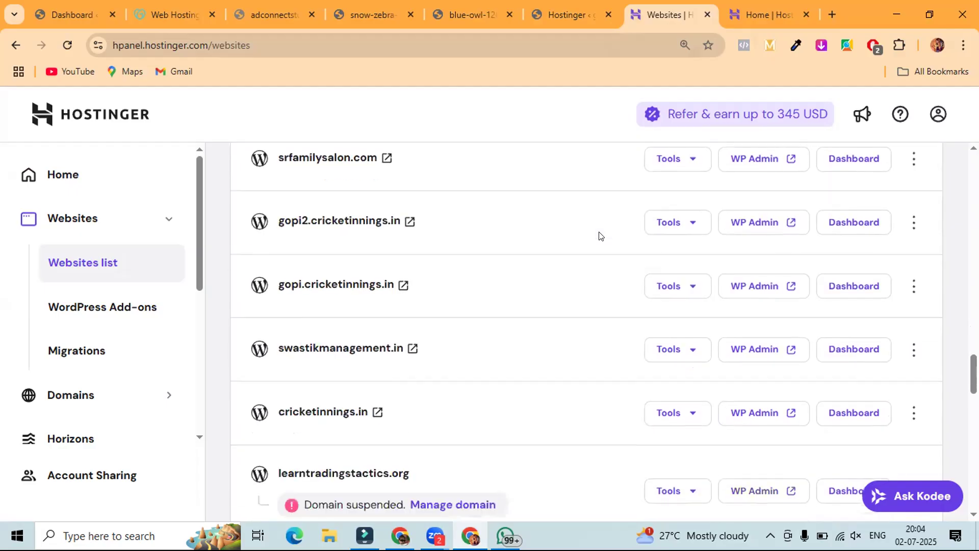
{"action": "scroll", "coordinate": [599, 236], "scroll_direction": "down", "scroll_amount": 1}
{"action": "scroll", "coordinate": [599, 235], "scroll_direction": "down", "scroll_amount": 1}
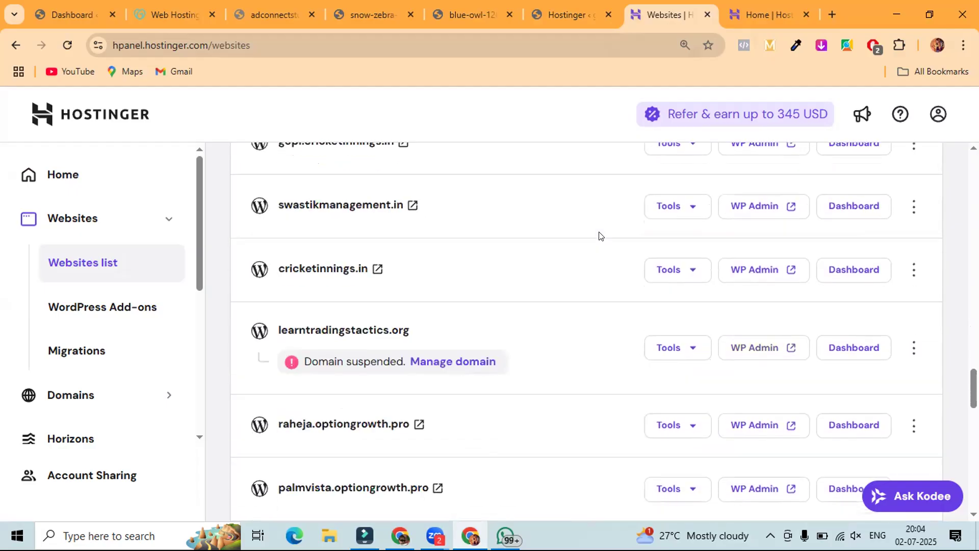
{"action": "scroll", "coordinate": [599, 236], "scroll_direction": "down", "scroll_amount": 2}
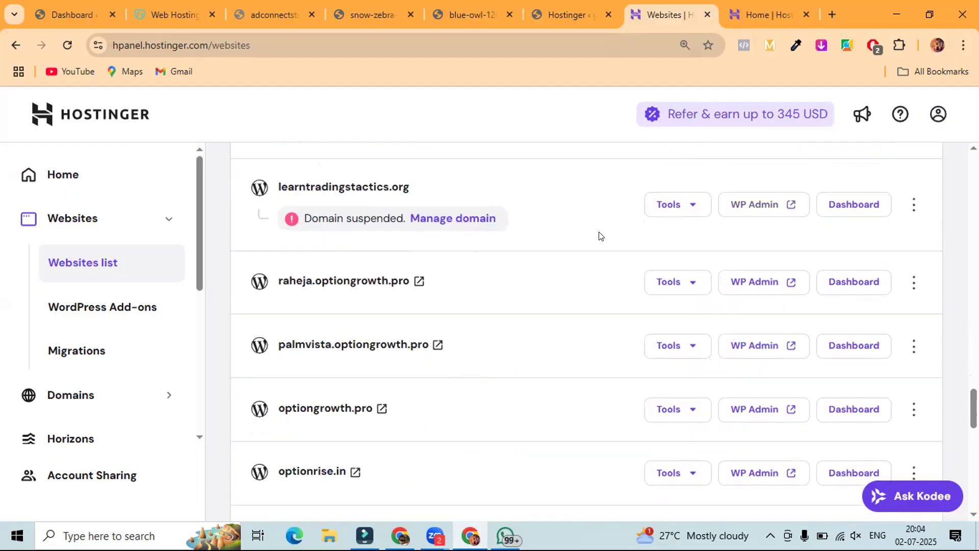
{"action": "scroll", "coordinate": [599, 236], "scroll_direction": "down", "scroll_amount": 2}
{"action": "scroll", "coordinate": [599, 235], "scroll_direction": "down", "scroll_amount": 1}
{"action": "scroll", "coordinate": [599, 236], "scroll_direction": "down", "scroll_amount": 3}
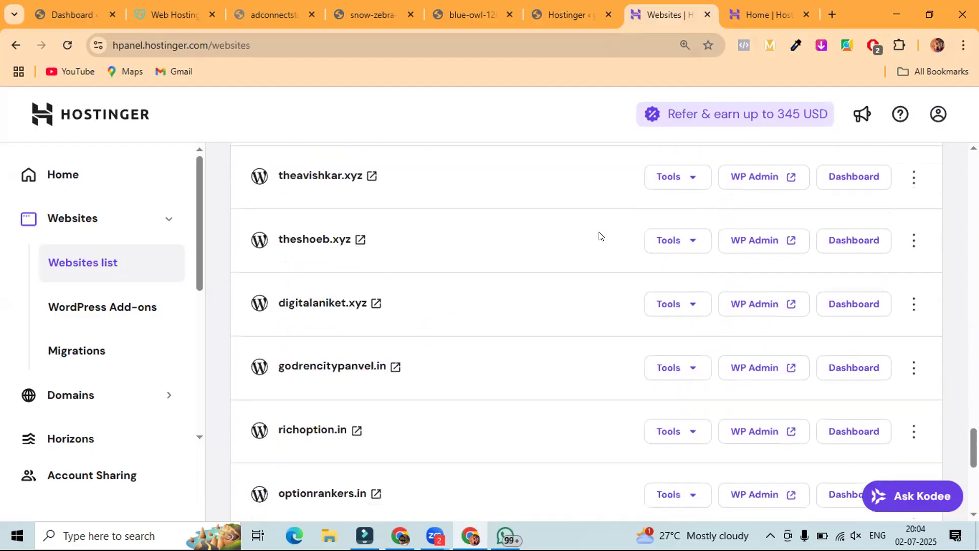
{"action": "scroll", "coordinate": [599, 236], "scroll_direction": "down", "scroll_amount": 2}
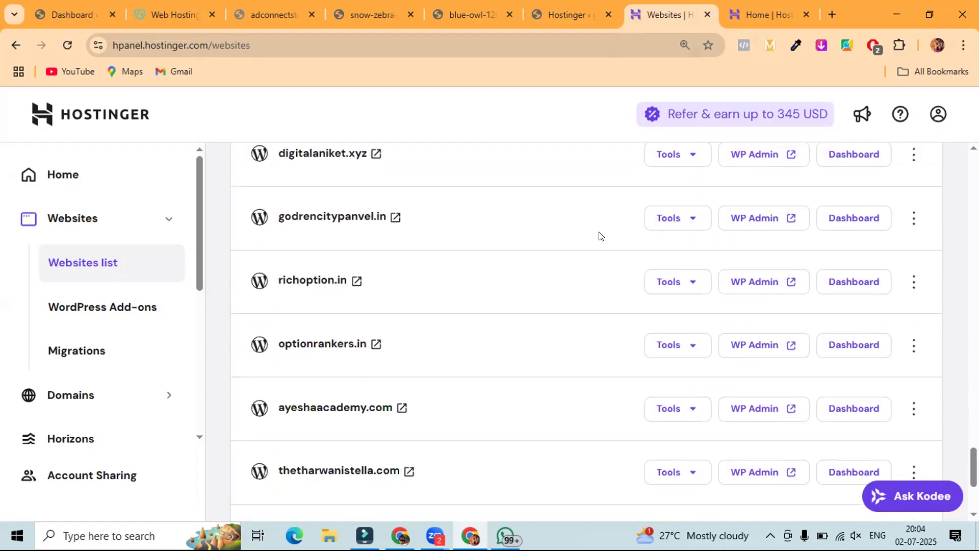
{"action": "scroll", "coordinate": [599, 236], "scroll_direction": "down", "scroll_amount": 2}
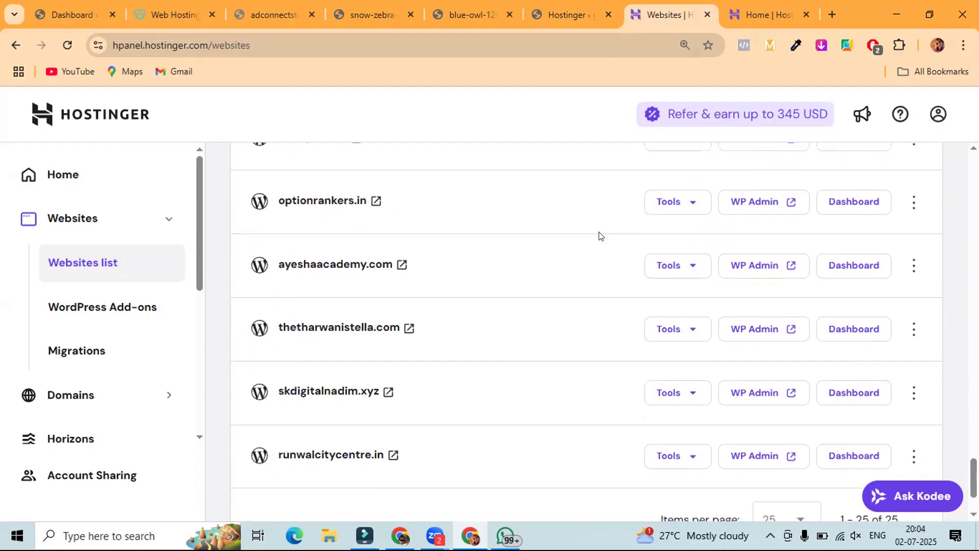
{"action": "scroll", "coordinate": [599, 235], "scroll_direction": "up", "scroll_amount": 2}
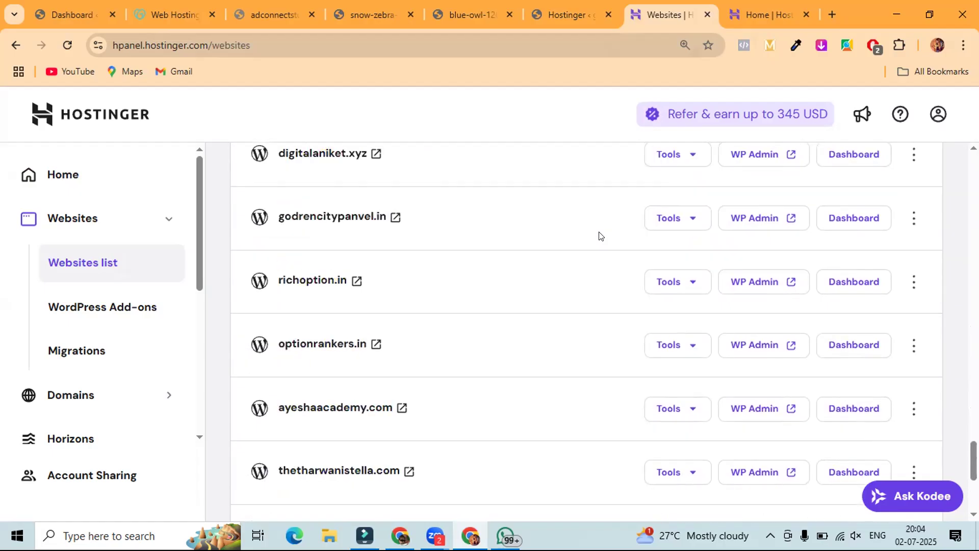
{"action": "scroll", "coordinate": [599, 235], "scroll_direction": "up", "scroll_amount": 3}
{"action": "scroll", "coordinate": [599, 235], "scroll_direction": "up", "scroll_amount": 5}
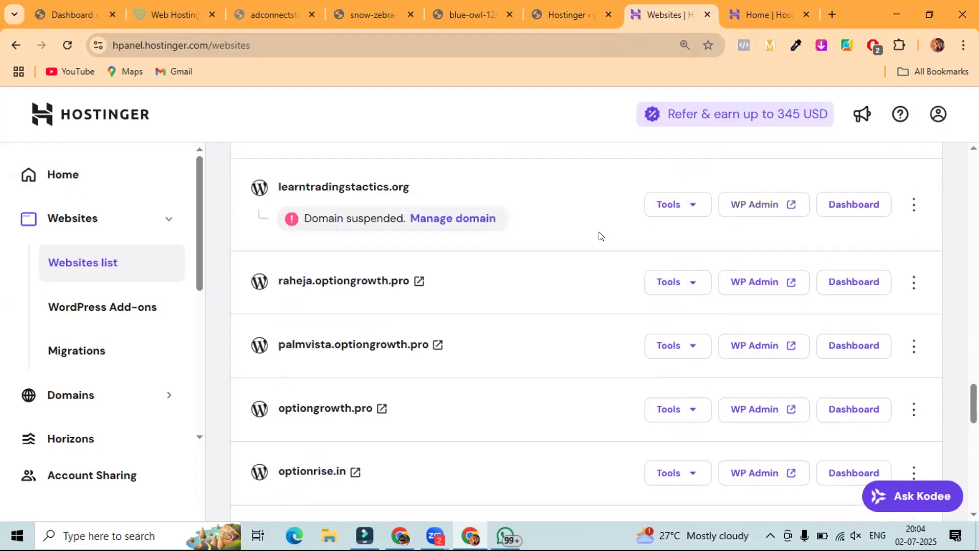
{"action": "scroll", "coordinate": [599, 235], "scroll_direction": "up", "scroll_amount": 2}
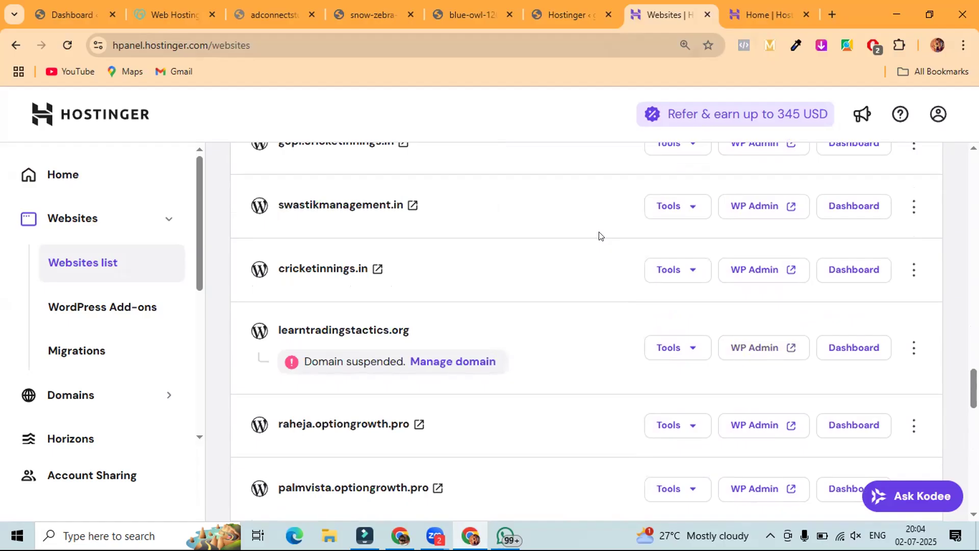
{"action": "scroll", "coordinate": [600, 236], "scroll_direction": "up", "scroll_amount": 2}
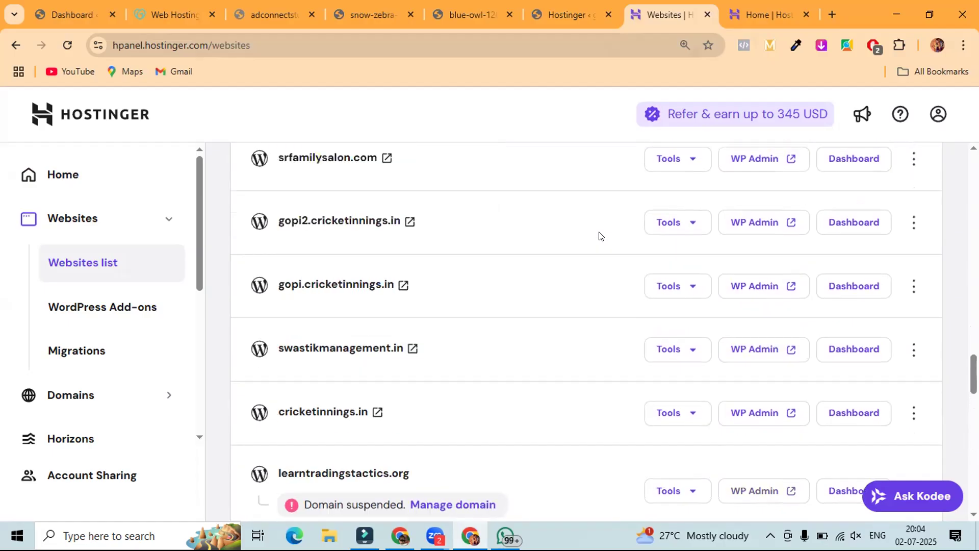
{"action": "scroll", "coordinate": [600, 235], "scroll_direction": "up", "scroll_amount": 2}
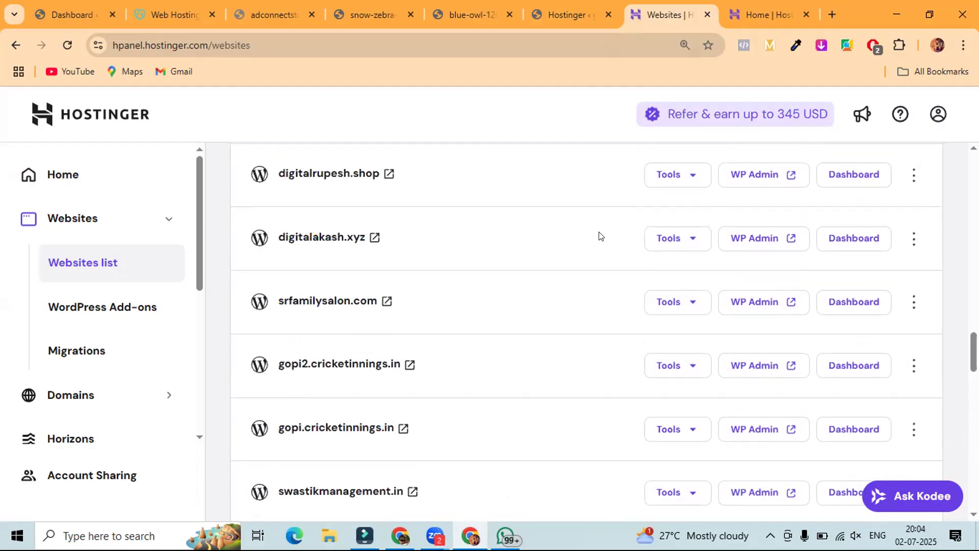
{"action": "scroll", "coordinate": [600, 236], "scroll_direction": "up", "scroll_amount": 3}
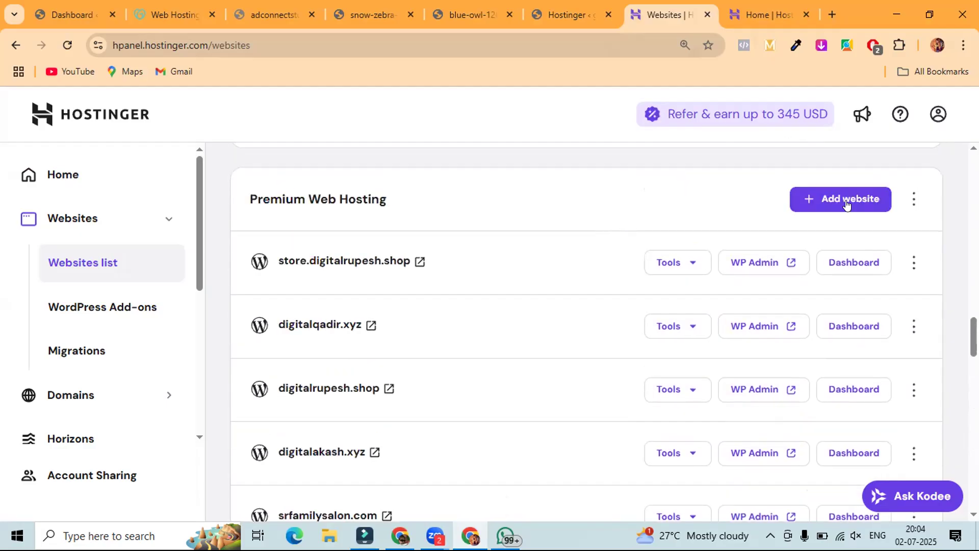
{"action": "left_click", "coordinate": [842, 202]}
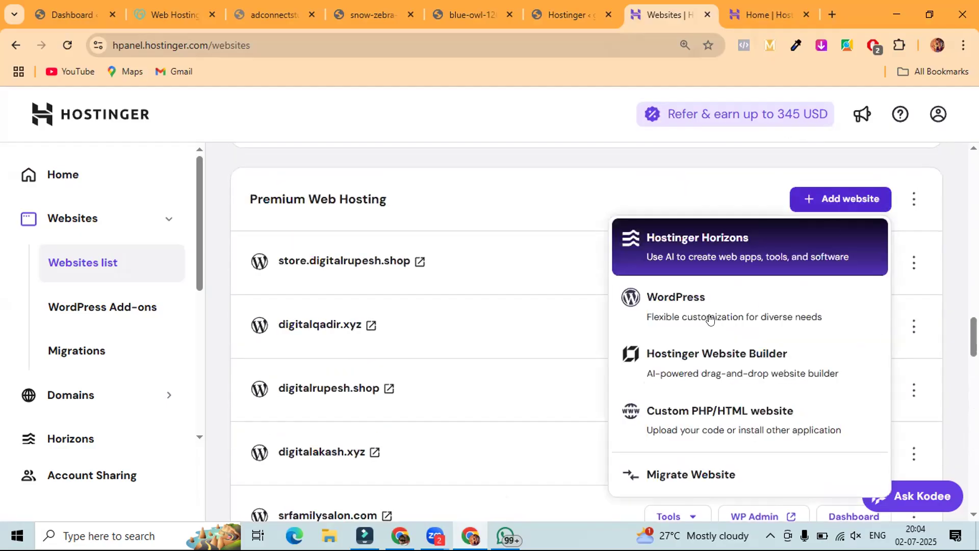
{"action": "left_click", "coordinate": [678, 307]}
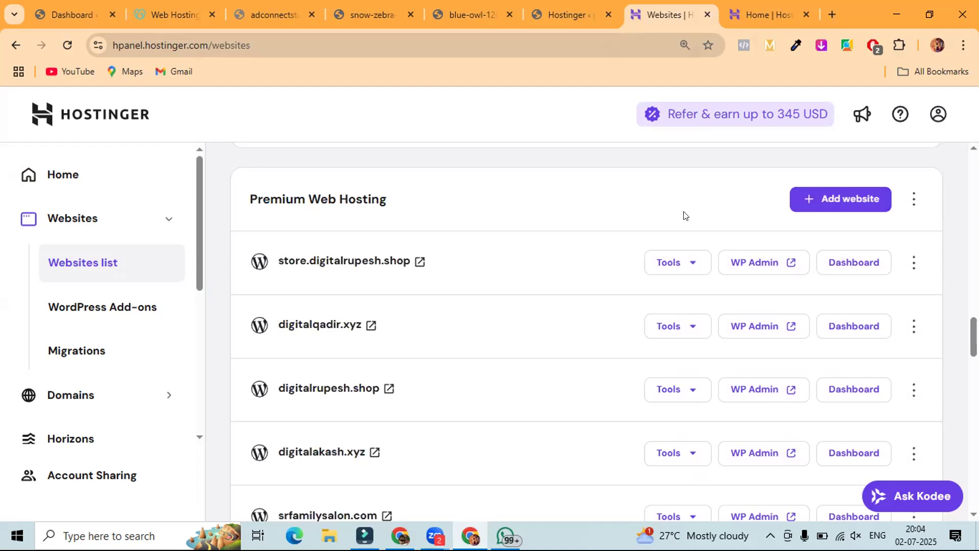
Scroll back to the top of the Websites list and open the Add website dropdown.
{"action": "scroll", "coordinate": [683, 215], "scroll_direction": "up", "scroll_amount": 3}
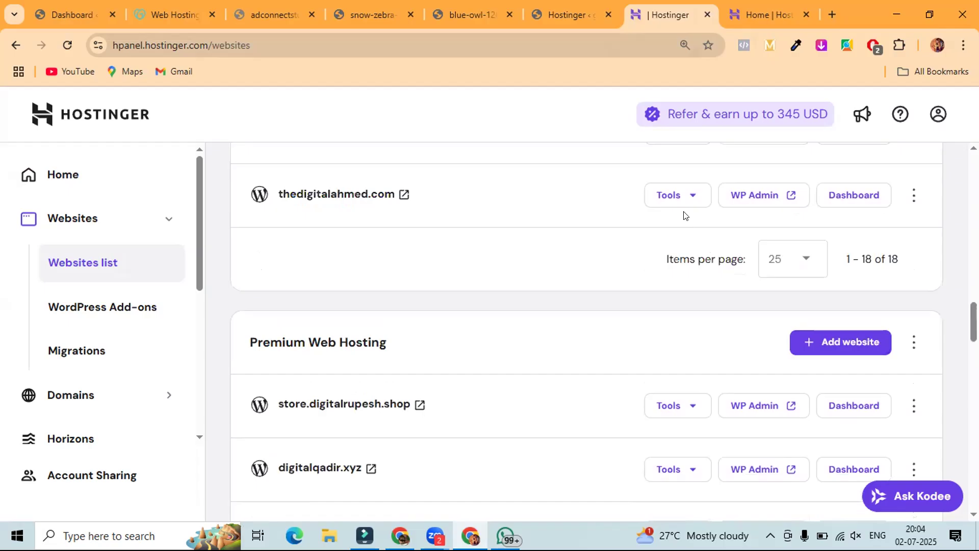
{"action": "scroll", "coordinate": [683, 216], "scroll_direction": "up", "scroll_amount": 5}
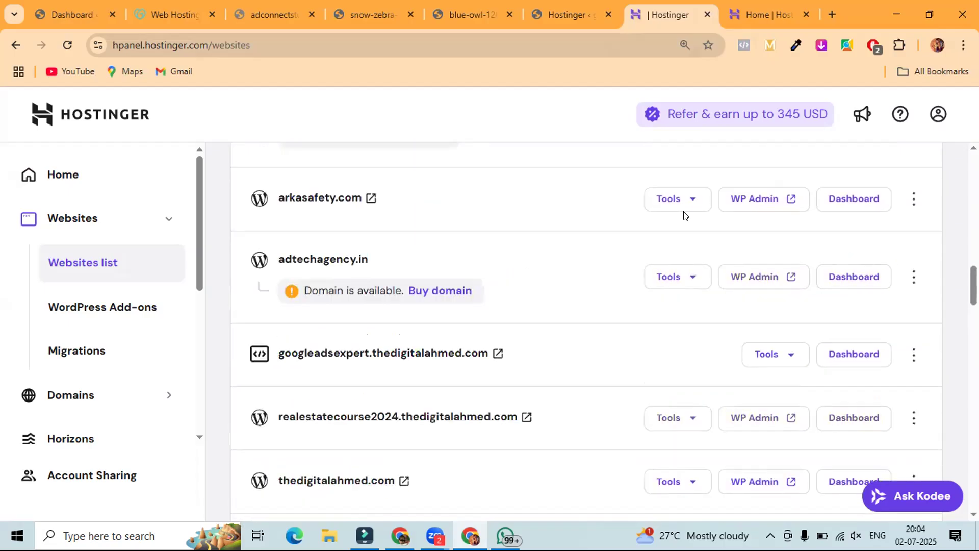
{"action": "scroll", "coordinate": [684, 215], "scroll_direction": "up", "scroll_amount": 4}
{"action": "scroll", "coordinate": [684, 216], "scroll_direction": "up", "scroll_amount": 8}
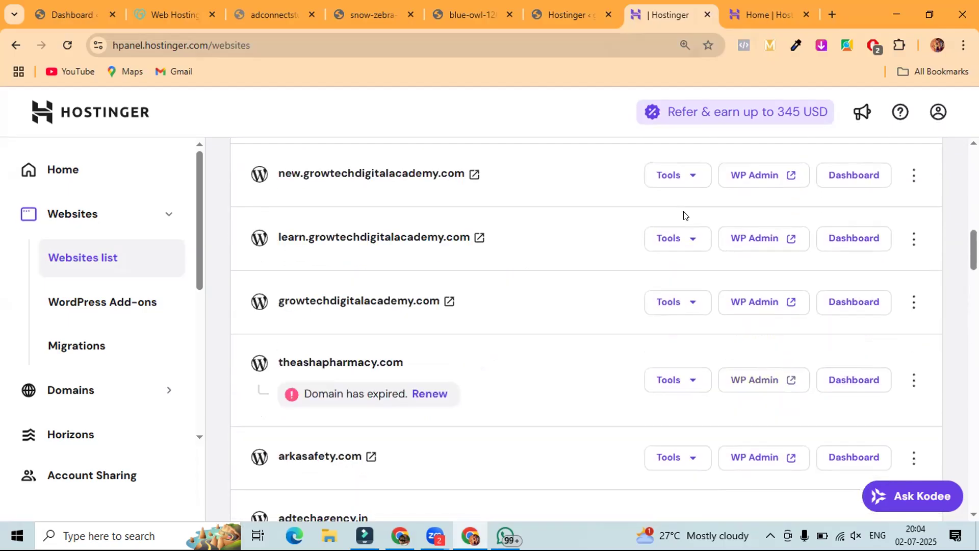
{"action": "scroll", "coordinate": [683, 215], "scroll_direction": "up", "scroll_amount": 6}
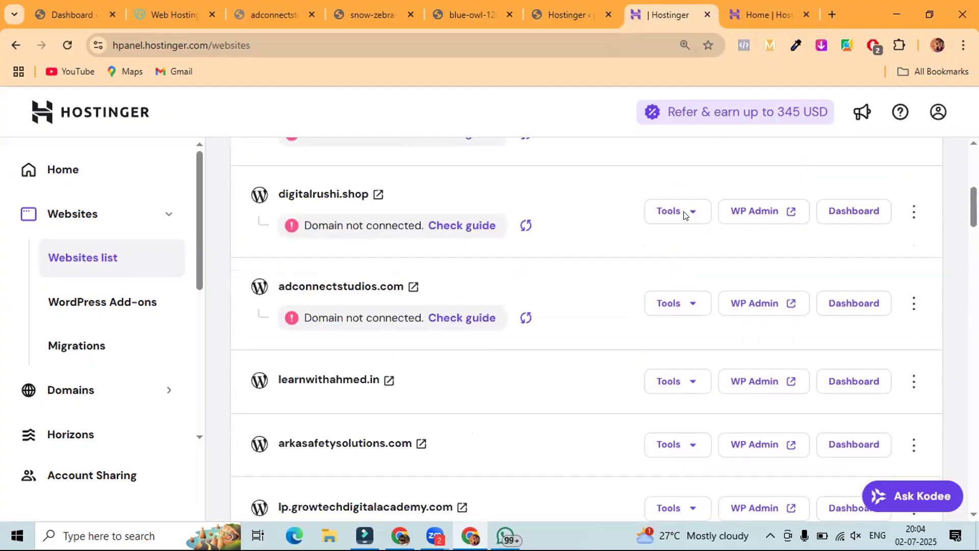
{"action": "scroll", "coordinate": [683, 215], "scroll_direction": "up", "scroll_amount": 1}
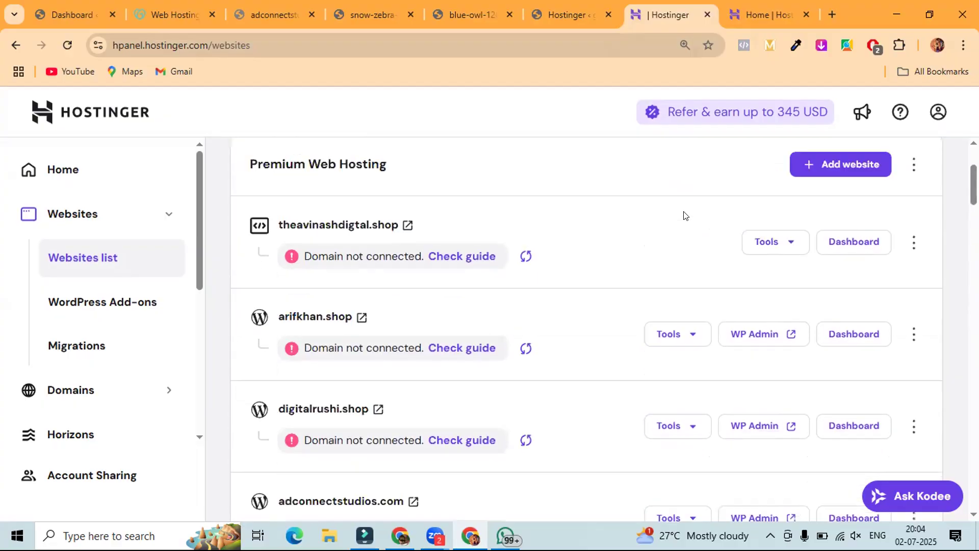
{"action": "scroll", "coordinate": [683, 215], "scroll_direction": "up", "scroll_amount": 2}
{"action": "left_click", "coordinate": [841, 237]}
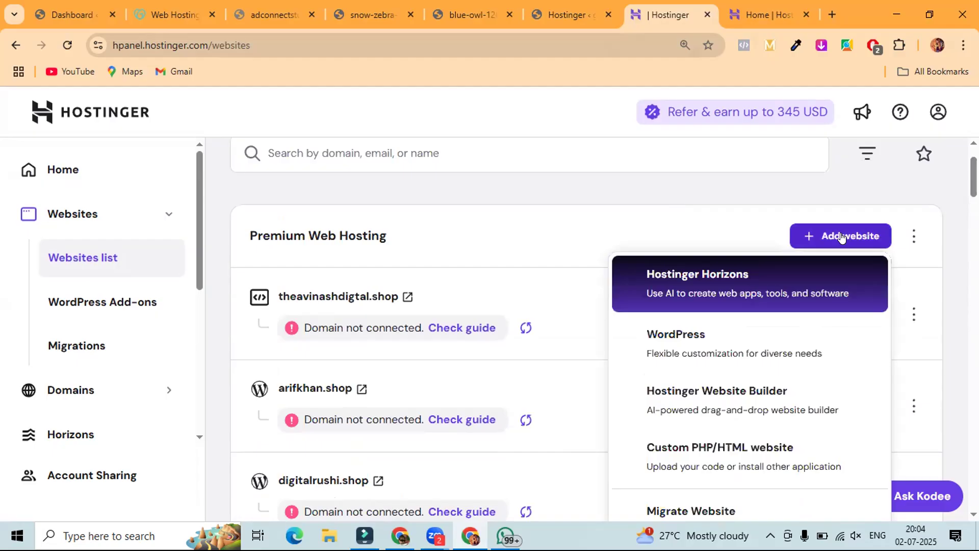
Choose WordPress as the new website type and close the unneeded Web Hosting tab.
{"action": "left_click", "coordinate": [684, 350]}
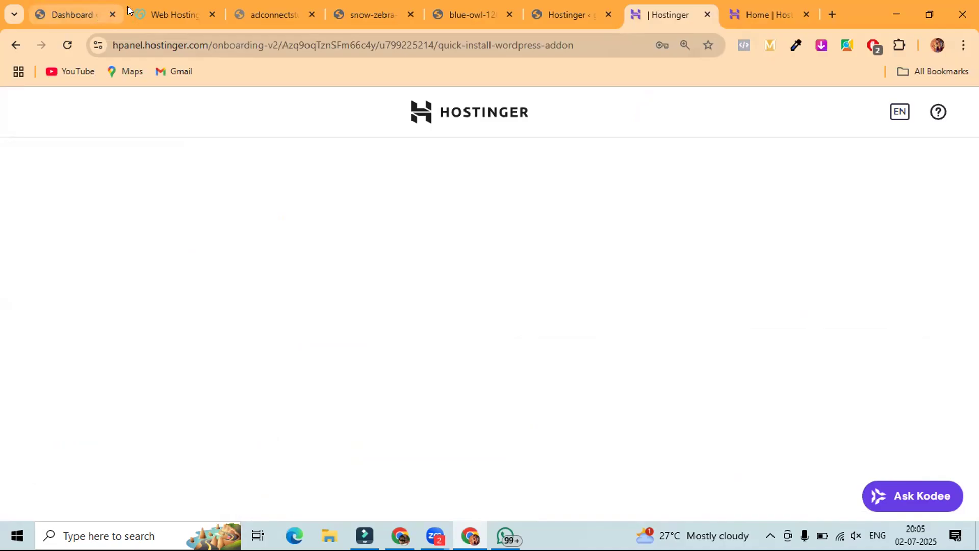
{"action": "left_click", "coordinate": [212, 15]}
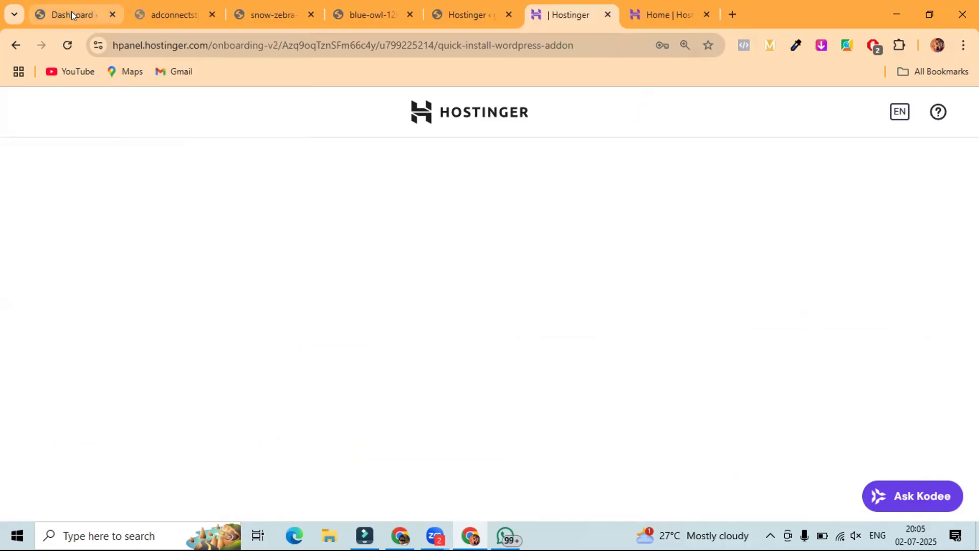
Check the WordPress dashboard, adconnectstudios, snow-zebra, blue-owl and grey-meerkat tabs, then return to hPanel setup.
{"action": "left_click", "coordinate": [71, 13]}
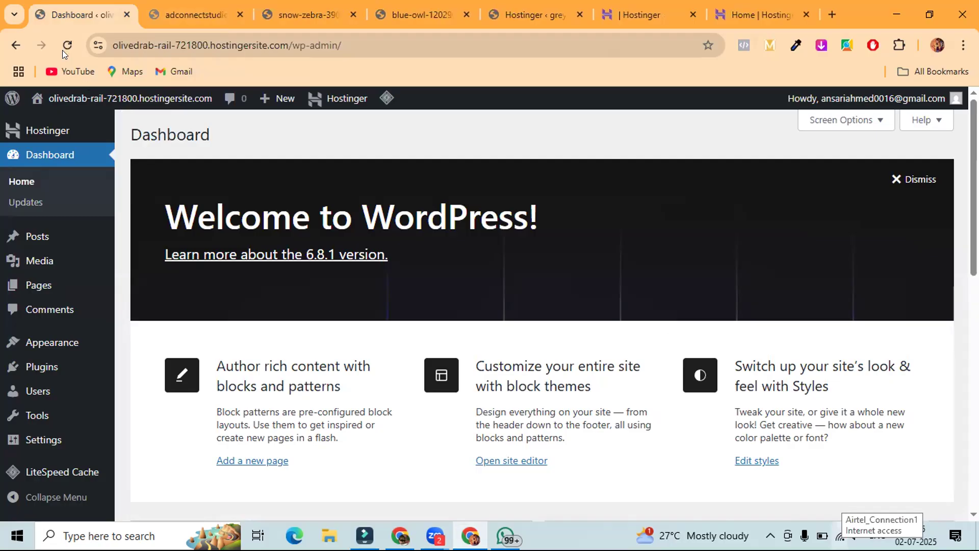
{"action": "left_click", "coordinate": [220, 15]}
{"action": "left_click", "coordinate": [302, 6]}
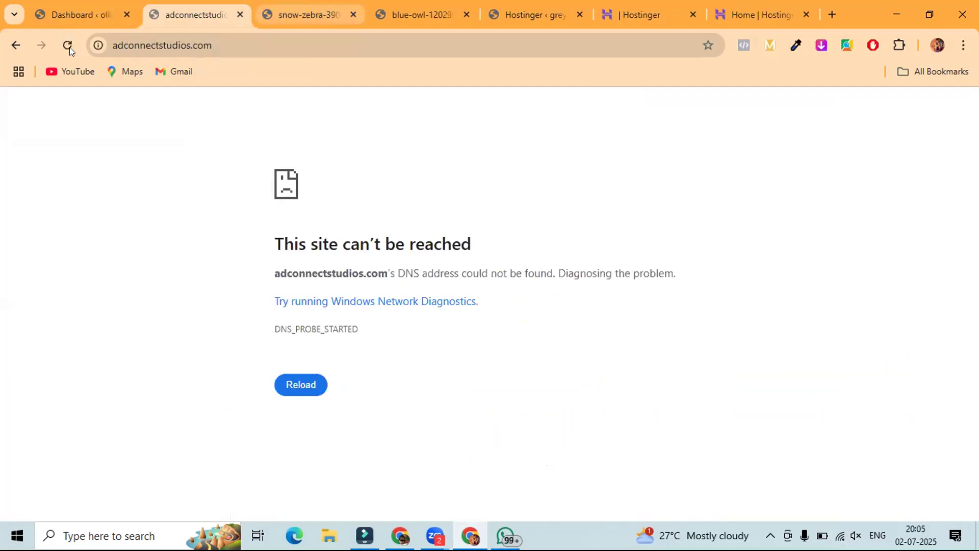
{"action": "left_click", "coordinate": [426, 6]}
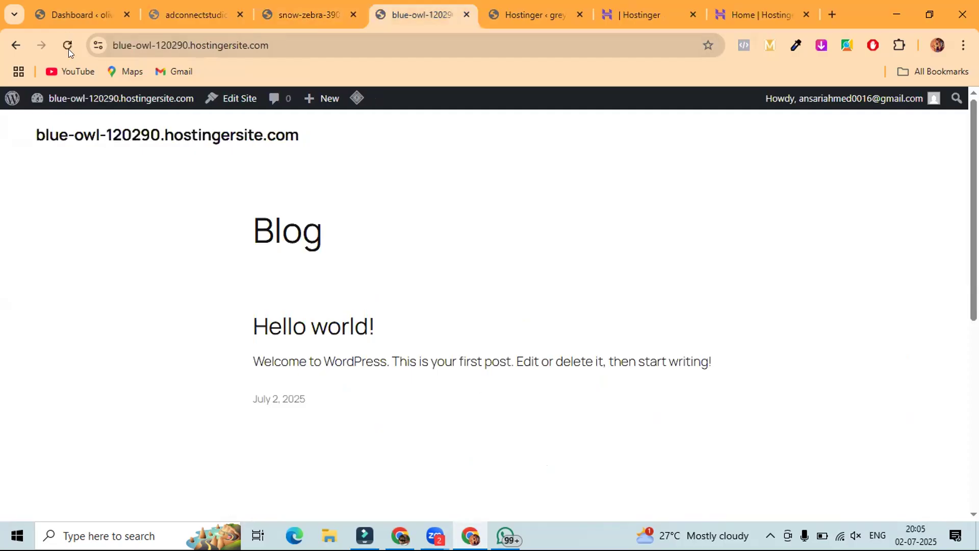
{"action": "left_click", "coordinate": [519, 13]}
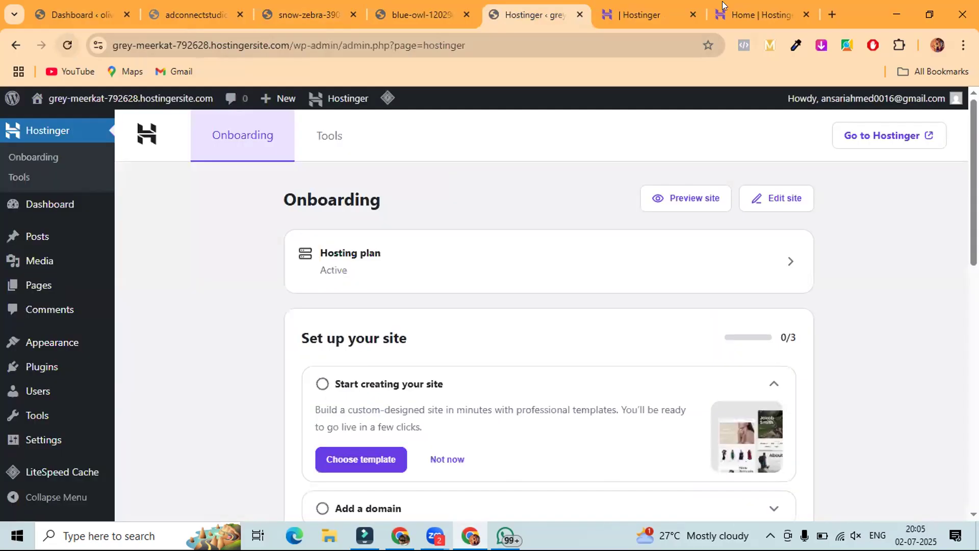
{"action": "key", "text": "ctrl+Tab"}
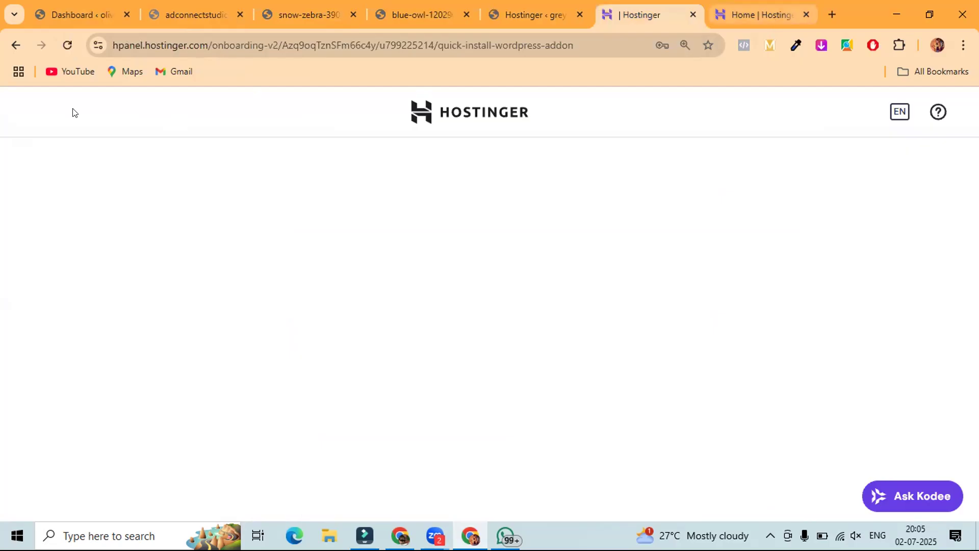
Reload the stalled WordPress setup page and reveal the generated administrator password.
{"action": "left_click", "coordinate": [68, 45]}
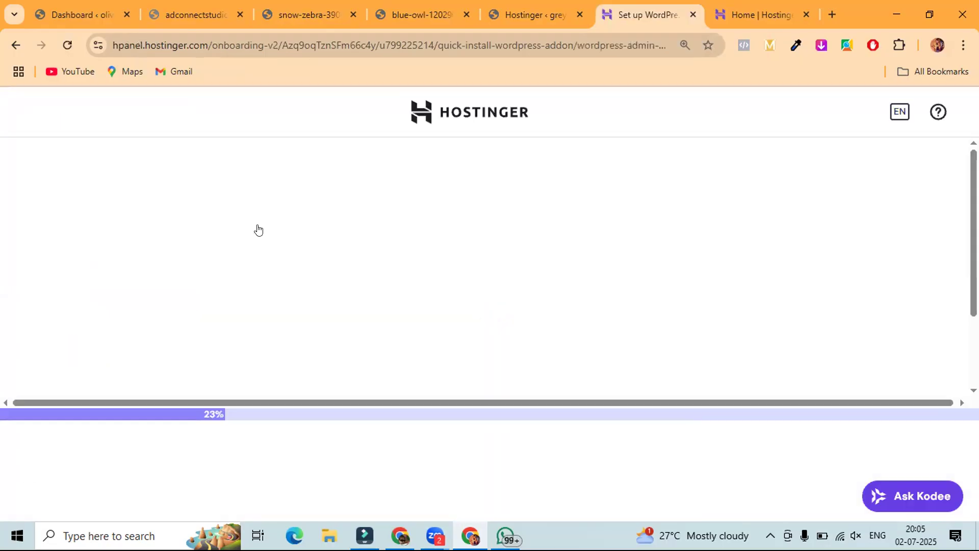
{"action": "scroll", "coordinate": [131, 328], "scroll_direction": "down", "scroll_amount": 2}
{"action": "left_click", "coordinate": [126, 285]}
{"action": "key", "text": "ctrl+a"}
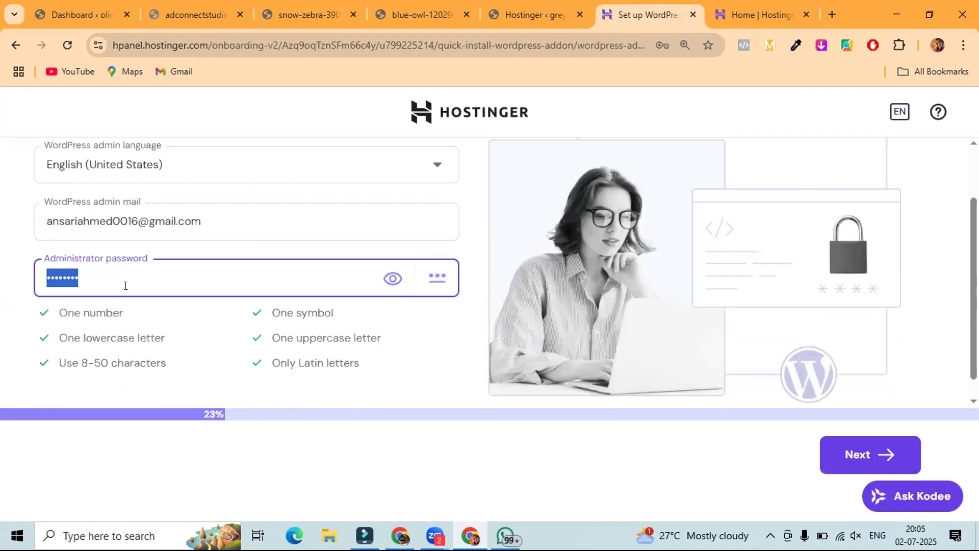
{"action": "left_click", "coordinate": [392, 278]}
Replace the administrator password with a custom one meeting all rules and continue.
{"action": "left_click", "coordinate": [364, 272]}
{"action": "key", "text": "ctrl+a"}
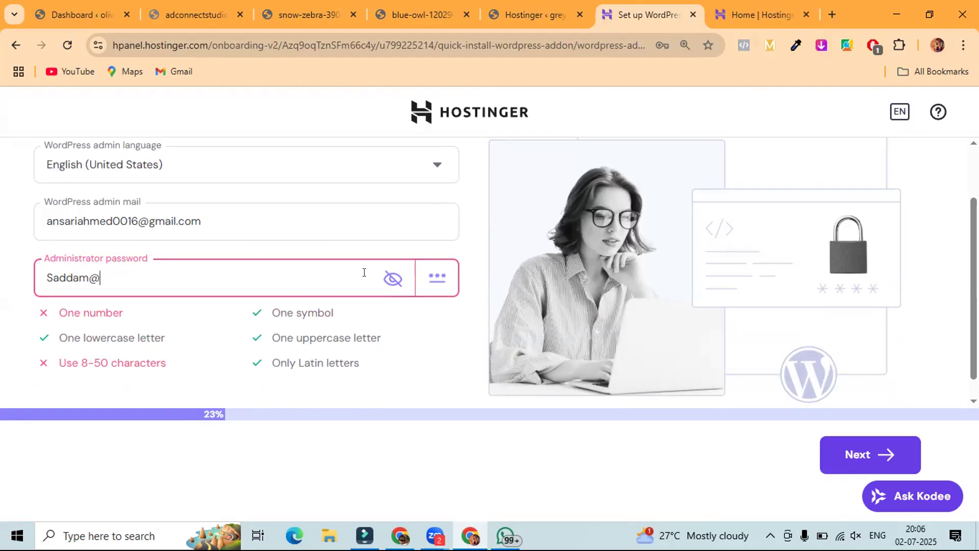
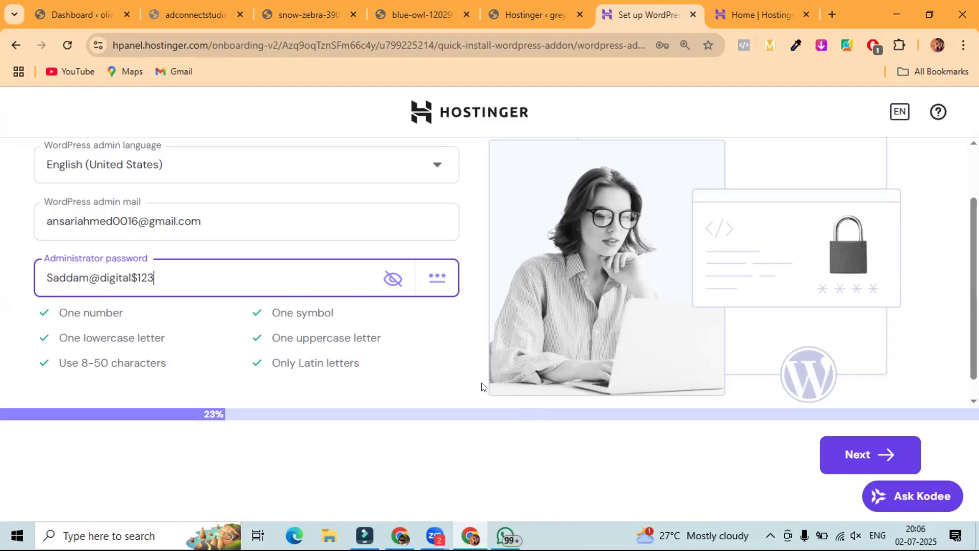
{"action": "scroll", "coordinate": [482, 386], "scroll_direction": "down", "scroll_amount": 1}
{"action": "scroll", "coordinate": [482, 386], "scroll_direction": "up", "scroll_amount": 2}
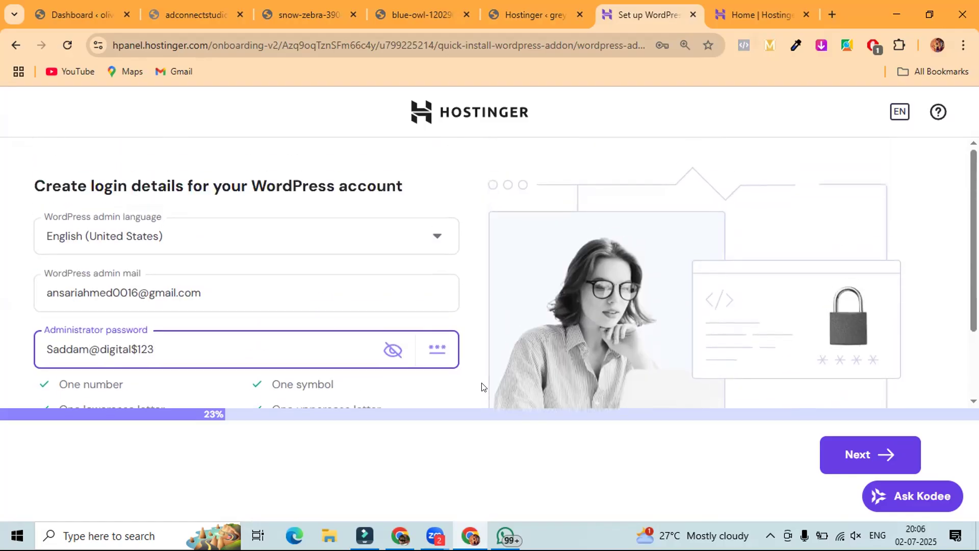
{"action": "left_click", "coordinate": [858, 448]}
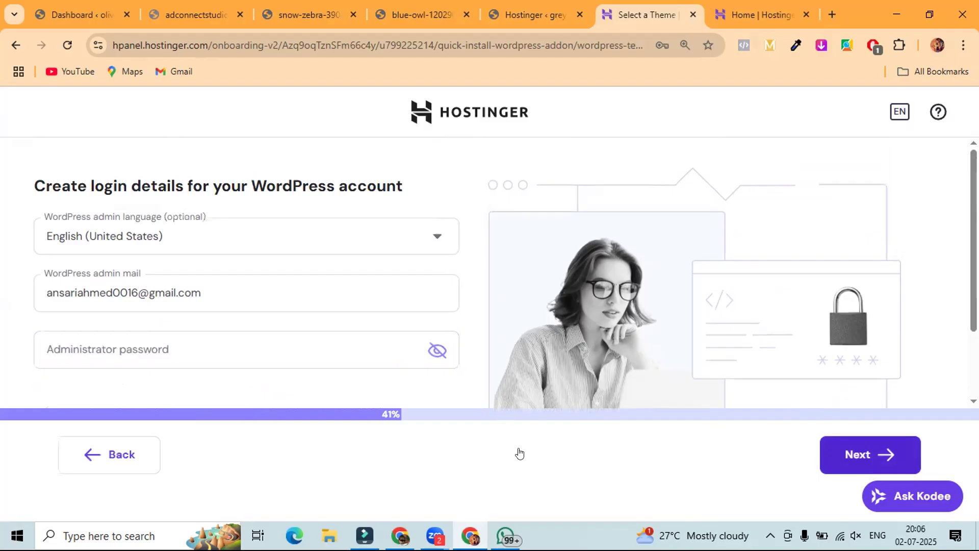
Dismiss Chrome's update-password prompt and choose to create a blank site instead of a template.
{"action": "left_click", "coordinate": [666, 258]}
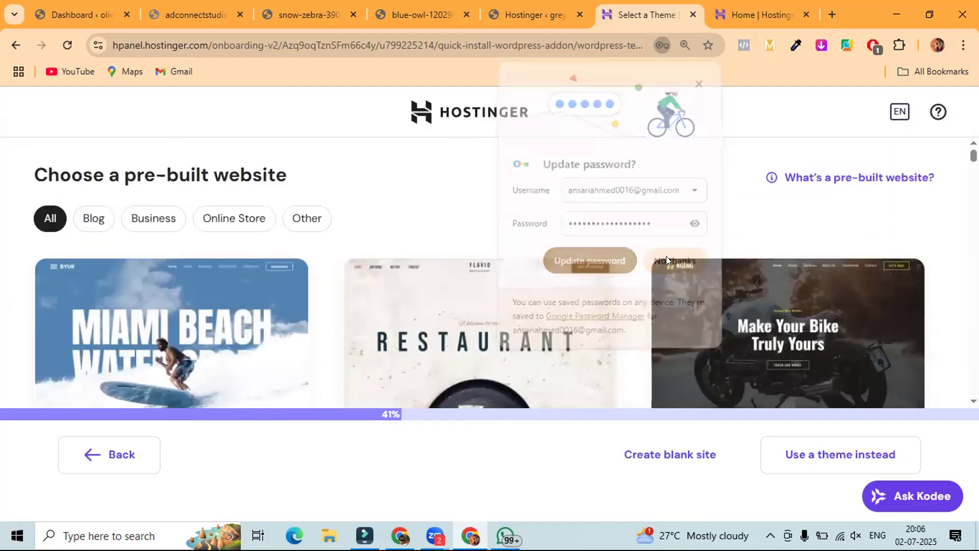
{"action": "scroll", "coordinate": [663, 357], "scroll_direction": "down", "scroll_amount": 2}
{"action": "left_click", "coordinate": [637, 455]}
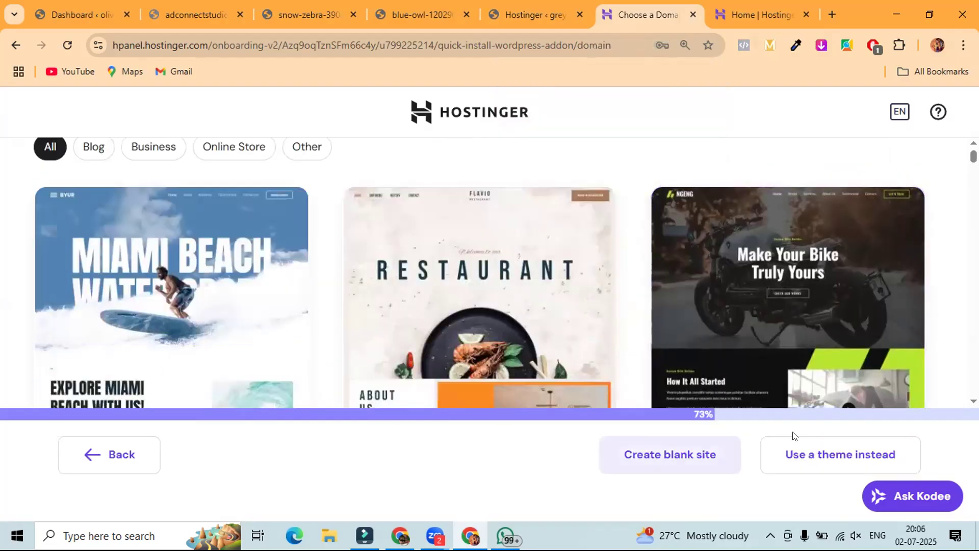
{"action": "left_click_drag", "start_coordinate": [282, 330], "coordinate": [47, 314]}
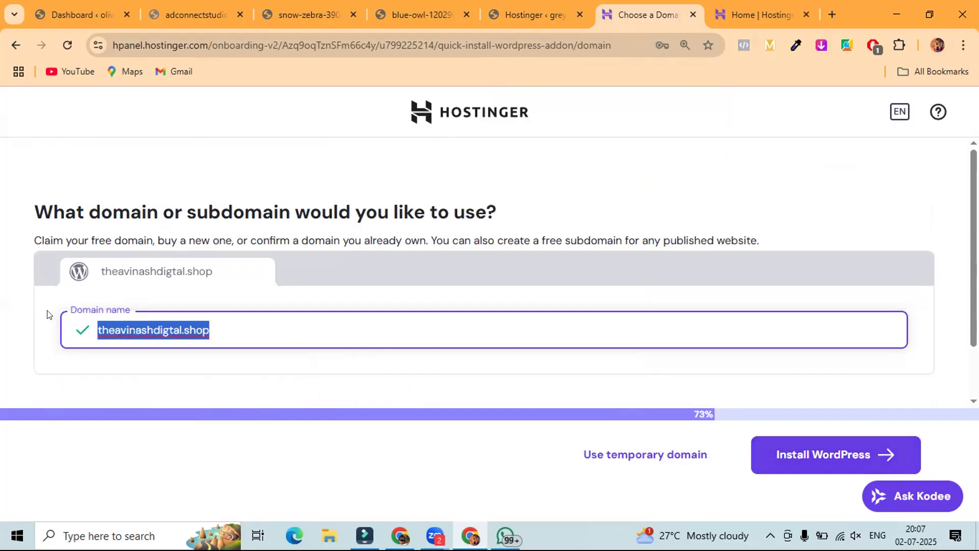
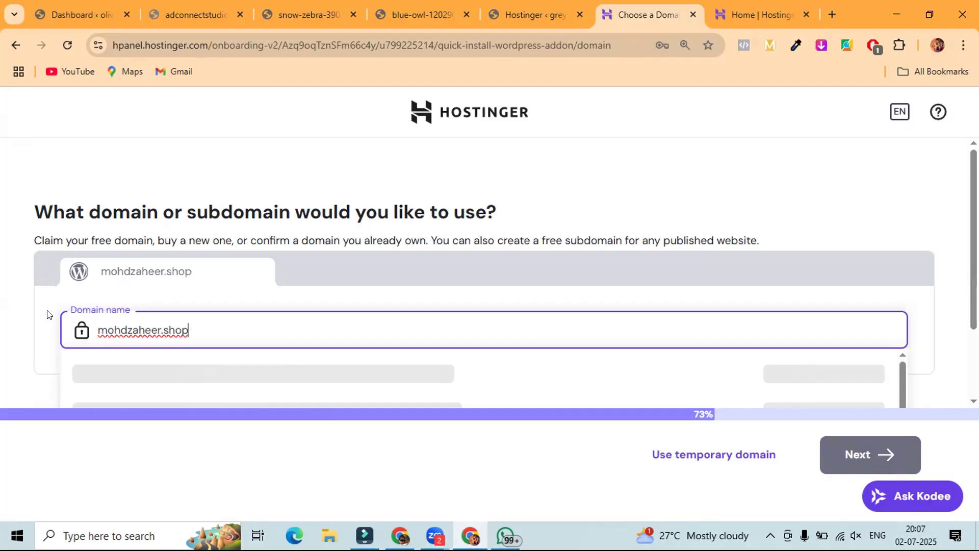
{"action": "scroll", "coordinate": [146, 170], "scroll_direction": "down", "scroll_amount": 2}
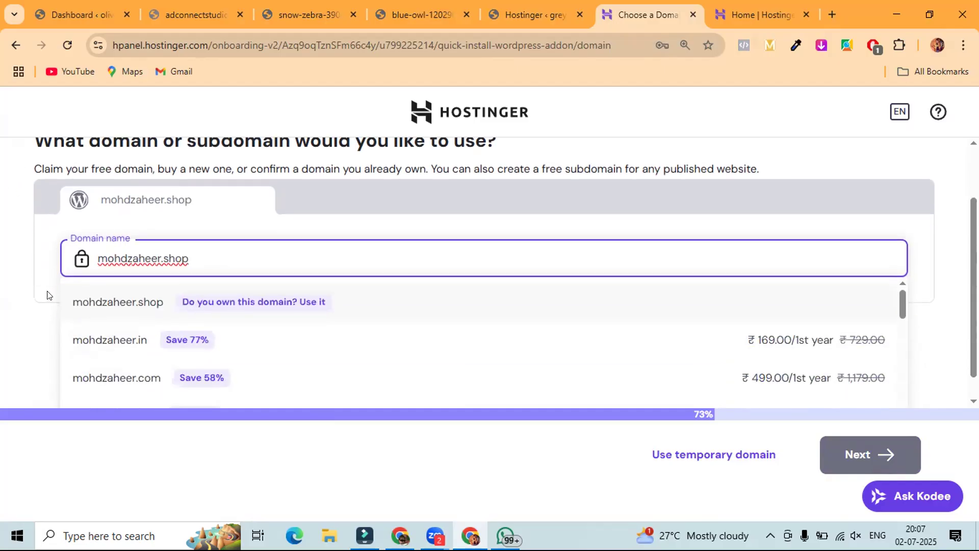
{"action": "left_click", "coordinate": [97, 301]}
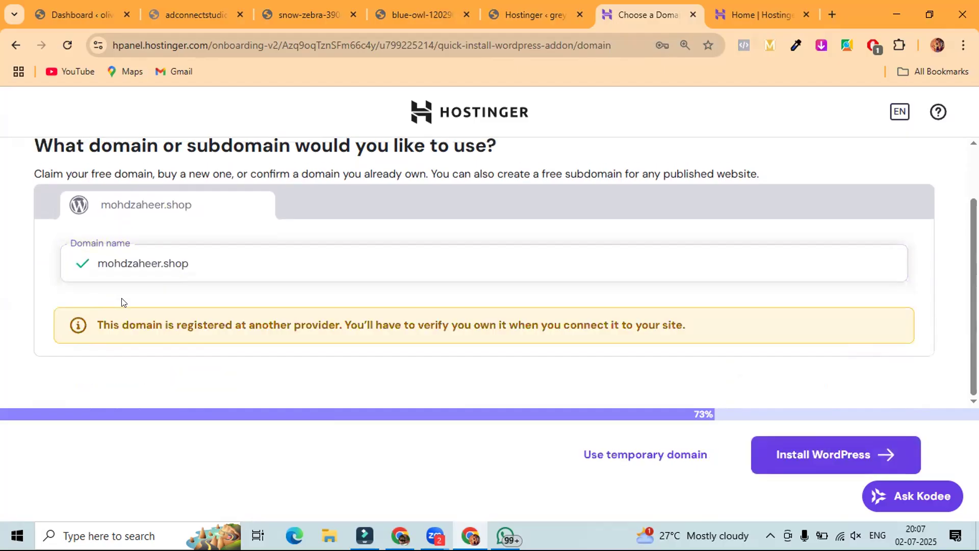
{"action": "left_click", "coordinate": [810, 469]}
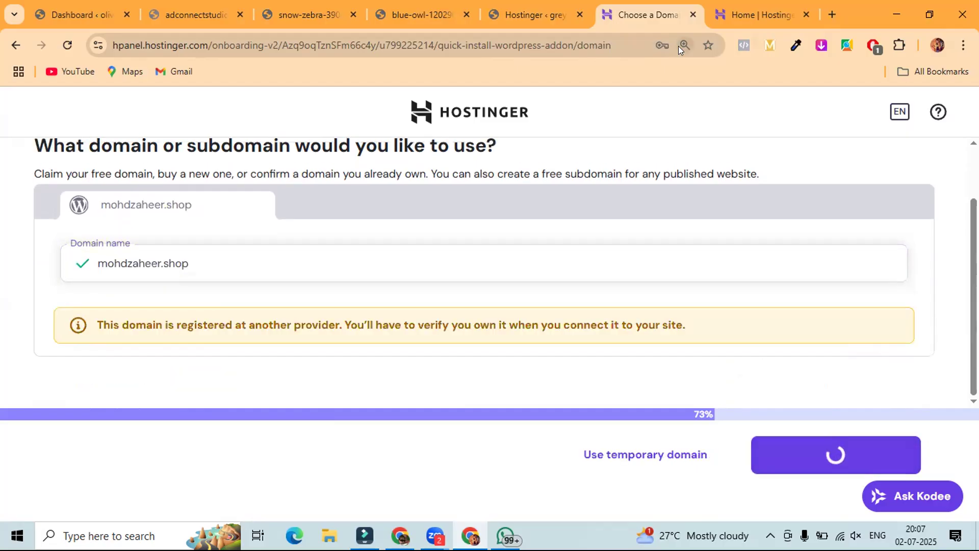
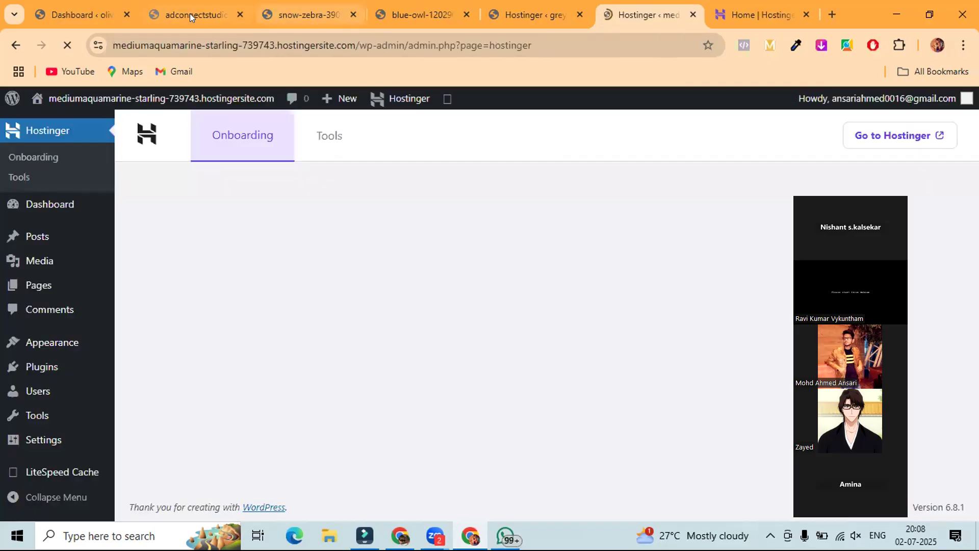
Show hPanel's Websites list scrolled down to adconnectstudios.com, marked domain not connected.
{"action": "left_click", "coordinate": [82, 12]}
{"action": "left_click", "coordinate": [769, 17]}
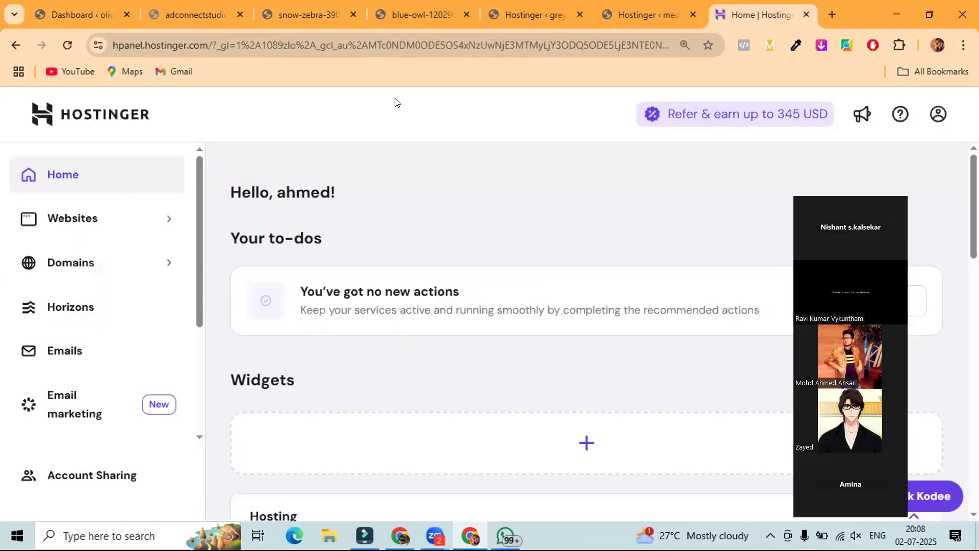
{"action": "left_click", "coordinate": [121, 225]}
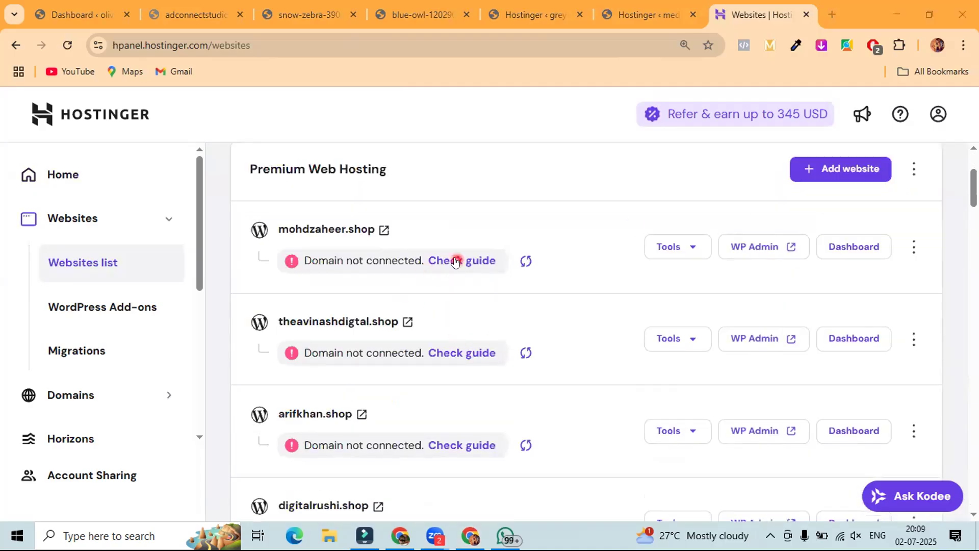
{"action": "scroll", "coordinate": [423, 319], "scroll_direction": "down", "scroll_amount": 3}
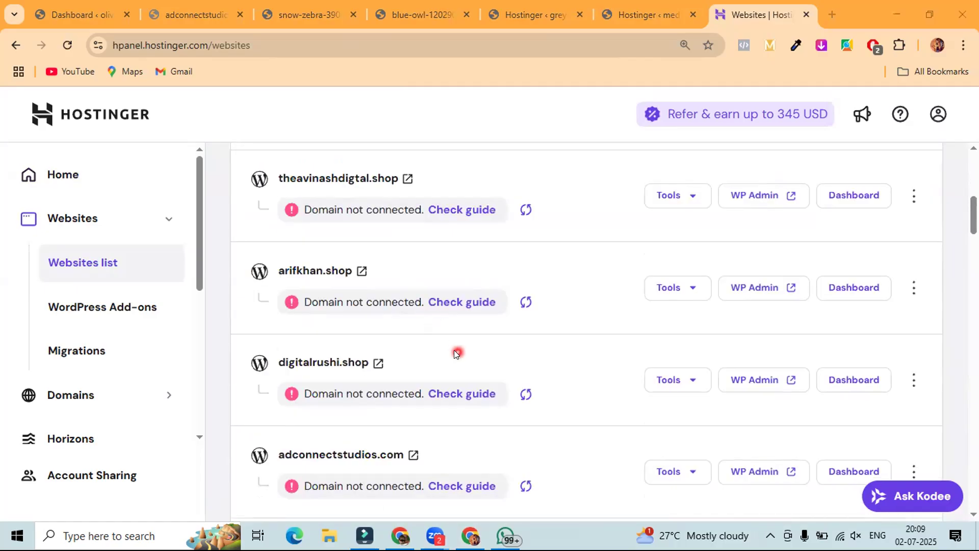
{"action": "scroll", "coordinate": [457, 349], "scroll_direction": "down", "scroll_amount": 3}
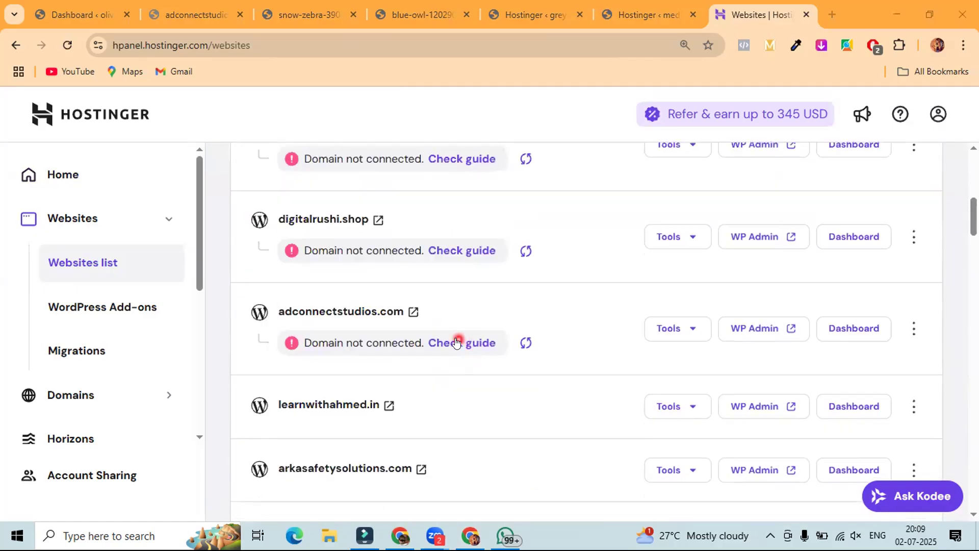
Open the adconnectstudios.com connection guide and highlight its 24-hour connection notice.
{"action": "left_click", "coordinate": [457, 342]}
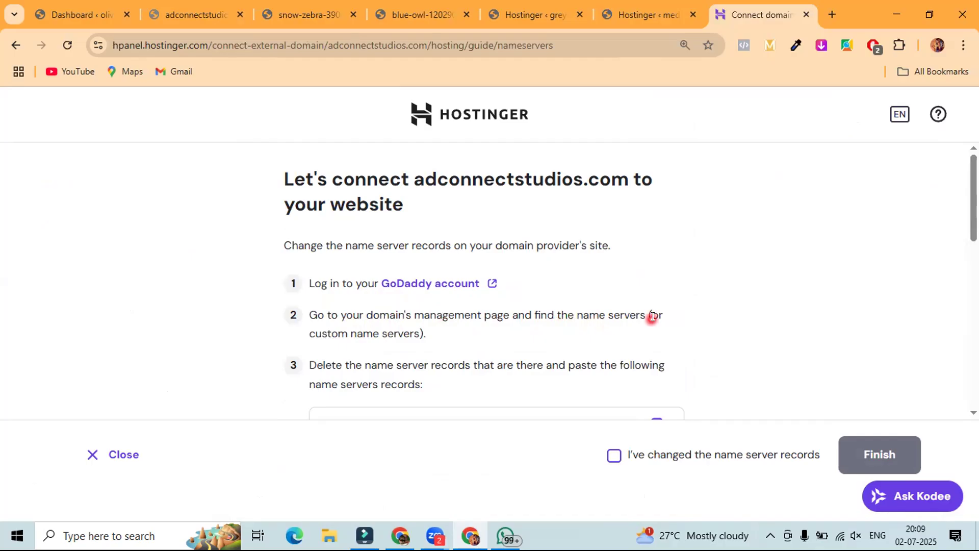
{"action": "scroll", "coordinate": [485, 343], "scroll_direction": "down", "scroll_amount": 3}
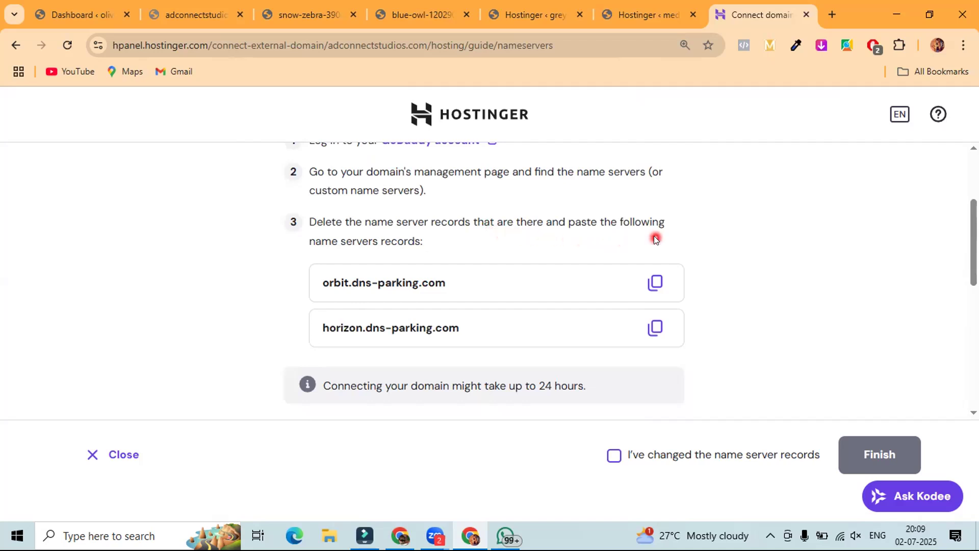
{"action": "scroll", "coordinate": [473, 250], "scroll_direction": "down", "scroll_amount": 2}
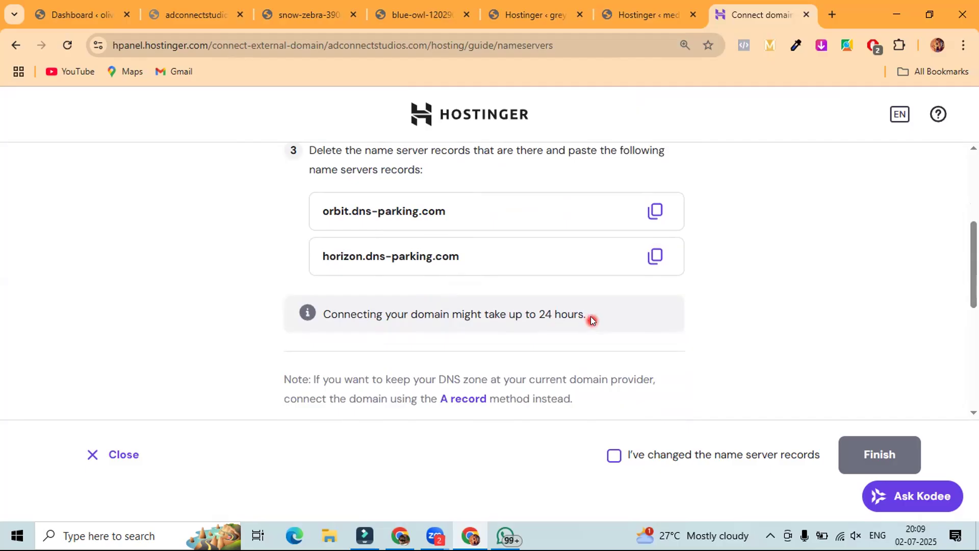
{"action": "left_click_drag", "start_coordinate": [595, 312], "coordinate": [234, 309]}
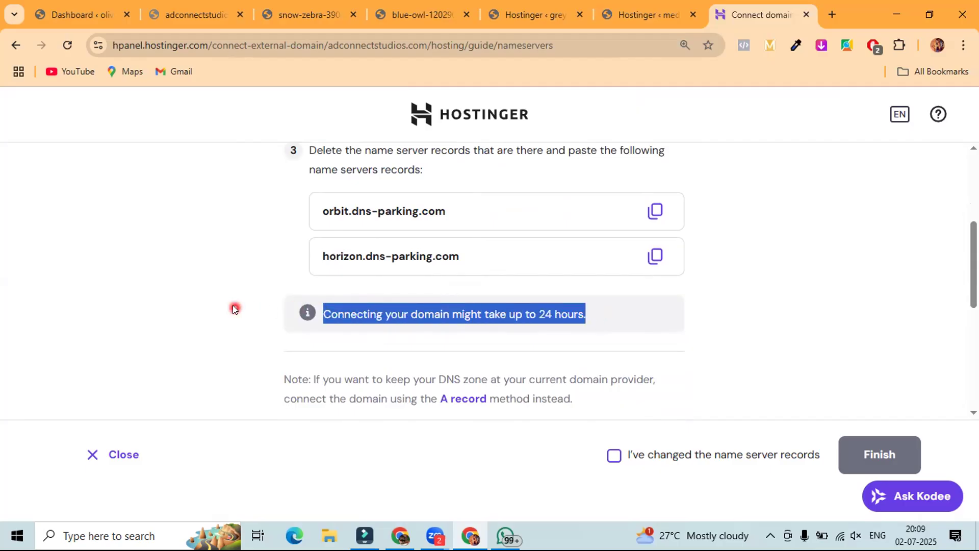
{"action": "left_click", "coordinate": [242, 302]}
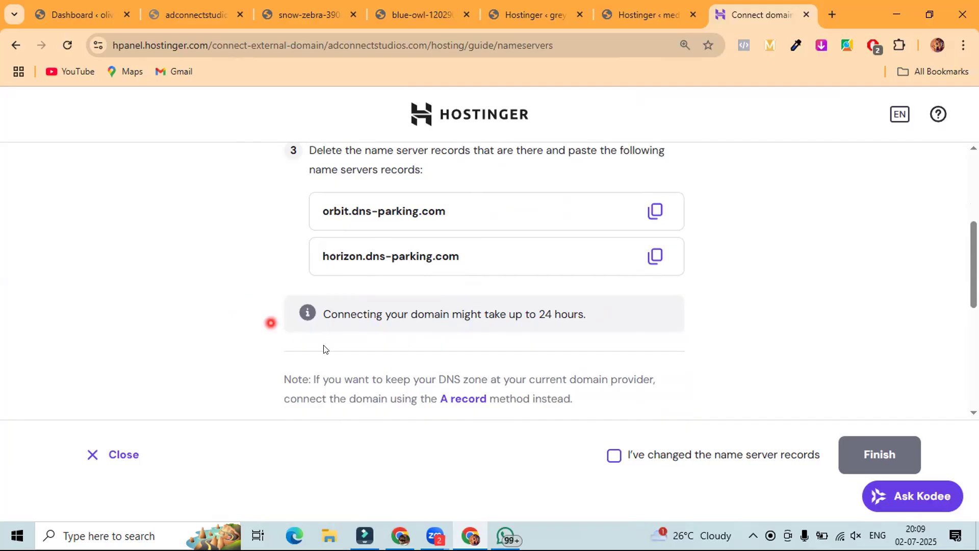
{"action": "left_click_drag", "start_coordinate": [610, 312], "coordinate": [316, 301]}
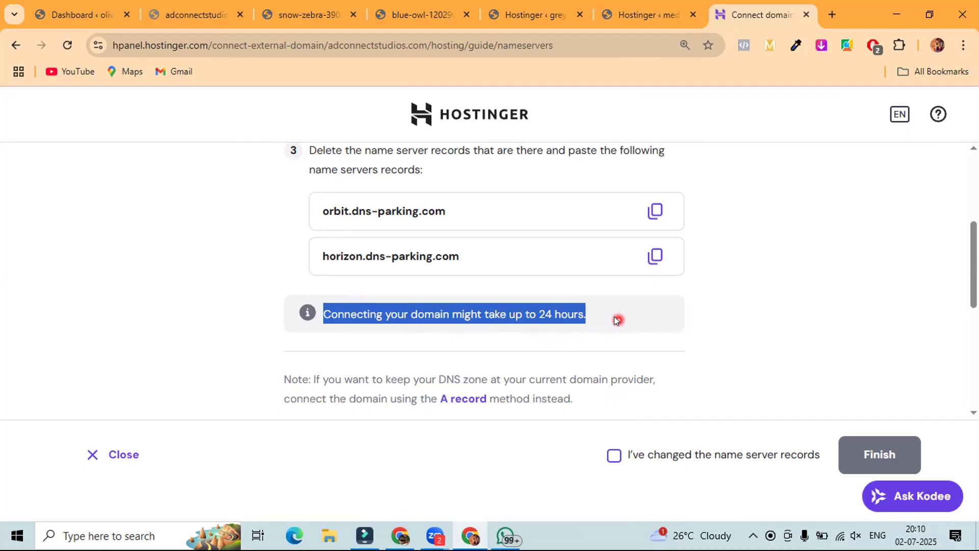
Copy the orbit.dns-parking.com name server from the adconnectstudios.com guide.
{"action": "left_click", "coordinate": [791, 301]}
{"action": "scroll", "coordinate": [744, 299], "scroll_direction": "up", "scroll_amount": 1}
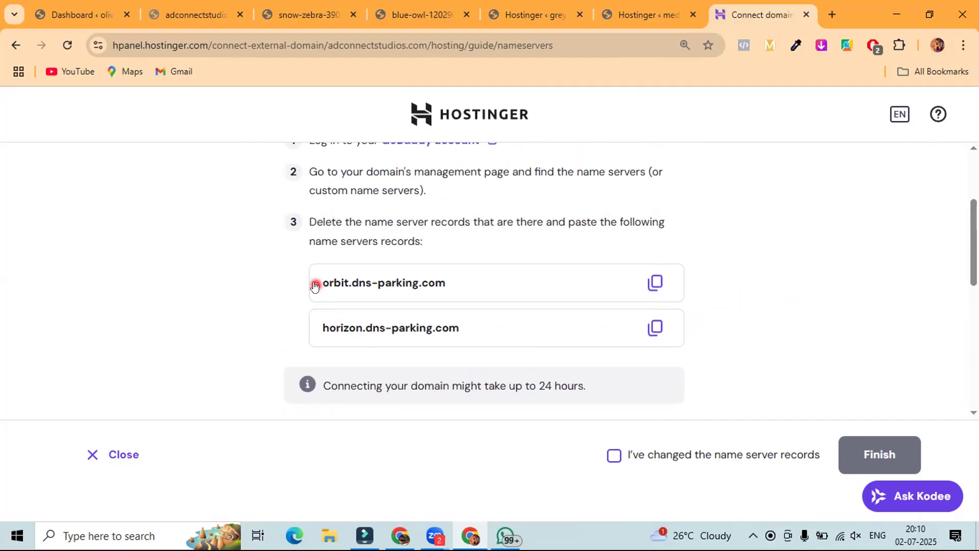
{"action": "left_click_drag", "start_coordinate": [319, 283], "coordinate": [343, 280]}
{"action": "key", "text": "ctrl+c"}
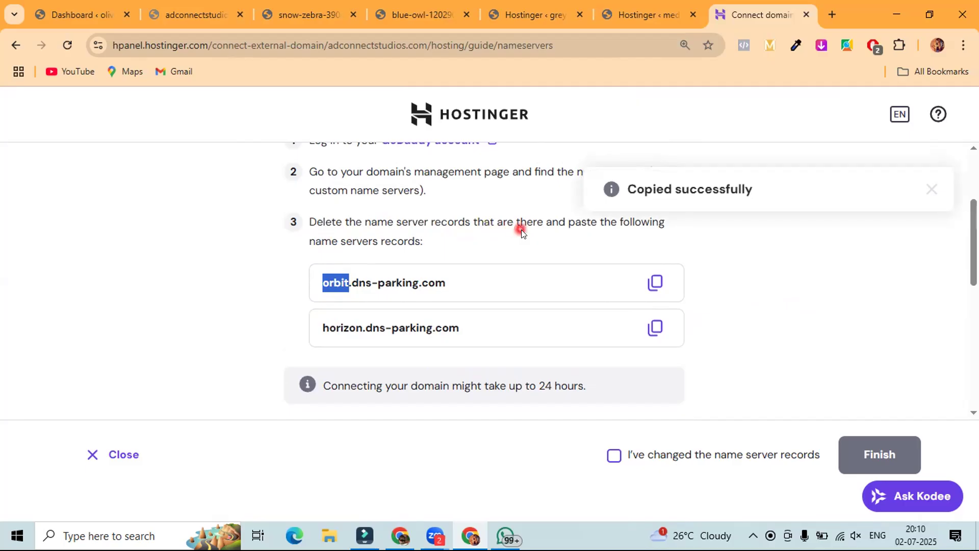
{"action": "left_click", "coordinate": [485, 247]}
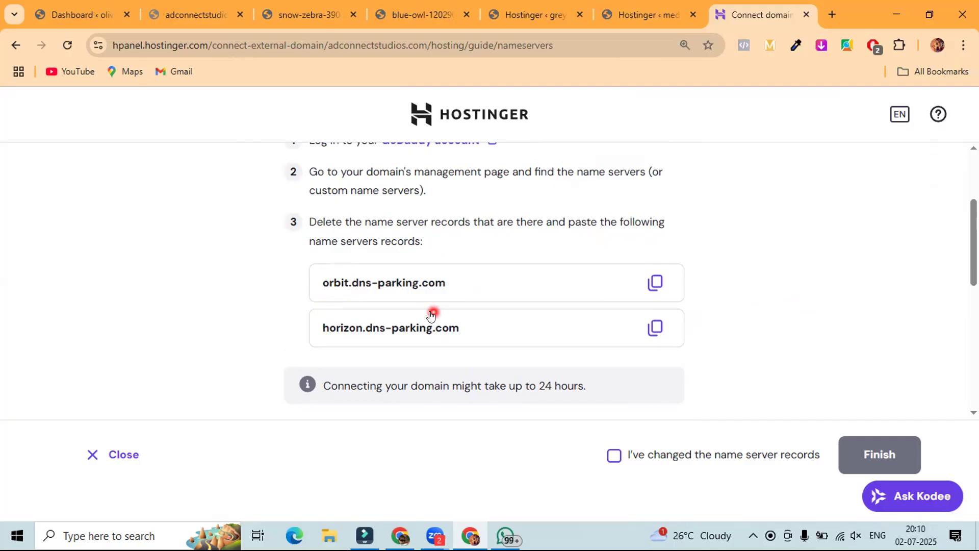
{"action": "left_click", "coordinate": [188, 19]}
Retry adconnectstudios.com, reload the snow-zebra site, and start a new blank tab.
{"action": "left_click", "coordinate": [68, 44]}
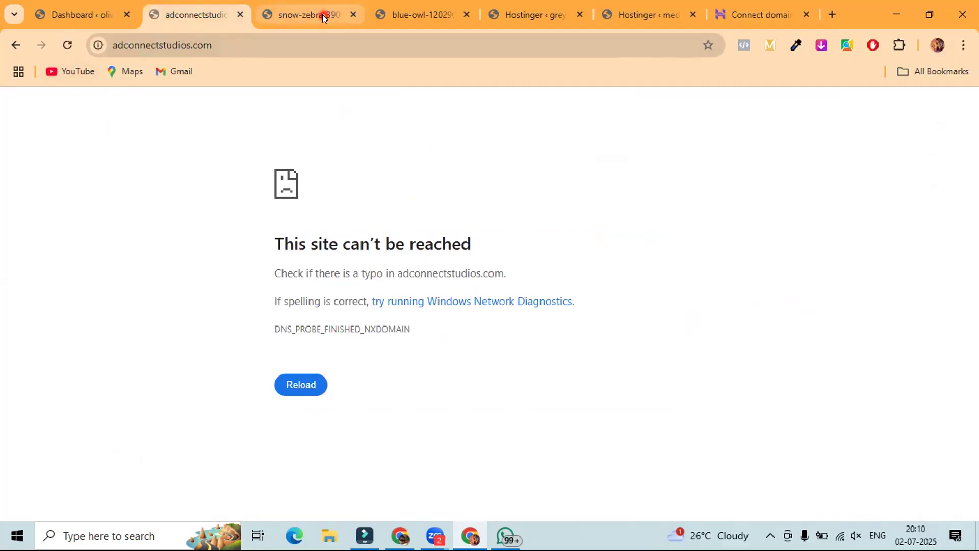
{"action": "left_click", "coordinate": [322, 18]}
{"action": "left_click", "coordinate": [64, 38]}
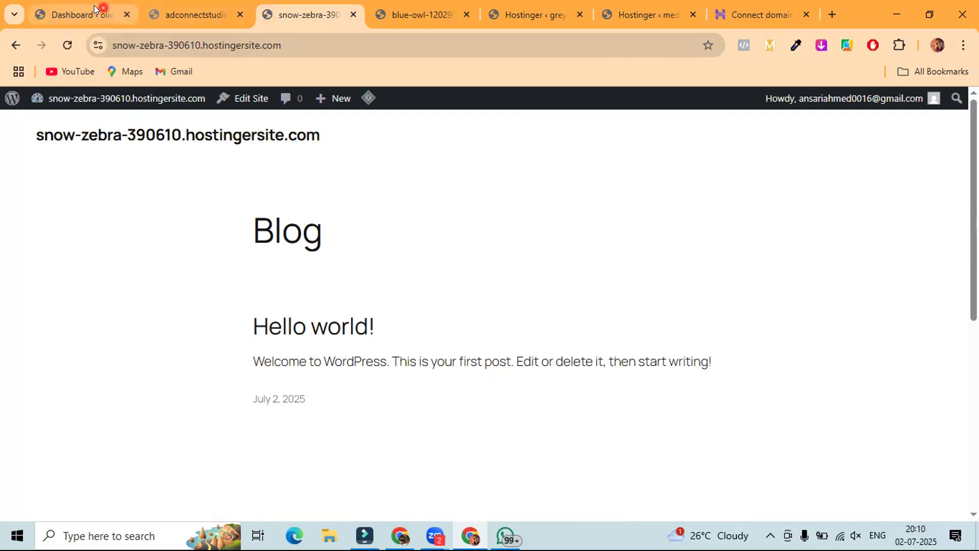
{"action": "mouse_move", "coordinate": [94, 9]}
{"action": "left_click", "coordinate": [71, 12]}
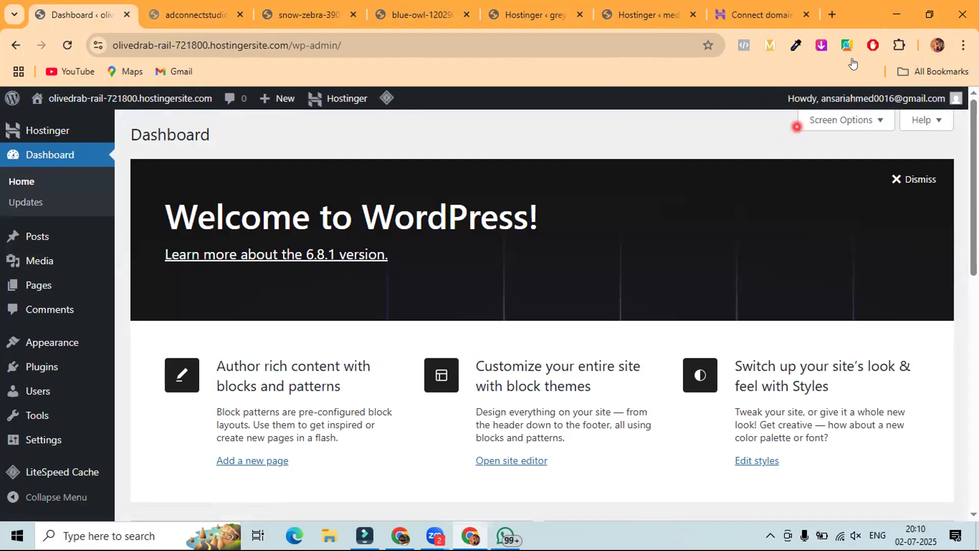
{"action": "left_click", "coordinate": [832, 14]}
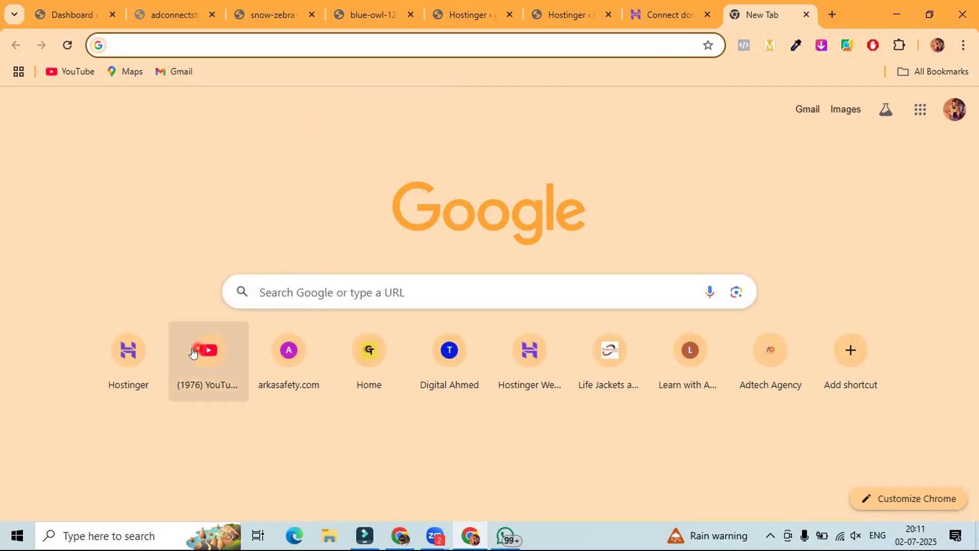
Go to thedigitalahmed.com/wp-admin/plugins.php, landing on the site's WordPress login screen.
{"action": "left_click", "coordinate": [308, 44]}
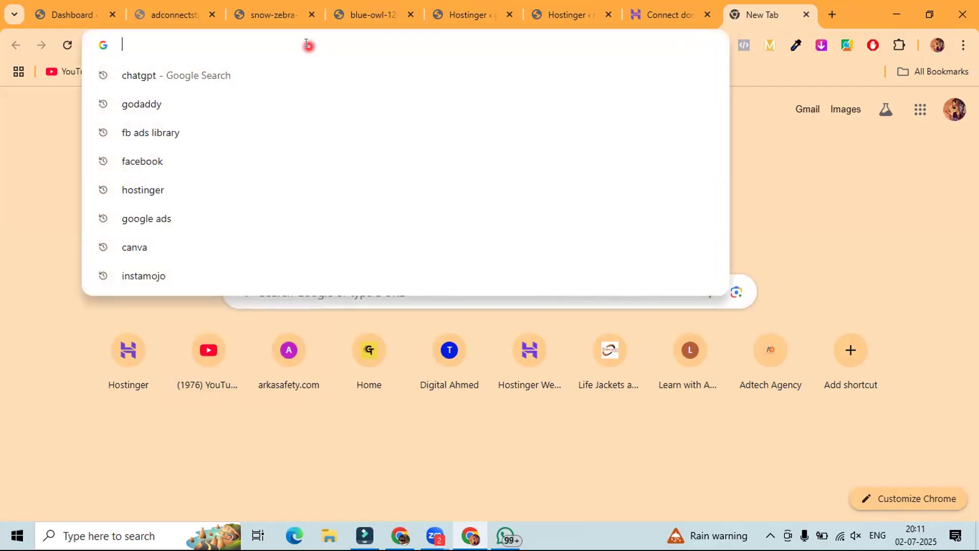
{"action": "type", "text": "thedigit"}
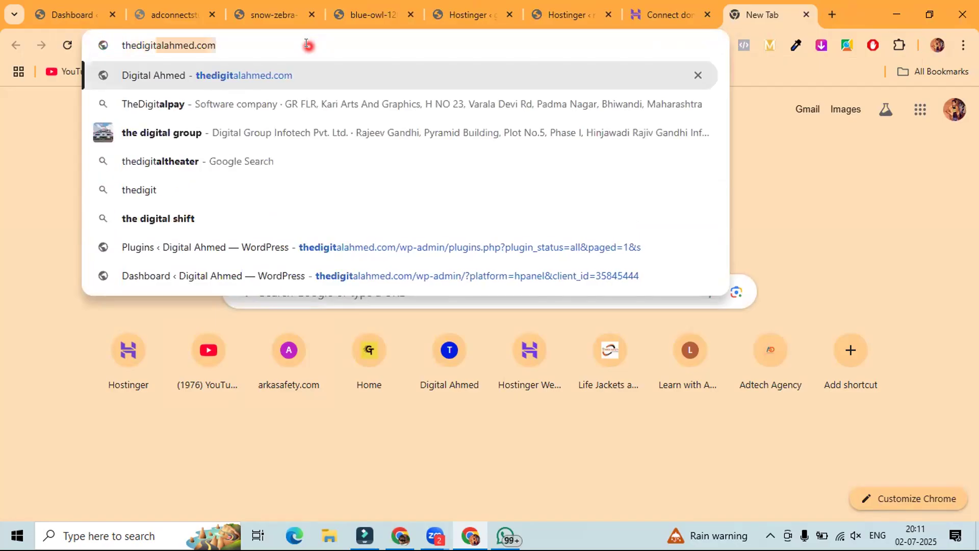
{"action": "key", "text": "Right"}
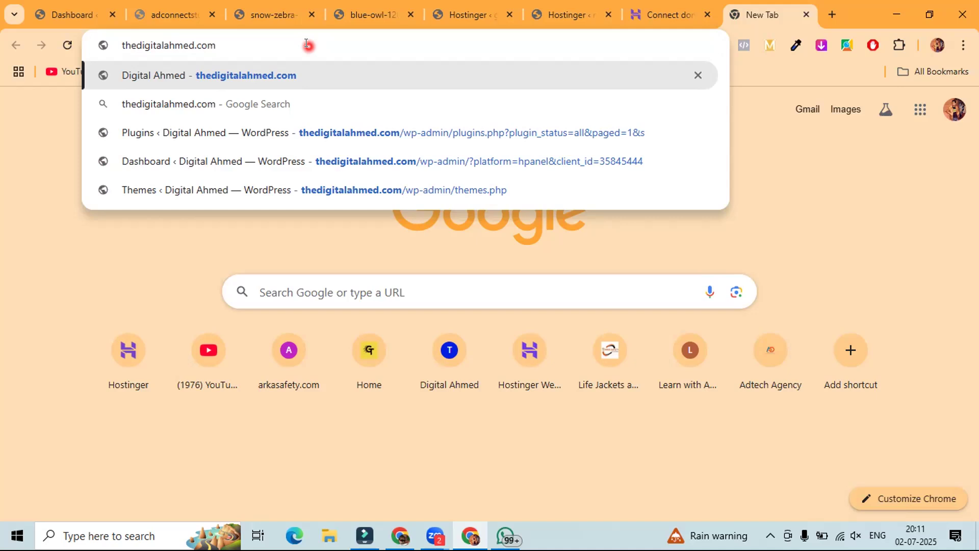
{"action": "type", "text": "/"}
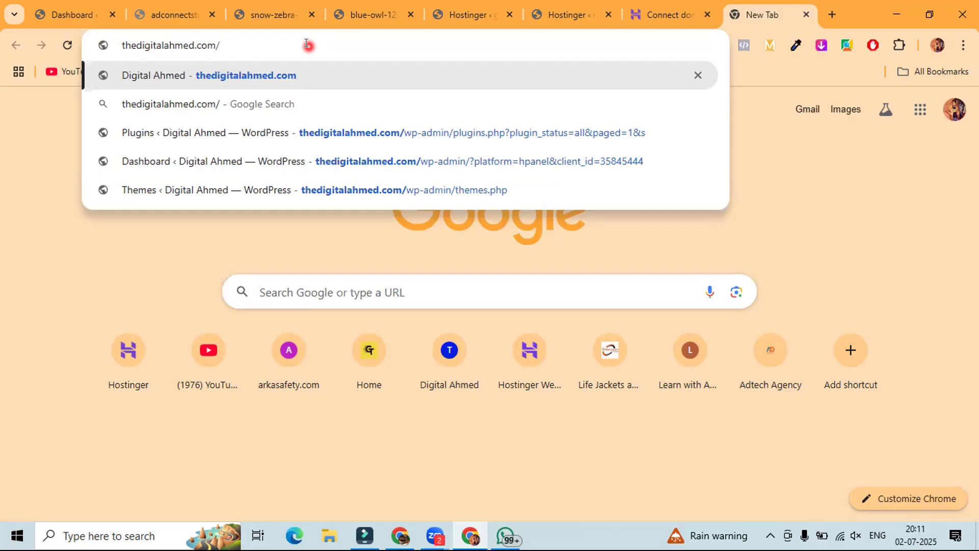
{"action": "type", "text": "wp"}
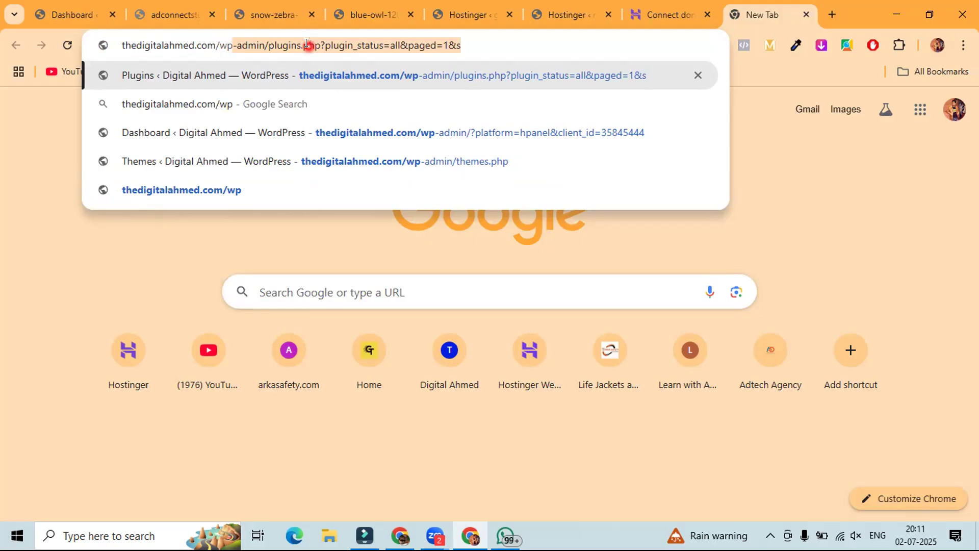
{"action": "type", "text": "-admin/plugins.php?plugin_status=all&paged=1&s"}
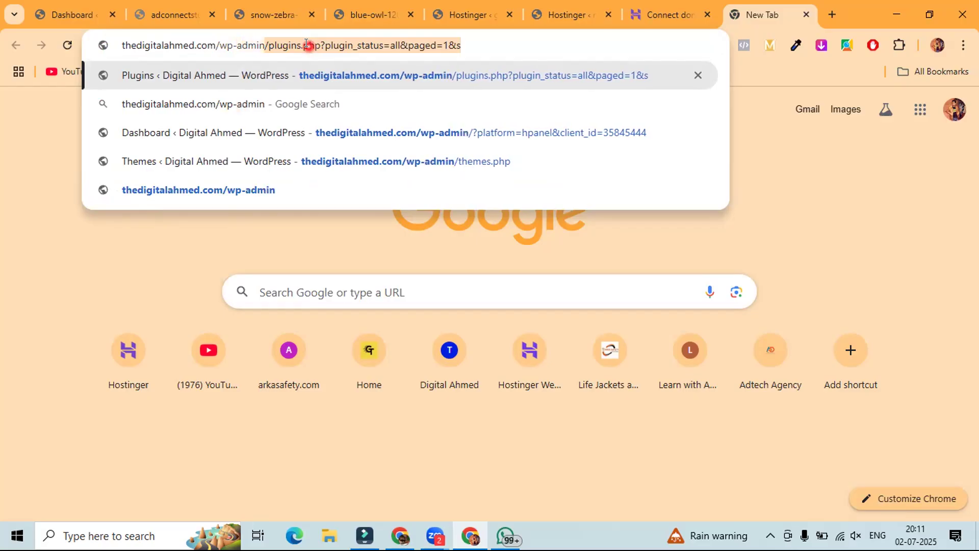
{"action": "key", "text": "Right"}
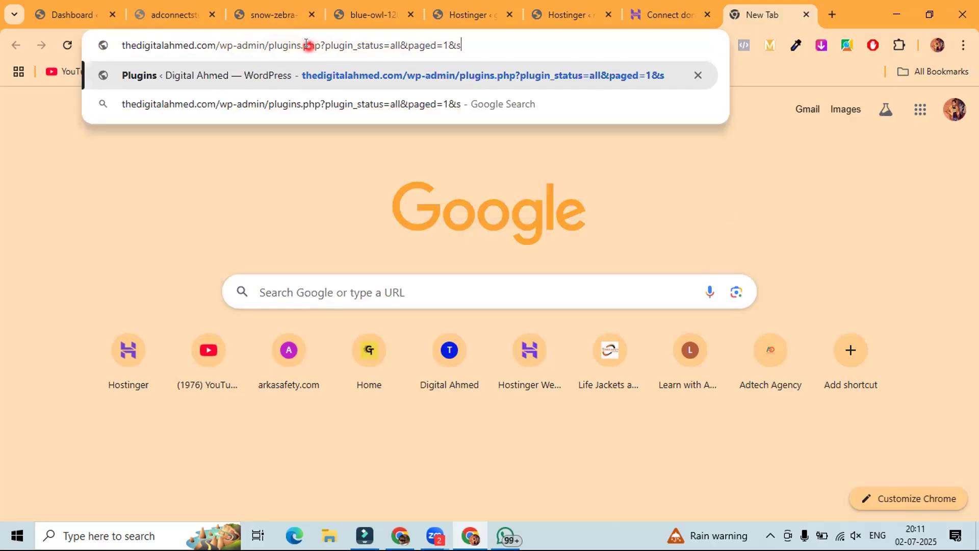
{"action": "key", "text": "BackSpace"}
{"action": "key", "text": "BackSpace"}
{"action": "key", "text": "BackSpace"}
{"action": "key", "text": "BackSpace"}
{"action": "key", "text": "BackSpace"}
{"action": "key", "text": "BackSpace"}
{"action": "key", "text": "BackSpace"}
{"action": "key", "text": "BackSpace"}
{"action": "key", "text": "BackSpace"}
{"action": "key", "text": "BackSpace"}
{"action": "key", "text": "BackSpace"}
{"action": "key", "text": "BackSpace"}
{"action": "key", "text": "BackSpace"}
{"action": "key", "text": "BackSpace"}
{"action": "key", "text": "BackSpace"}
{"action": "key", "text": "BackSpace"}
{"action": "key", "text": "BackSpace"}
{"action": "key", "text": "BackSpace"}
{"action": "key", "text": "BackSpace"}
{"action": "key", "text": "BackSpace"}
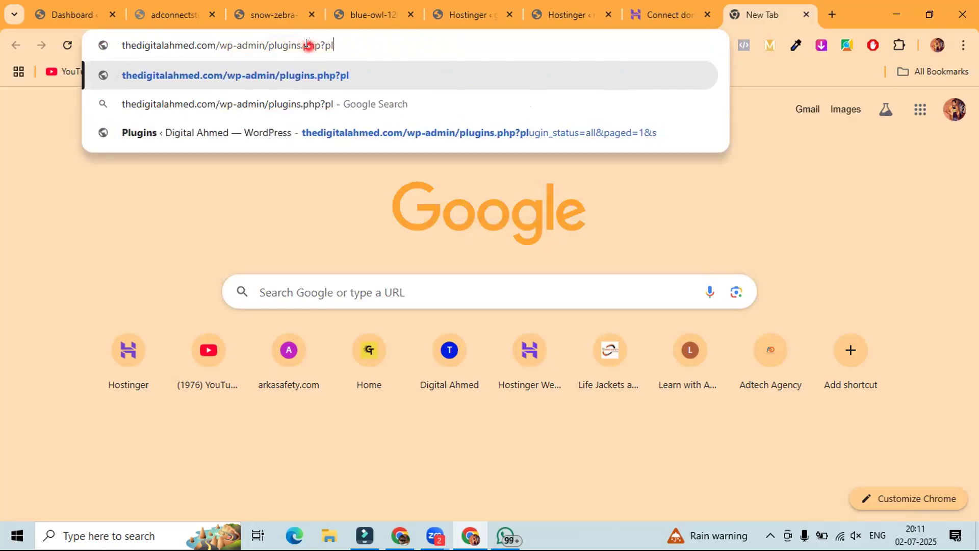
{"action": "key", "text": "BackSpace"}
{"action": "key", "text": "BackSpace"}
{"action": "key", "text": "BackSpace"}
{"action": "key", "text": "BackSpace"}
{"action": "key", "text": "BackSpace"}
{"action": "key", "text": "BackSpace"}
{"action": "key", "text": "BackSpace"}
{"action": "key", "text": "BackSpace"}
{"action": "key", "text": "BackSpace"}
{"action": "key", "text": "BackSpace"}
{"action": "key", "text": "BackSpace"}
{"action": "key", "text": "BackSpace"}
{"action": "key", "text": "BackSpace"}
{"action": "key", "text": "BackSpace"}
{"action": "key", "text": "BackSpace"}
{"action": "key", "text": "BackSpace"}
{"action": "type", "text": "n"}
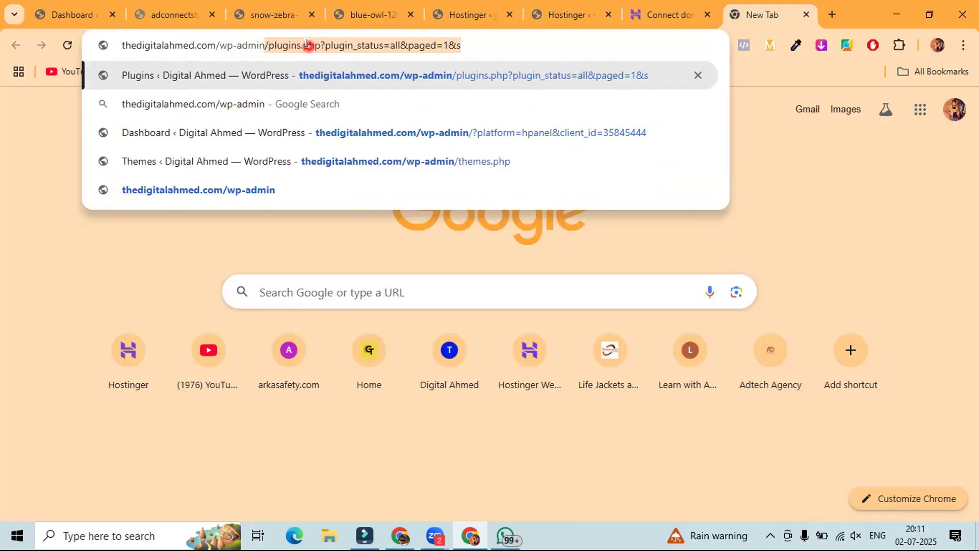
{"action": "key", "text": "Return"}
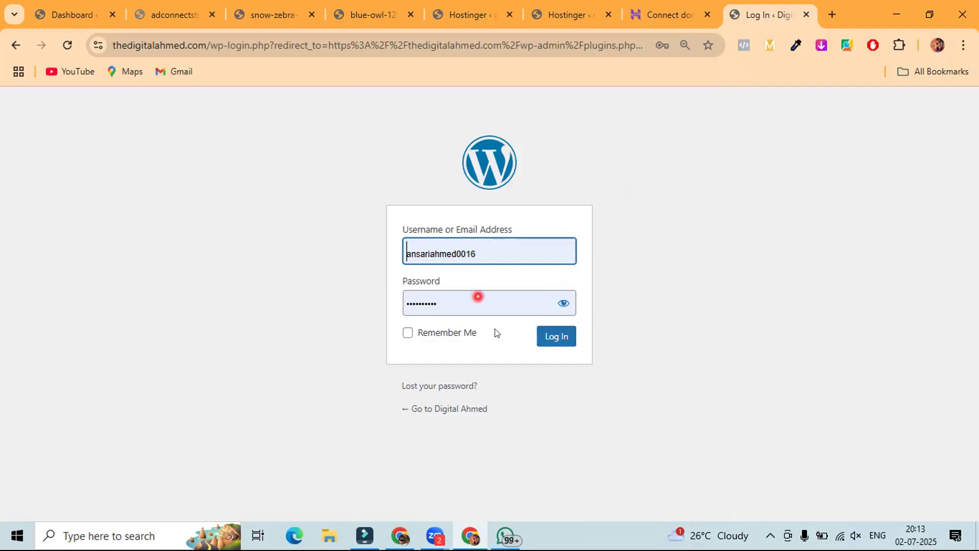
Retry the rejected login using the saved e-mail, then return to the hostingersite.com dashboard.
{"action": "left_click", "coordinate": [552, 338]}
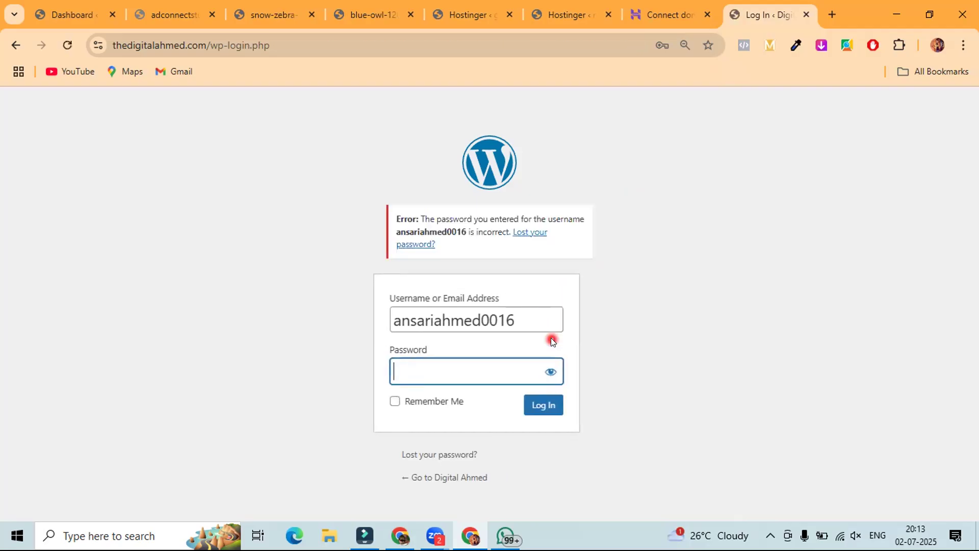
{"action": "left_click", "coordinate": [451, 377]}
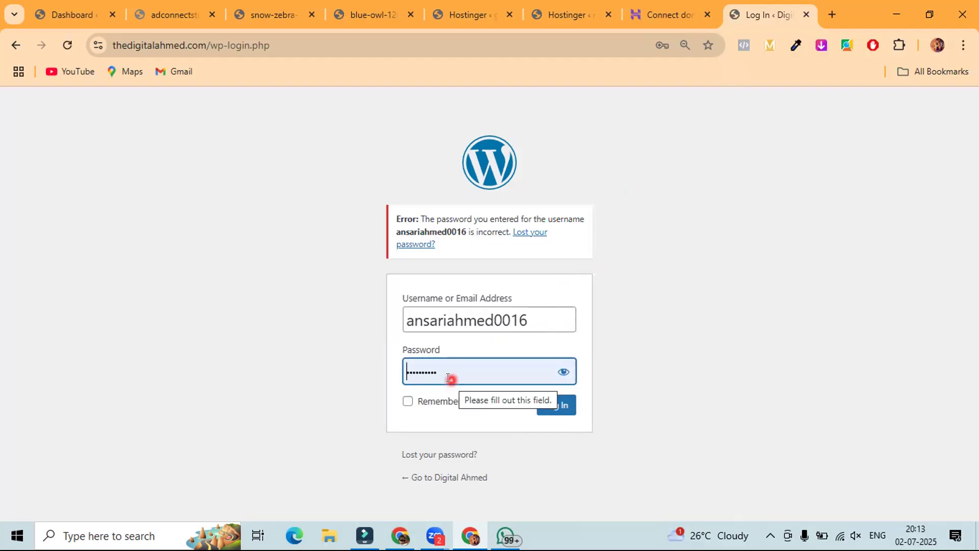
{"action": "left_click", "coordinate": [534, 319]}
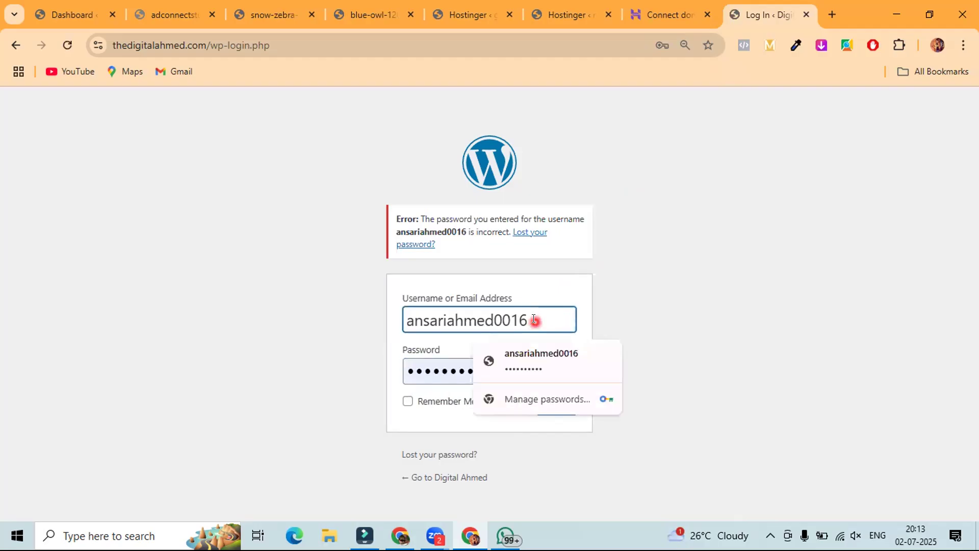
{"action": "type", "text": "@gmail.com"}
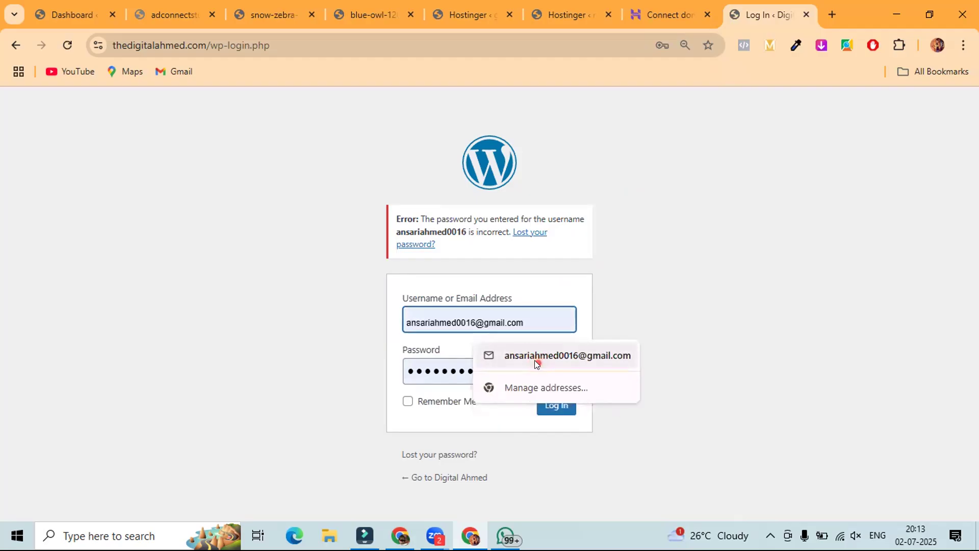
{"action": "left_click", "coordinate": [534, 360]}
{"action": "left_click", "coordinate": [549, 411]}
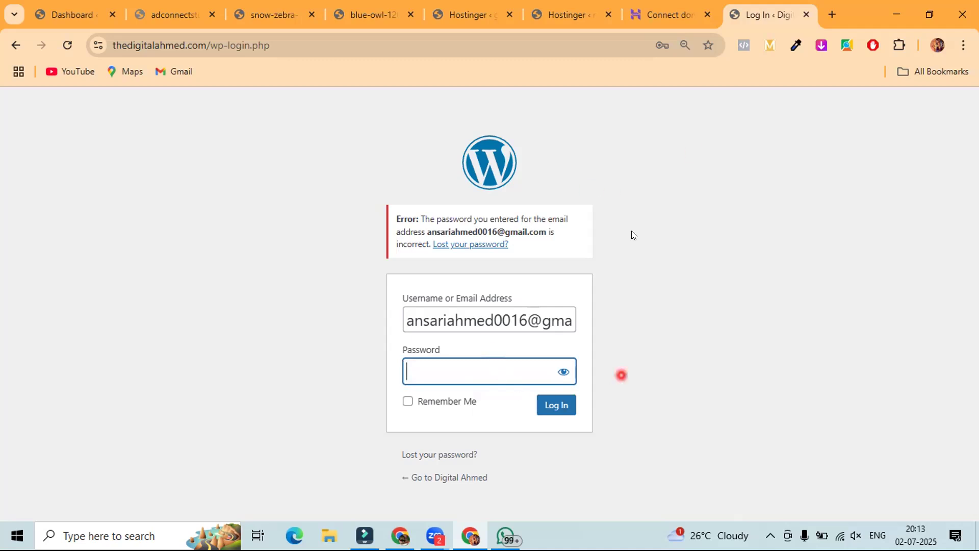
{"action": "left_click", "coordinate": [72, 17]}
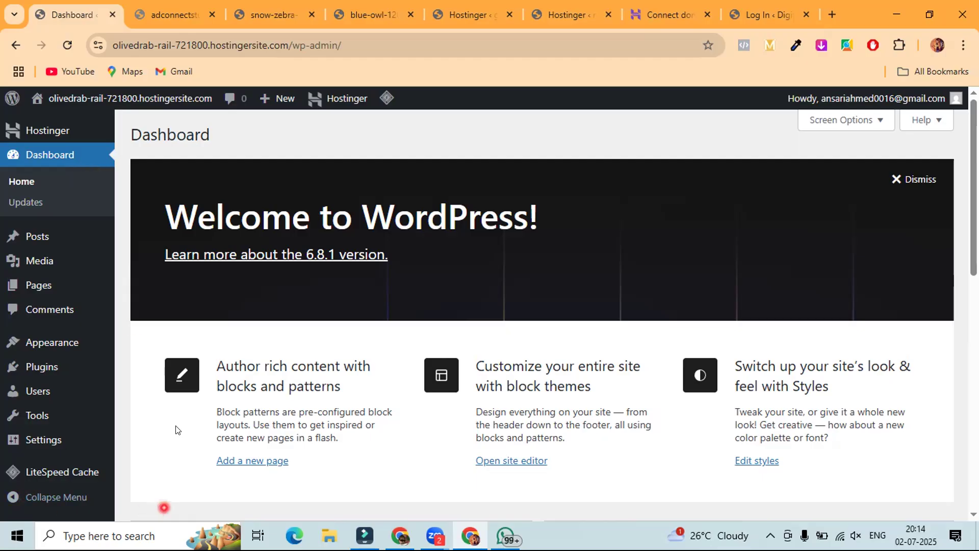
{"action": "mouse_move", "coordinate": [60, 112]}
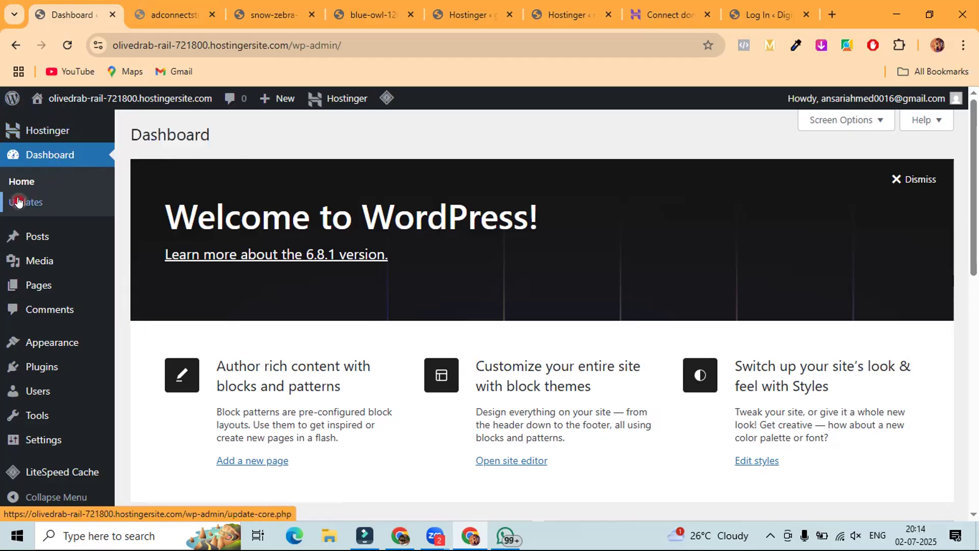
{"action": "left_click", "coordinate": [30, 184]}
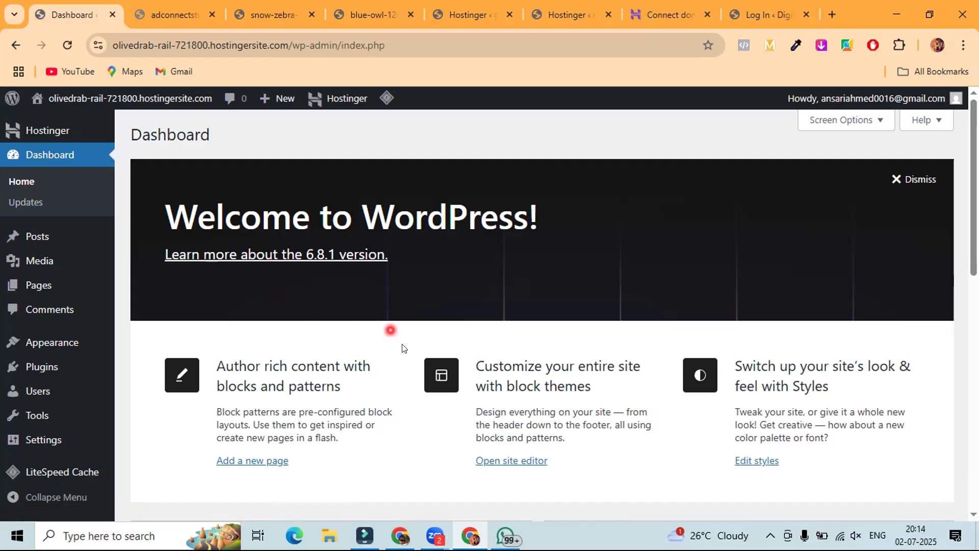
{"action": "scroll", "coordinate": [413, 359], "scroll_direction": "down", "scroll_amount": 3}
{"action": "scroll", "coordinate": [412, 357], "scroll_direction": "down", "scroll_amount": 5}
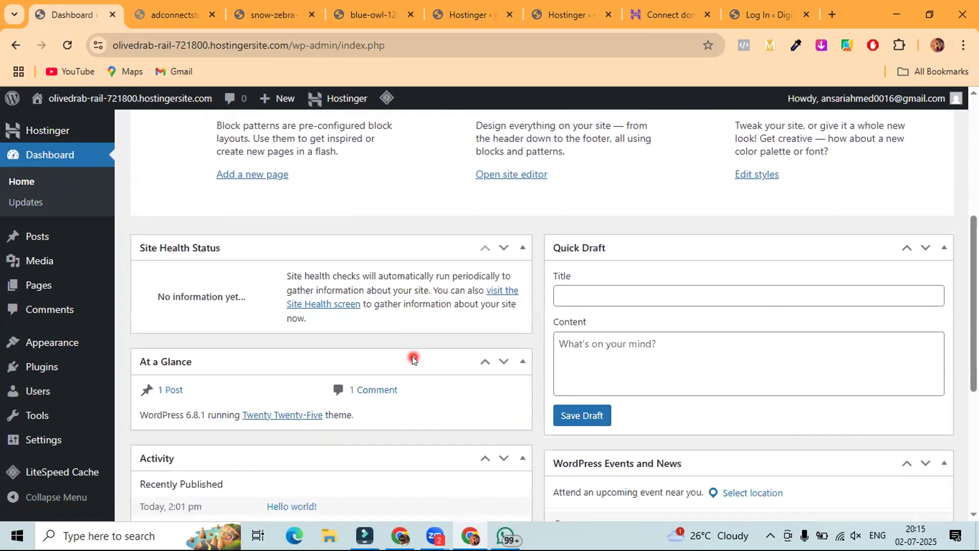
{"action": "scroll", "coordinate": [411, 356], "scroll_direction": "down", "scroll_amount": 3}
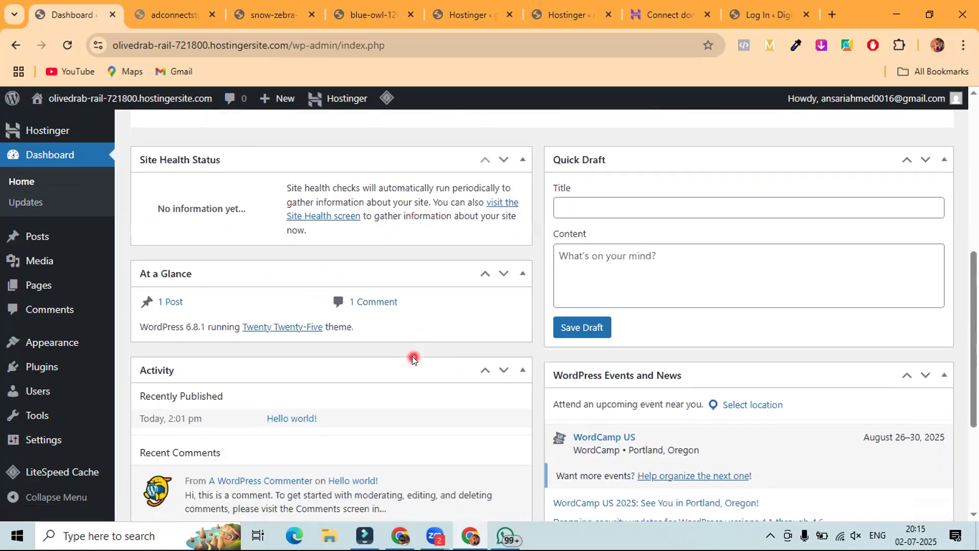
{"action": "scroll", "coordinate": [411, 360], "scroll_direction": "down", "scroll_amount": 2}
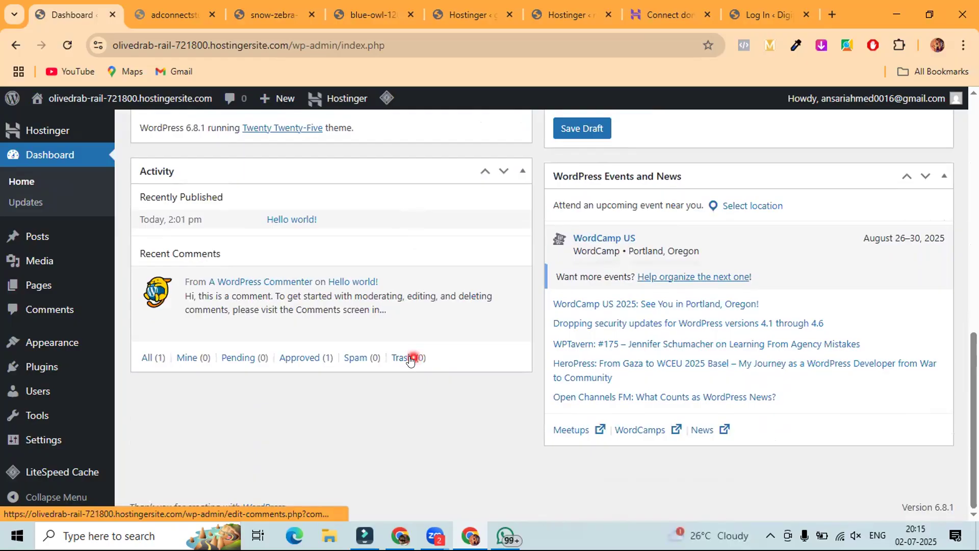
{"action": "scroll", "coordinate": [411, 357], "scroll_direction": "up", "scroll_amount": 7}
{"action": "scroll", "coordinate": [410, 355], "scroll_direction": "up", "scroll_amount": 6}
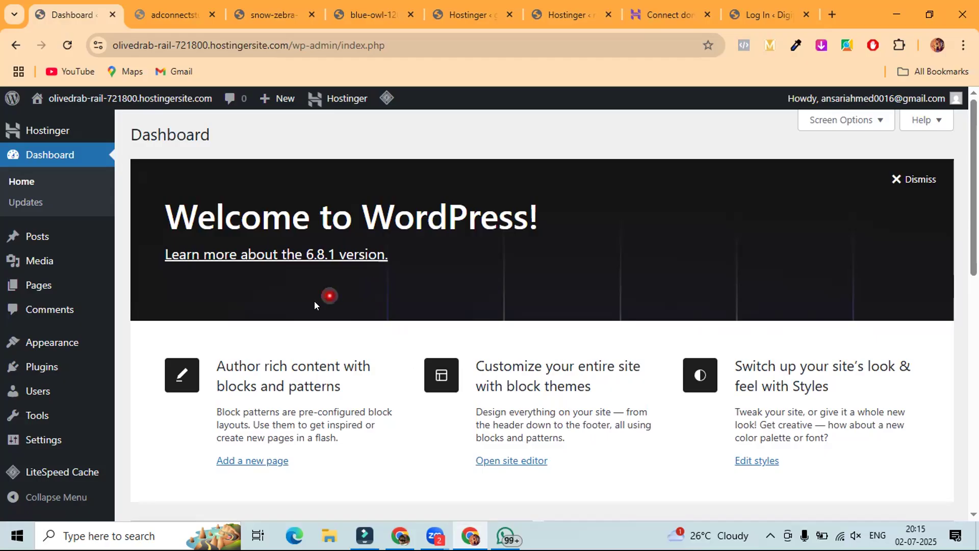
View the WordPress Posts section, then start a new blank browser tab.
{"action": "mouse_move", "coordinate": [56, 124]}
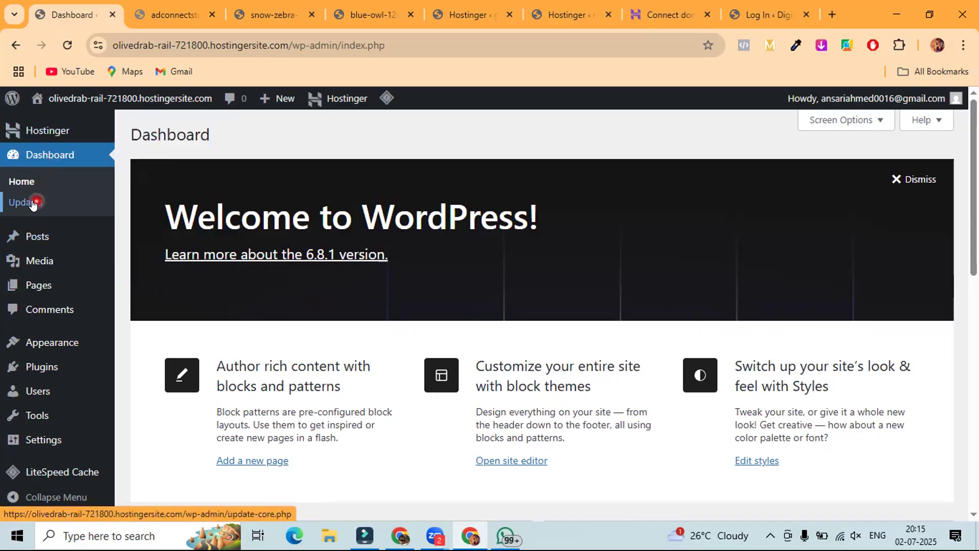
{"action": "mouse_move", "coordinate": [31, 234]}
{"action": "left_click", "coordinate": [49, 239]}
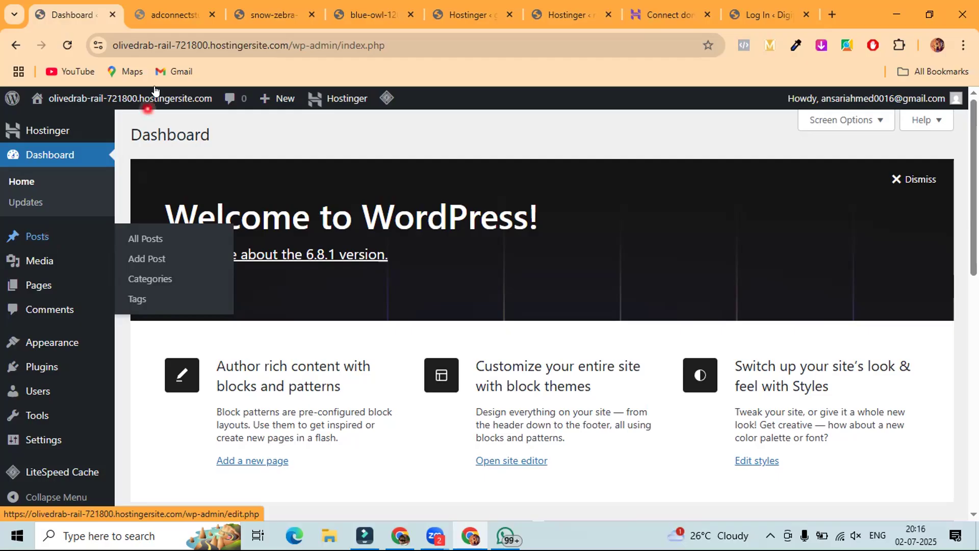
{"action": "mouse_move", "coordinate": [477, 3]}
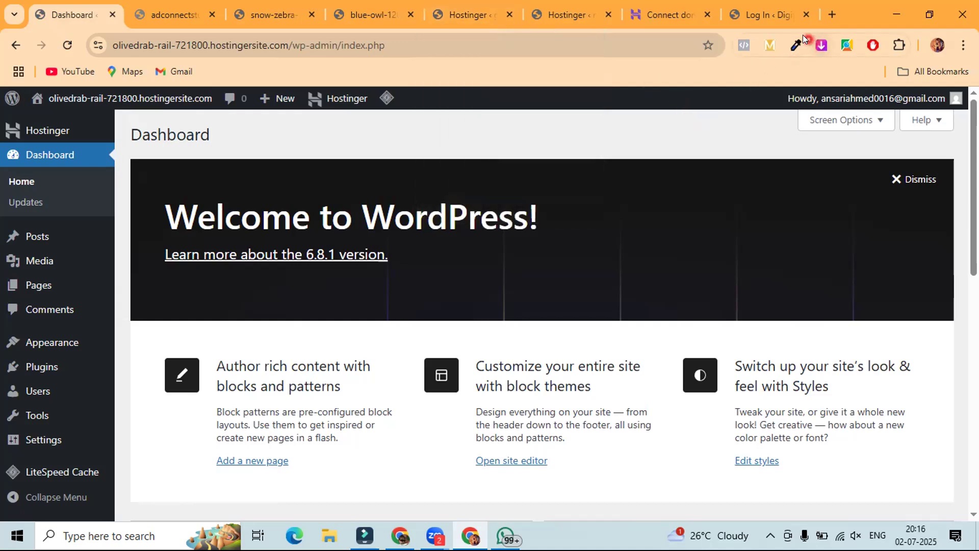
{"action": "left_click", "coordinate": [829, 16]}
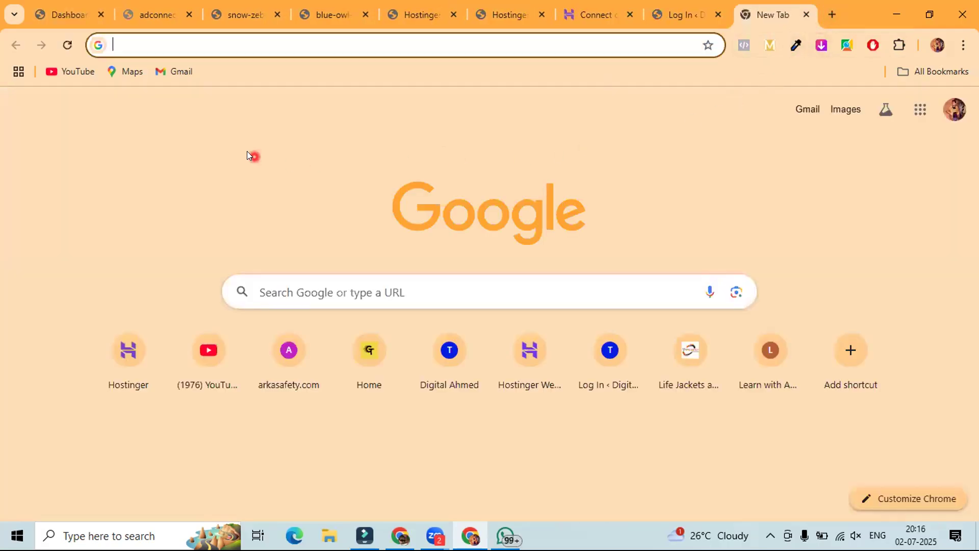
Return from the New Tab page to the olivedrab-rail-721800 WordPress Dashboard.
{"action": "left_click", "coordinate": [253, 42]}
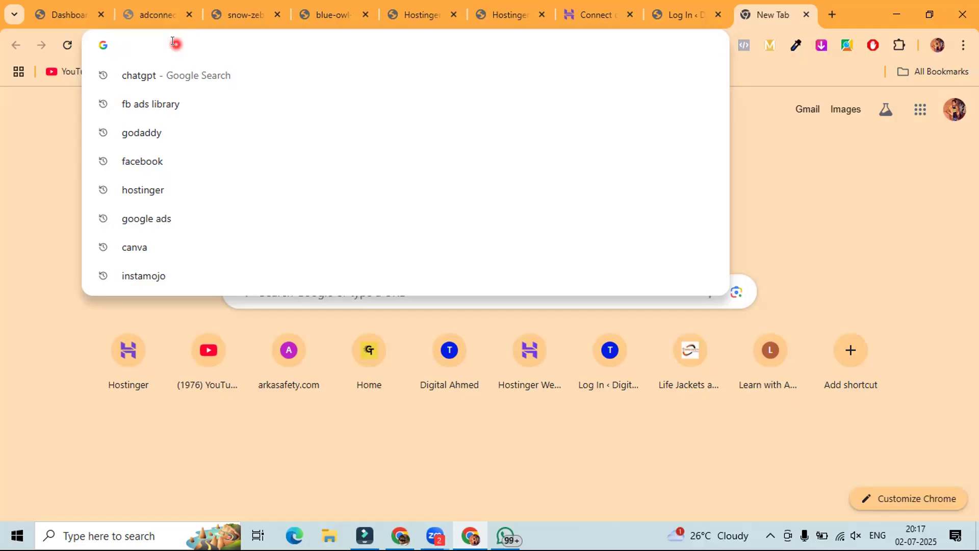
{"action": "left_click", "coordinate": [64, 13]}
{"action": "left_click", "coordinate": [109, 184]}
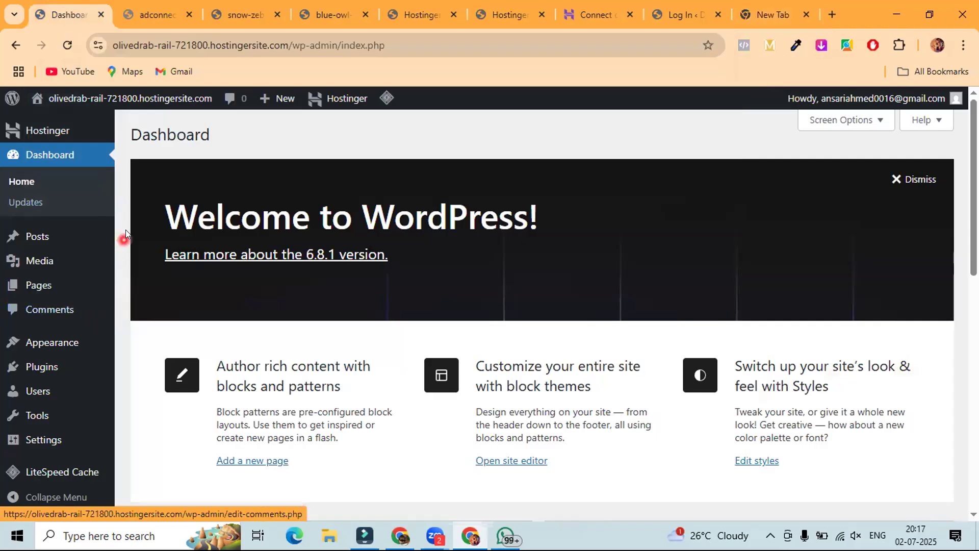
{"action": "left_click", "coordinate": [84, 234]}
View the Pages list, holding only a draft Privacy Policy, then go to the new tab.
{"action": "mouse_move", "coordinate": [53, 233]}
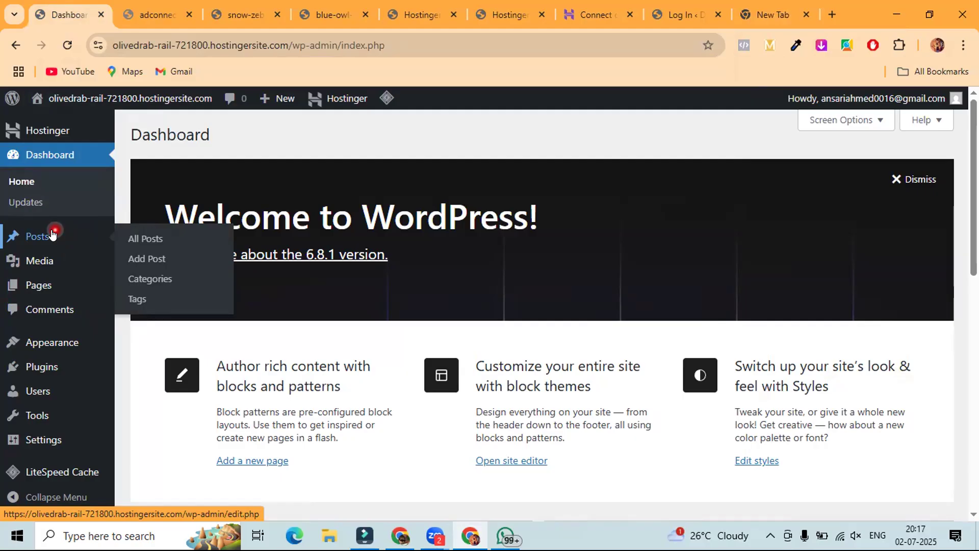
{"action": "mouse_move", "coordinate": [45, 266]}
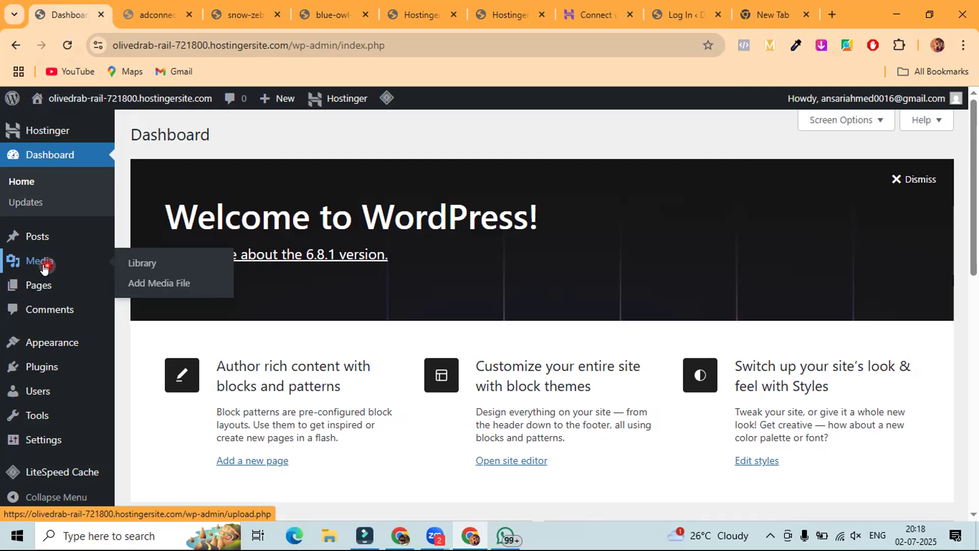
{"action": "mouse_move", "coordinate": [42, 285]}
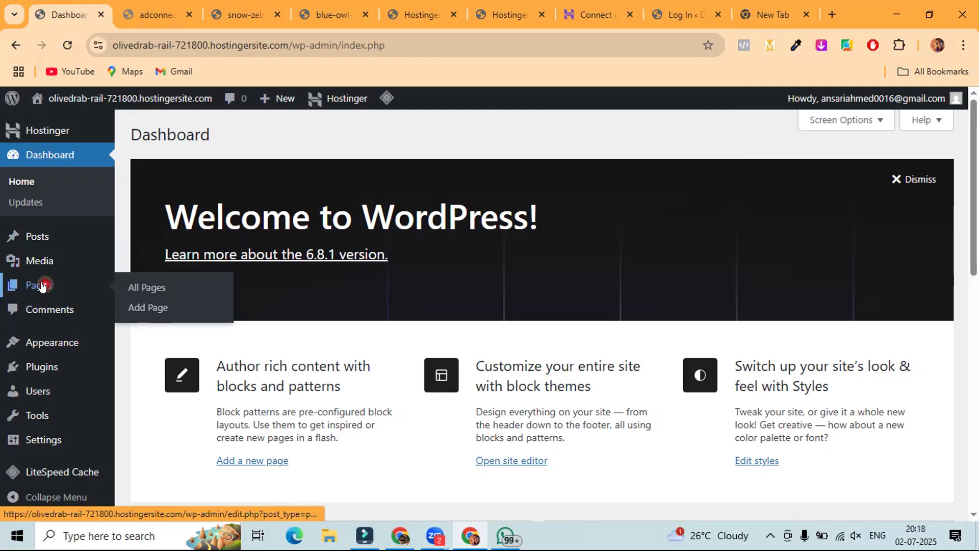
{"action": "left_click", "coordinate": [41, 285]}
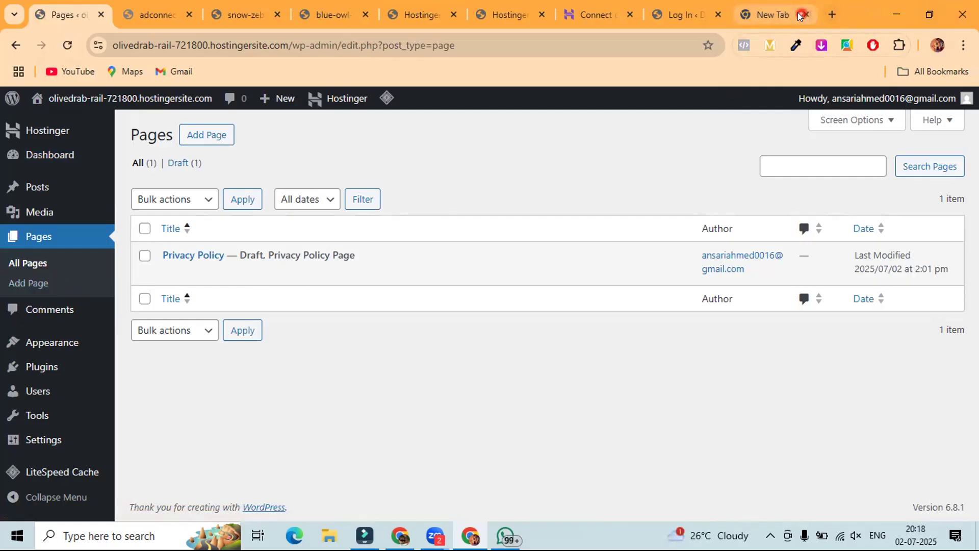
{"action": "left_click", "coordinate": [768, 15]}
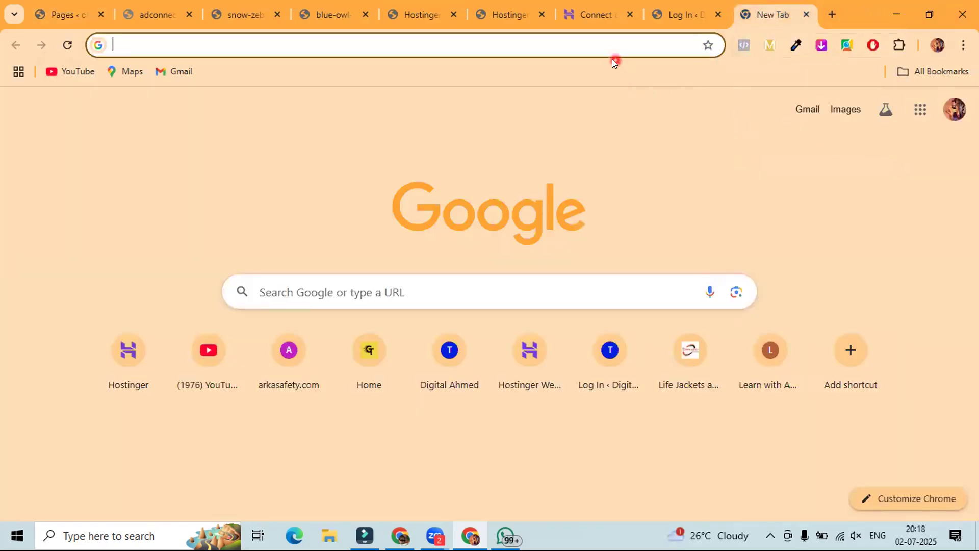
Load the Growtech Digital Academy site from its shortcut, then return to WordPress Pages.
{"action": "left_click", "coordinate": [363, 349]}
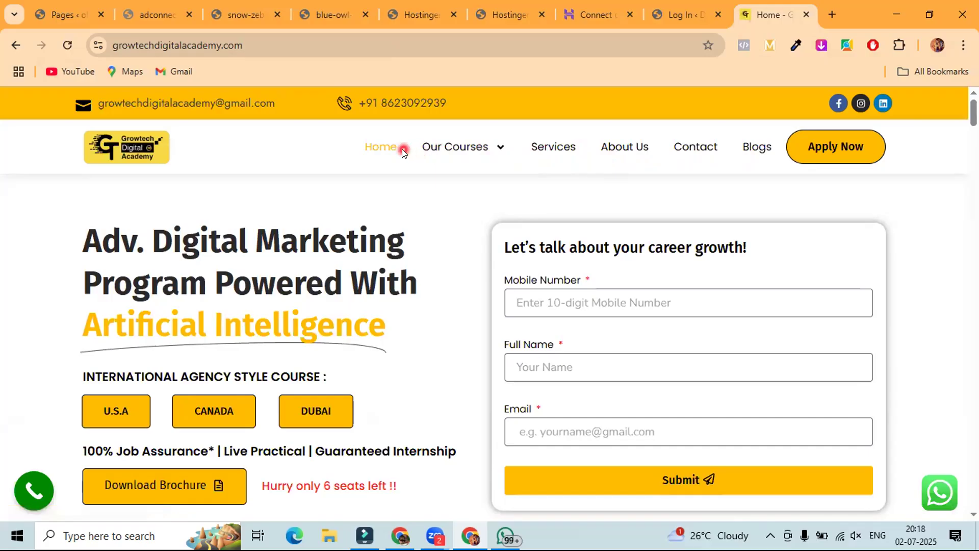
{"action": "left_click", "coordinate": [74, 13]}
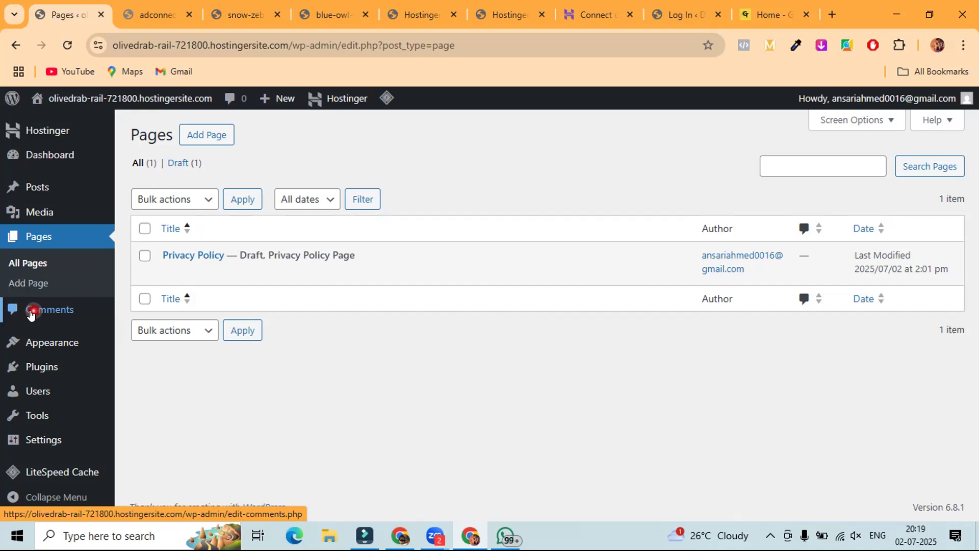
Open Appearance > Themes, showing three installed themes with Twenty Twenty-Five active.
{"action": "mouse_move", "coordinate": [38, 344]}
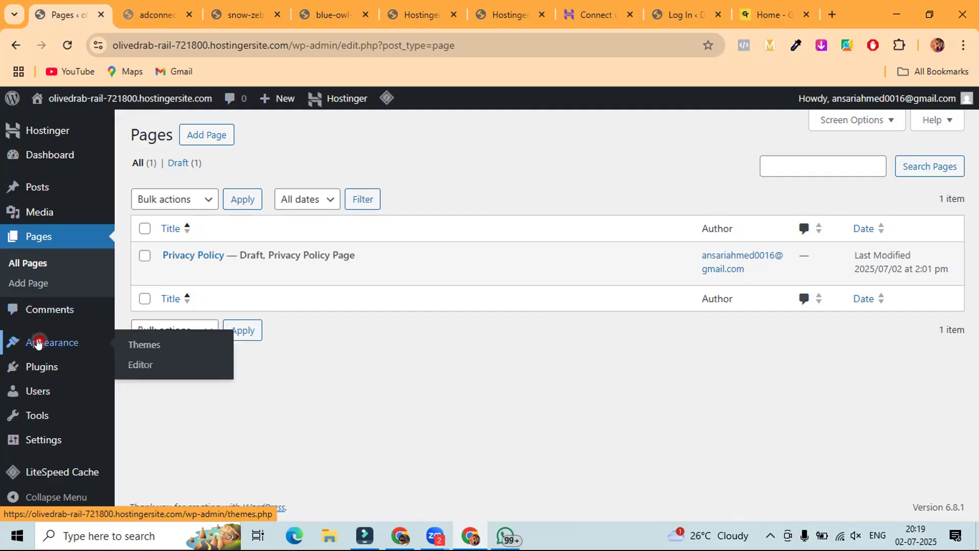
{"action": "left_click", "coordinate": [38, 343]}
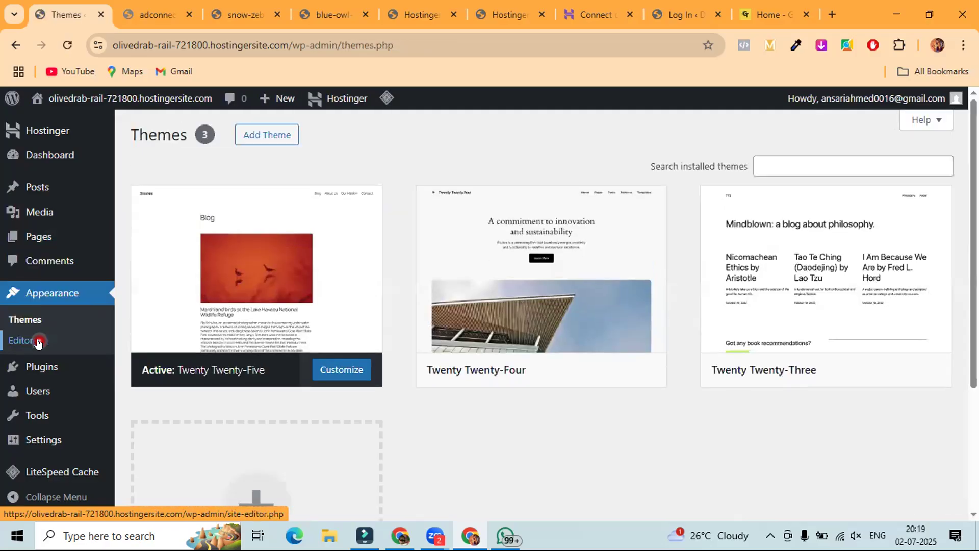
{"action": "left_click", "coordinate": [38, 343]}
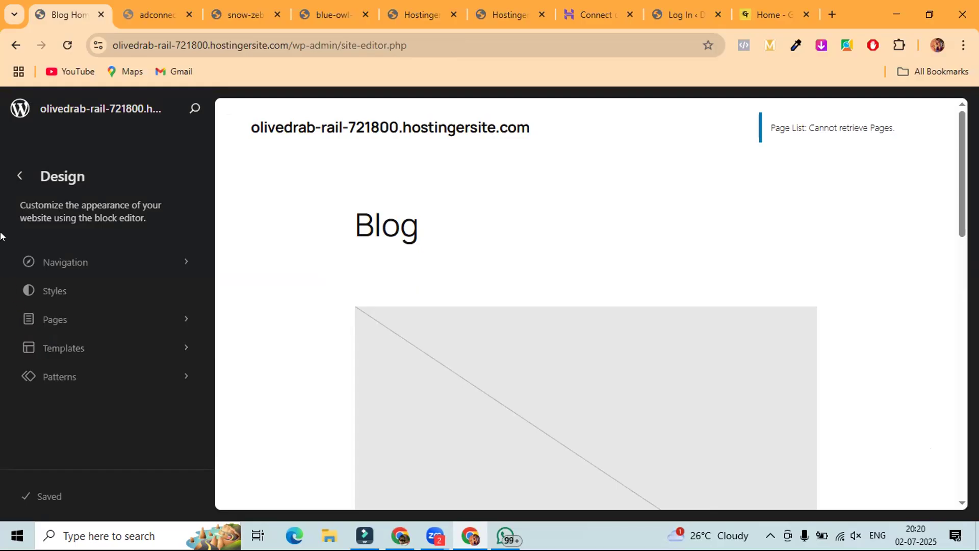
{"action": "left_click", "coordinate": [15, 47]}
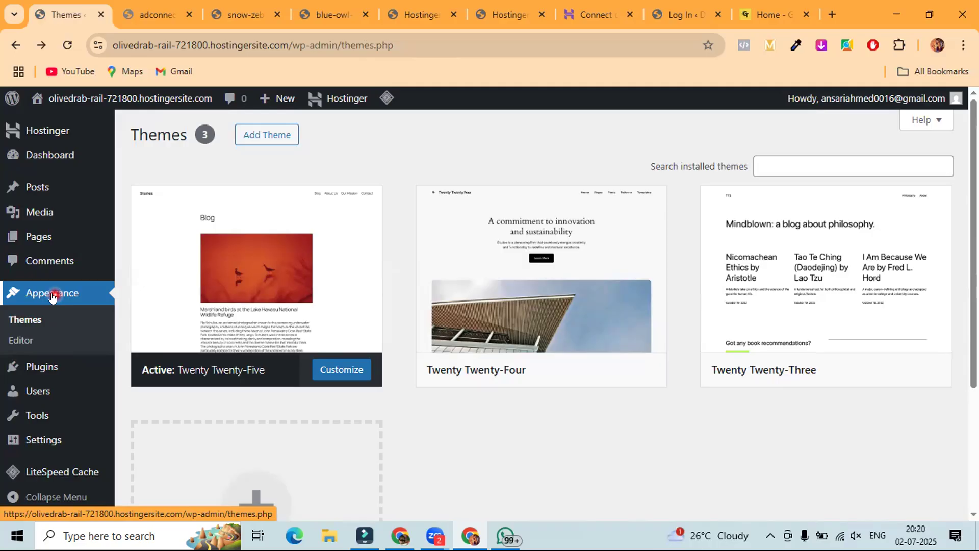
{"action": "mouse_move", "coordinate": [51, 366]}
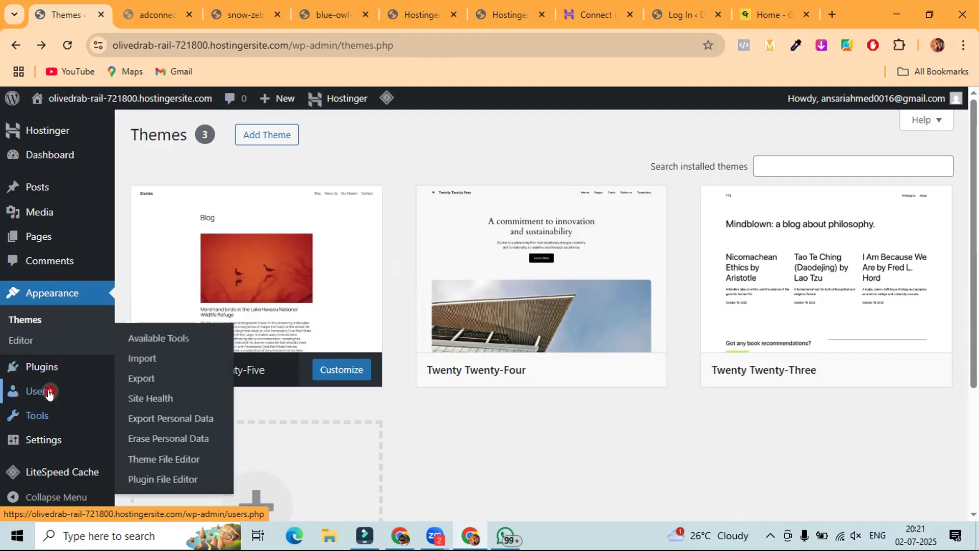
{"action": "mouse_move", "coordinate": [55, 386]}
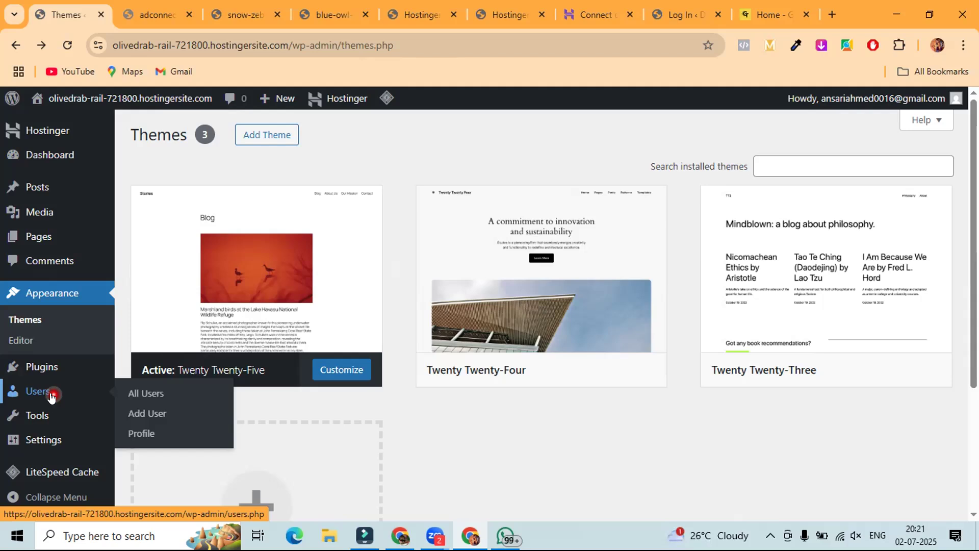
{"action": "mouse_move", "coordinate": [43, 417]}
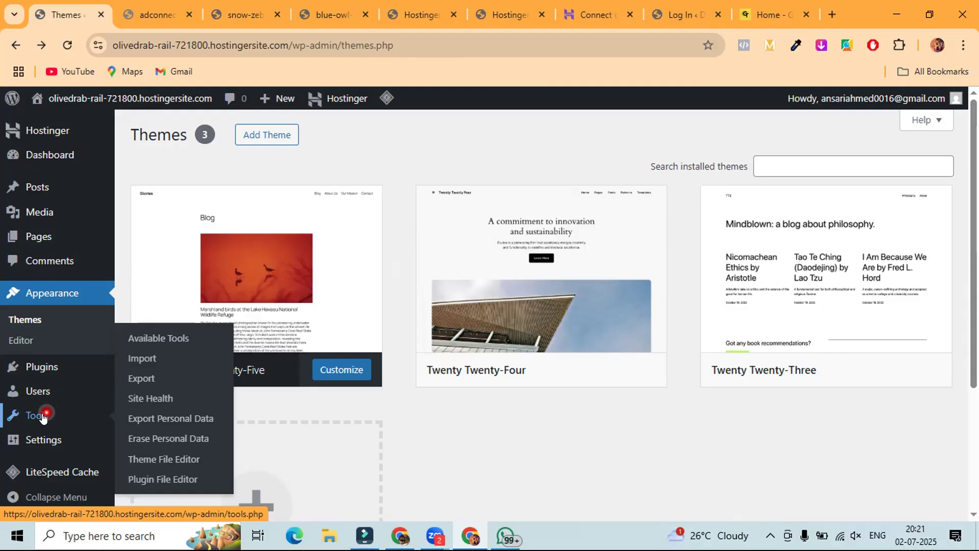
{"action": "mouse_move", "coordinate": [45, 441]}
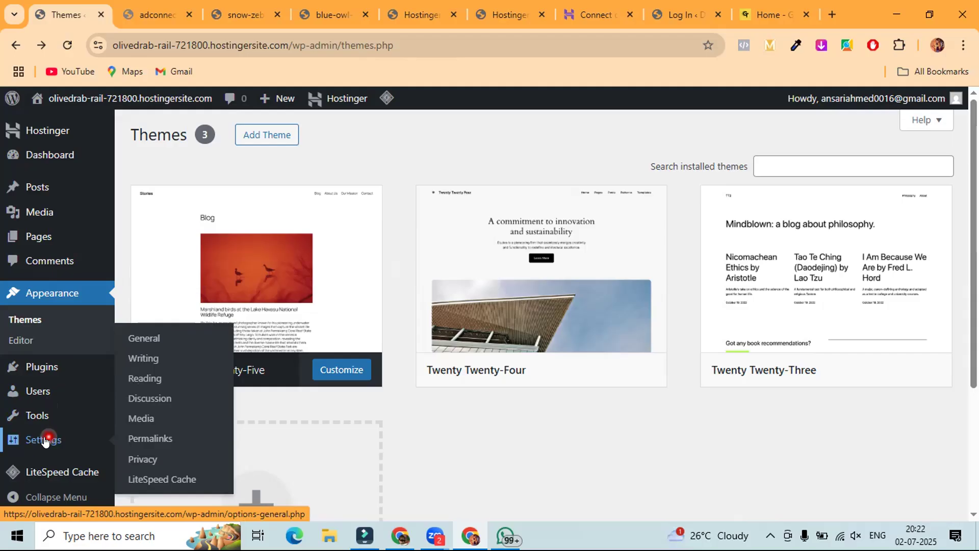
{"action": "mouse_move", "coordinate": [46, 466]}
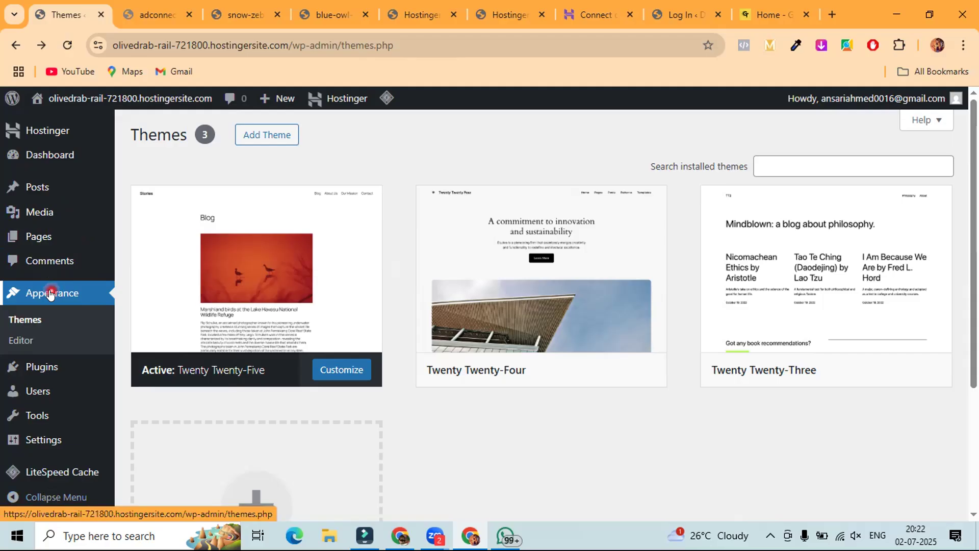
{"action": "mouse_move", "coordinate": [44, 368]}
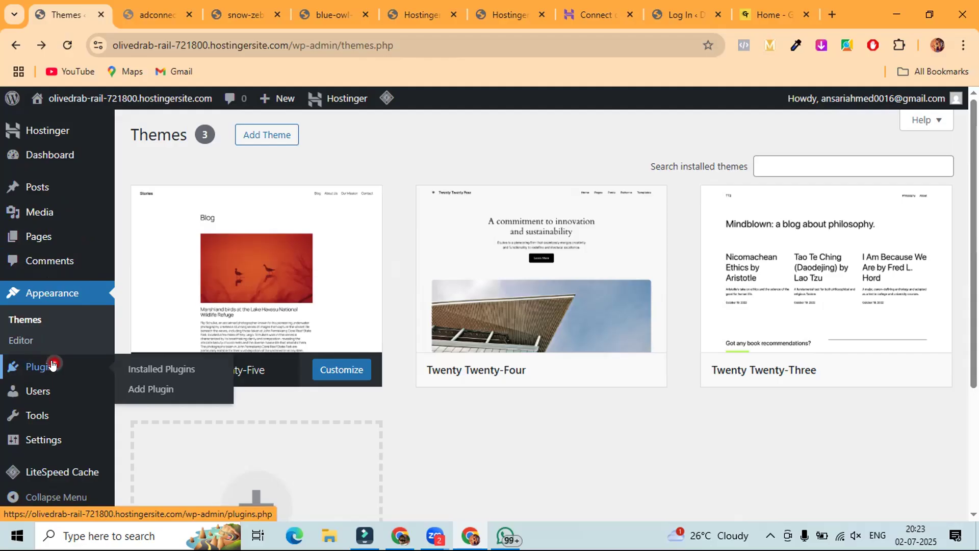
{"action": "mouse_move", "coordinate": [43, 441]}
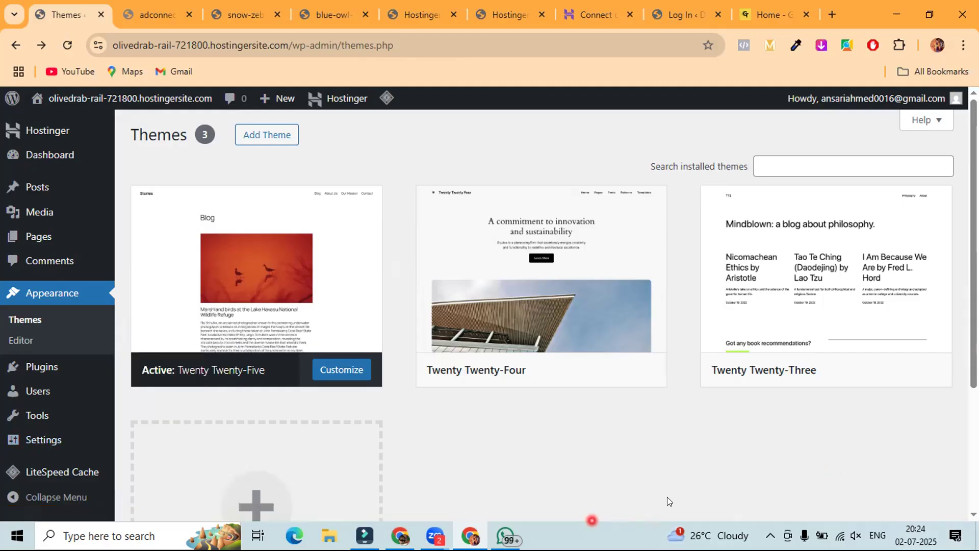
Switch to Zoom and bring the Teachmint whiteboard full screen from the tablet's recent apps.
{"action": "left_click", "coordinate": [569, 511]}
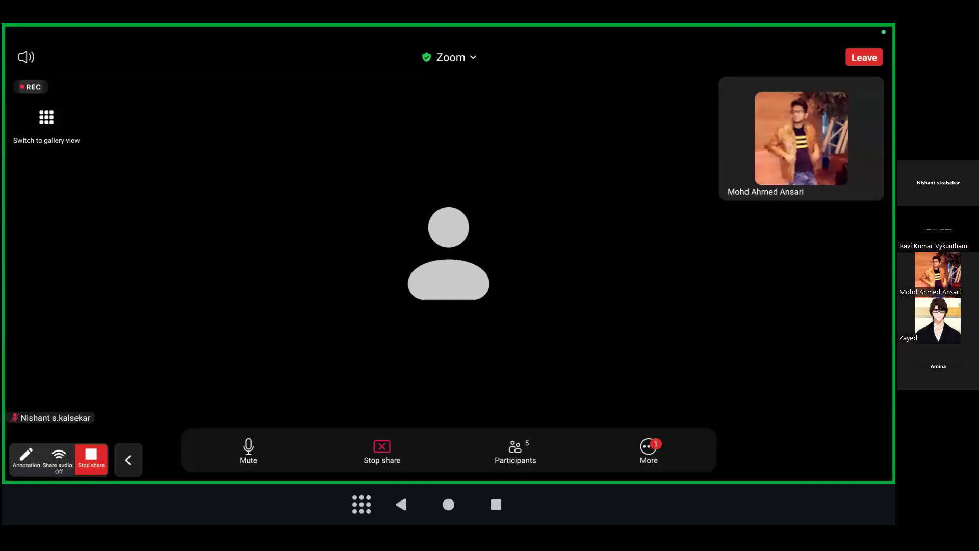
{"action": "left_click", "coordinate": [495, 504]}
{"action": "left_click_drag", "start_coordinate": [448, 259], "coordinate": [704, 259]}
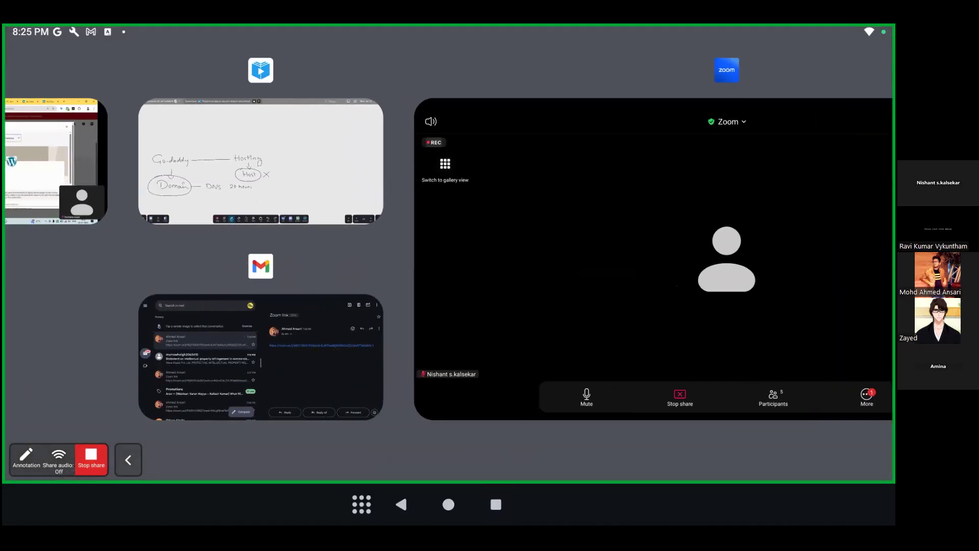
{"action": "left_click", "coordinate": [250, 161]}
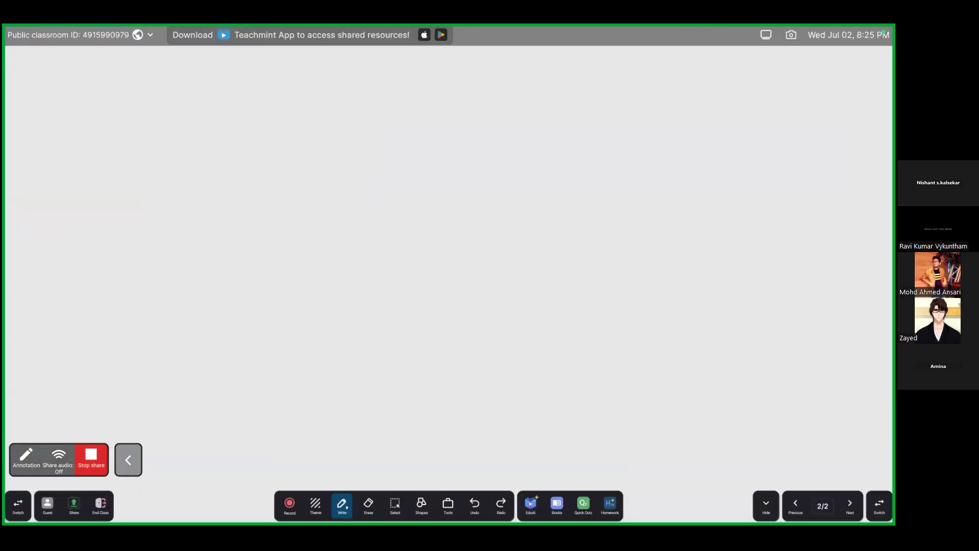
Collapse the share toolbar and handwrite the heading 'woodpress website login'.
{"action": "left_click", "coordinate": [128, 460]}
{"action": "left_click_drag", "start_coordinate": [70, 215], "coordinate": [102, 205]}
{"action": "left_click_drag", "start_coordinate": [116, 206], "coordinate": [170, 210]}
{"action": "mouse_move", "coordinate": [185, 204]}
{"action": "left_mouse_down"}
{"action": "mouse_move", "coordinate": [177, 211]}
{"action": "mouse_move", "coordinate": [270, 193]}
{"action": "mouse_move", "coordinate": [284, 207]}
{"action": "mouse_move", "coordinate": [278, 200]}
{"action": "left_mouse_up"}
{"action": "mouse_move", "coordinate": [255, 192]}
{"action": "left_mouse_down"}
{"action": "mouse_move", "coordinate": [317, 188]}
{"action": "mouse_move", "coordinate": [319, 206]}
{"action": "left_mouse_up"}
{"action": "left_click_drag", "start_coordinate": [327, 200], "coordinate": [332, 204]}
{"action": "left_click_drag", "start_coordinate": [344, 195], "coordinate": [341, 215]}
{"action": "left_click_drag", "start_coordinate": [353, 199], "coordinate": [355, 191]}
{"action": "mouse_move", "coordinate": [363, 205]}
{"action": "left_mouse_down"}
{"action": "mouse_move", "coordinate": [379, 198]}
{"action": "mouse_move", "coordinate": [383, 211]}
{"action": "left_mouse_up"}
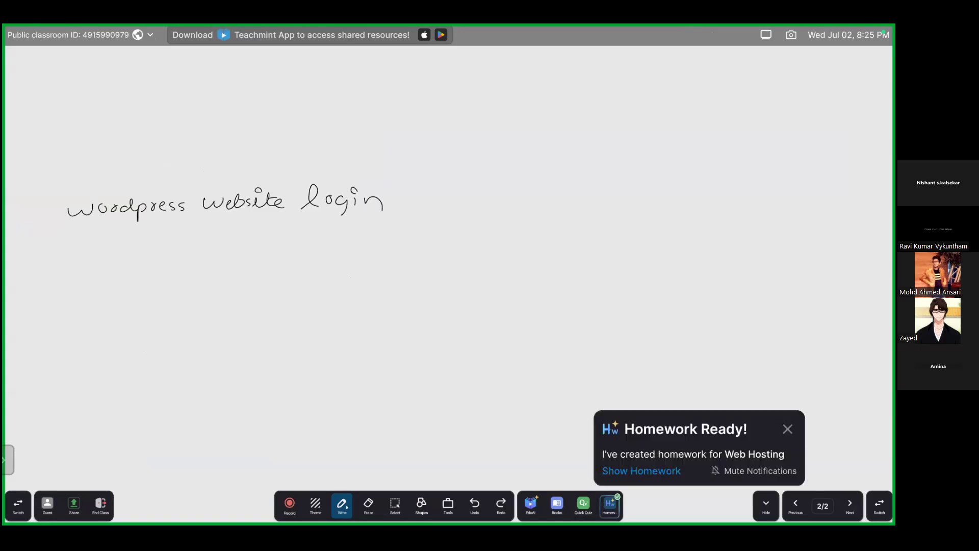
Draw an oval and arrow, then write the site's .shop/wp-admin address below.
{"action": "mouse_move", "coordinate": [416, 266]}
{"action": "left_mouse_down"}
{"action": "mouse_move", "coordinate": [94, 268]}
{"action": "mouse_move", "coordinate": [84, 299]}
{"action": "mouse_move", "coordinate": [537, 289]}
{"action": "mouse_move", "coordinate": [530, 263]}
{"action": "mouse_move", "coordinate": [376, 260]}
{"action": "left_mouse_up"}
{"action": "left_click_drag", "start_coordinate": [81, 284], "coordinate": [78, 317]}
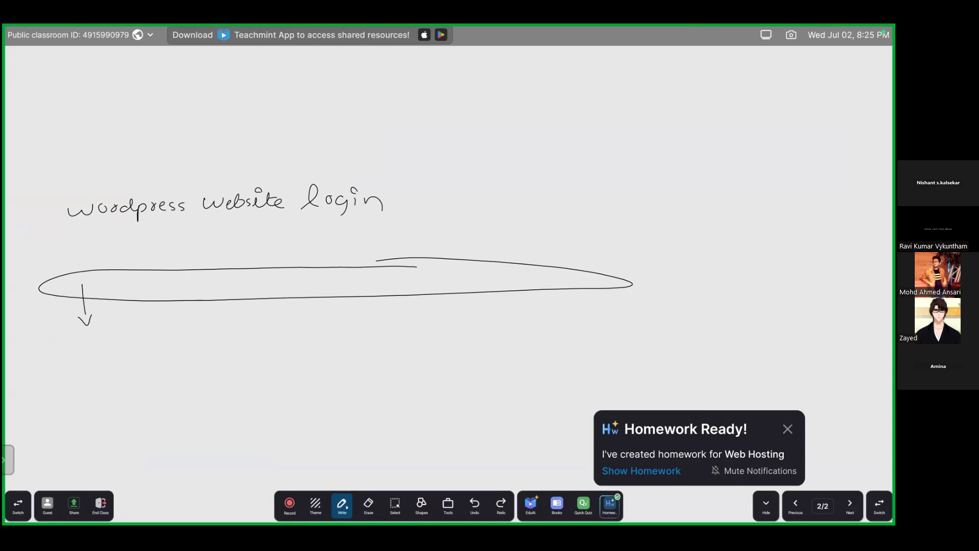
{"action": "mouse_move", "coordinate": [106, 336]}
{"action": "left_mouse_down"}
{"action": "mouse_move", "coordinate": [108, 354]}
{"action": "mouse_move", "coordinate": [111, 344]}
{"action": "left_mouse_up"}
{"action": "mouse_move", "coordinate": [117, 337]}
{"action": "left_mouse_down"}
{"action": "mouse_move", "coordinate": [116, 352]}
{"action": "mouse_move", "coordinate": [159, 343]}
{"action": "mouse_move", "coordinate": [178, 352]}
{"action": "left_mouse_up"}
{"action": "left_click_drag", "start_coordinate": [184, 346], "coordinate": [200, 352]}
{"action": "mouse_move", "coordinate": [209, 347]}
{"action": "left_mouse_down"}
{"action": "mouse_move", "coordinate": [223, 363]}
{"action": "mouse_move", "coordinate": [254, 356]}
{"action": "left_mouse_up"}
{"action": "left_click_drag", "start_coordinate": [256, 341], "coordinate": [259, 357]}
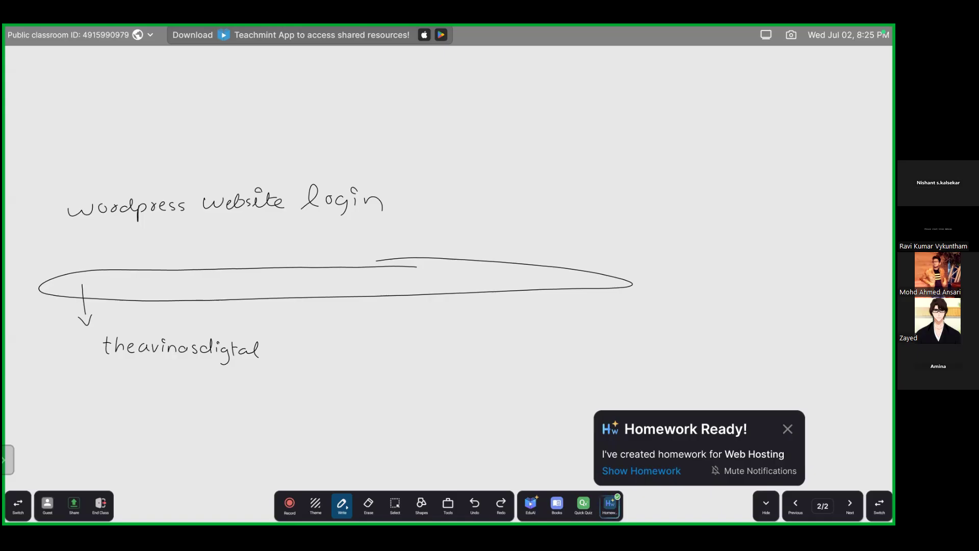
{"action": "mouse_move", "coordinate": [280, 340]}
{"action": "left_mouse_down"}
{"action": "mouse_move", "coordinate": [287, 353]}
{"action": "mouse_move", "coordinate": [320, 360]}
{"action": "mouse_move", "coordinate": [360, 340]}
{"action": "mouse_move", "coordinate": [357, 352]}
{"action": "mouse_move", "coordinate": [402, 349]}
{"action": "left_mouse_up"}
{"action": "left_click_drag", "start_coordinate": [405, 348], "coordinate": [439, 349]}
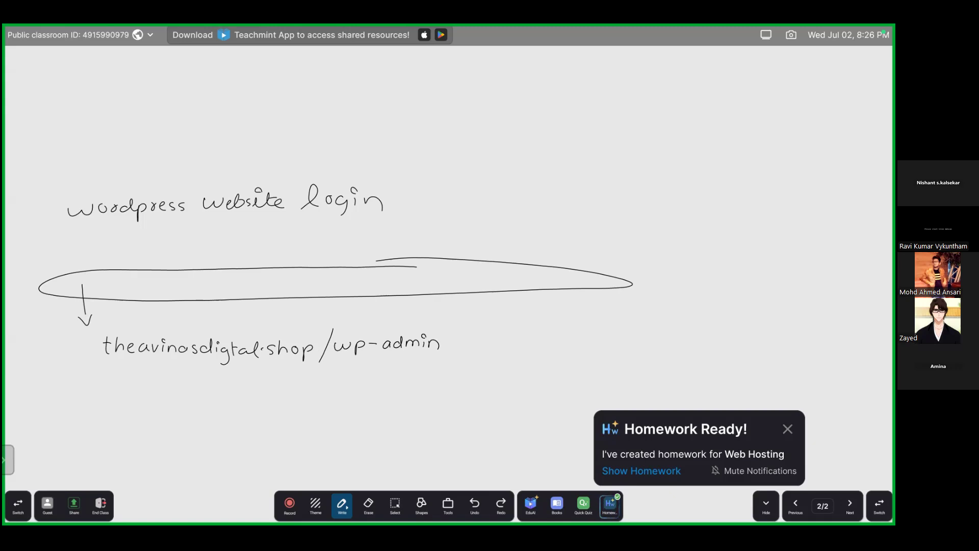
Draw a box labelled 'Enter' beside the address.
{"action": "mouse_move", "coordinate": [591, 323]}
{"action": "left_mouse_down"}
{"action": "mouse_move", "coordinate": [474, 358]}
{"action": "mouse_move", "coordinate": [589, 321]}
{"action": "left_mouse_up"}
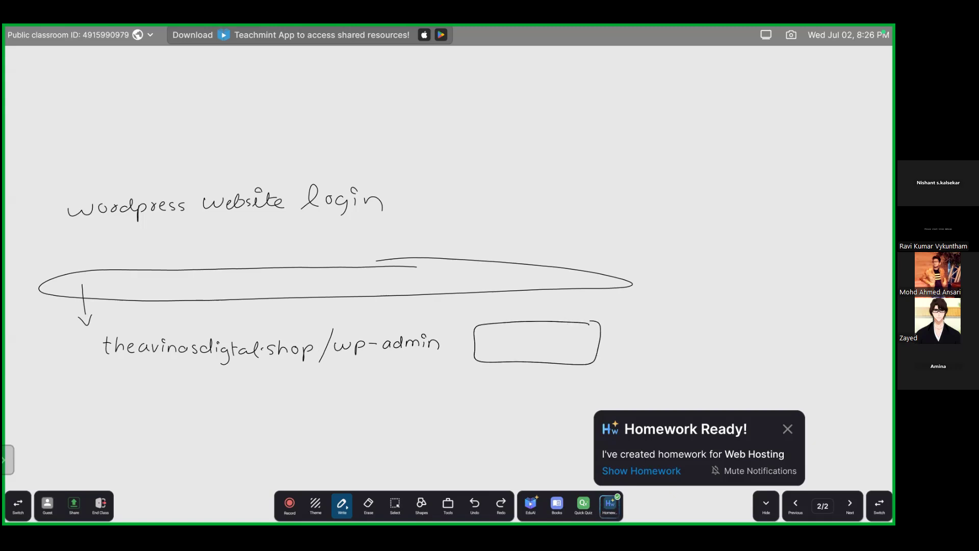
{"action": "mouse_move", "coordinate": [485, 339]}
{"action": "left_mouse_down"}
{"action": "mouse_move", "coordinate": [513, 327]}
{"action": "mouse_move", "coordinate": [508, 351]}
{"action": "mouse_move", "coordinate": [520, 350]}
{"action": "left_mouse_up"}
{"action": "mouse_move", "coordinate": [524, 335]}
{"action": "left_mouse_down"}
{"action": "mouse_move", "coordinate": [525, 349]}
{"action": "mouse_move", "coordinate": [531, 336]}
{"action": "mouse_move", "coordinate": [542, 349]}
{"action": "left_mouse_up"}
{"action": "left_click_drag", "start_coordinate": [544, 352], "coordinate": [550, 344]}
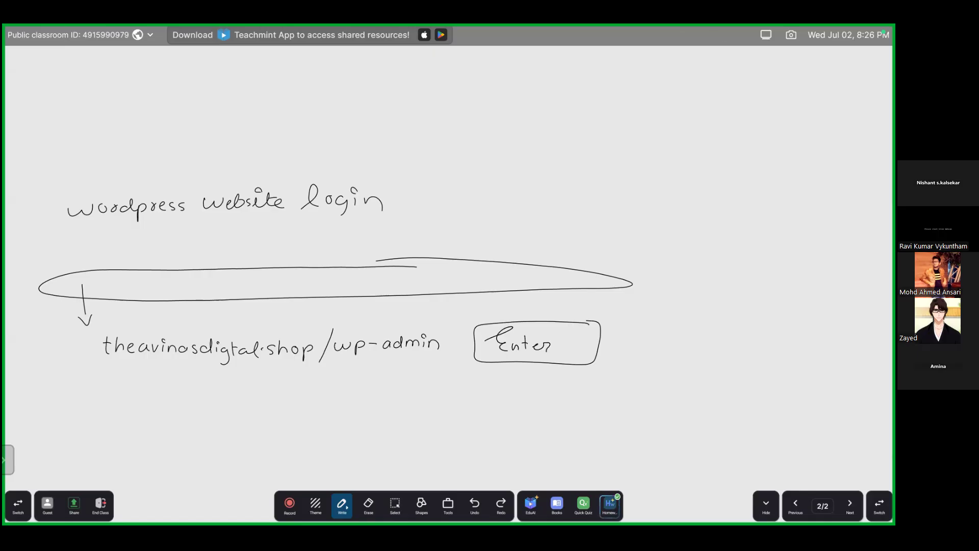
Sketch a circled W with two login field boxes and an arrow into them.
{"action": "mouse_move", "coordinate": [278, 374]}
{"action": "left_mouse_down"}
{"action": "mouse_move", "coordinate": [288, 410]}
{"action": "mouse_move", "coordinate": [274, 374]}
{"action": "mouse_move", "coordinate": [277, 398]}
{"action": "mouse_move", "coordinate": [287, 387]}
{"action": "left_mouse_up"}
{"action": "mouse_move", "coordinate": [329, 417]}
{"action": "left_mouse_down"}
{"action": "mouse_move", "coordinate": [220, 416]}
{"action": "mouse_move", "coordinate": [329, 432]}
{"action": "mouse_move", "coordinate": [333, 419]}
{"action": "left_mouse_up"}
{"action": "mouse_move", "coordinate": [334, 449]}
{"action": "left_mouse_down"}
{"action": "mouse_move", "coordinate": [222, 455]}
{"action": "mouse_move", "coordinate": [336, 468]}
{"action": "mouse_move", "coordinate": [335, 448]}
{"action": "left_mouse_up"}
{"action": "left_click_drag", "start_coordinate": [173, 425], "coordinate": [230, 432]}
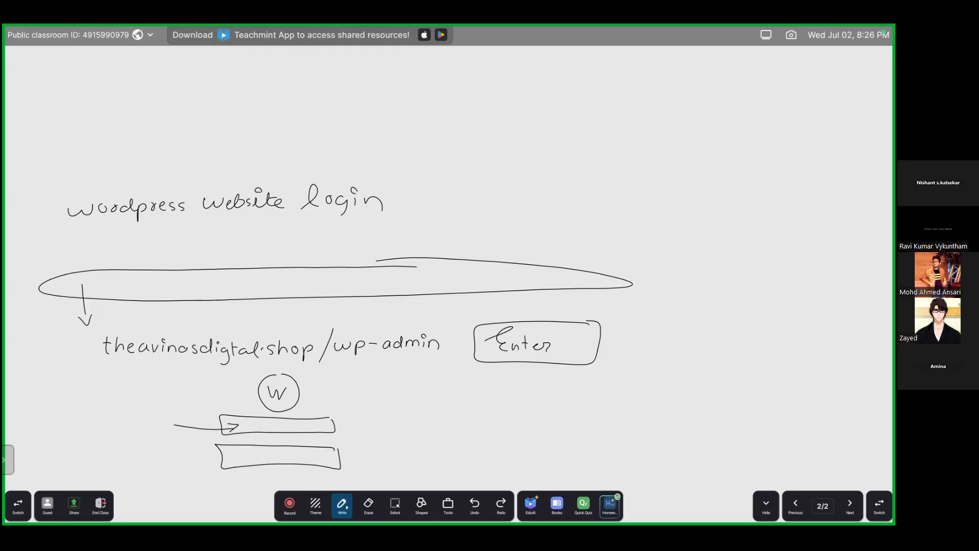
{"action": "mouse_move", "coordinate": [178, 460]}
{"action": "left_mouse_down"}
{"action": "mouse_move", "coordinate": [239, 461]}
{"action": "mouse_move", "coordinate": [234, 468]}
{"action": "left_mouse_up"}
Write 'wordpress Panel Open' with an arrow from the W, then add a blank page.
{"action": "mouse_move", "coordinate": [311, 394]}
{"action": "left_mouse_down"}
{"action": "mouse_move", "coordinate": [404, 398]}
{"action": "mouse_move", "coordinate": [409, 409]}
{"action": "mouse_move", "coordinate": [478, 398]}
{"action": "mouse_move", "coordinate": [519, 422]}
{"action": "mouse_move", "coordinate": [526, 407]}
{"action": "left_mouse_up"}
{"action": "mouse_move", "coordinate": [532, 409]}
{"action": "left_mouse_down"}
{"action": "mouse_move", "coordinate": [538, 401]}
{"action": "mouse_move", "coordinate": [567, 410]}
{"action": "left_mouse_up"}
{"action": "mouse_move", "coordinate": [477, 429]}
{"action": "left_mouse_down"}
{"action": "mouse_move", "coordinate": [478, 451]}
{"action": "mouse_move", "coordinate": [479, 436]}
{"action": "mouse_move", "coordinate": [526, 450]}
{"action": "left_mouse_up"}
{"action": "mouse_move", "coordinate": [522, 449]}
{"action": "left_mouse_down"}
{"action": "mouse_move", "coordinate": [557, 437]}
{"action": "mouse_move", "coordinate": [574, 462]}
{"action": "mouse_move", "coordinate": [576, 447]}
{"action": "left_mouse_up"}
{"action": "left_click_drag", "start_coordinate": [580, 443], "coordinate": [611, 451]}
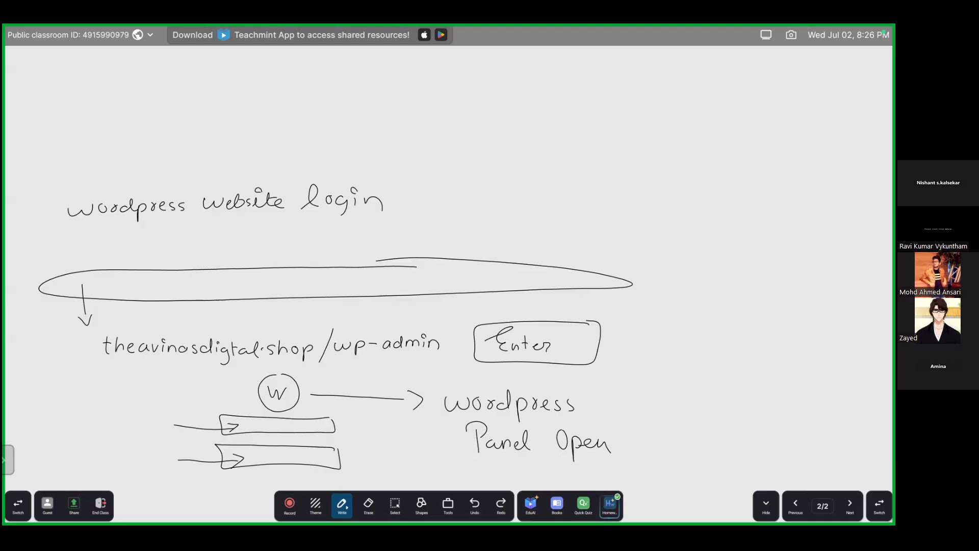
{"action": "left_click", "coordinate": [849, 505]}
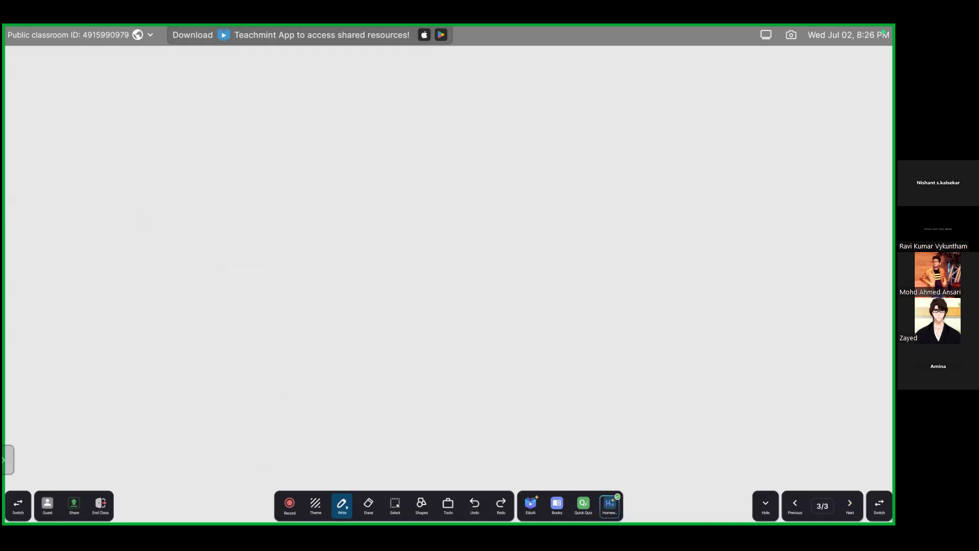
Handwrite the heading 'Required Plugin for Making website'.
{"action": "mouse_move", "coordinate": [117, 151]}
{"action": "left_mouse_down"}
{"action": "mouse_move", "coordinate": [105, 181]}
{"action": "mouse_move", "coordinate": [107, 166]}
{"action": "mouse_move", "coordinate": [132, 180]}
{"action": "left_mouse_up"}
{"action": "mouse_move", "coordinate": [126, 172]}
{"action": "left_mouse_down"}
{"action": "mouse_move", "coordinate": [160, 193]}
{"action": "mouse_move", "coordinate": [191, 165]}
{"action": "mouse_move", "coordinate": [232, 153]}
{"action": "mouse_move", "coordinate": [214, 175]}
{"action": "left_mouse_up"}
{"action": "left_click_drag", "start_coordinate": [177, 152], "coordinate": [179, 161]}
{"action": "mouse_move", "coordinate": [265, 148]}
{"action": "left_mouse_down"}
{"action": "mouse_move", "coordinate": [255, 181]}
{"action": "mouse_move", "coordinate": [265, 162]}
{"action": "mouse_move", "coordinate": [307, 171]}
{"action": "left_mouse_up"}
{"action": "mouse_move", "coordinate": [311, 169]}
{"action": "left_mouse_down"}
{"action": "mouse_move", "coordinate": [319, 159]}
{"action": "mouse_move", "coordinate": [315, 192]}
{"action": "mouse_move", "coordinate": [333, 153]}
{"action": "left_mouse_up"}
{"action": "mouse_move", "coordinate": [337, 176]}
{"action": "left_mouse_down"}
{"action": "mouse_move", "coordinate": [403, 141]}
{"action": "mouse_move", "coordinate": [378, 177]}
{"action": "mouse_move", "coordinate": [395, 164]}
{"action": "left_mouse_up"}
{"action": "mouse_move", "coordinate": [406, 164]}
{"action": "left_mouse_down"}
{"action": "mouse_move", "coordinate": [430, 177]}
{"action": "mouse_move", "coordinate": [485, 173]}
{"action": "left_mouse_up"}
{"action": "mouse_move", "coordinate": [486, 166]}
{"action": "left_mouse_down"}
{"action": "mouse_move", "coordinate": [501, 163]}
{"action": "mouse_move", "coordinate": [497, 174]}
{"action": "left_mouse_up"}
{"action": "left_click_drag", "start_coordinate": [504, 163], "coordinate": [522, 176]}
{"action": "left_click_drag", "start_coordinate": [535, 165], "coordinate": [514, 193]}
{"action": "left_click_drag", "start_coordinate": [571, 153], "coordinate": [621, 167]}
{"action": "mouse_move", "coordinate": [630, 143]}
{"action": "left_mouse_down"}
{"action": "mouse_move", "coordinate": [619, 167]}
{"action": "mouse_move", "coordinate": [638, 166]}
{"action": "left_mouse_up"}
{"action": "mouse_move", "coordinate": [651, 151]}
{"action": "left_mouse_down"}
{"action": "mouse_move", "coordinate": [644, 165]}
{"action": "mouse_move", "coordinate": [657, 165]}
{"action": "left_mouse_up"}
{"action": "left_click_drag", "start_coordinate": [657, 161], "coordinate": [672, 165]}
{"action": "mouse_move", "coordinate": [672, 165]}
{"action": "left_mouse_down"}
{"action": "mouse_move", "coordinate": [693, 157]}
{"action": "mouse_move", "coordinate": [697, 168]}
{"action": "left_mouse_up"}
{"action": "mouse_move", "coordinate": [666, 150]}
{"action": "left_mouse_down"}
{"action": "mouse_move", "coordinate": [684, 149]}
{"action": "mouse_move", "coordinate": [662, 144]}
{"action": "left_mouse_up"}
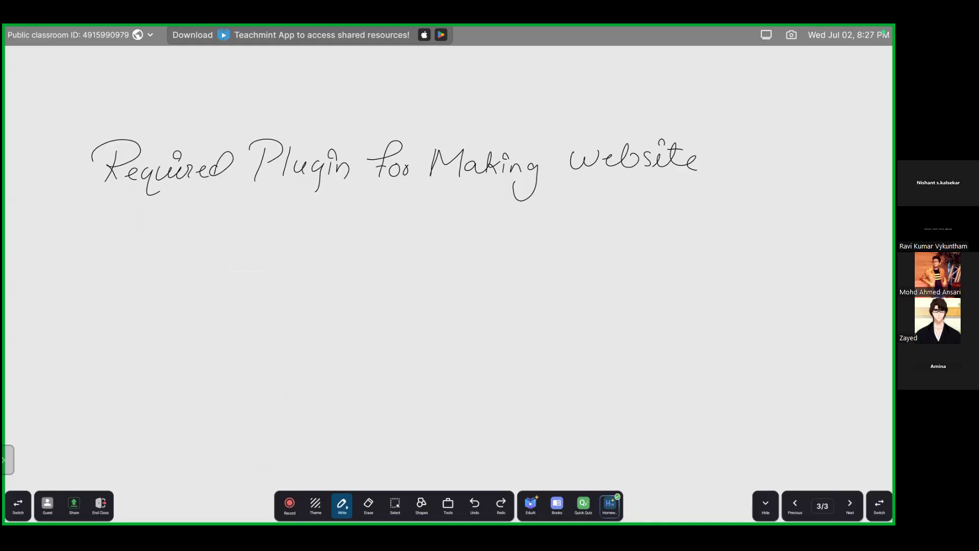
List '1 Theme → Astra' and '2 Website builder' as circled numbered items.
{"action": "mouse_move", "coordinate": [203, 240]}
{"action": "left_mouse_down"}
{"action": "mouse_move", "coordinate": [261, 239]}
{"action": "mouse_move", "coordinate": [224, 265]}
{"action": "left_mouse_up"}
{"action": "mouse_move", "coordinate": [236, 253]}
{"action": "left_mouse_down"}
{"action": "mouse_move", "coordinate": [234, 268]}
{"action": "mouse_move", "coordinate": [247, 267]}
{"action": "left_mouse_up"}
{"action": "left_click_drag", "start_coordinate": [249, 262], "coordinate": [304, 267]}
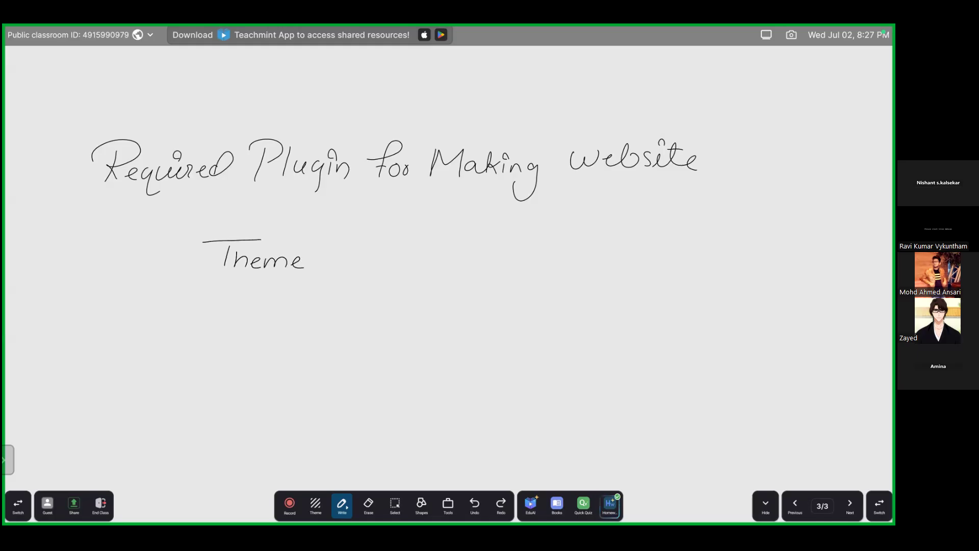
{"action": "left_click_drag", "start_coordinate": [155, 248], "coordinate": [153, 261]}
{"action": "mouse_move", "coordinate": [166, 240]}
{"action": "left_mouse_down"}
{"action": "mouse_move", "coordinate": [142, 244]}
{"action": "mouse_move", "coordinate": [169, 241]}
{"action": "left_mouse_up"}
{"action": "left_click_drag", "start_coordinate": [134, 348], "coordinate": [148, 365]}
{"action": "mouse_move", "coordinate": [149, 336]}
{"action": "left_mouse_down"}
{"action": "mouse_move", "coordinate": [136, 335]}
{"action": "mouse_move", "coordinate": [218, 350]}
{"action": "mouse_move", "coordinate": [235, 367]}
{"action": "mouse_move", "coordinate": [361, 373]}
{"action": "mouse_move", "coordinate": [378, 355]}
{"action": "mouse_move", "coordinate": [405, 375]}
{"action": "left_mouse_up"}
{"action": "left_click", "coordinate": [352, 353]}
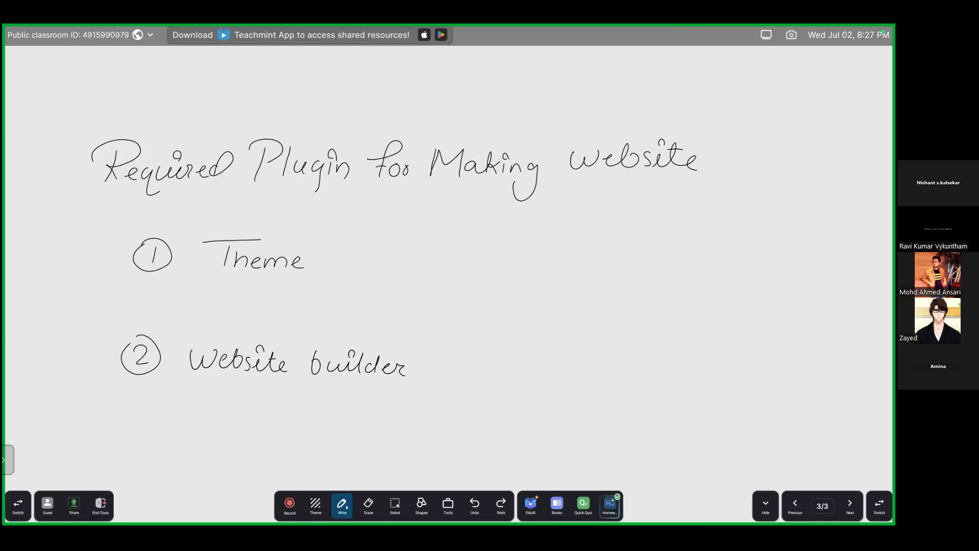
{"action": "left_click_drag", "start_coordinate": [318, 258], "coordinate": [377, 258]}
{"action": "mouse_move", "coordinate": [361, 250]}
{"action": "left_mouse_down"}
{"action": "mouse_move", "coordinate": [361, 266]}
{"action": "mouse_move", "coordinate": [427, 262]}
{"action": "mouse_move", "coordinate": [423, 249]}
{"action": "mouse_move", "coordinate": [467, 262]}
{"action": "mouse_move", "coordinate": [471, 244]}
{"action": "left_mouse_up"}
{"action": "mouse_move", "coordinate": [478, 259]}
{"action": "left_mouse_down"}
{"action": "mouse_move", "coordinate": [488, 246]}
{"action": "mouse_move", "coordinate": [485, 257]}
{"action": "mouse_move", "coordinate": [515, 271]}
{"action": "left_mouse_up"}
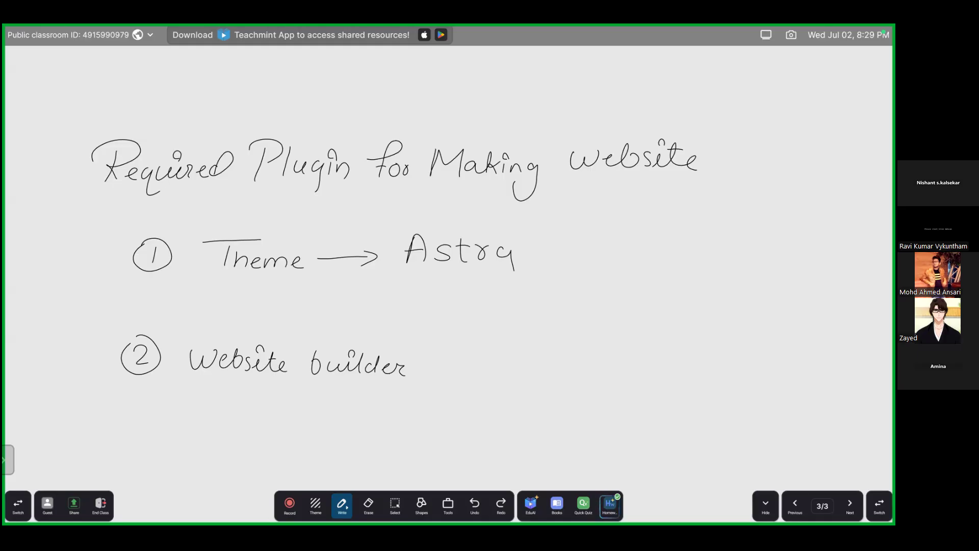
Write '(Starter template)' under Astra and turn Website builder's dash into an arrow to Elementor.
{"action": "mouse_move", "coordinate": [380, 275]}
{"action": "left_mouse_down"}
{"action": "mouse_move", "coordinate": [374, 316]}
{"action": "mouse_move", "coordinate": [410, 288]}
{"action": "mouse_move", "coordinate": [417, 302]}
{"action": "mouse_move", "coordinate": [432, 301]}
{"action": "left_mouse_up"}
{"action": "mouse_move", "coordinate": [431, 299]}
{"action": "left_mouse_down"}
{"action": "mouse_move", "coordinate": [438, 292]}
{"action": "mouse_move", "coordinate": [444, 303]}
{"action": "mouse_move", "coordinate": [464, 300]}
{"action": "left_mouse_up"}
{"action": "left_click_drag", "start_coordinate": [465, 292], "coordinate": [478, 301]}
{"action": "mouse_move", "coordinate": [494, 282]}
{"action": "left_mouse_down"}
{"action": "mouse_move", "coordinate": [494, 294]}
{"action": "mouse_move", "coordinate": [541, 304]}
{"action": "mouse_move", "coordinate": [539, 312]}
{"action": "left_mouse_up"}
{"action": "left_click_drag", "start_coordinate": [539, 296], "coordinate": [554, 298]}
{"action": "left_click_drag", "start_coordinate": [566, 290], "coordinate": [578, 296]}
{"action": "mouse_move", "coordinate": [573, 288]}
{"action": "left_mouse_down"}
{"action": "mouse_move", "coordinate": [588, 286]}
{"action": "mouse_move", "coordinate": [607, 304]}
{"action": "left_mouse_up"}
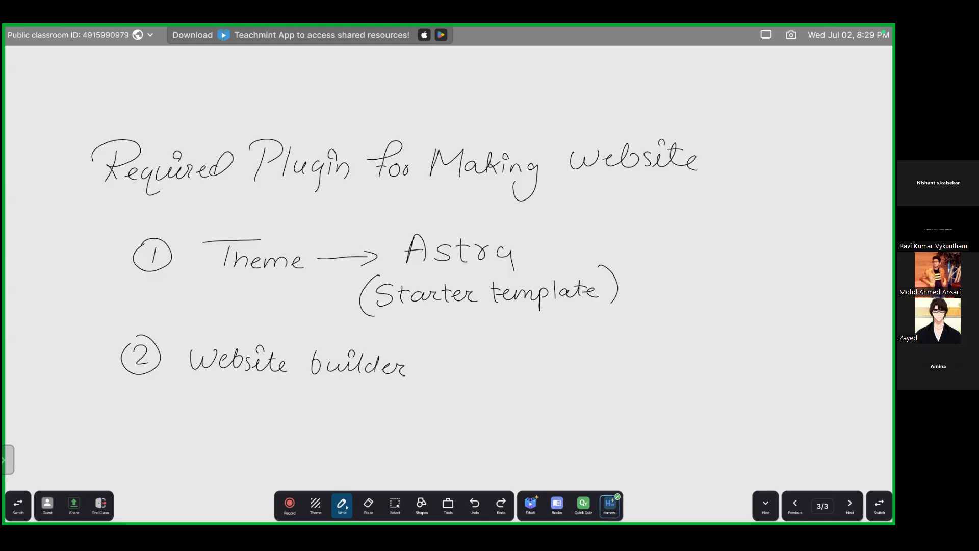
{"action": "mouse_move", "coordinate": [439, 365]}
{"action": "left_mouse_down"}
{"action": "mouse_move", "coordinate": [439, 382]}
{"action": "mouse_move", "coordinate": [495, 387]}
{"action": "mouse_move", "coordinate": [518, 377]}
{"action": "mouse_move", "coordinate": [550, 390]}
{"action": "mouse_move", "coordinate": [629, 380]}
{"action": "left_mouse_up"}
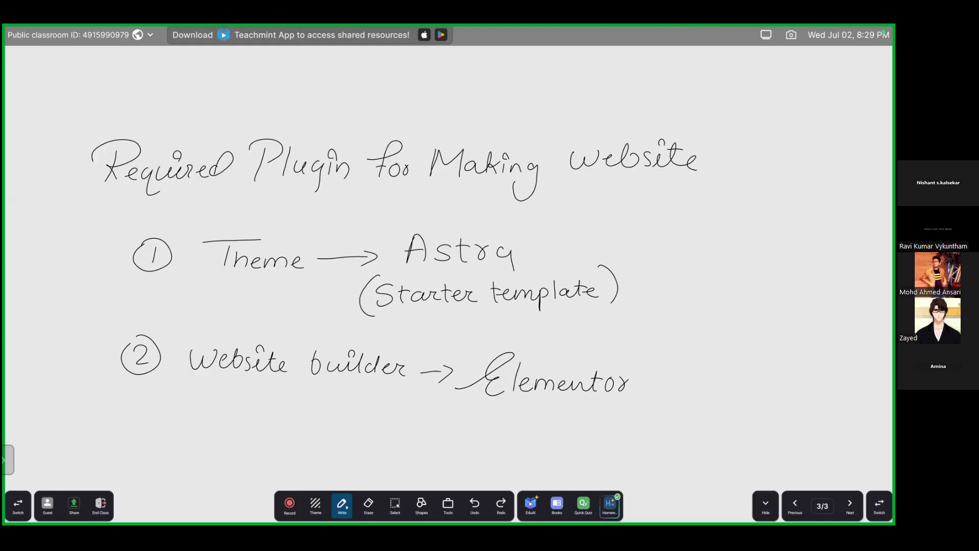
Draw an oval around the word 'Elementor'.
{"action": "mouse_move", "coordinate": [472, 341]}
{"action": "left_mouse_down"}
{"action": "mouse_move", "coordinate": [673, 380]}
{"action": "mouse_move", "coordinate": [455, 403]}
{"action": "mouse_move", "coordinate": [491, 337]}
{"action": "left_mouse_up"}
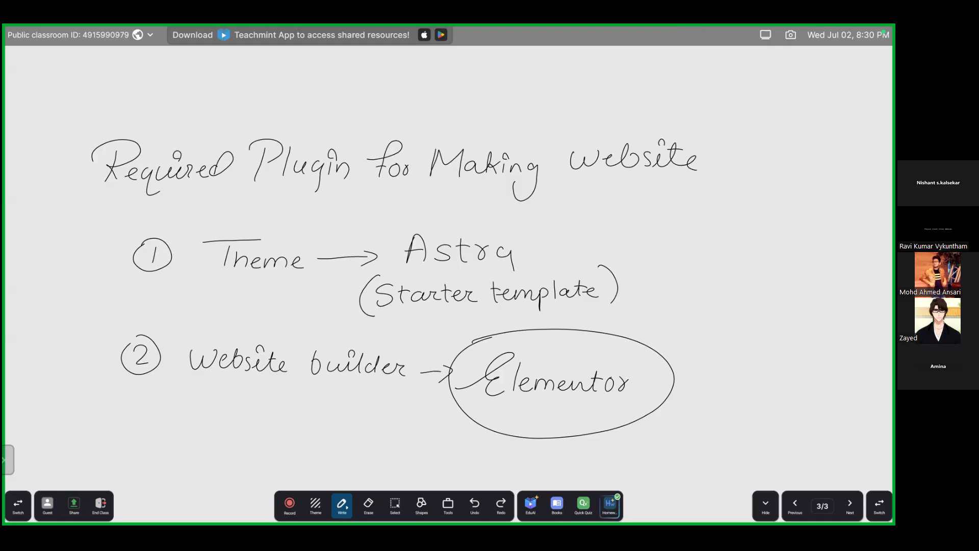
Write 'Pro' and '$70' to the right of the circled Elementor.
{"action": "mouse_move", "coordinate": [741, 367]}
{"action": "left_mouse_down"}
{"action": "mouse_move", "coordinate": [737, 391]}
{"action": "mouse_move", "coordinate": [739, 375]}
{"action": "mouse_move", "coordinate": [765, 380]}
{"action": "left_mouse_up"}
{"action": "left_click_drag", "start_coordinate": [741, 404], "coordinate": [722, 425]}
{"action": "left_click_drag", "start_coordinate": [732, 398], "coordinate": [734, 427]}
{"action": "left_click_drag", "start_coordinate": [750, 405], "coordinate": [759, 427]}
{"action": "left_click_drag", "start_coordinate": [774, 407], "coordinate": [774, 407]}
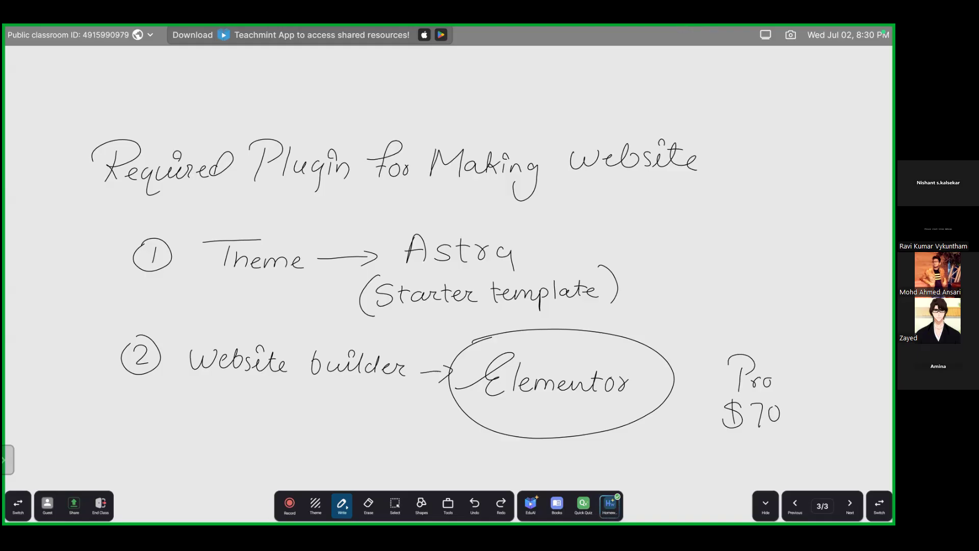
{"action": "left_click_drag", "start_coordinate": [496, 523], "coordinate": [496, 459]}
Return to Zoom through the tablet's recent apps and stop sharing the tablet screen.
{"action": "left_click", "coordinate": [495, 504]}
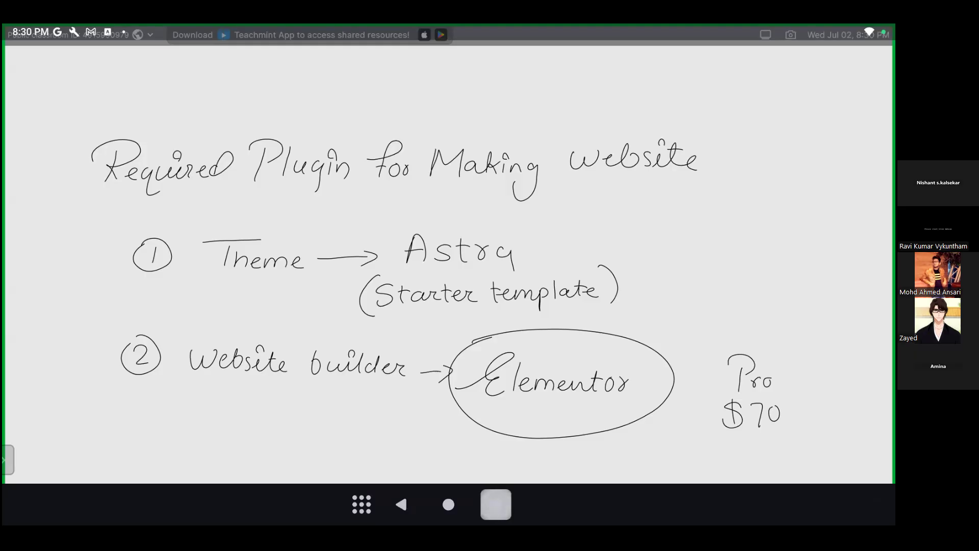
{"action": "left_click_drag", "start_coordinate": [316, 265], "coordinate": [612, 265]}
{"action": "left_click", "coordinate": [400, 167]}
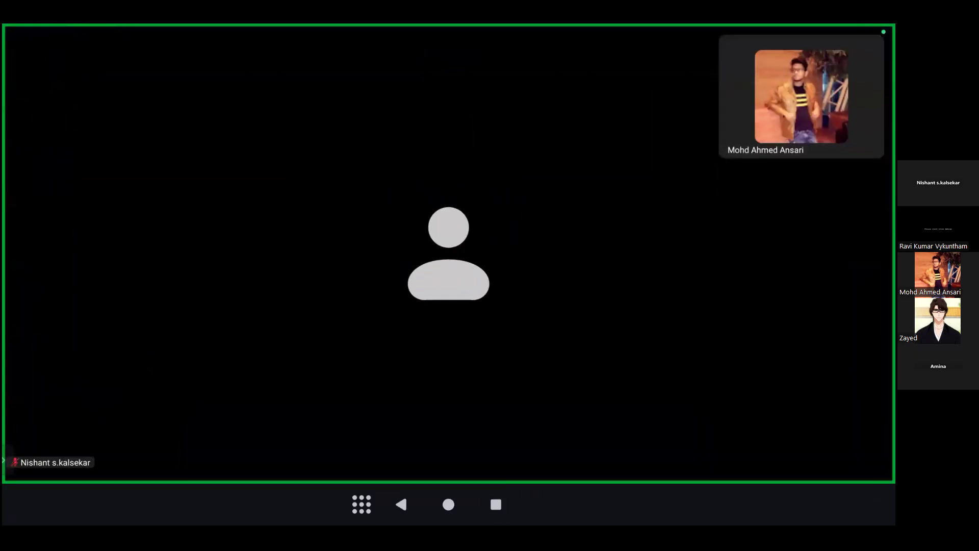
{"action": "left_click", "coordinate": [449, 255]}
{"action": "left_click", "coordinate": [382, 451]}
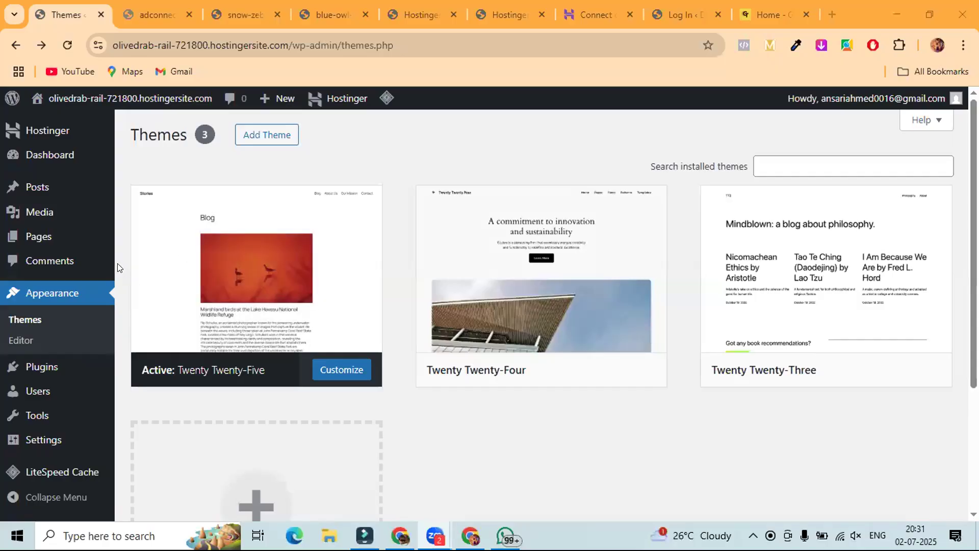
Open Installed Plugins, listing Hostinger Easy Onboarding, Hostinger Tools and LiteSpeed Cache as active.
{"action": "scroll", "coordinate": [39, 379], "scroll_direction": "down", "scroll_amount": 1}
{"action": "mouse_move", "coordinate": [41, 370]}
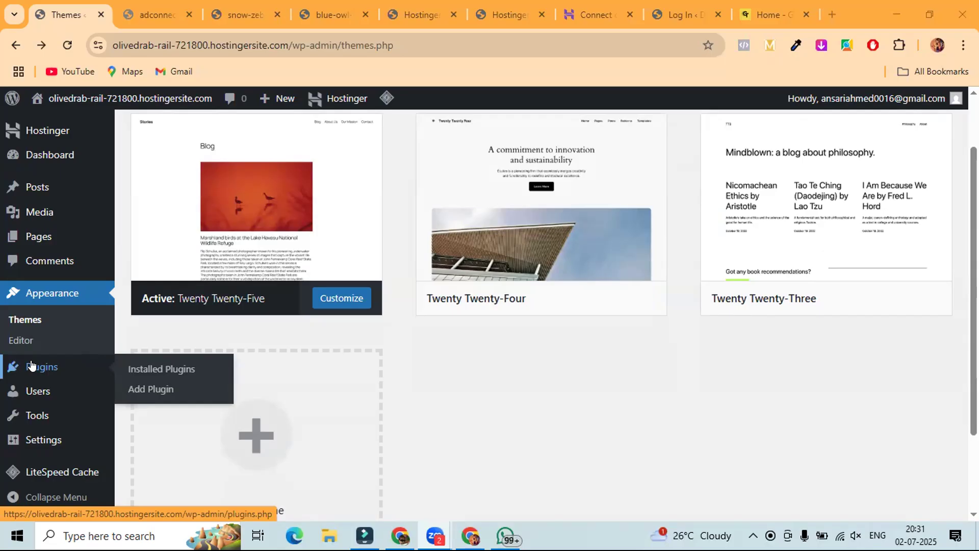
{"action": "left_click", "coordinate": [34, 365]}
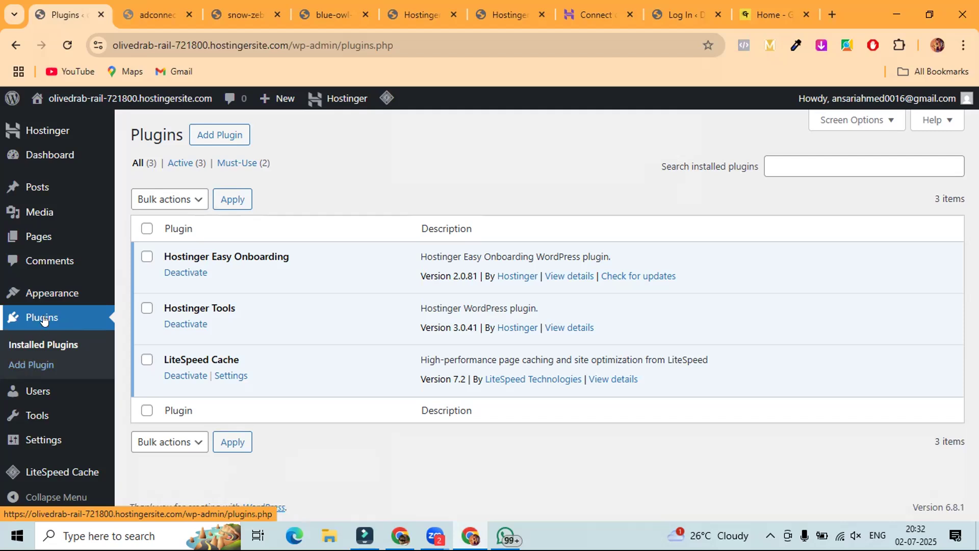
Search Add Plugins for 'astra' and scroll through the 325 results.
{"action": "left_click", "coordinate": [40, 366]}
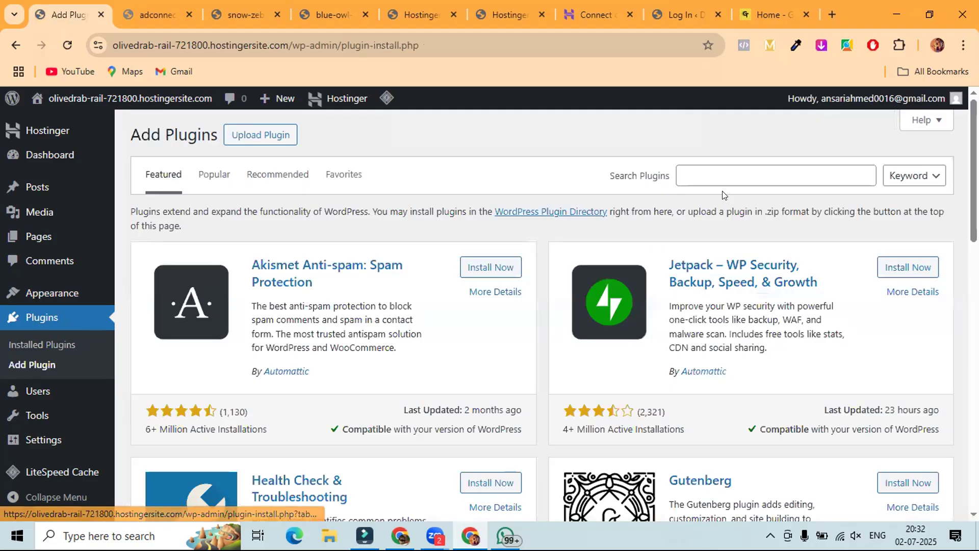
{"action": "left_click", "coordinate": [721, 172]}
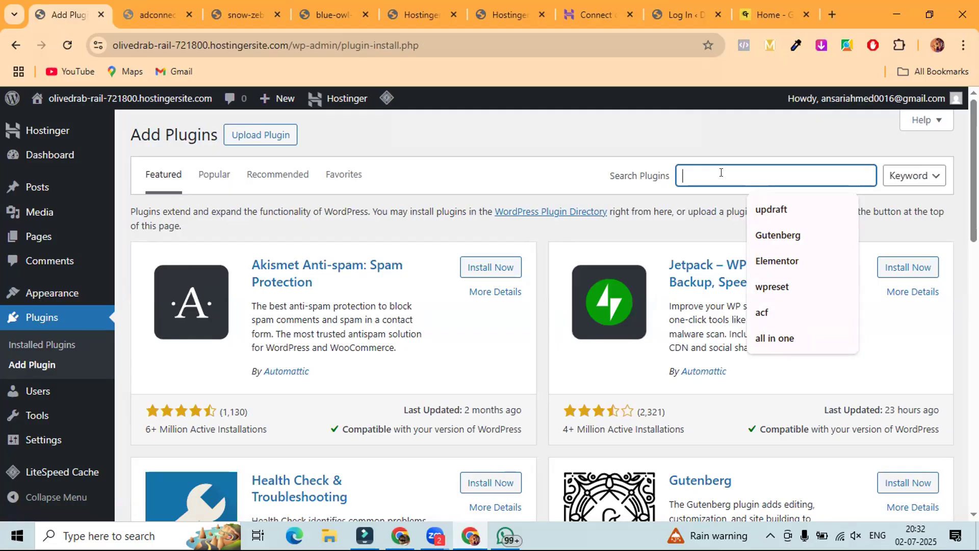
{"action": "type", "text": "astr"}
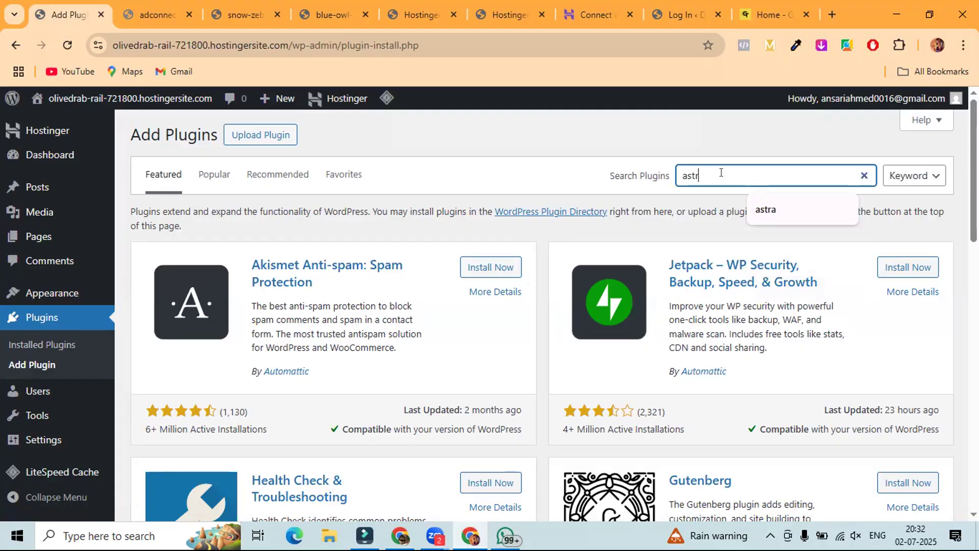
{"action": "type", "text": "a"}
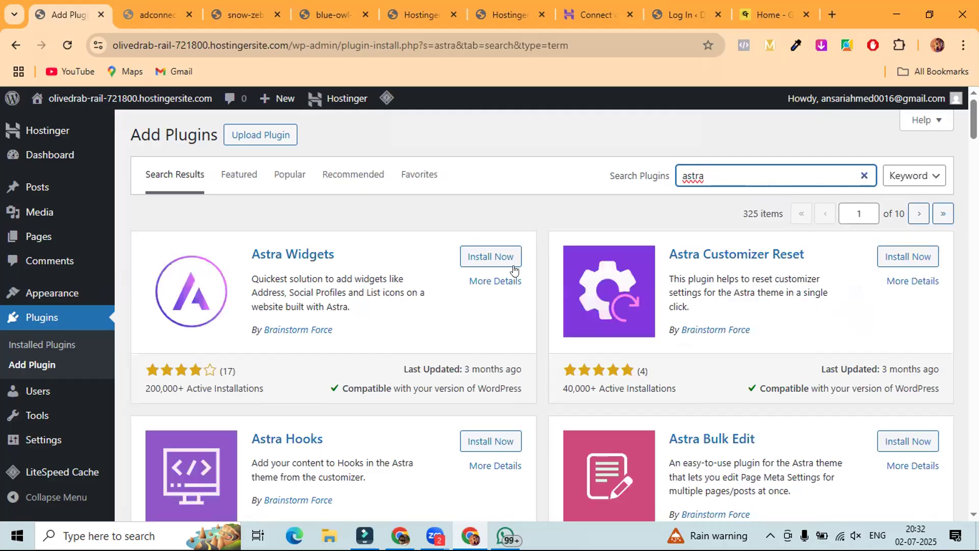
{"action": "scroll", "coordinate": [418, 374], "scroll_direction": "down", "scroll_amount": 1}
{"action": "scroll", "coordinate": [418, 374], "scroll_direction": "down", "scroll_amount": 2}
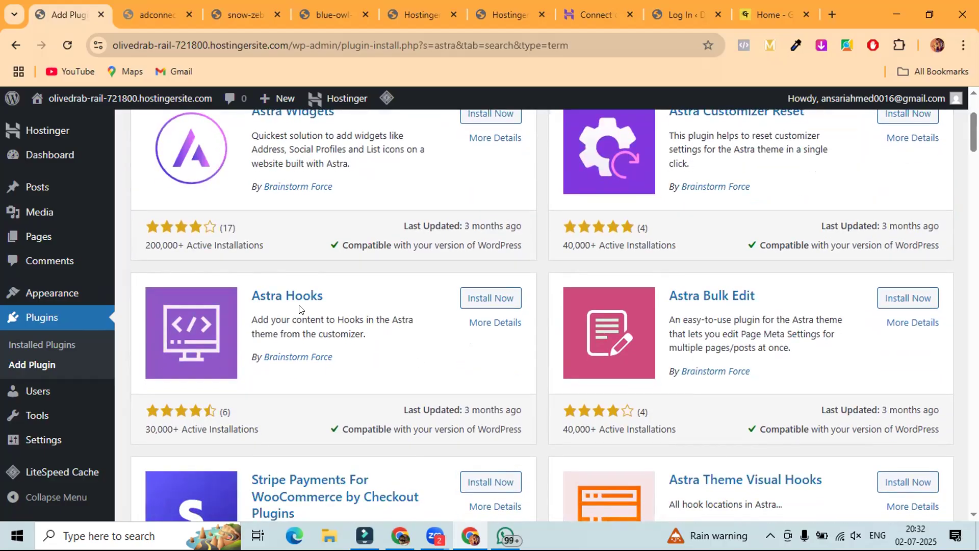
{"action": "scroll", "coordinate": [738, 319], "scroll_direction": "down", "scroll_amount": 3}
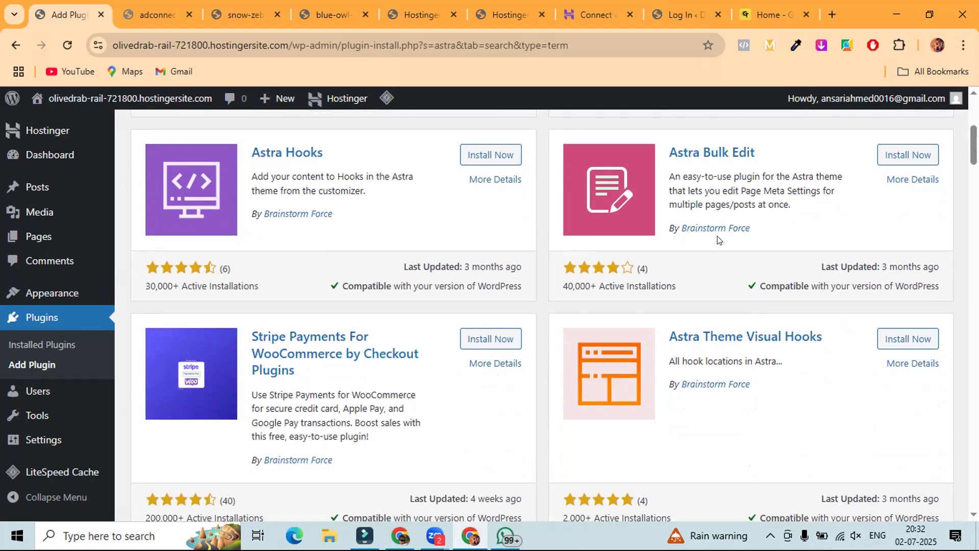
{"action": "scroll", "coordinate": [719, 240], "scroll_direction": "up", "scroll_amount": 5}
{"action": "left_click", "coordinate": [648, 176]}
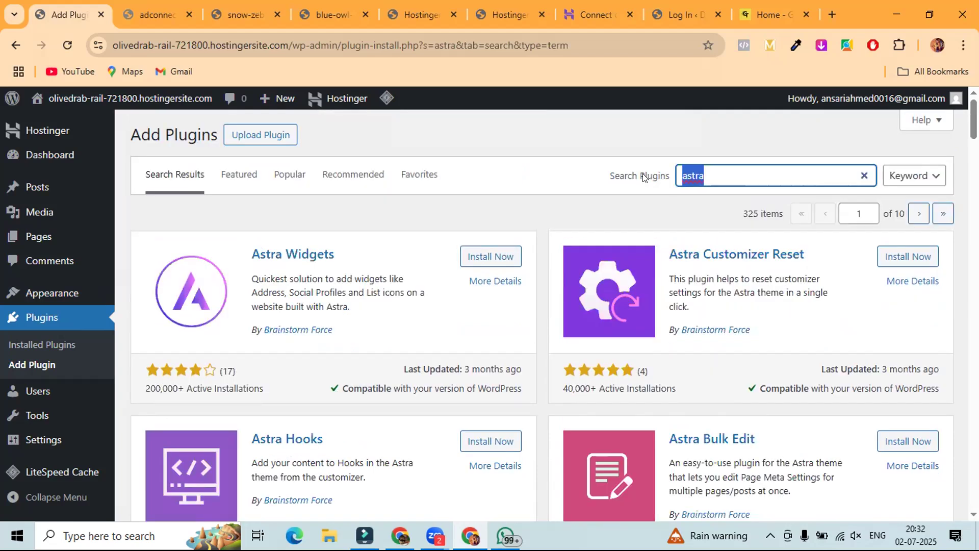
Search plugins for 'starter' and review Starter Templates' support for Astra, OceanWP and GeneratePress.
{"action": "type", "text": "starter"}
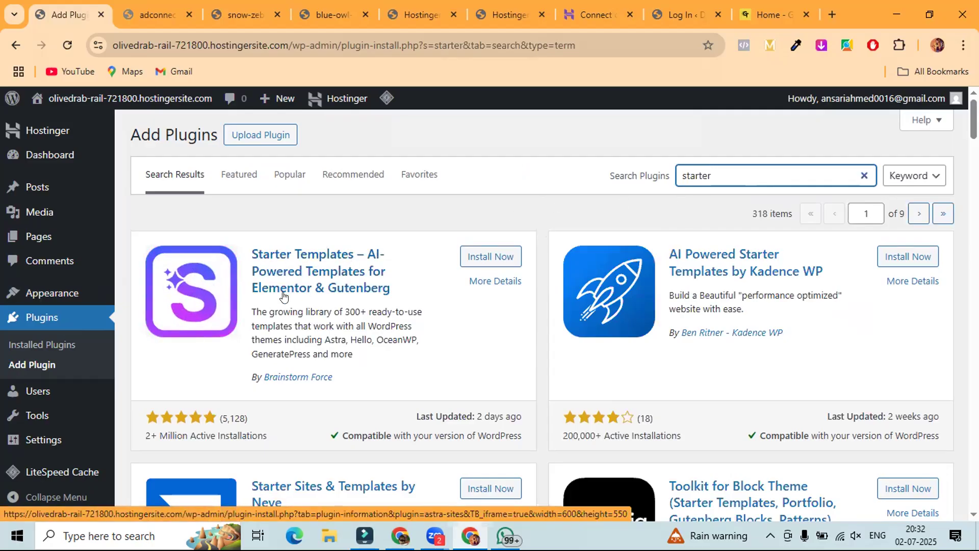
{"action": "left_click_drag", "start_coordinate": [251, 308], "coordinate": [366, 361]}
{"action": "left_click", "coordinate": [366, 358]}
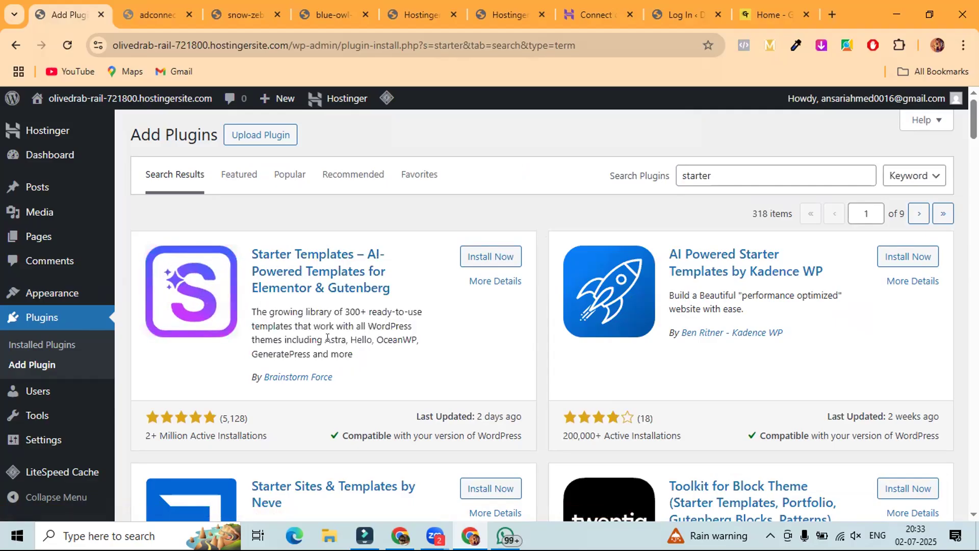
{"action": "left_click_drag", "start_coordinate": [322, 338], "coordinate": [349, 340]}
{"action": "left_click_drag", "start_coordinate": [375, 335], "coordinate": [413, 341]}
{"action": "left_click_drag", "start_coordinate": [249, 350], "coordinate": [360, 356]}
Install and activate the Starter Templates plugin.
{"action": "left_click", "coordinate": [401, 375]}
{"action": "left_click", "coordinate": [492, 257]}
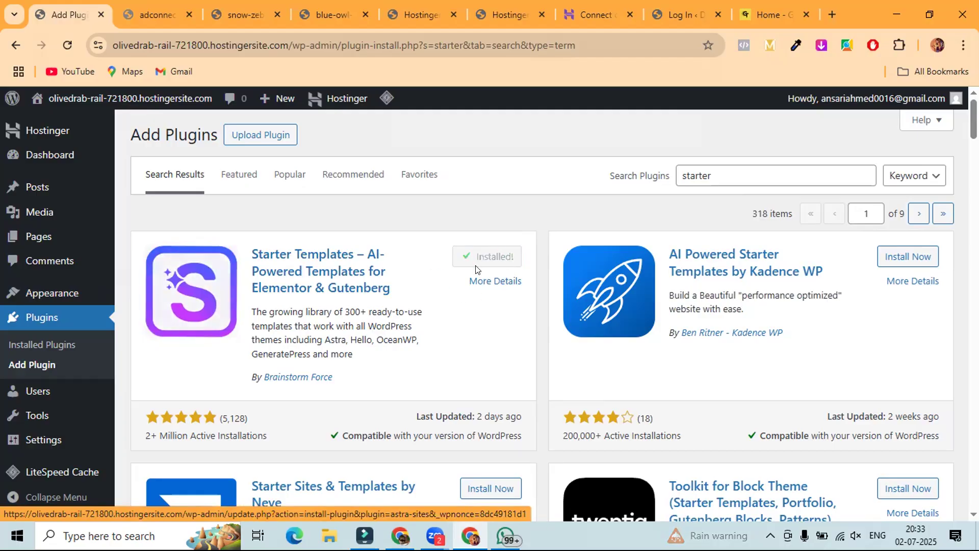
{"action": "left_click", "coordinate": [489, 262]}
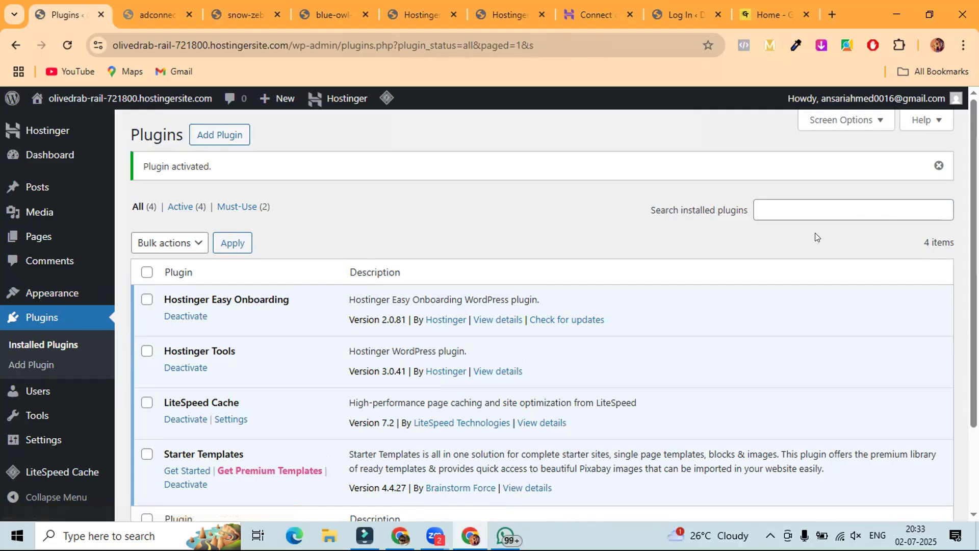
Return to Add Plugins and search the plugin directory for 'elementor'.
{"action": "left_click", "coordinate": [791, 206]}
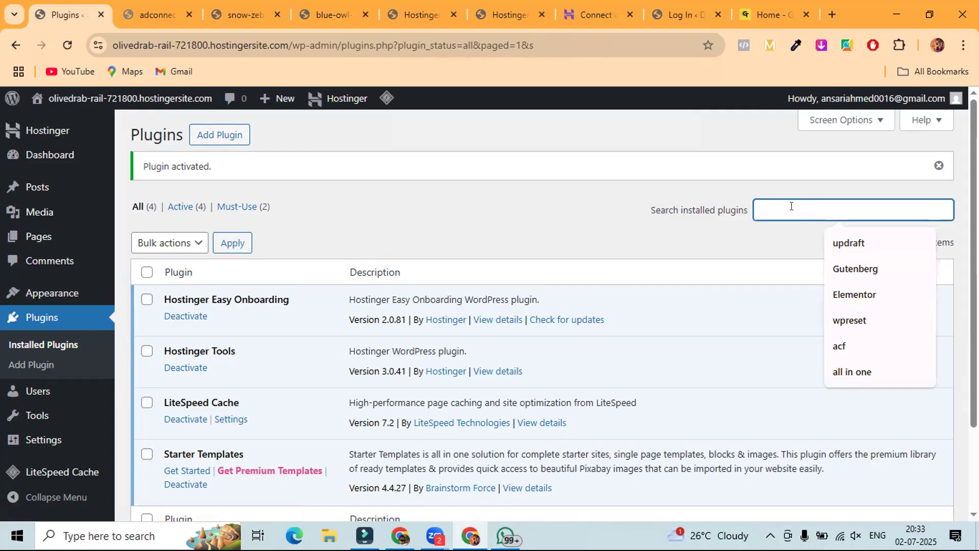
{"action": "left_click", "coordinate": [207, 134]}
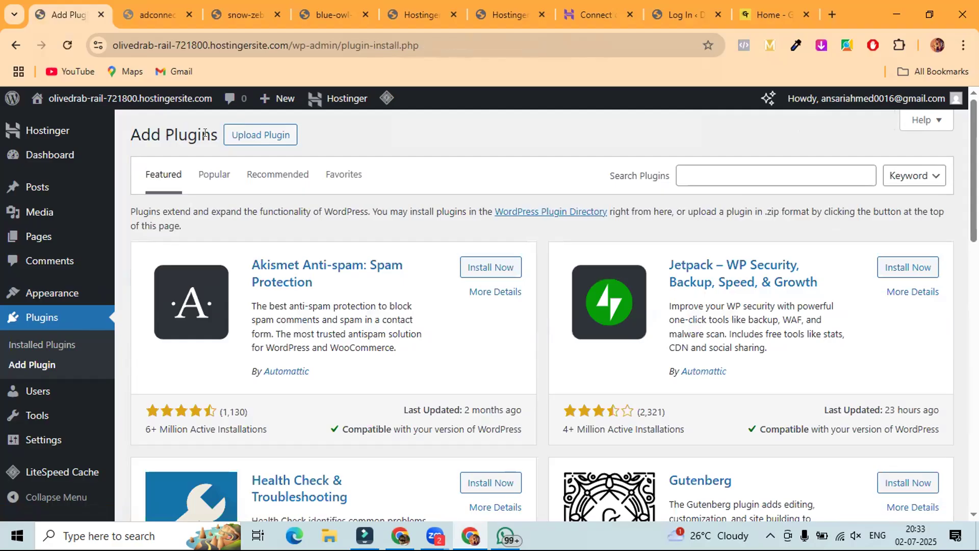
{"action": "left_click", "coordinate": [770, 178]}
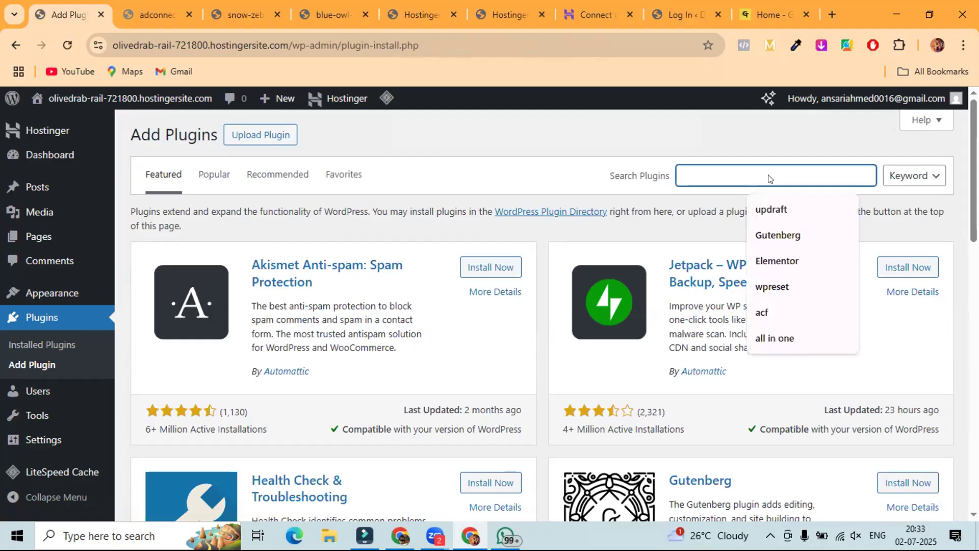
{"action": "type", "text": "ele"}
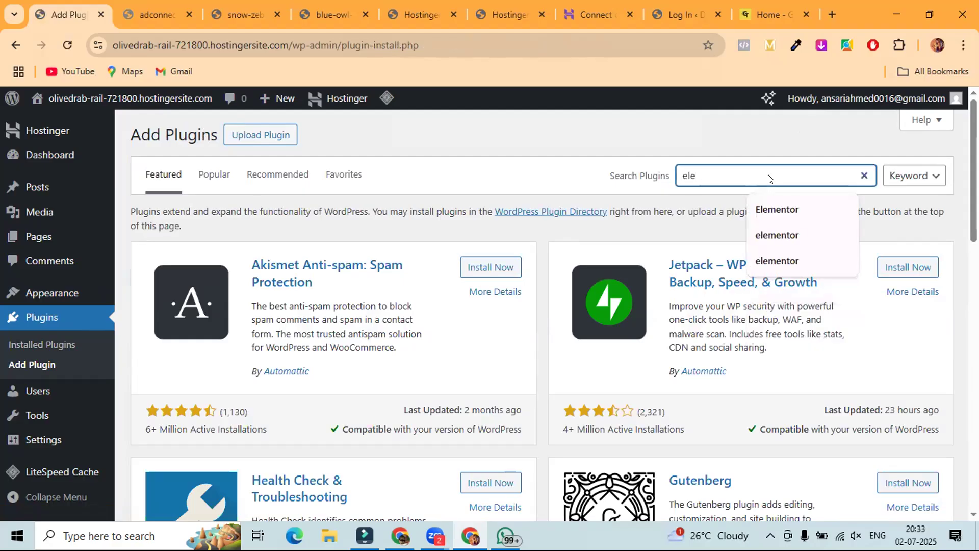
{"action": "type", "text": "ment"}
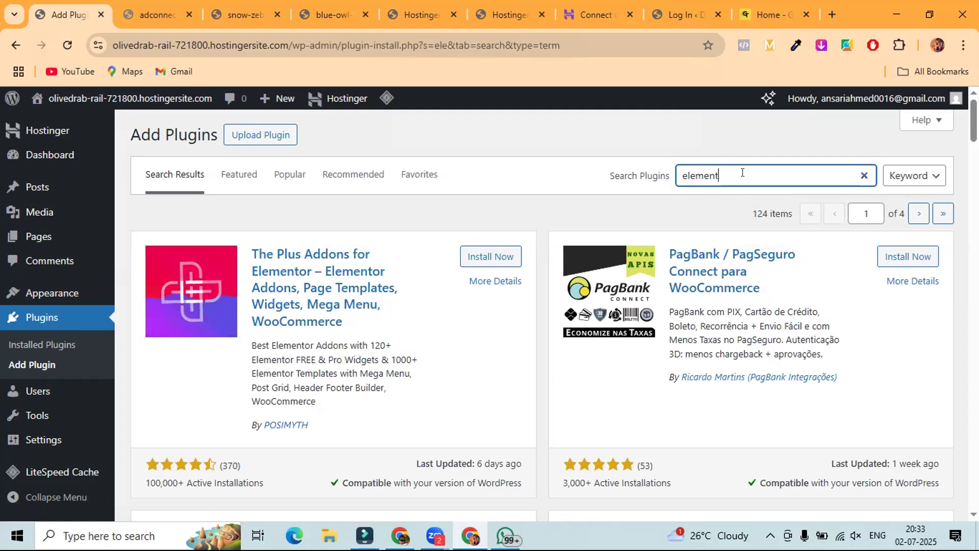
{"action": "type", "text": "or"}
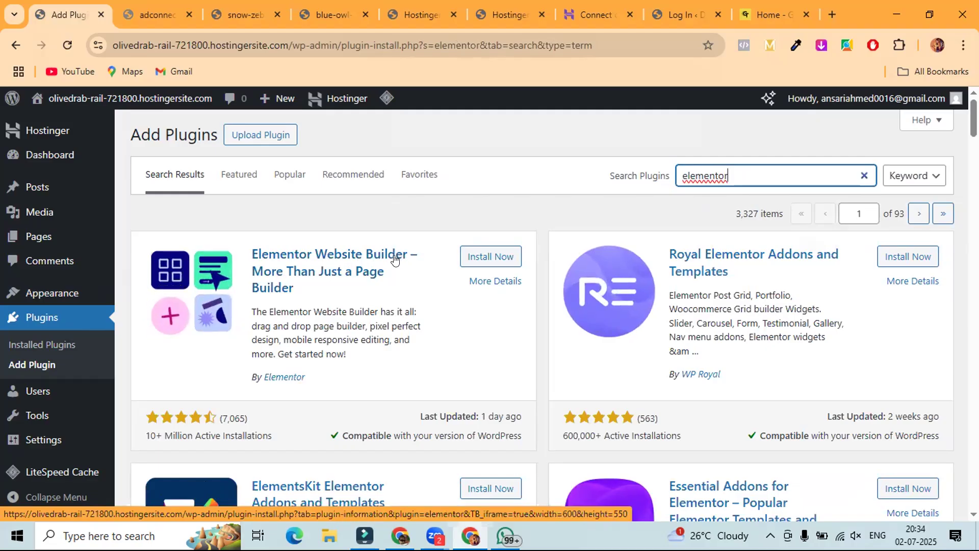
Install and activate the Elementor Website Builder plugin.
{"action": "left_click_drag", "start_coordinate": [314, 377], "coordinate": [259, 386]}
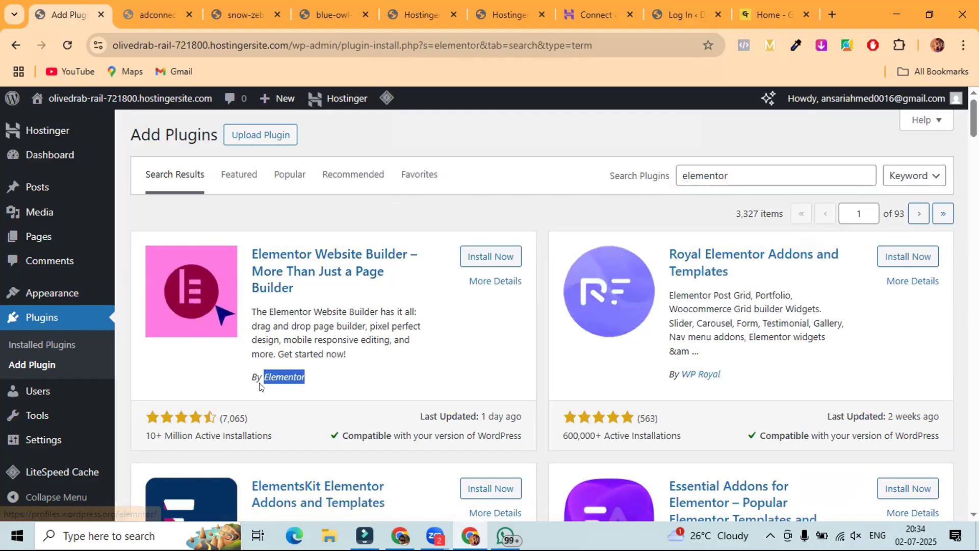
{"action": "left_click", "coordinate": [334, 377]}
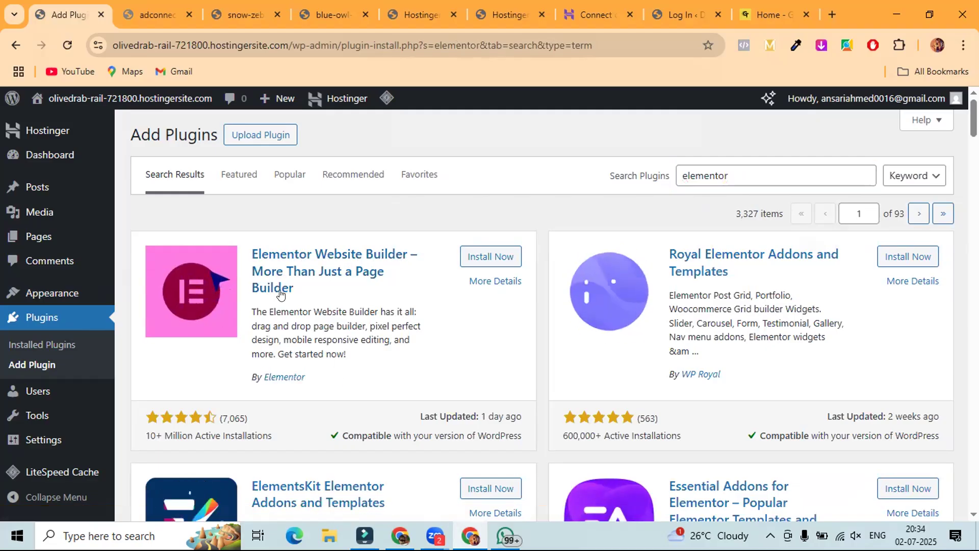
{"action": "left_click", "coordinate": [477, 258]}
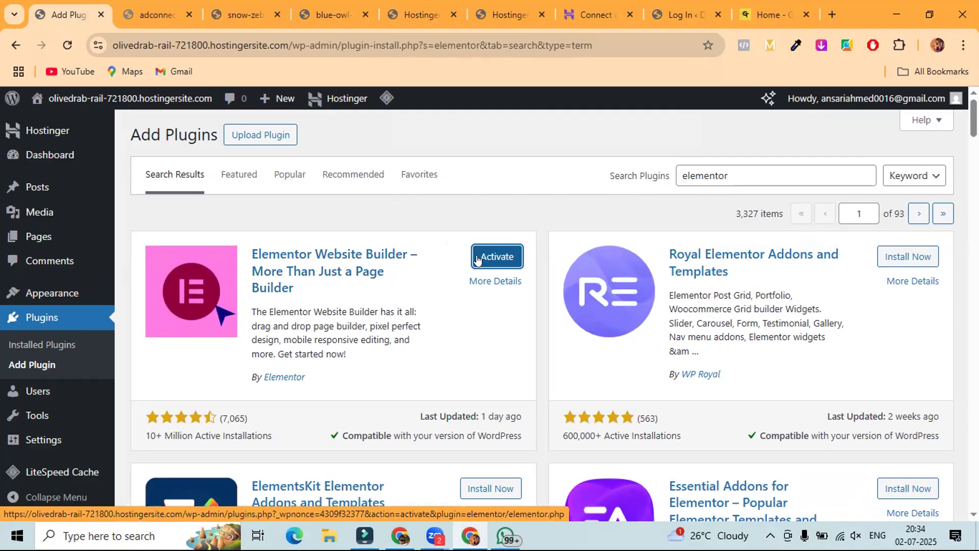
{"action": "left_click", "coordinate": [476, 257]}
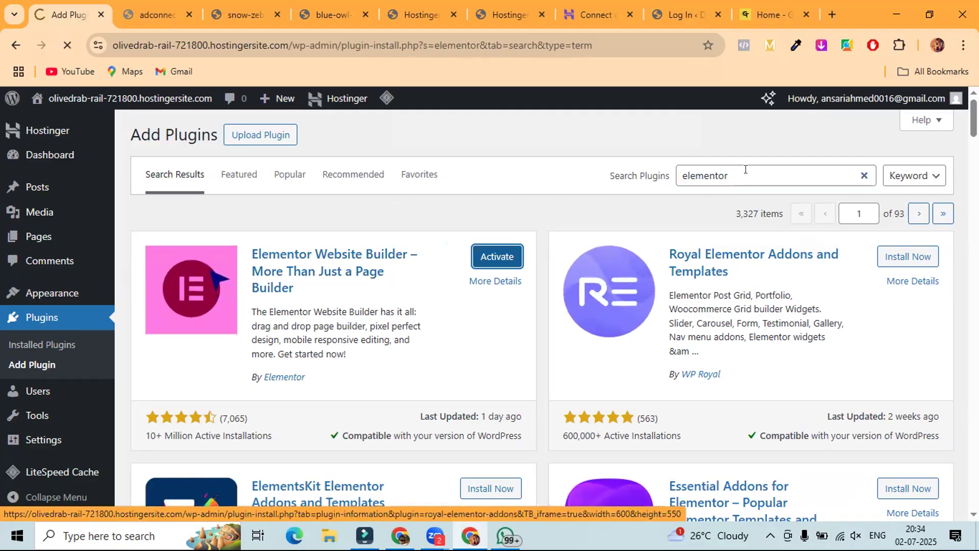
{"action": "left_click_drag", "start_coordinate": [742, 174], "coordinate": [676, 175]}
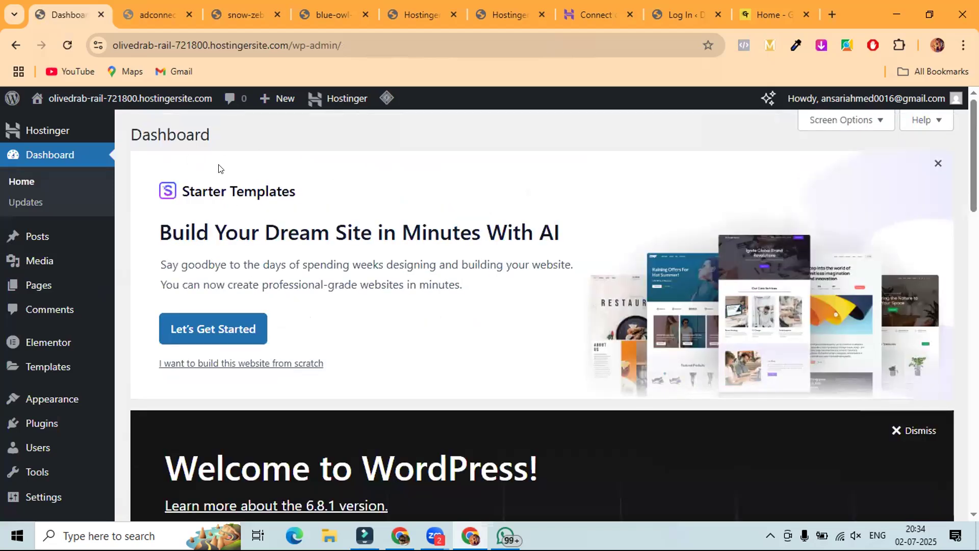
Review Installed Plugins, checking that Elementor and Starter Templates are among the five active plugins.
{"action": "scroll", "coordinate": [45, 347], "scroll_direction": "down", "scroll_amount": 1}
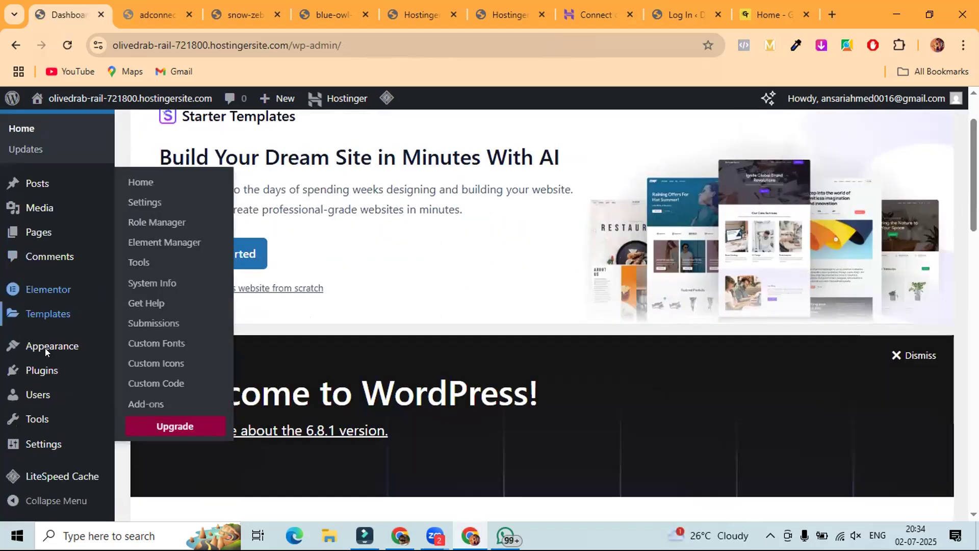
{"action": "scroll", "coordinate": [45, 348], "scroll_direction": "down", "scroll_amount": 1}
{"action": "left_click", "coordinate": [33, 370]}
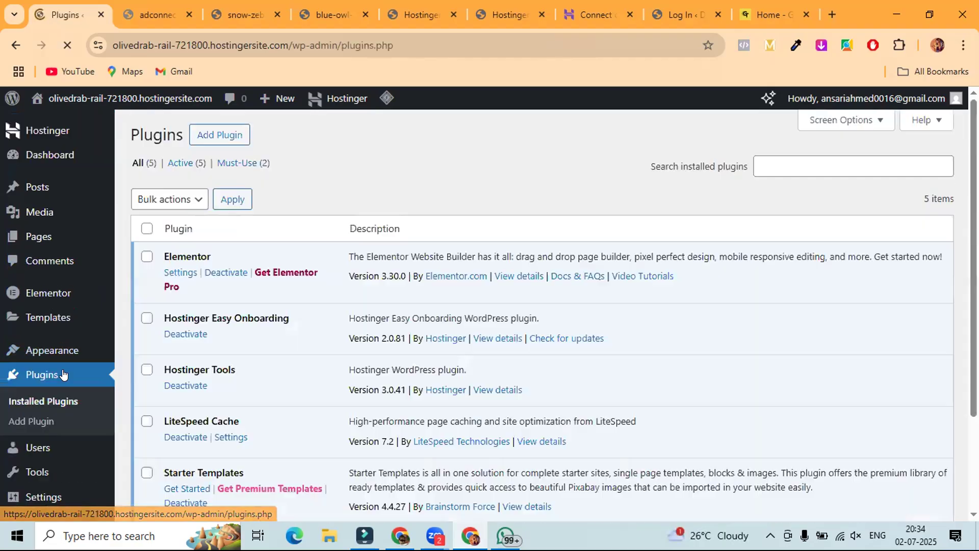
{"action": "scroll", "coordinate": [121, 288], "scroll_direction": "down", "scroll_amount": 1}
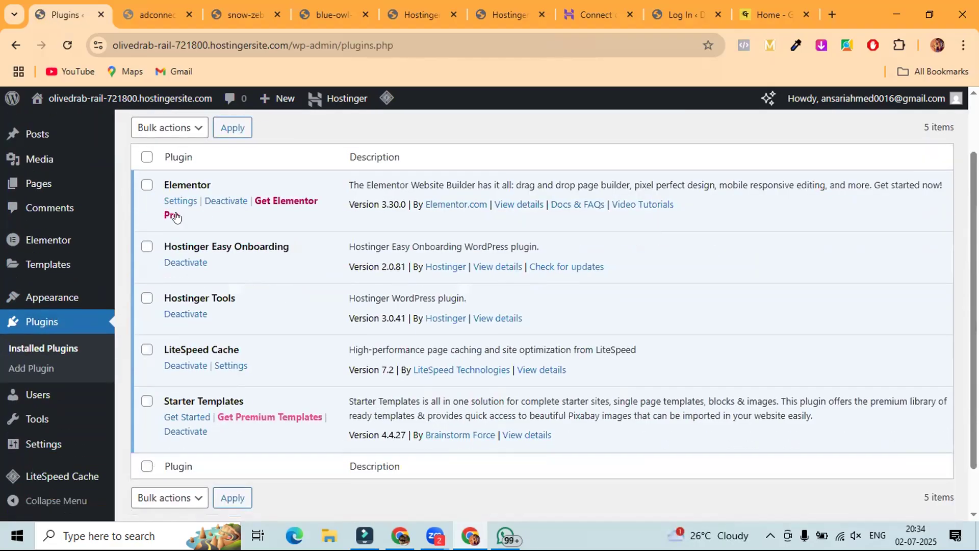
{"action": "left_click_drag", "start_coordinate": [218, 189], "coordinate": [163, 185]}
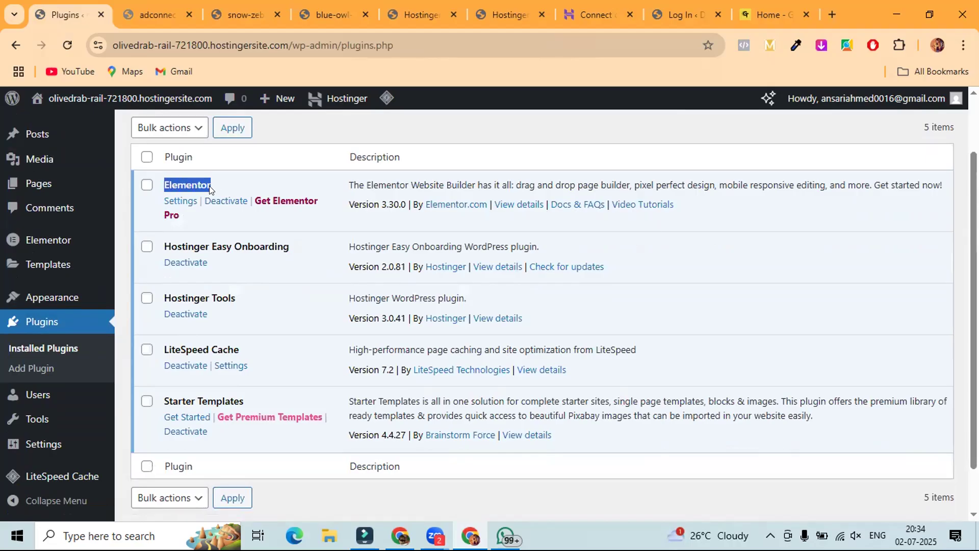
{"action": "left_click", "coordinate": [243, 176]}
{"action": "left_click_drag", "start_coordinate": [244, 400], "coordinate": [164, 400]}
{"action": "left_click", "coordinate": [257, 316]}
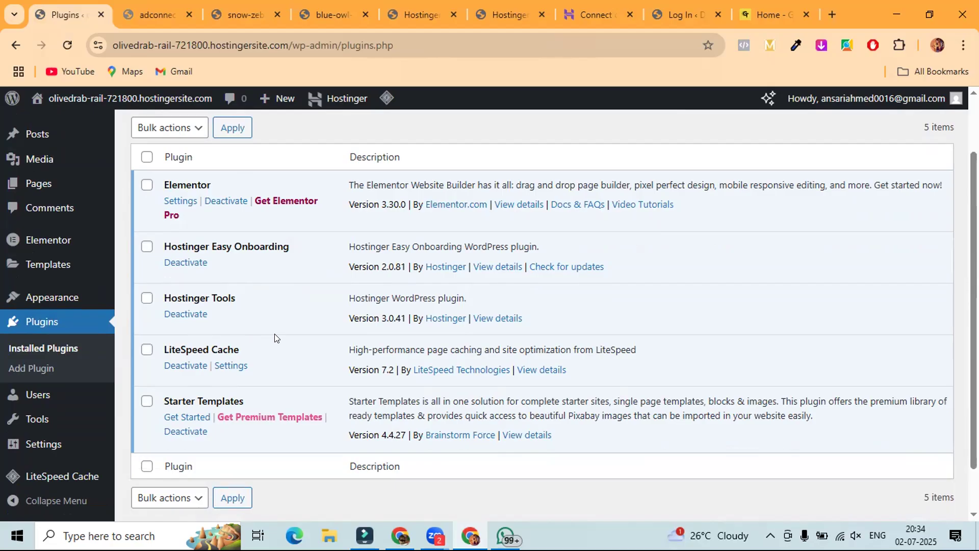
Bulk-deactivate Hostinger Easy Onboarding, Hostinger Tools and LiteSpeed Cache.
{"action": "left_click", "coordinate": [146, 248]}
{"action": "left_click", "coordinate": [146, 298]}
{"action": "left_click", "coordinate": [143, 353]}
{"action": "scroll", "coordinate": [157, 224], "scroll_direction": "up", "scroll_amount": 2}
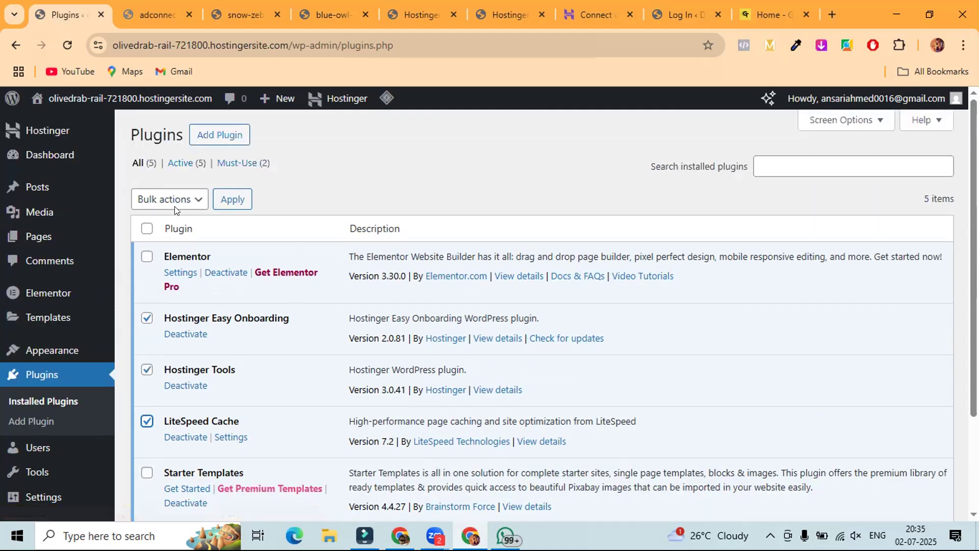
{"action": "left_click", "coordinate": [167, 200]}
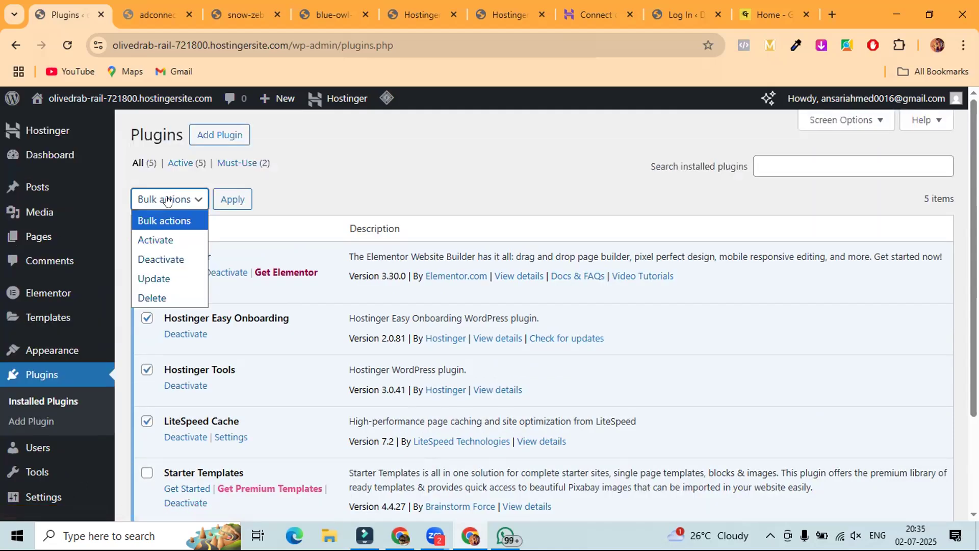
{"action": "left_click", "coordinate": [156, 259]}
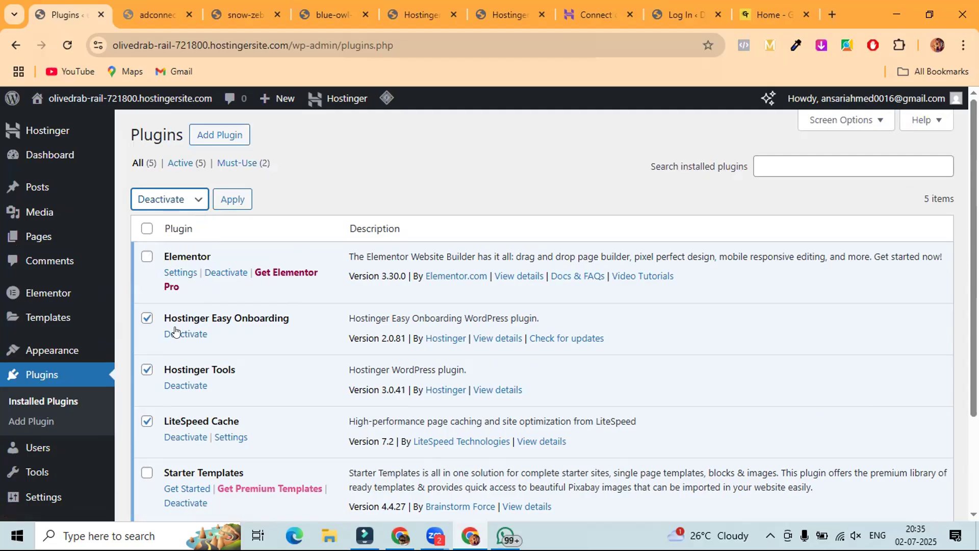
{"action": "scroll", "coordinate": [192, 335], "scroll_direction": "down", "scroll_amount": 2}
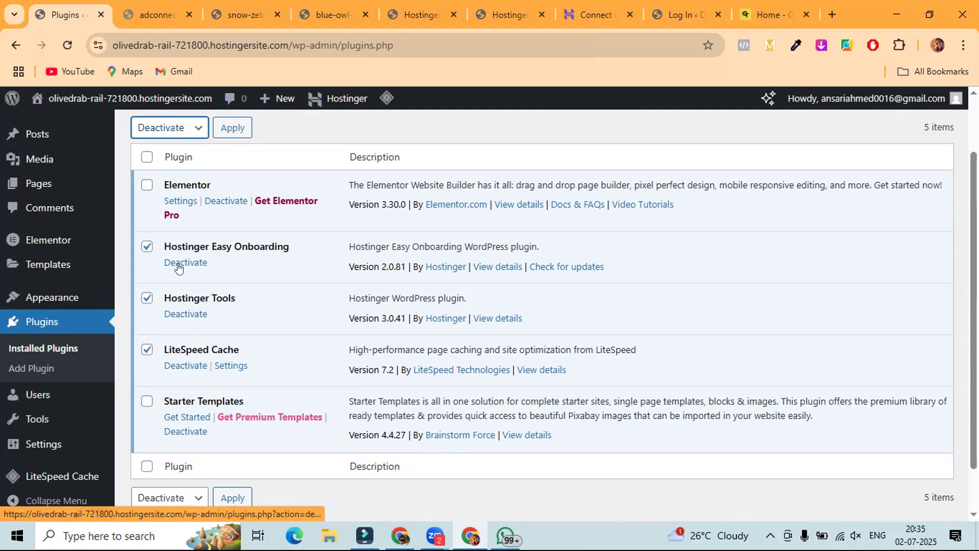
{"action": "left_click", "coordinate": [160, 126]}
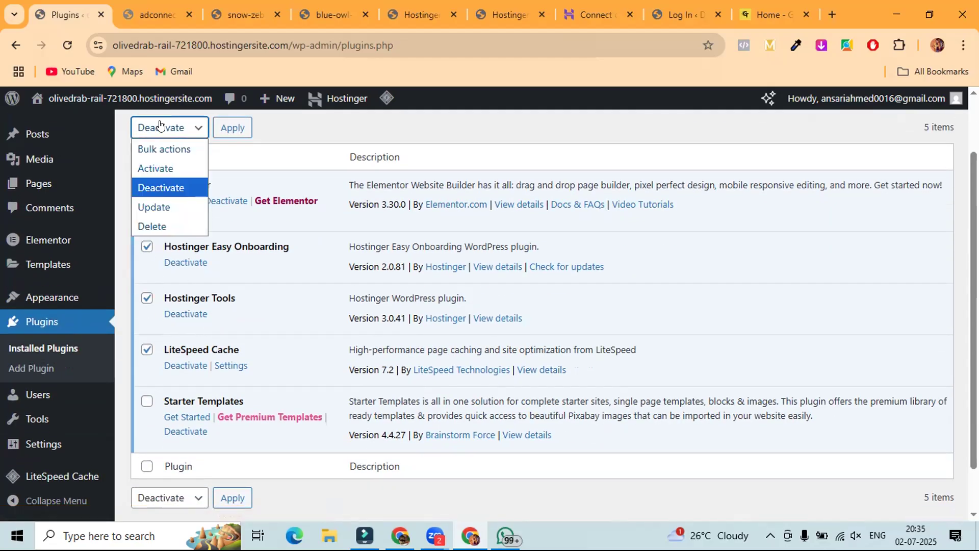
{"action": "left_click", "coordinate": [161, 227]}
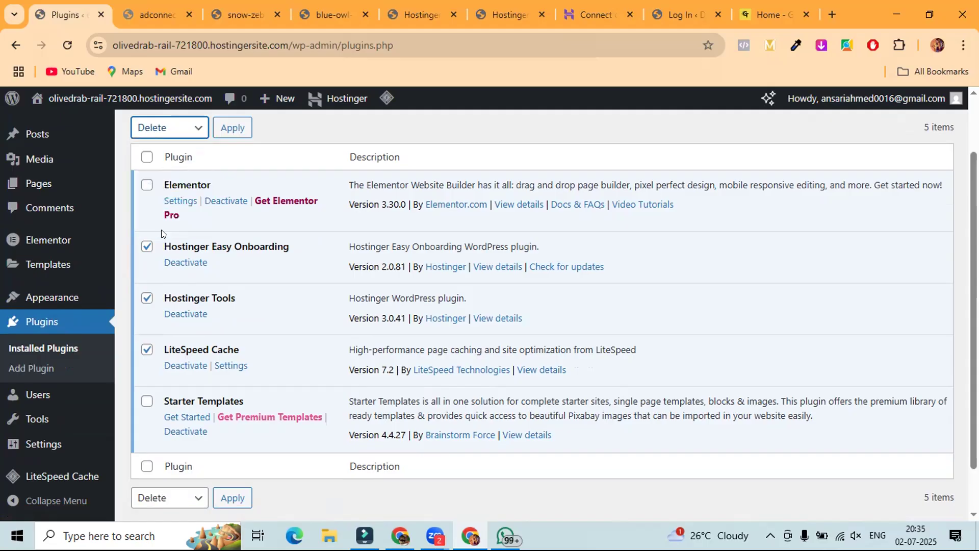
{"action": "left_click", "coordinate": [176, 130]}
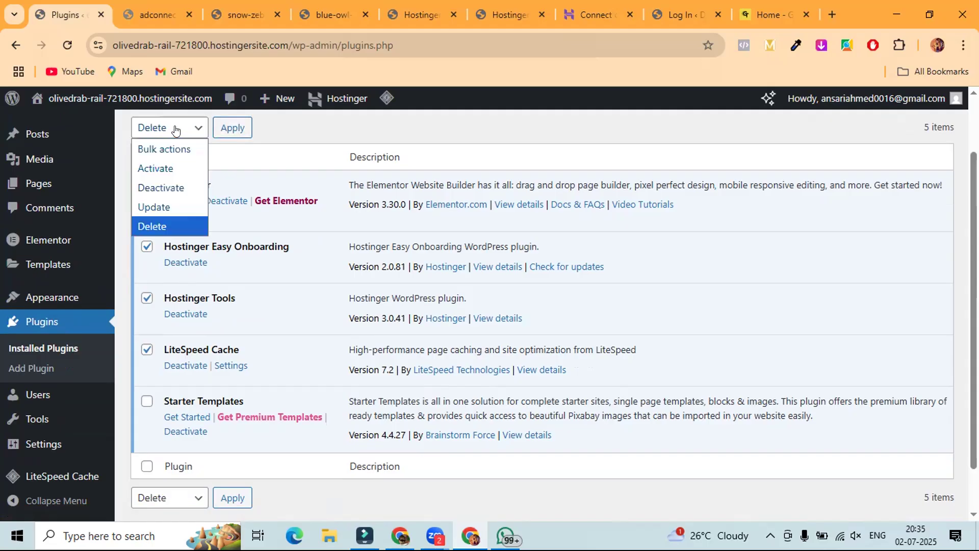
{"action": "left_click", "coordinate": [162, 187]}
{"action": "left_click", "coordinate": [225, 122]}
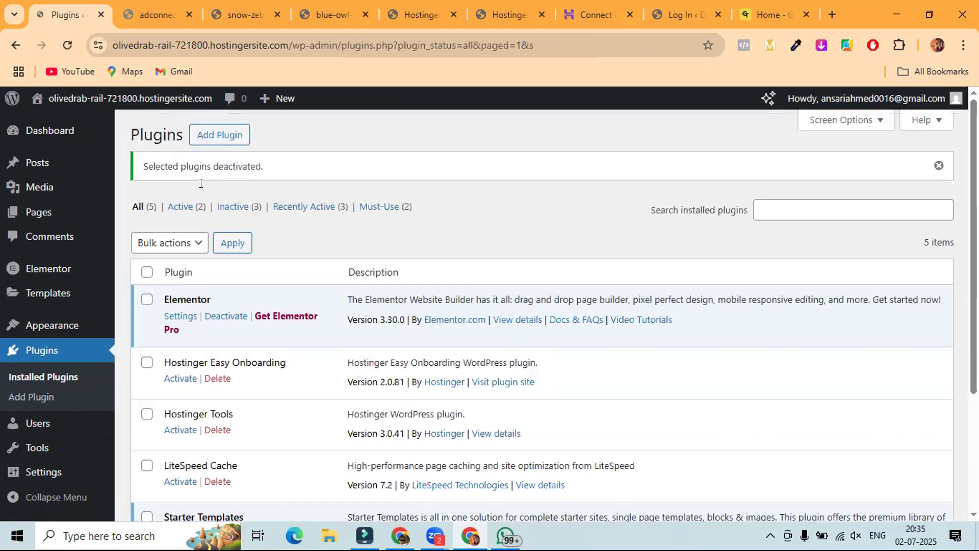
Bulk-delete Hostinger Easy Onboarding, Hostinger Tools and LiteSpeed Cache, confirming removal of their data.
{"action": "scroll", "coordinate": [202, 327], "scroll_direction": "down", "scroll_amount": 1}
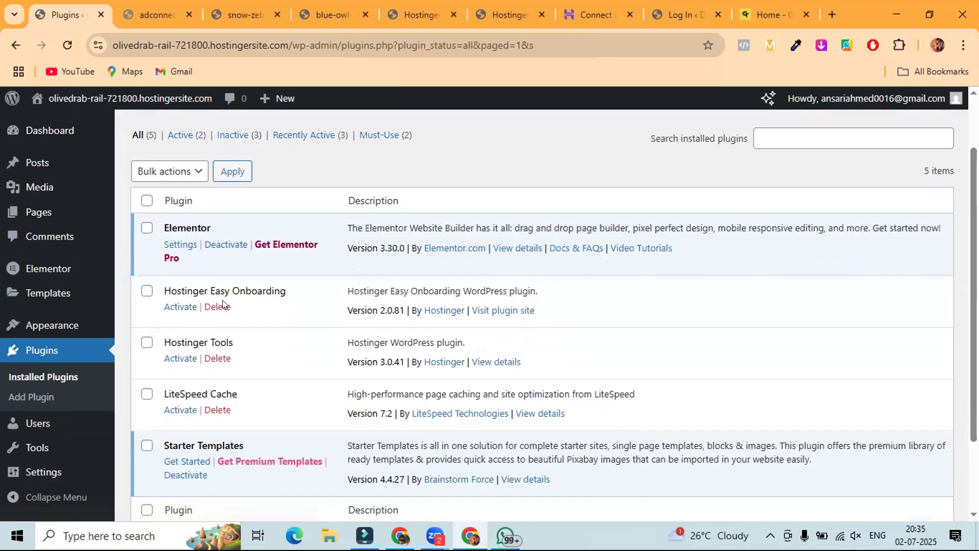
{"action": "scroll", "coordinate": [197, 319], "scroll_direction": "down", "scroll_amount": 1}
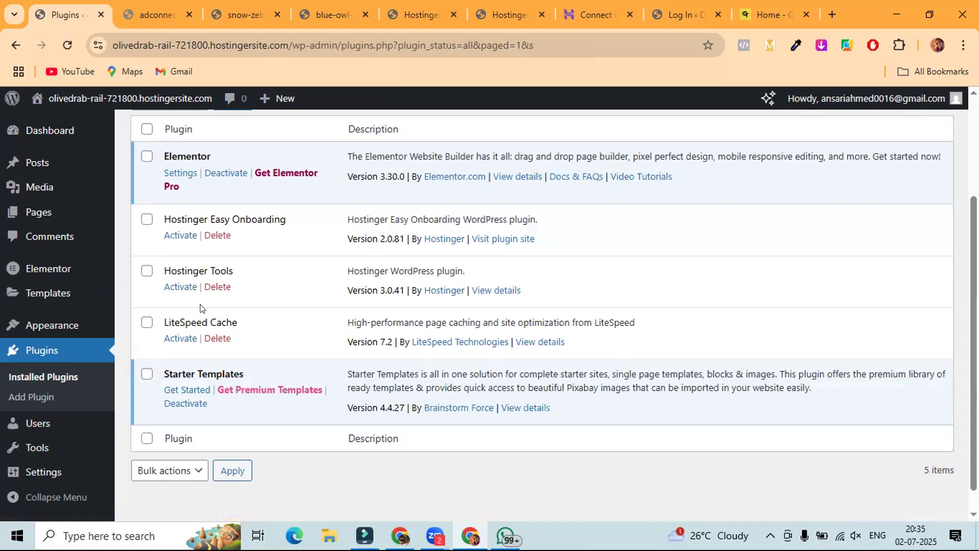
{"action": "left_click", "coordinate": [147, 220]}
{"action": "left_click", "coordinate": [146, 271]}
{"action": "left_click", "coordinate": [146, 323]}
{"action": "scroll", "coordinate": [147, 326], "scroll_direction": "up", "scroll_amount": 2}
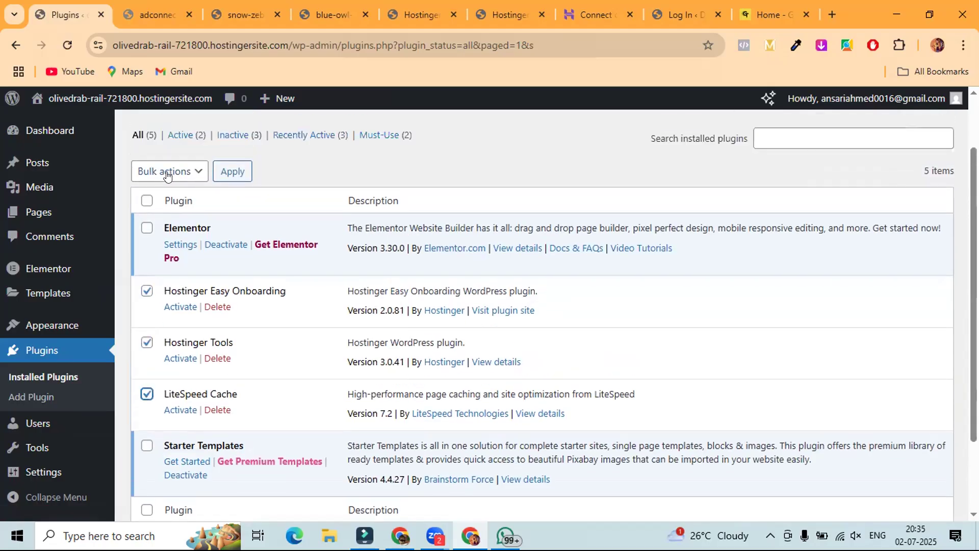
{"action": "left_click", "coordinate": [166, 174]}
{"action": "left_click", "coordinate": [152, 268]}
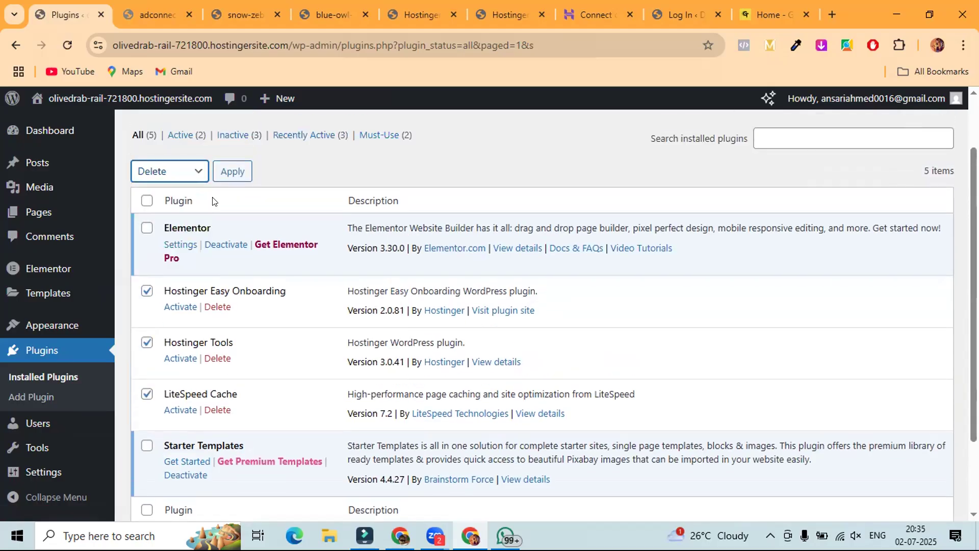
{"action": "left_click", "coordinate": [230, 173]}
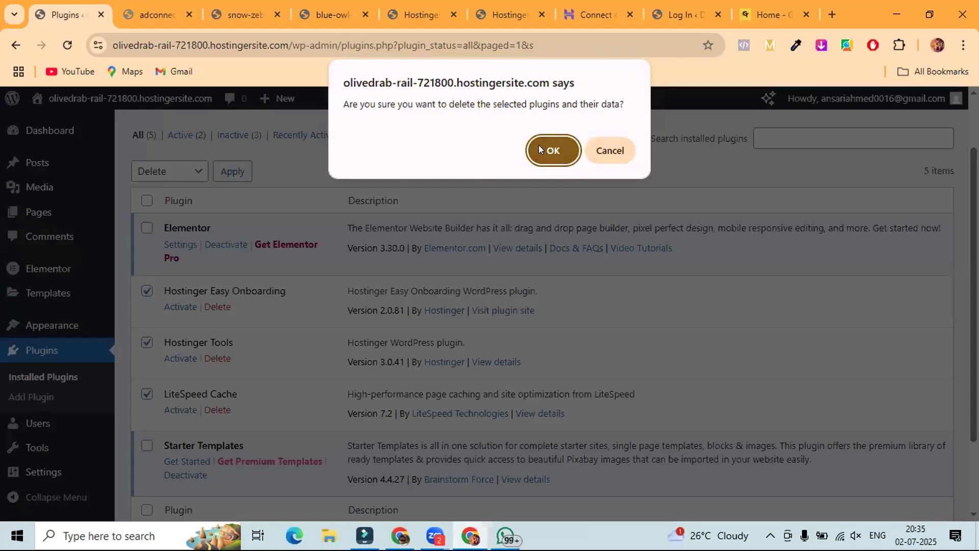
{"action": "left_click", "coordinate": [538, 148]}
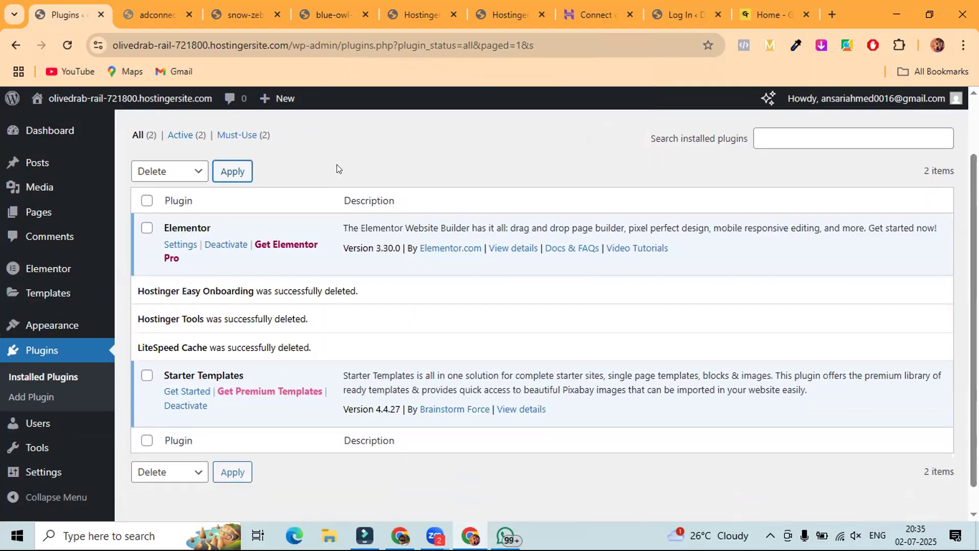
Reload the Plugins page so only Elementor and Starter Templates are listed.
{"action": "left_click", "coordinate": [63, 46]}
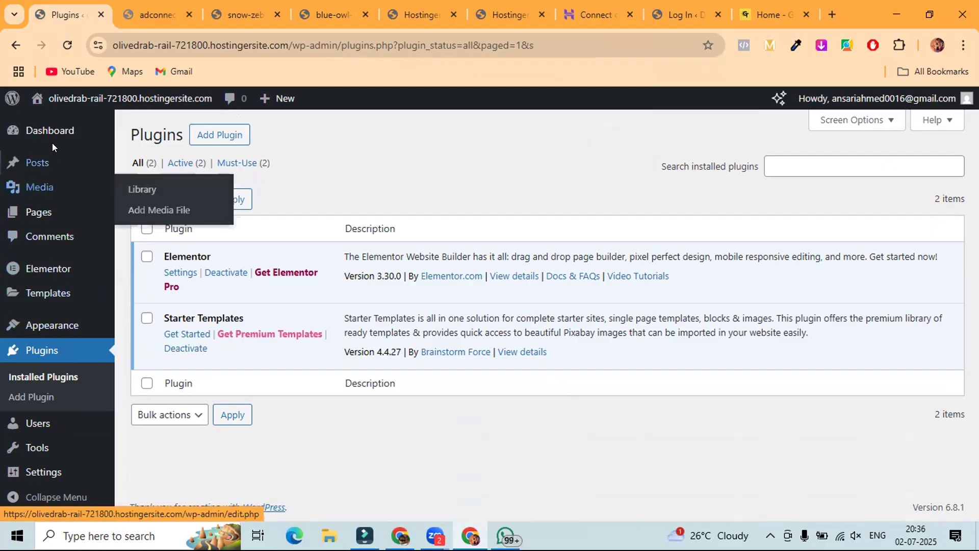
{"action": "mouse_move", "coordinate": [45, 130]}
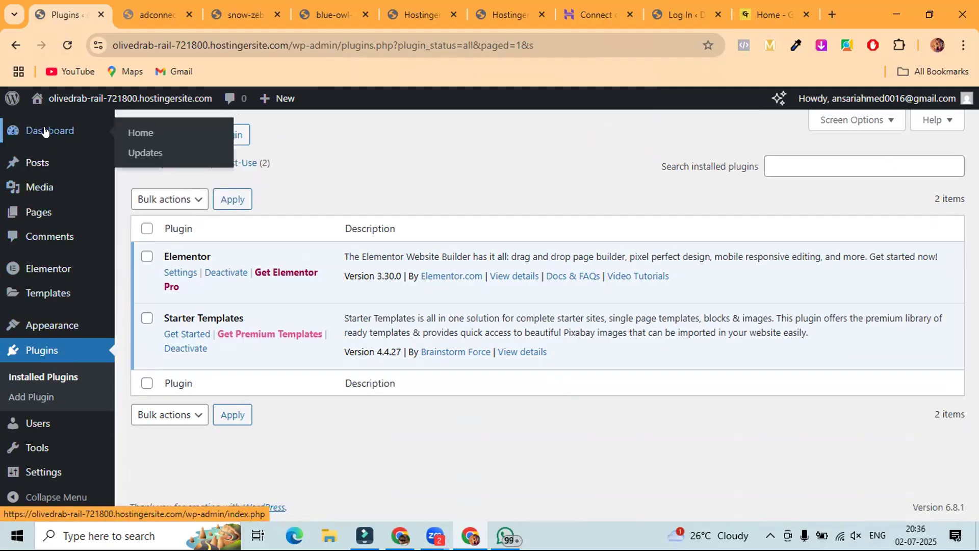
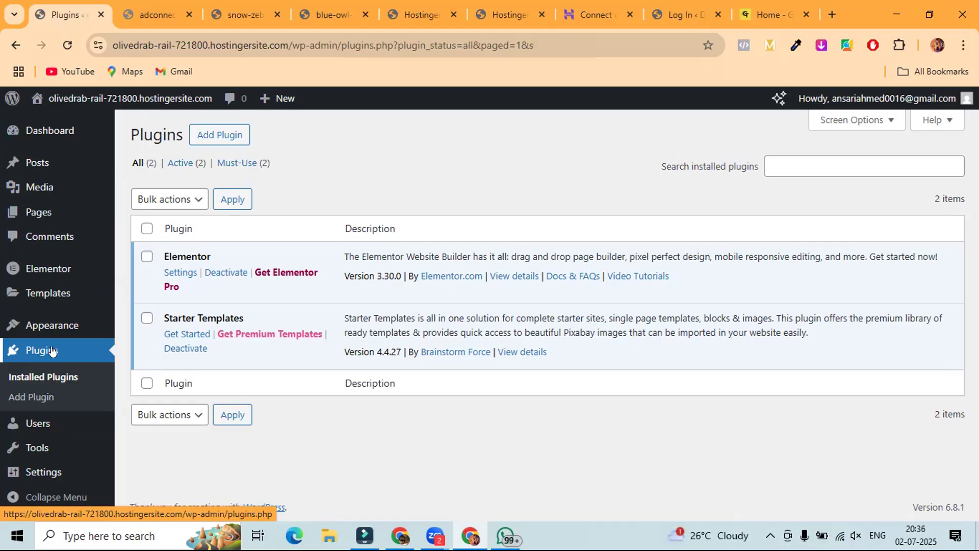
Reload the installed plugins list and start the Starter Templates getting-started wizard.
{"action": "left_click", "coordinate": [37, 350]}
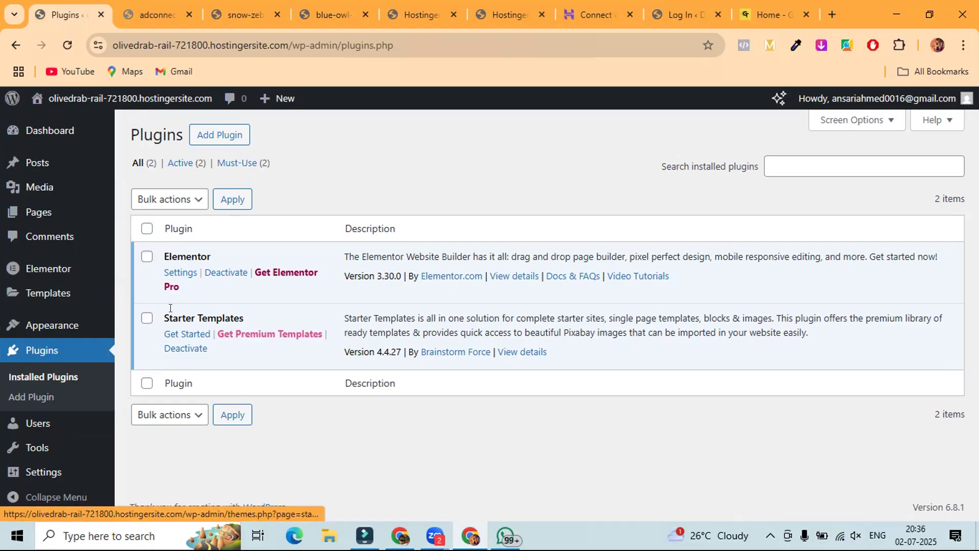
{"action": "left_click_drag", "start_coordinate": [245, 319], "coordinate": [168, 318]}
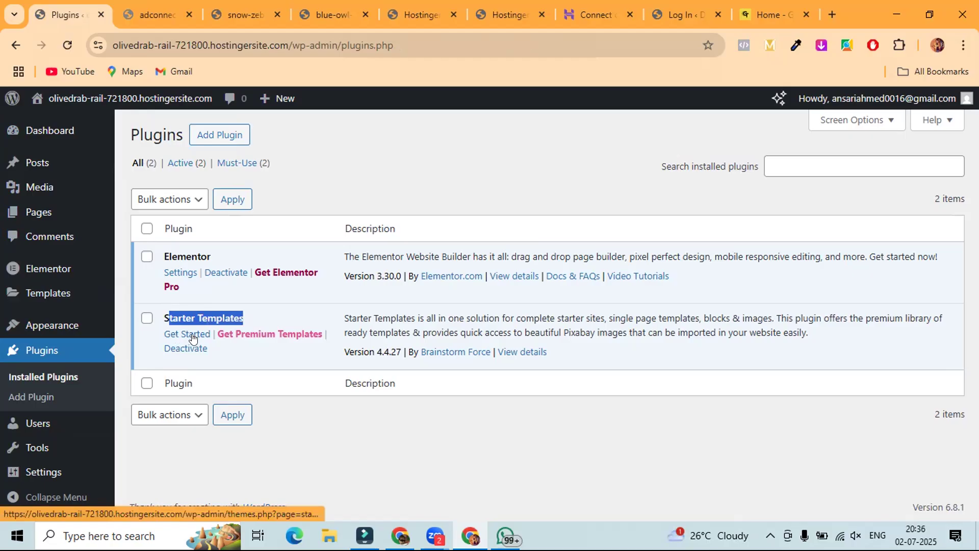
{"action": "left_click", "coordinate": [187, 370]}
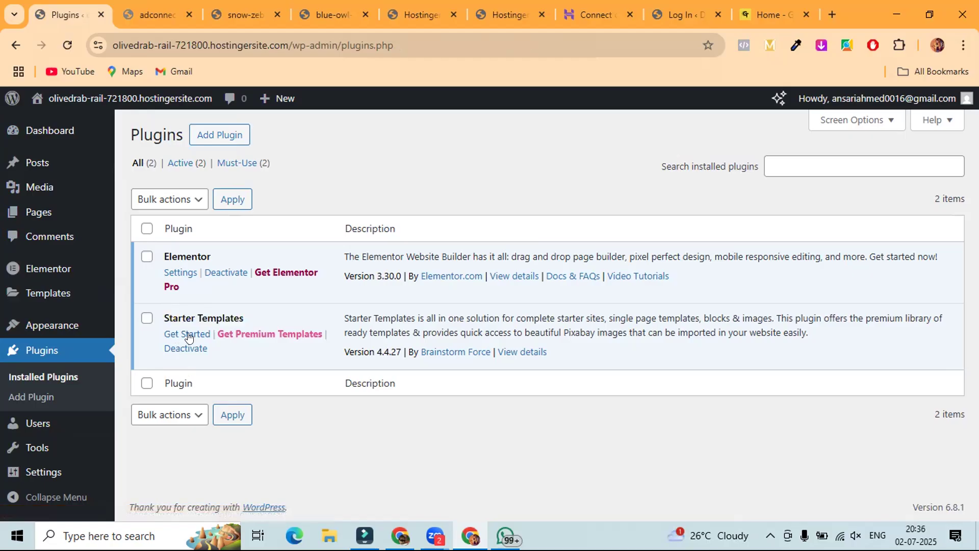
{"action": "left_click", "coordinate": [187, 334]}
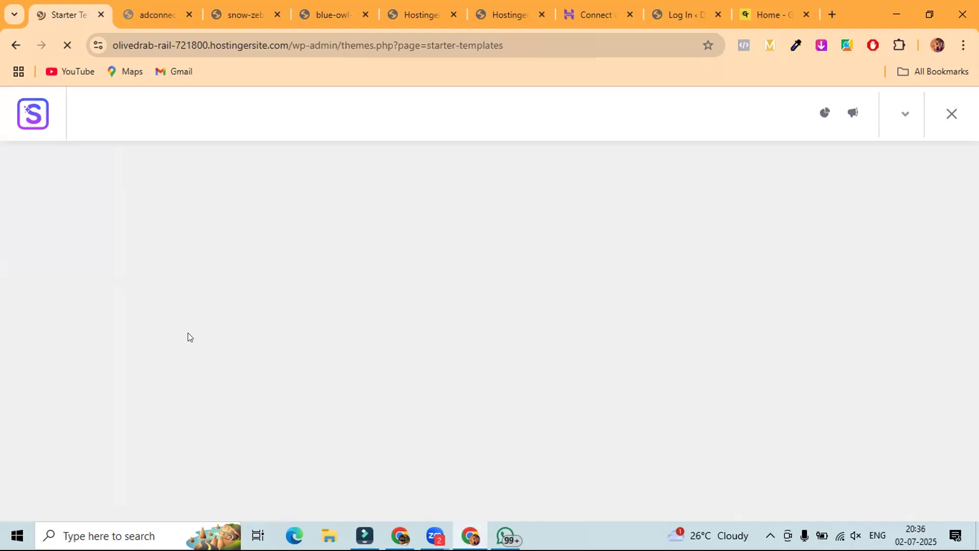
Choose Build with Templates, go back, then exit the wizard to the WordPress Dashboard.
{"action": "scroll", "coordinate": [341, 385], "scroll_direction": "down", "scroll_amount": 1}
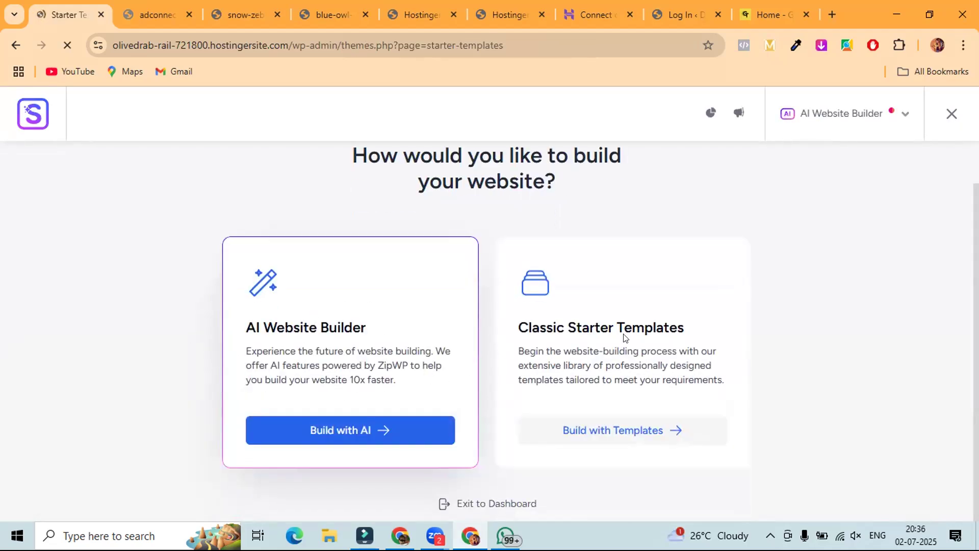
{"action": "left_click", "coordinate": [593, 435]}
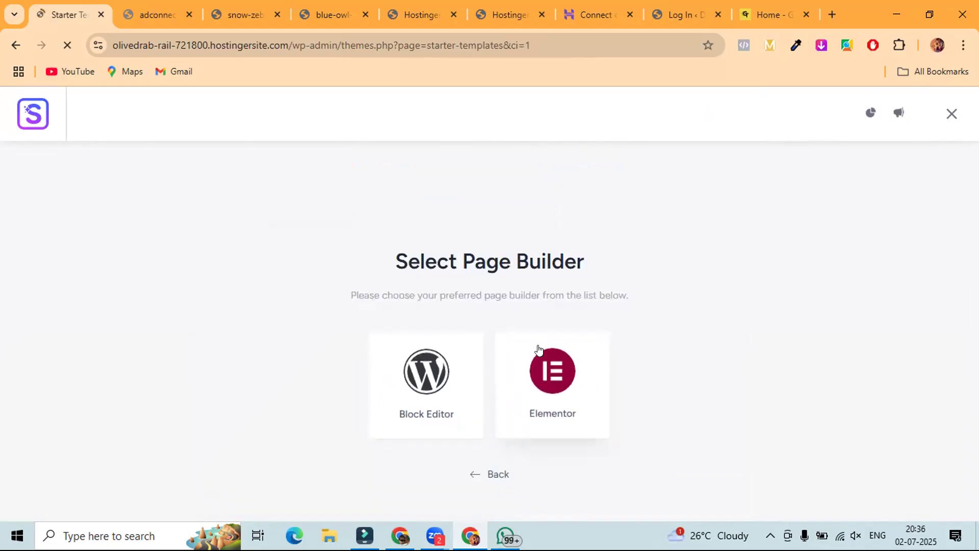
{"action": "left_click", "coordinate": [14, 44]}
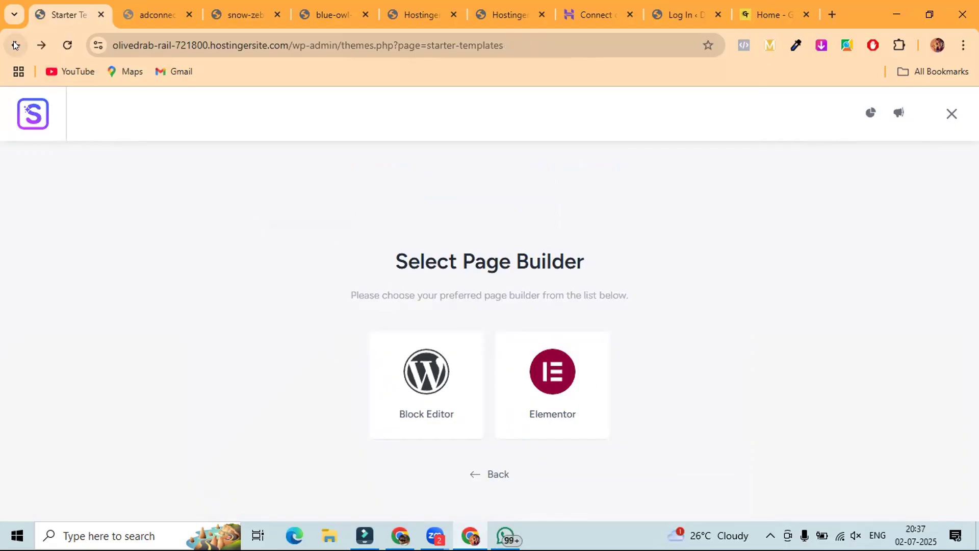
{"action": "left_click", "coordinate": [952, 112]}
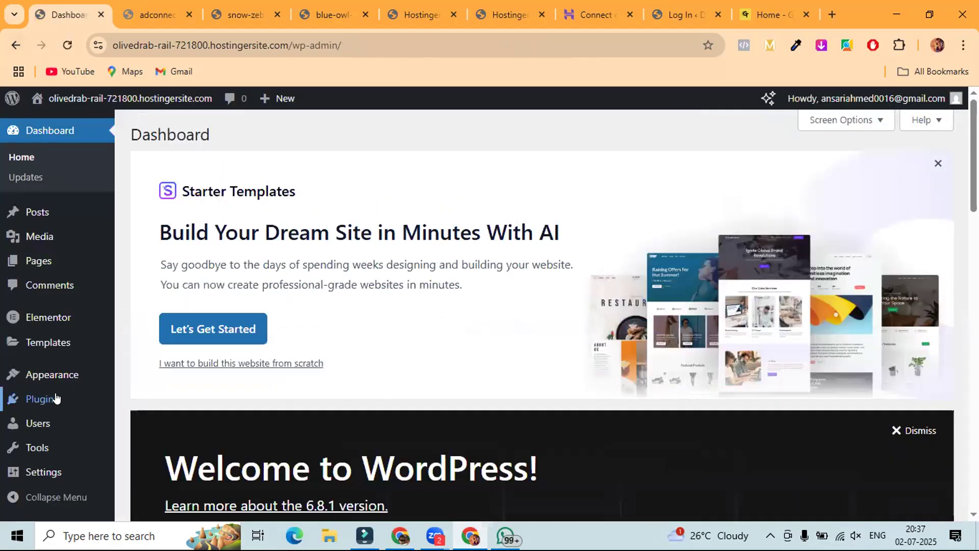
From Installed Plugins, start Starter Templates, choose Build with Templates and pick Elementor.
{"action": "mouse_move", "coordinate": [45, 400]}
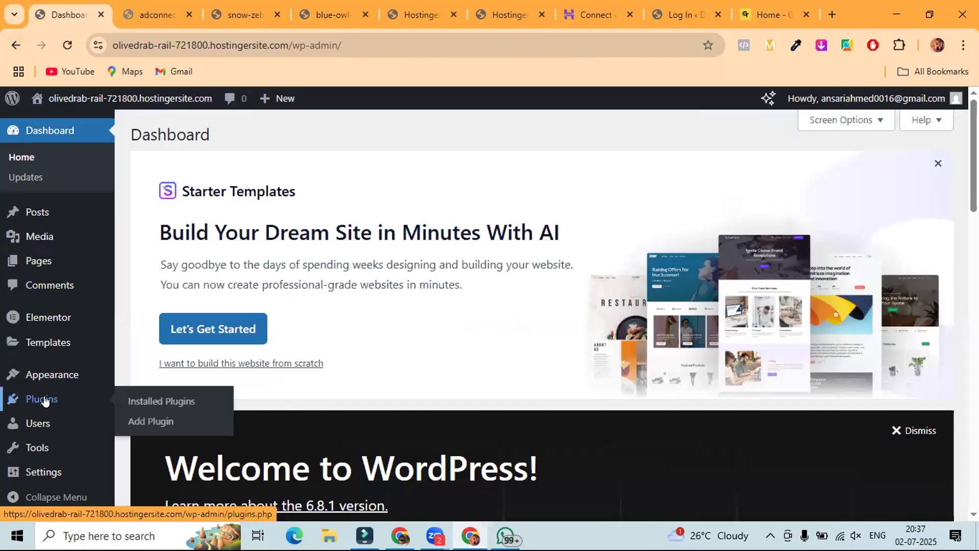
{"action": "left_click", "coordinate": [142, 399]}
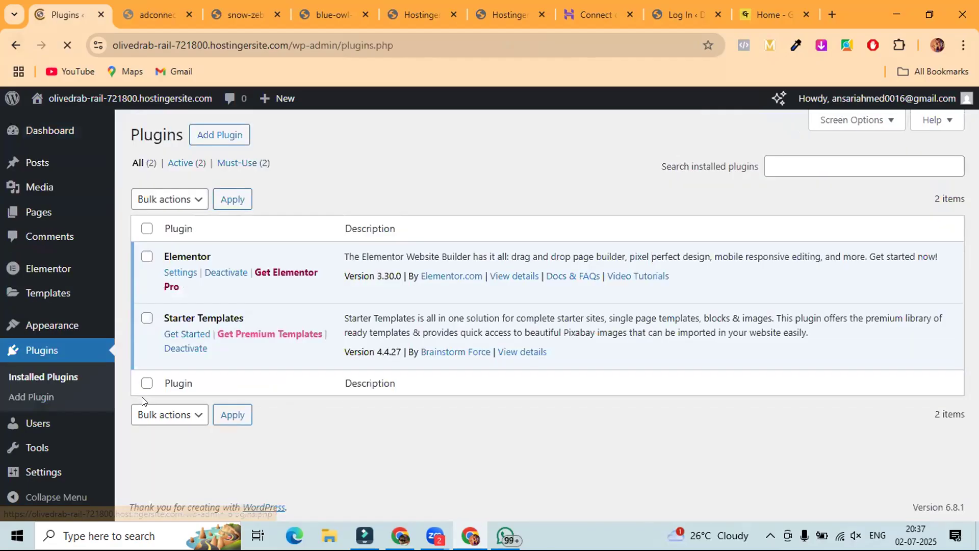
{"action": "left_click", "coordinate": [186, 334]}
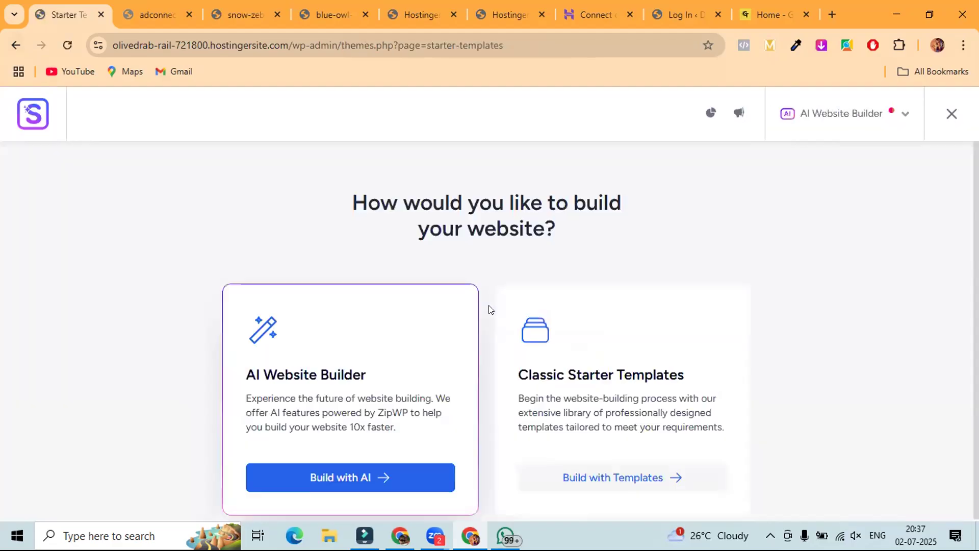
{"action": "scroll", "coordinate": [591, 355], "scroll_direction": "down", "scroll_amount": 1}
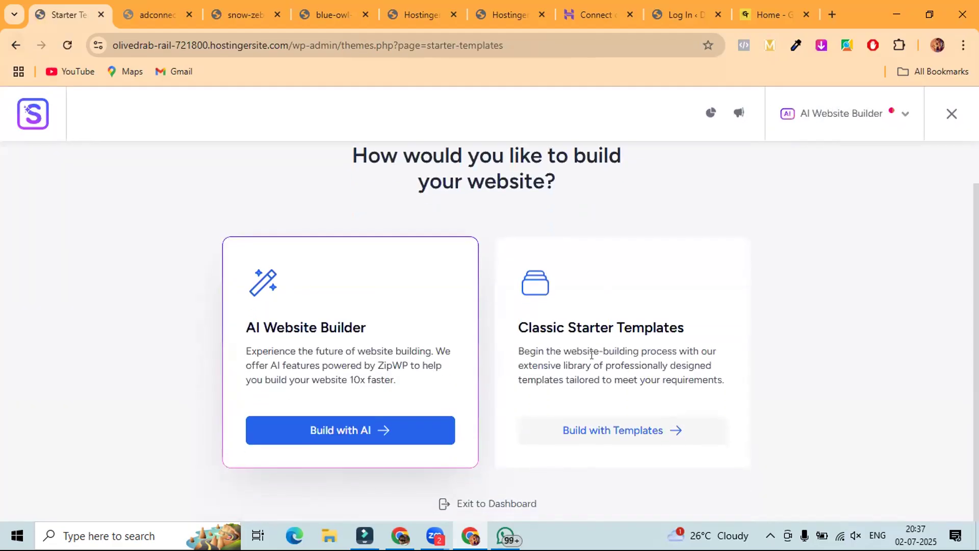
{"action": "left_click", "coordinate": [606, 431]}
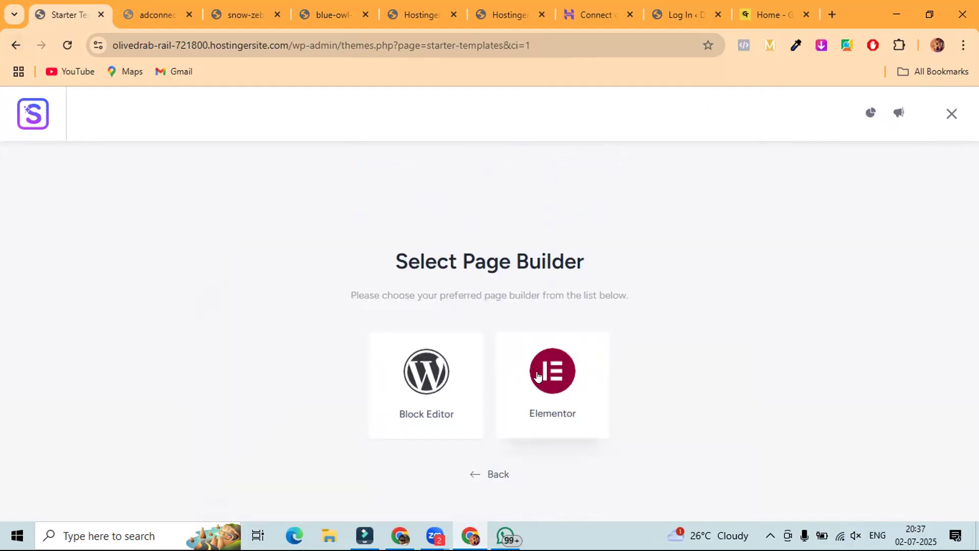
{"action": "left_click", "coordinate": [538, 375]}
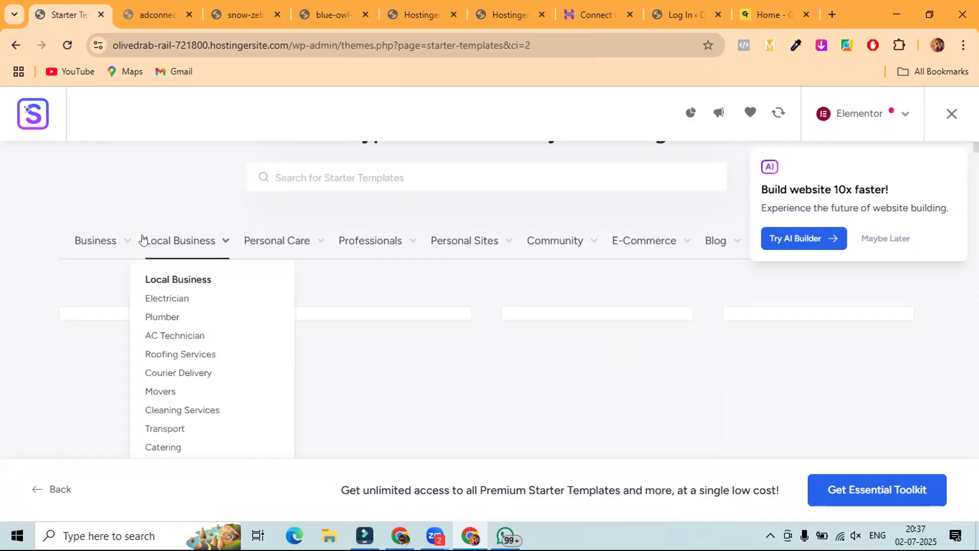
Scroll through the starter templates grid and open the Generic eCommerce template.
{"action": "mouse_move", "coordinate": [108, 239]}
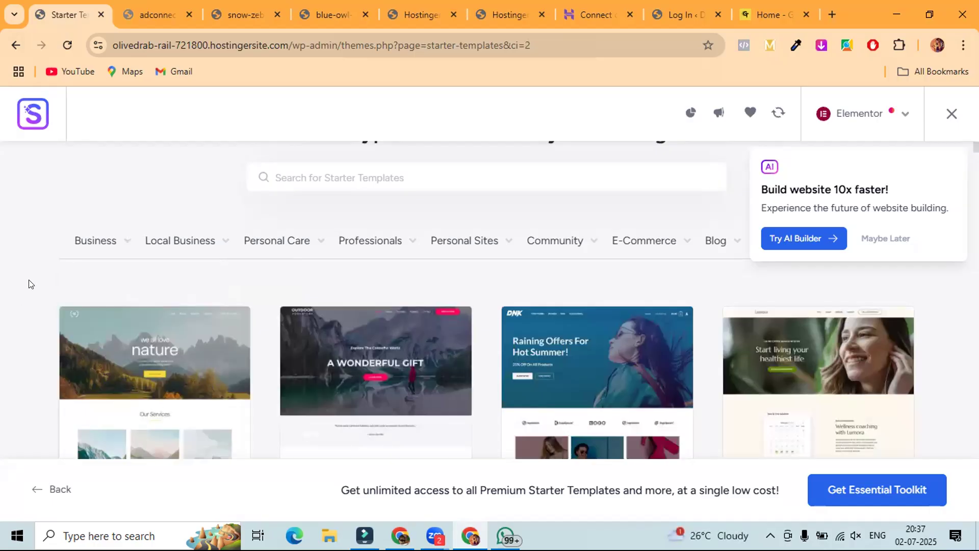
{"action": "scroll", "coordinate": [338, 341], "scroll_direction": "down", "scroll_amount": 6}
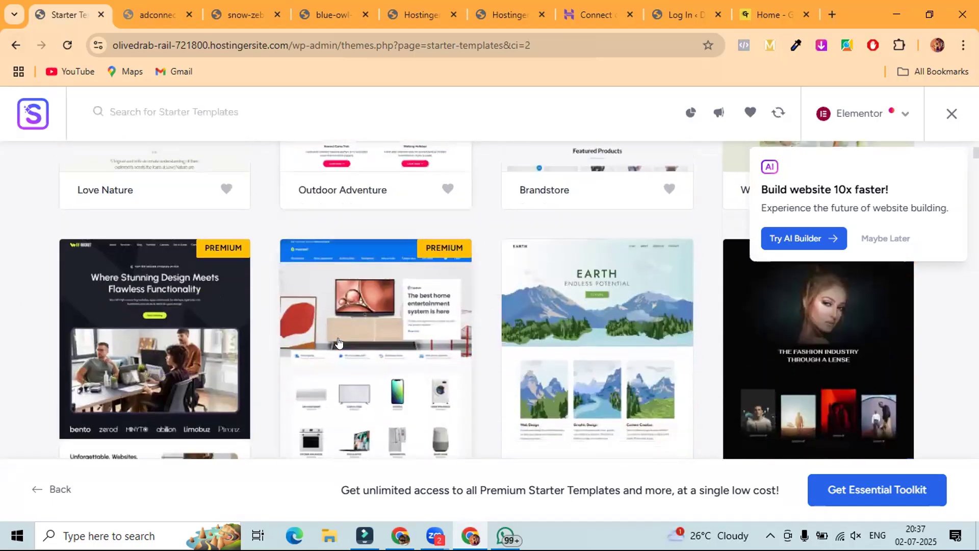
{"action": "scroll", "coordinate": [338, 341], "scroll_direction": "up", "scroll_amount": 5}
{"action": "scroll", "coordinate": [338, 341], "scroll_direction": "down", "scroll_amount": 10}
{"action": "scroll", "coordinate": [338, 349], "scroll_direction": "down", "scroll_amount": 9}
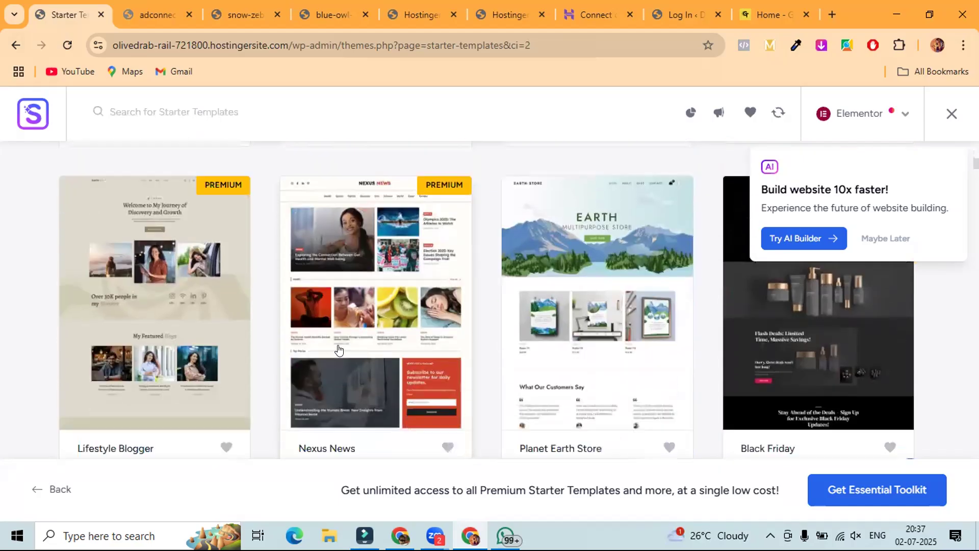
{"action": "scroll", "coordinate": [338, 350], "scroll_direction": "down", "scroll_amount": 8}
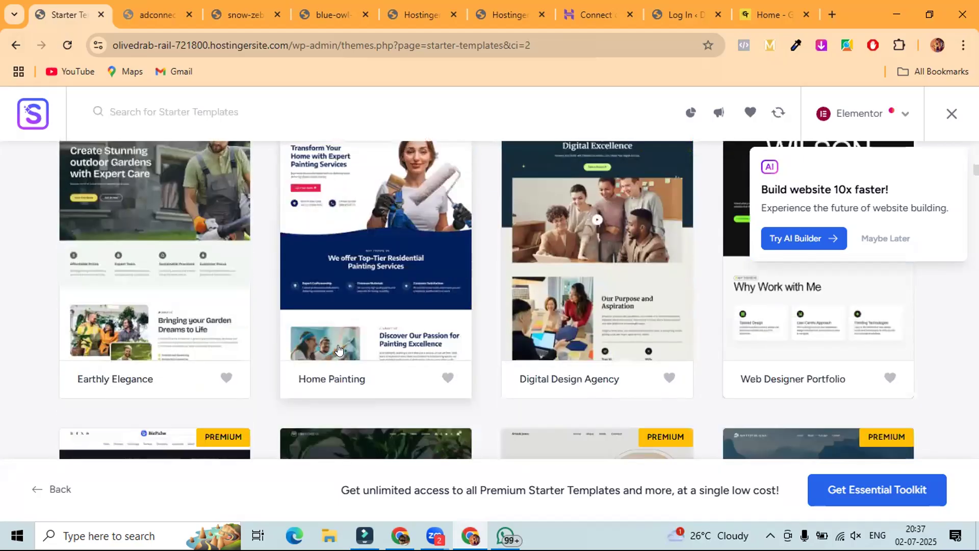
{"action": "scroll", "coordinate": [338, 350], "scroll_direction": "down", "scroll_amount": 3}
{"action": "scroll", "coordinate": [338, 350], "scroll_direction": "up", "scroll_amount": 2}
{"action": "scroll", "coordinate": [338, 350], "scroll_direction": "up", "scroll_amount": 2}
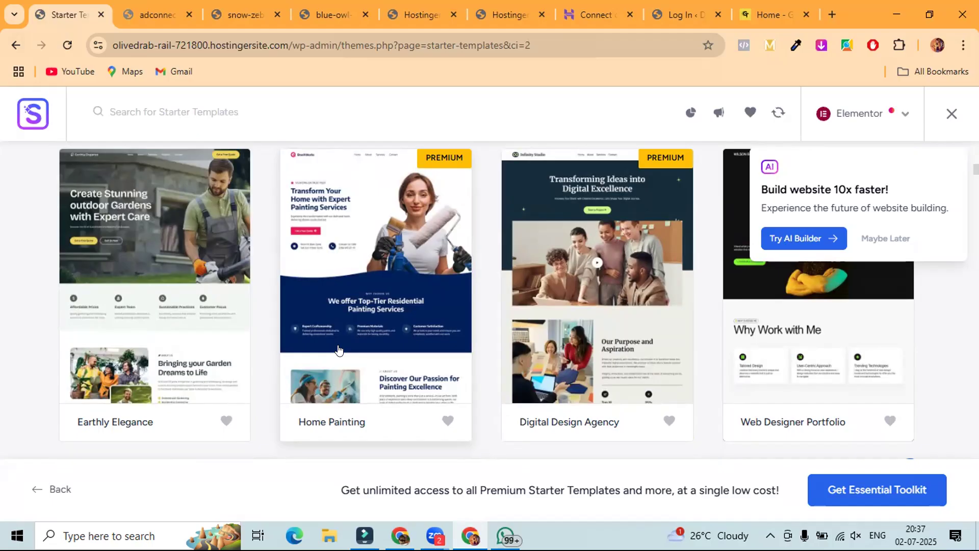
{"action": "scroll", "coordinate": [73, 309], "scroll_direction": "up", "scroll_amount": 3}
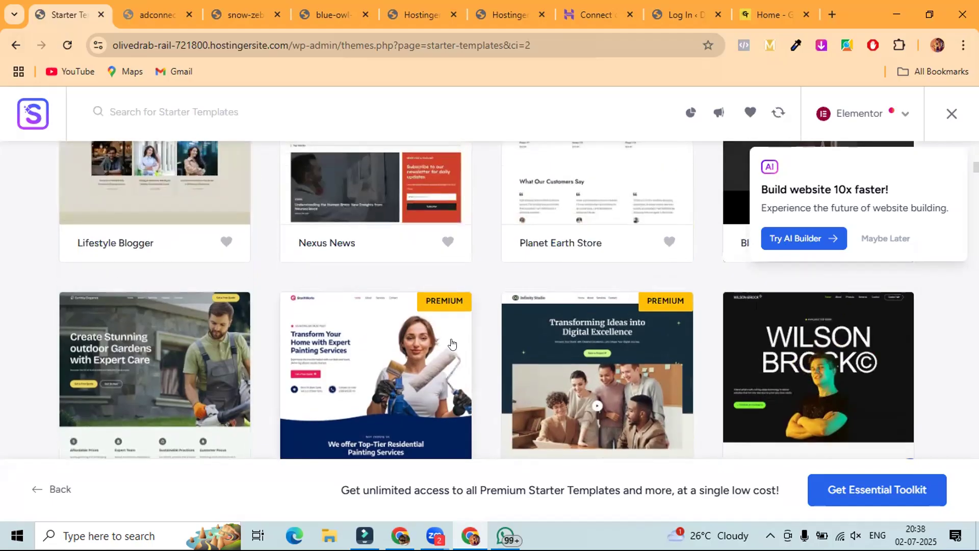
{"action": "scroll", "coordinate": [451, 343], "scroll_direction": "up", "scroll_amount": 5}
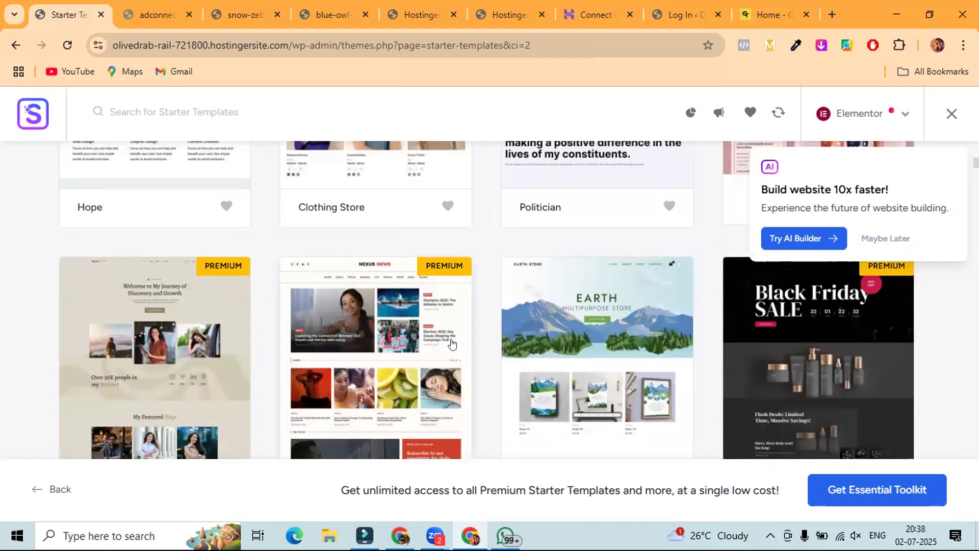
{"action": "scroll", "coordinate": [451, 343], "scroll_direction": "down", "scroll_amount": 5}
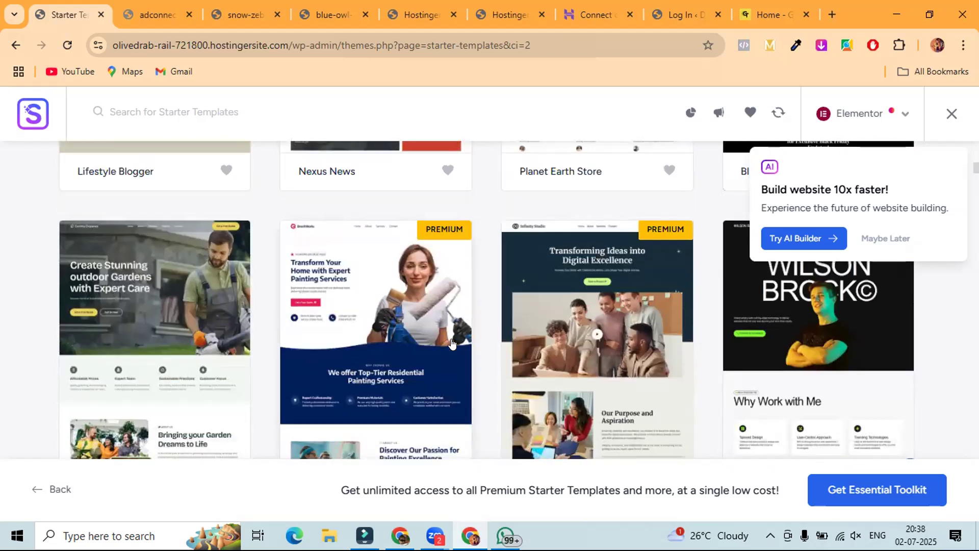
{"action": "scroll", "coordinate": [476, 422], "scroll_direction": "down", "scroll_amount": 2}
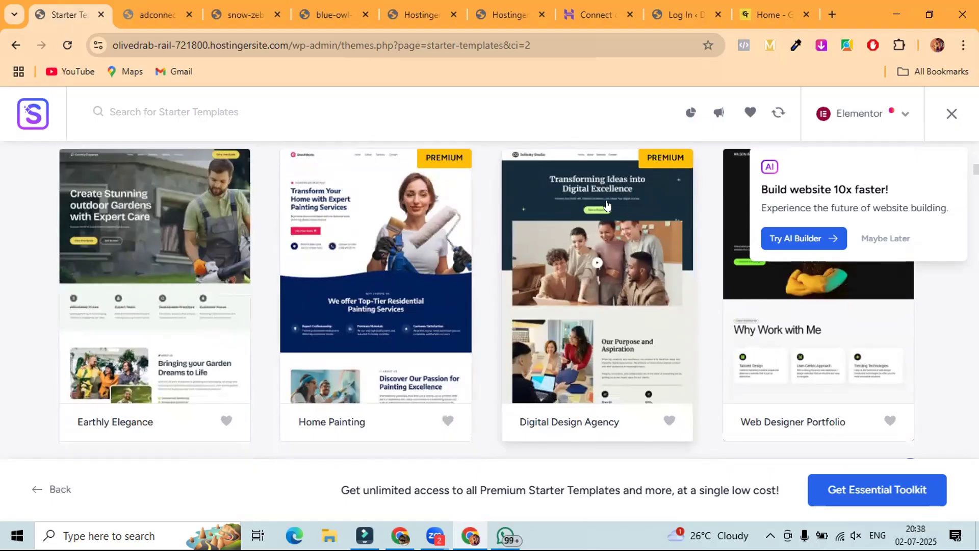
{"action": "scroll", "coordinate": [606, 204], "scroll_direction": "down", "scroll_amount": 5}
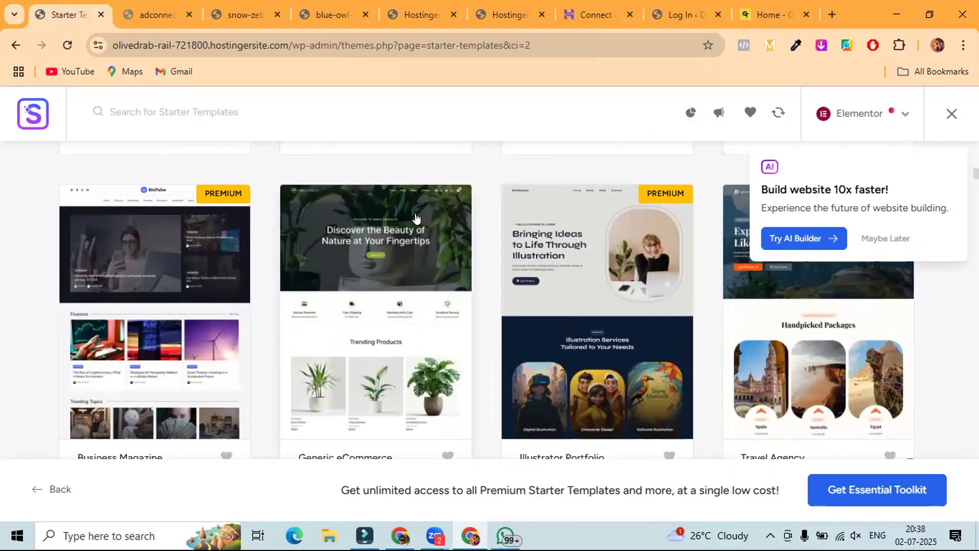
{"action": "left_click", "coordinate": [373, 291]}
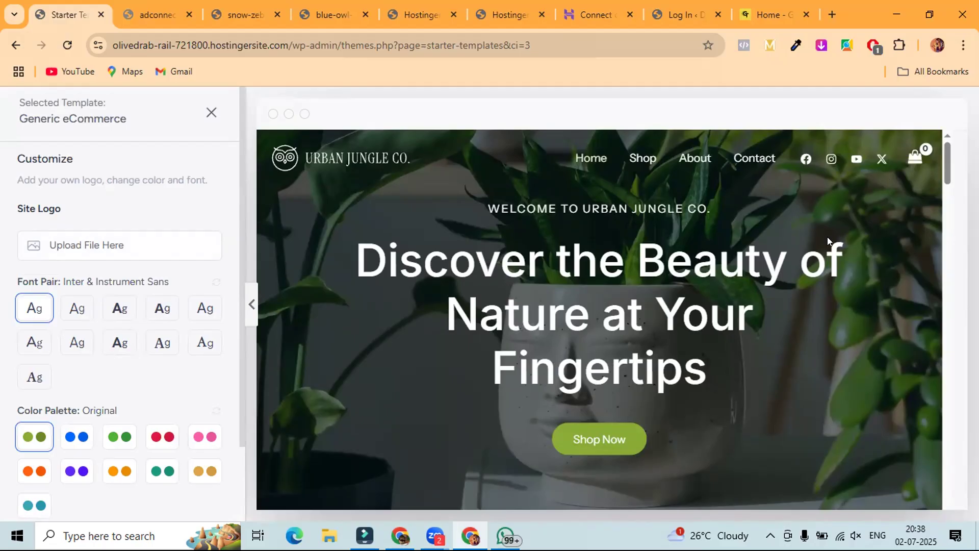
{"action": "scroll", "coordinate": [684, 439], "scroll_direction": "down", "scroll_amount": 8}
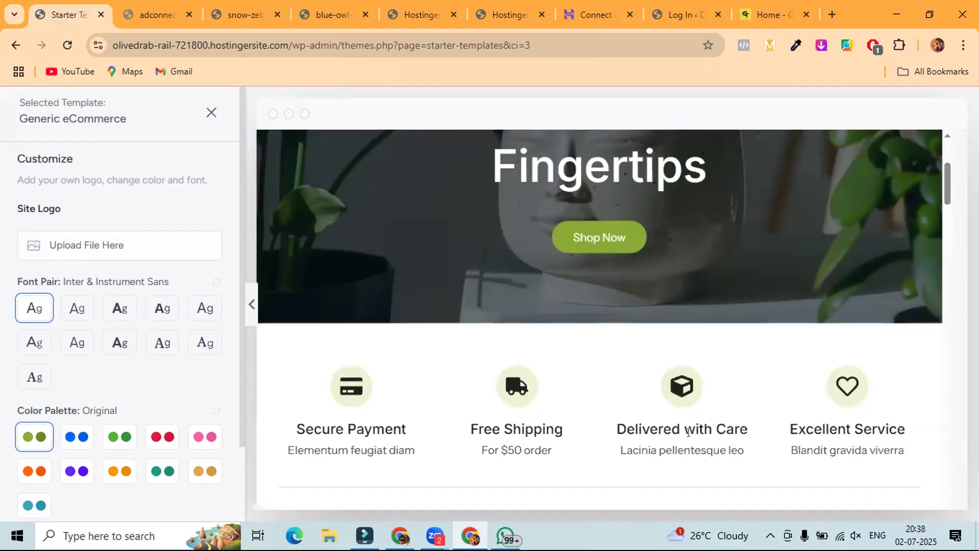
{"action": "scroll", "coordinate": [688, 433], "scroll_direction": "down", "scroll_amount": 6}
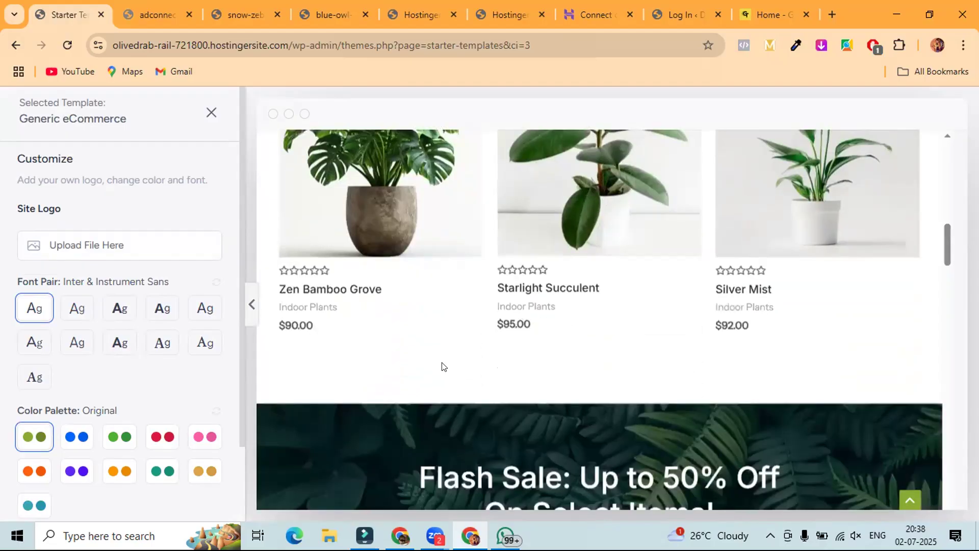
{"action": "scroll", "coordinate": [441, 367], "scroll_direction": "down", "scroll_amount": 5}
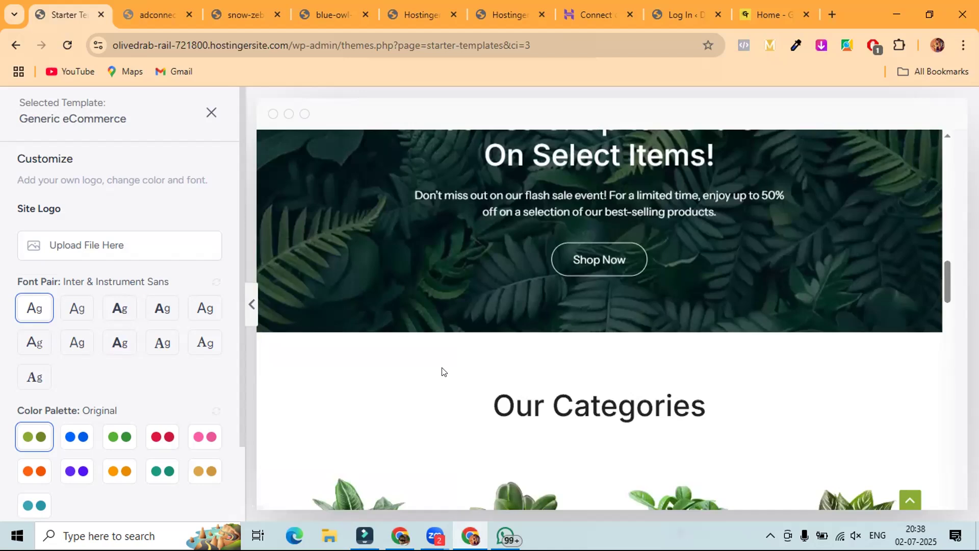
{"action": "left_click", "coordinate": [209, 111]}
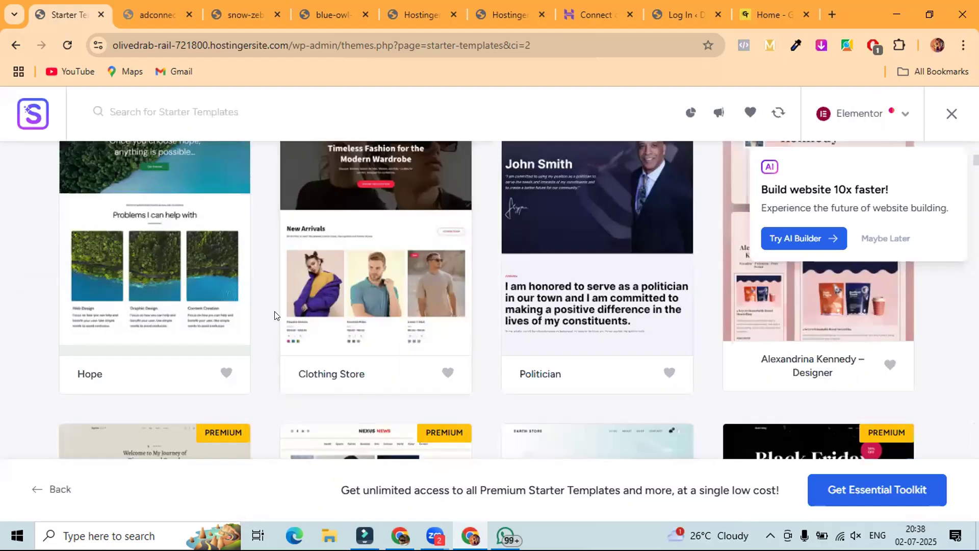
{"action": "scroll", "coordinate": [275, 314], "scroll_direction": "up", "scroll_amount": 3}
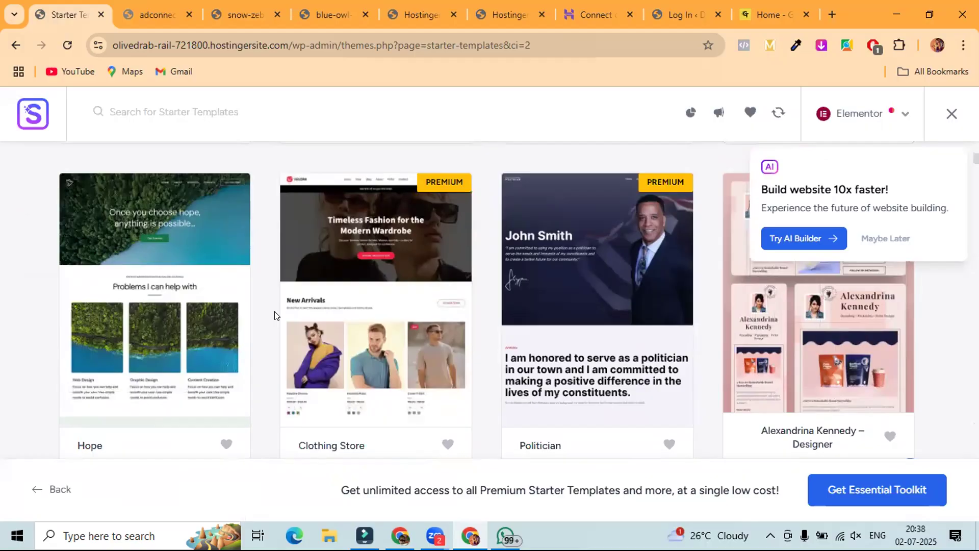
{"action": "left_click", "coordinate": [132, 247]}
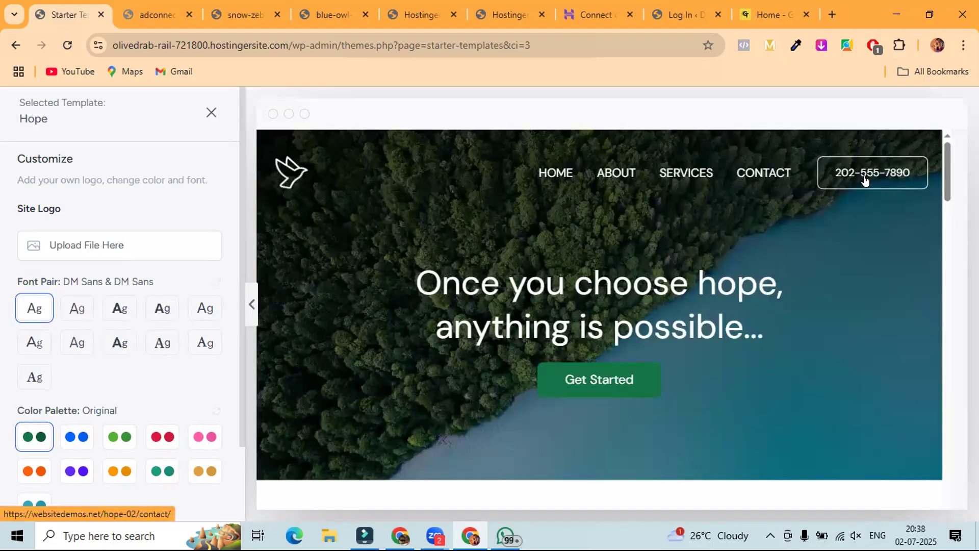
{"action": "scroll", "coordinate": [612, 378], "scroll_direction": "down", "scroll_amount": 4}
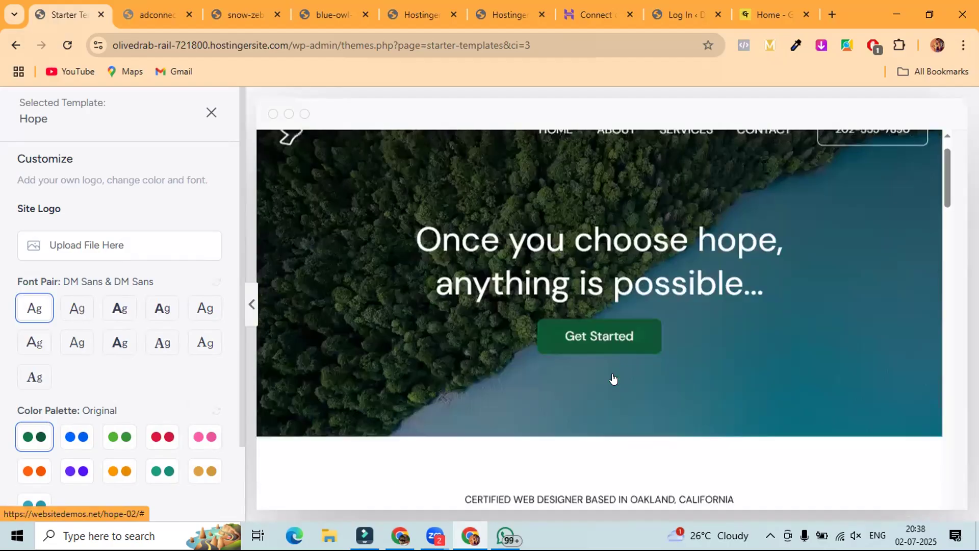
{"action": "scroll", "coordinate": [612, 377], "scroll_direction": "down", "scroll_amount": 12}
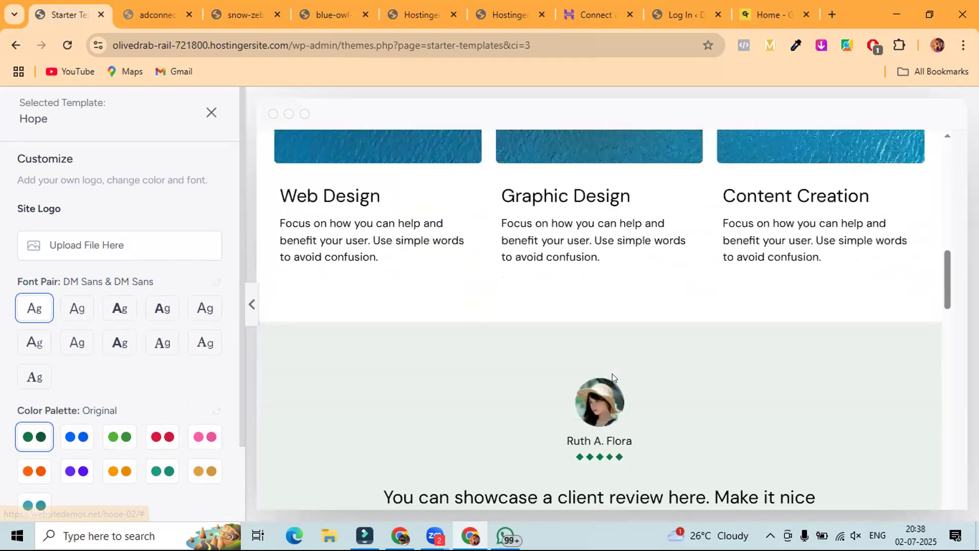
{"action": "scroll", "coordinate": [614, 377], "scroll_direction": "down", "scroll_amount": 12}
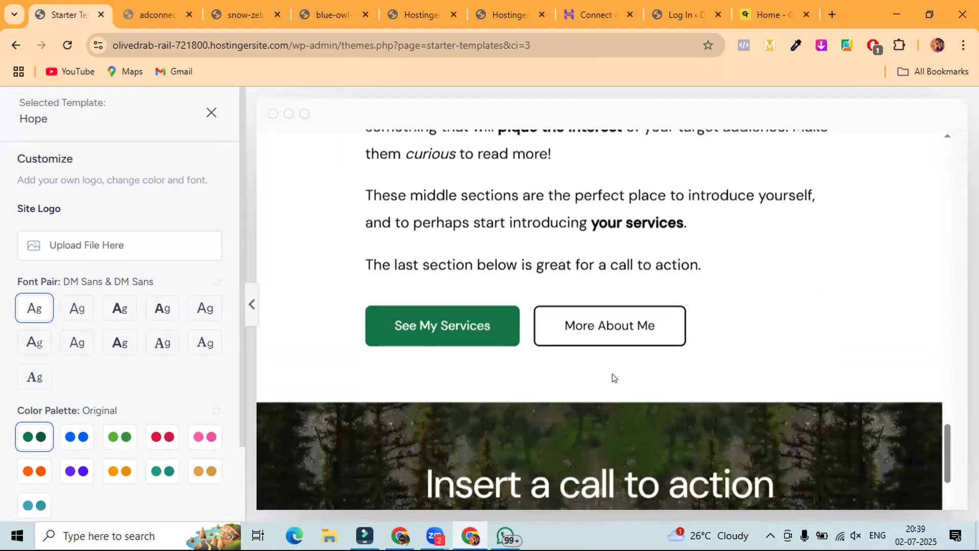
{"action": "scroll", "coordinate": [609, 385], "scroll_direction": "up", "scroll_amount": 12}
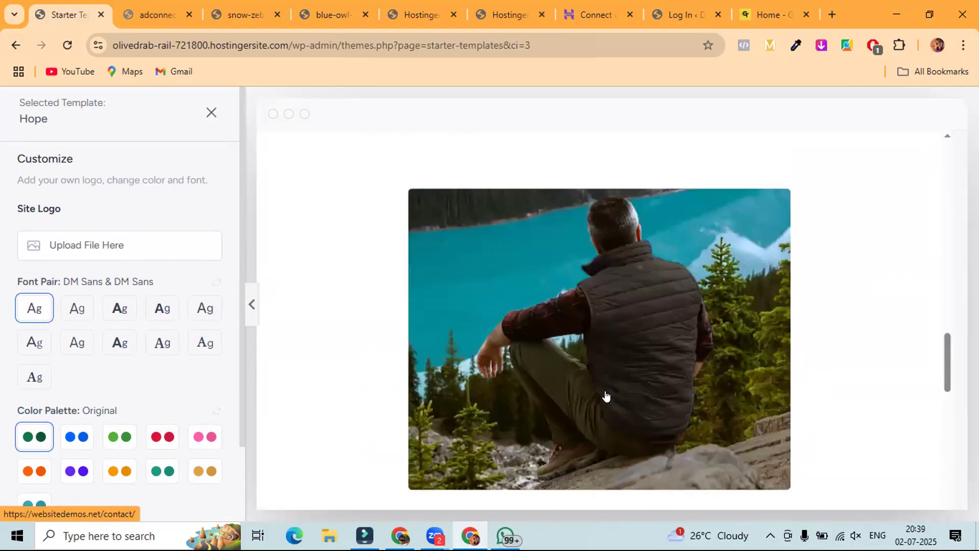
{"action": "scroll", "coordinate": [605, 396], "scroll_direction": "up", "scroll_amount": 8}
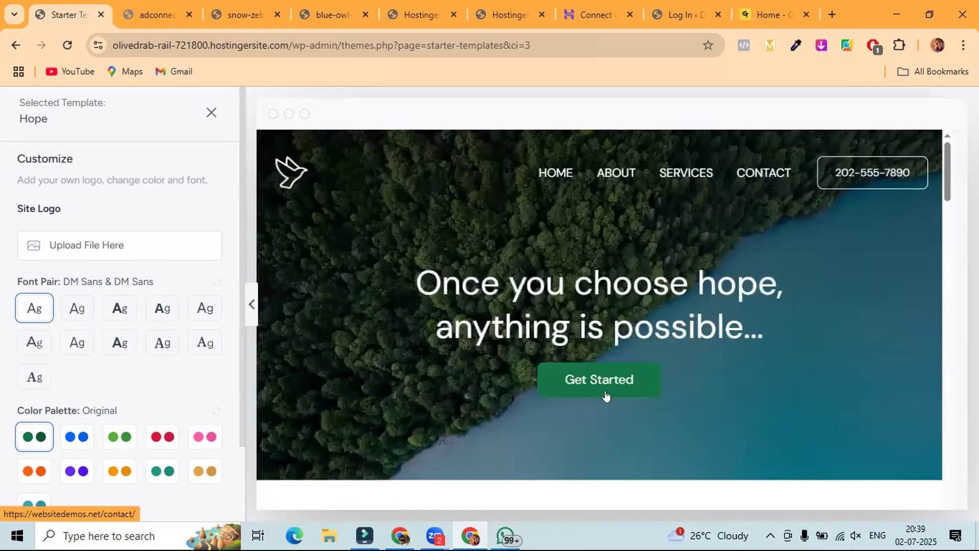
{"action": "scroll", "coordinate": [163, 258], "scroll_direction": "down", "scroll_amount": 2}
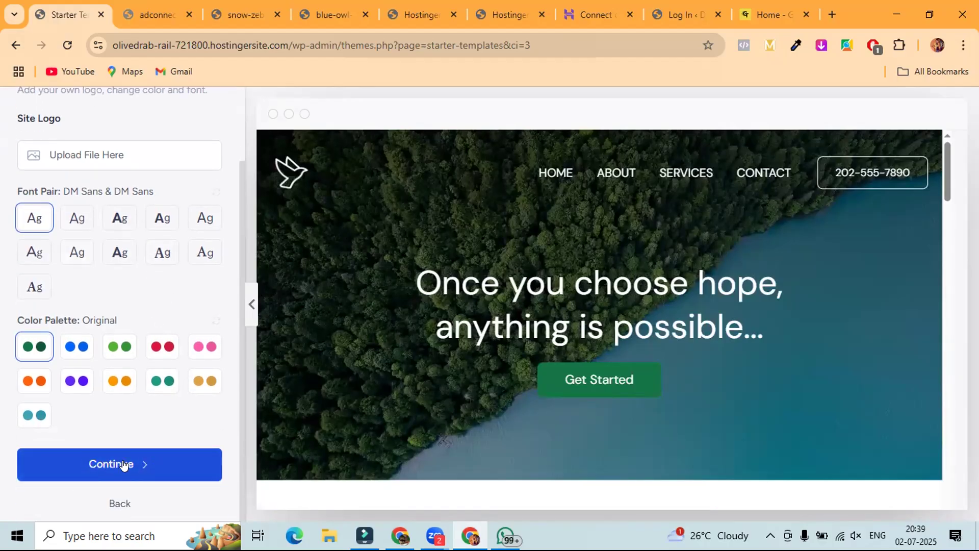
{"action": "scroll", "coordinate": [36, 251], "scroll_direction": "up", "scroll_amount": 2}
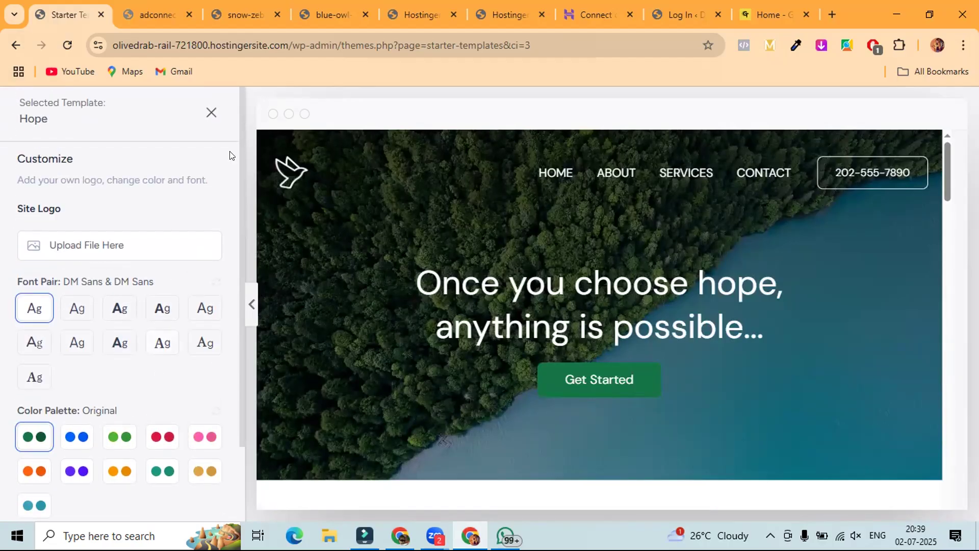
{"action": "left_click", "coordinate": [211, 113]}
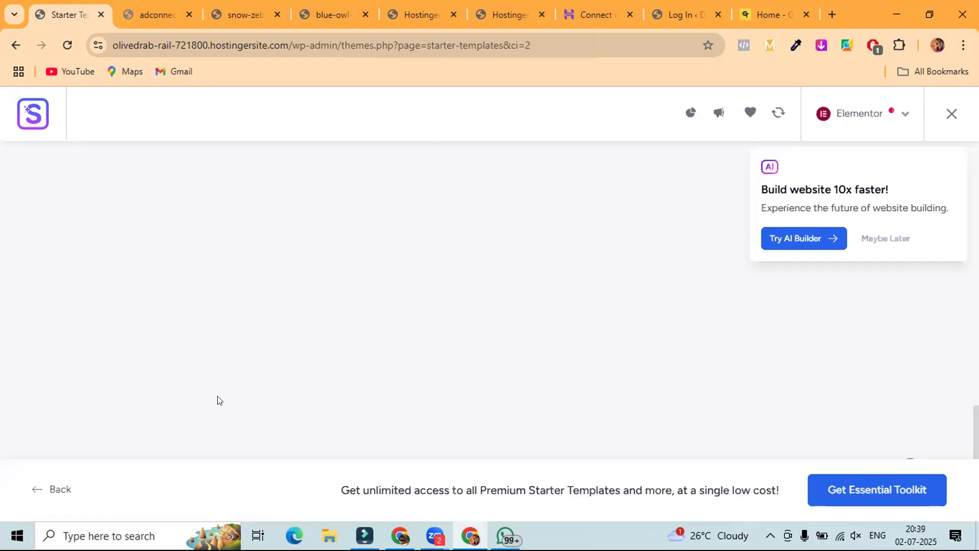
Dismiss the AI builder offer with Maybe Later and open the Love Nature template.
{"action": "left_click", "coordinate": [876, 244]}
{"action": "scroll", "coordinate": [336, 316], "scroll_direction": "up", "scroll_amount": 2}
{"action": "scroll", "coordinate": [562, 300], "scroll_direction": "down", "scroll_amount": 4}
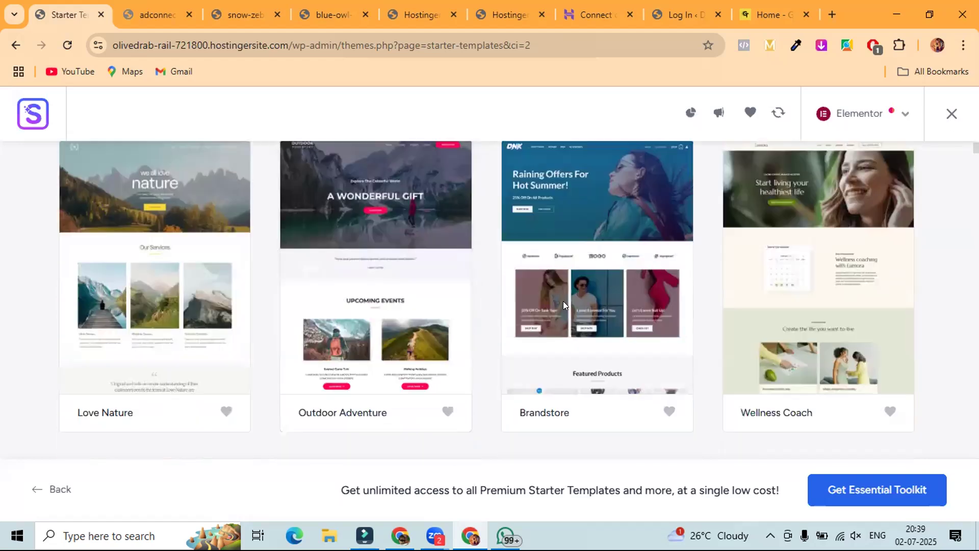
{"action": "scroll", "coordinate": [332, 280], "scroll_direction": "up", "scroll_amount": 2}
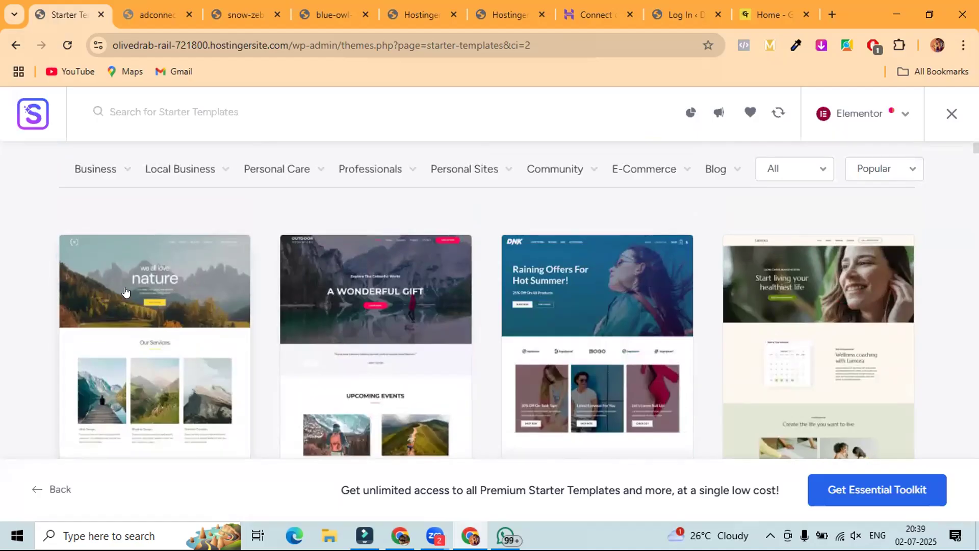
{"action": "left_click", "coordinate": [142, 274]}
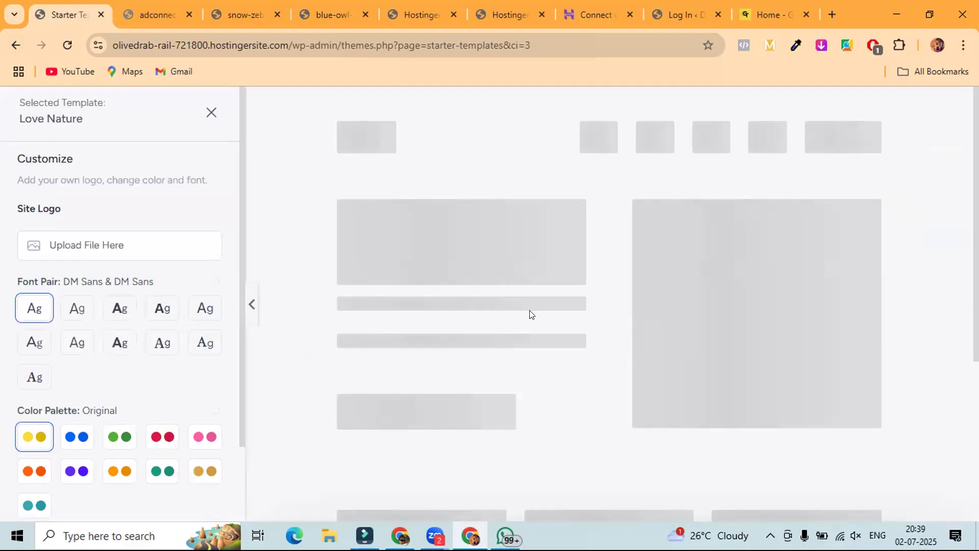
Keep the Love Nature default fonts and colours and continue to Select features.
{"action": "scroll", "coordinate": [524, 318], "scroll_direction": "down", "scroll_amount": 4}
{"action": "scroll", "coordinate": [524, 319], "scroll_direction": "up", "scroll_amount": 4}
{"action": "scroll", "coordinate": [108, 360], "scroll_direction": "down", "scroll_amount": 2}
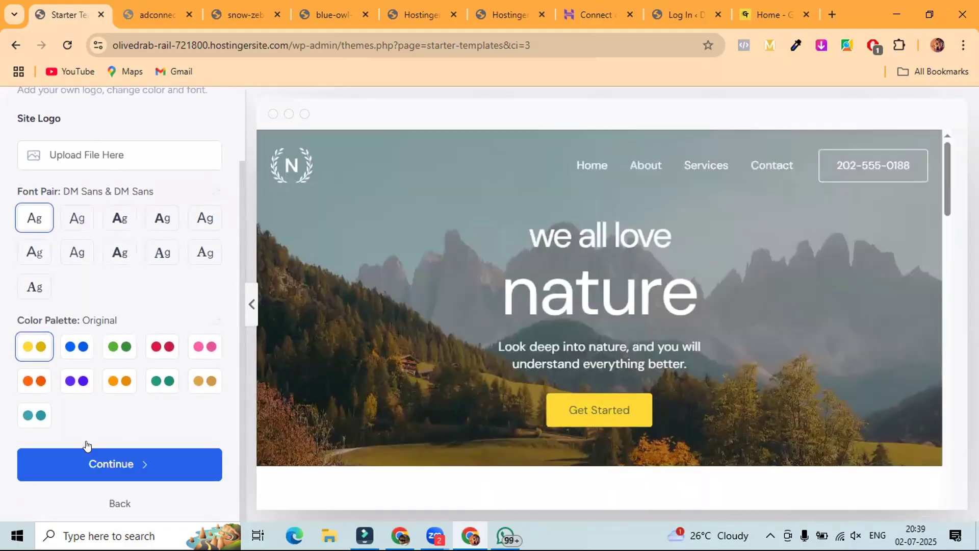
{"action": "left_click", "coordinate": [113, 461]}
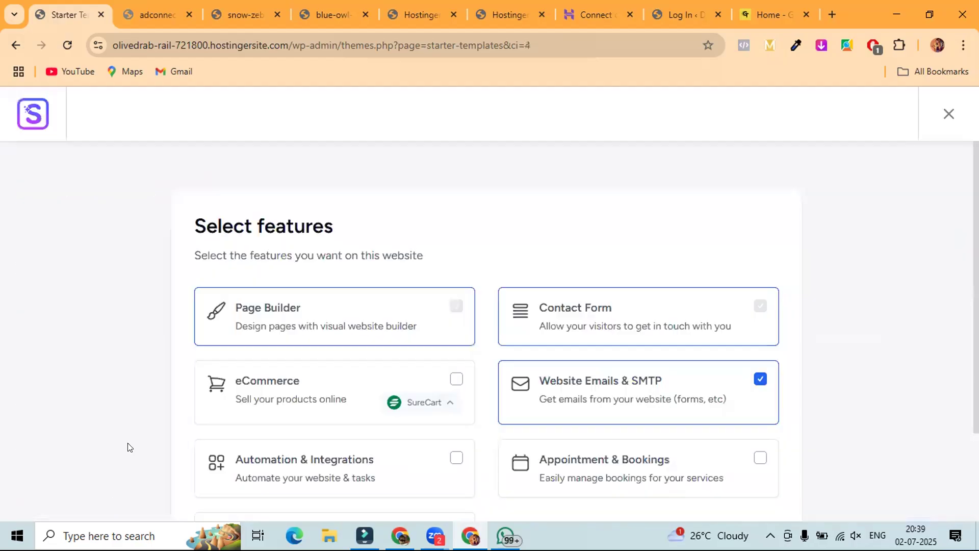
Keep the default features and tick 'I understand, let's go!' to accept overwriting site content.
{"action": "scroll", "coordinate": [510, 343], "scroll_direction": "down", "scroll_amount": 4}
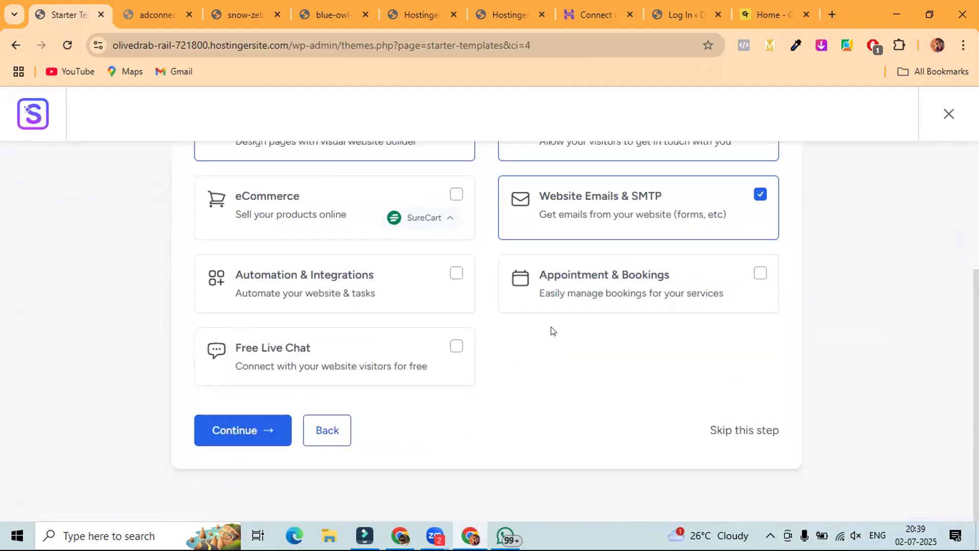
{"action": "left_click", "coordinate": [248, 431]}
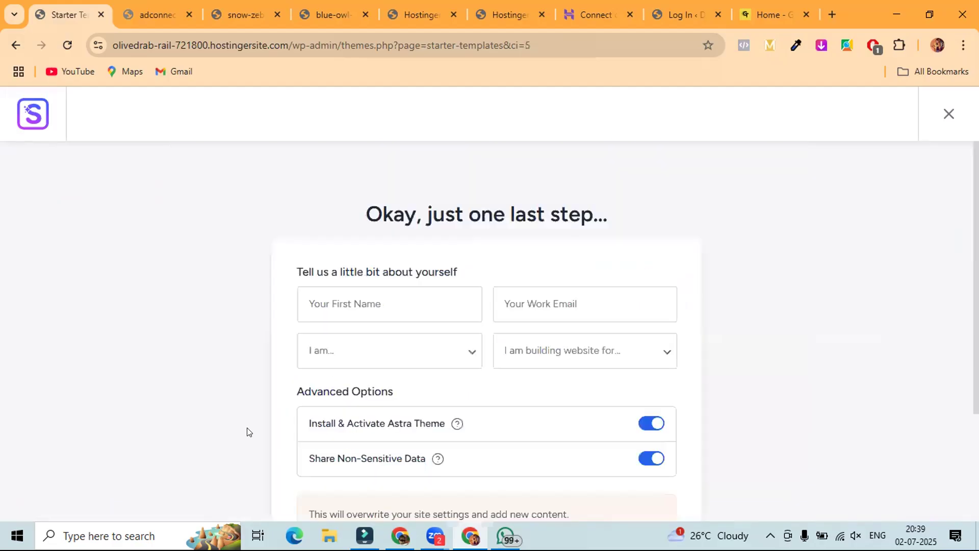
{"action": "scroll", "coordinate": [306, 275], "scroll_direction": "down", "scroll_amount": 4}
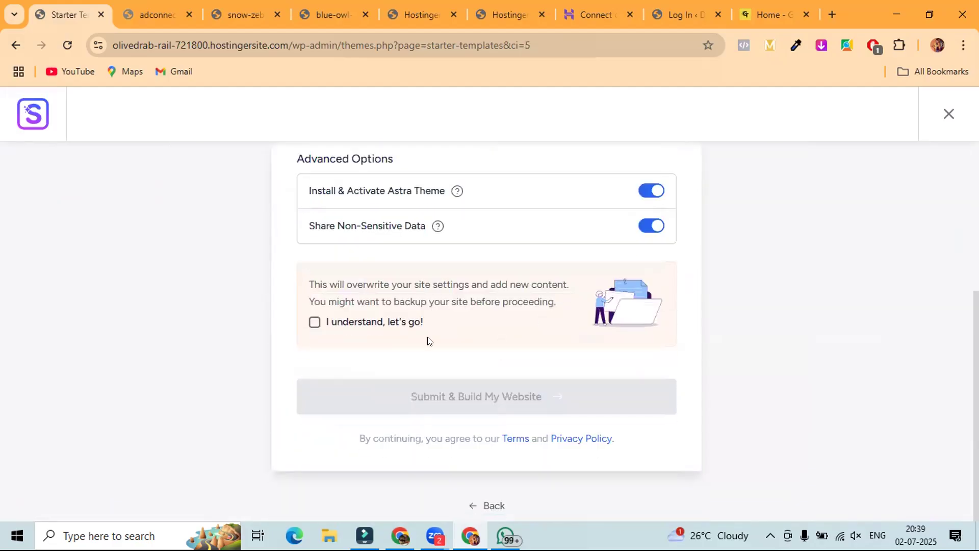
{"action": "left_click", "coordinate": [315, 323]}
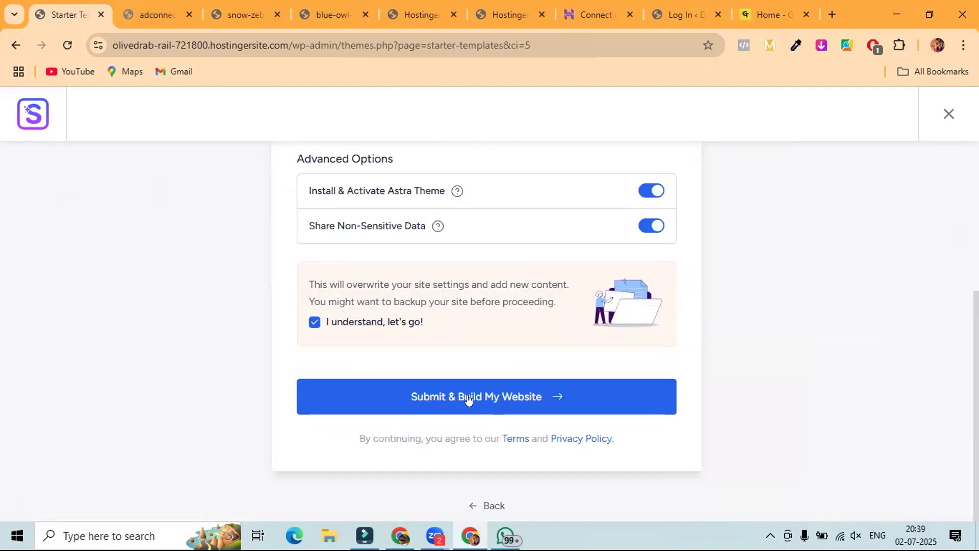
{"action": "scroll", "coordinate": [468, 399], "scroll_direction": "up", "scroll_amount": 4}
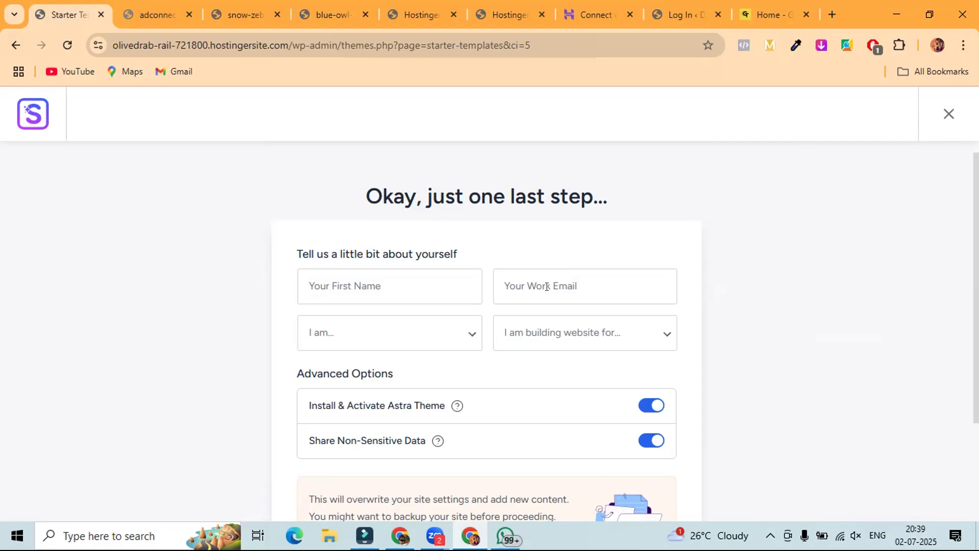
{"action": "scroll", "coordinate": [546, 286], "scroll_direction": "down", "scroll_amount": 4}
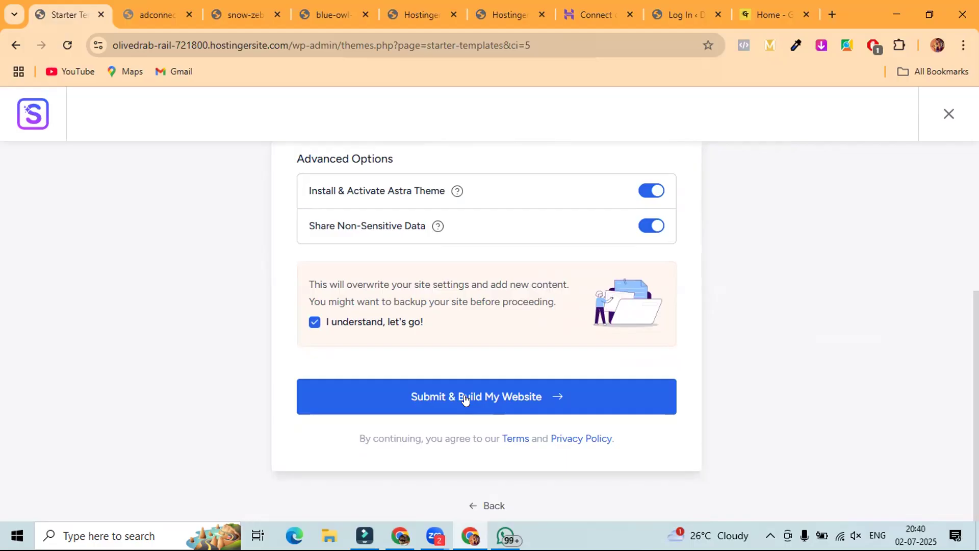
Submit & Build My Website, then open View Your Website once it reaches 100%.
{"action": "left_click", "coordinate": [464, 397]}
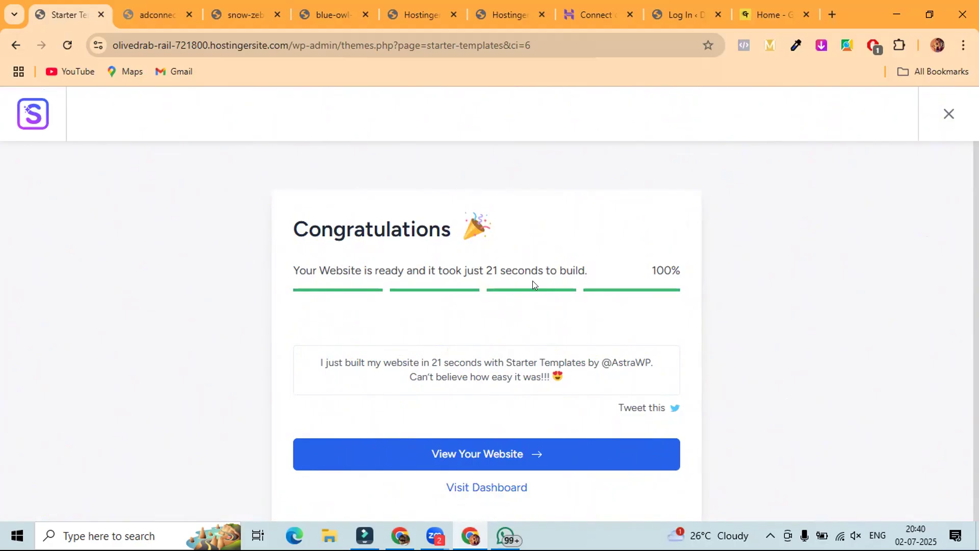
{"action": "left_click", "coordinate": [483, 453]}
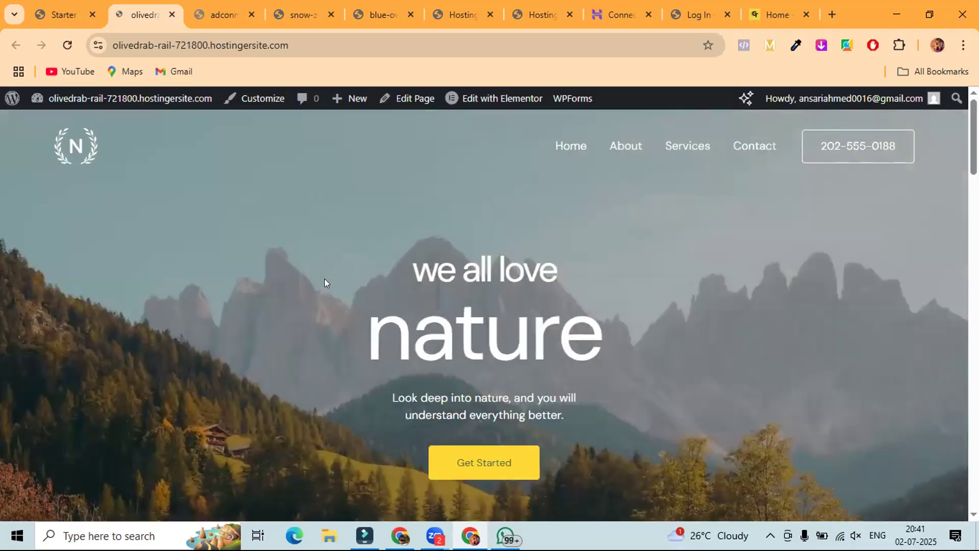
Scroll through the Love Nature home page's services, testimonial and About Us sections, then visit Services.
{"action": "scroll", "coordinate": [325, 279], "scroll_direction": "down", "scroll_amount": 7}
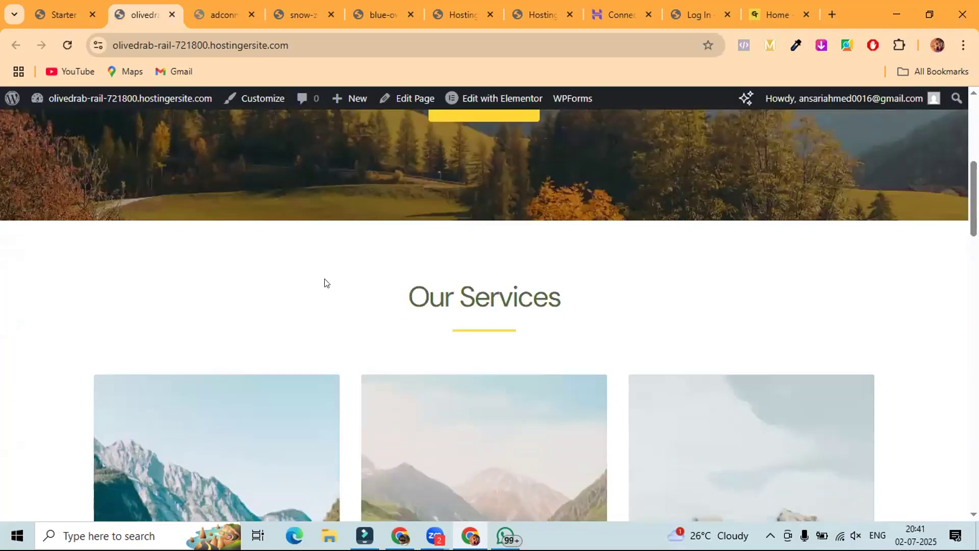
{"action": "scroll", "coordinate": [326, 283], "scroll_direction": "down", "scroll_amount": 12}
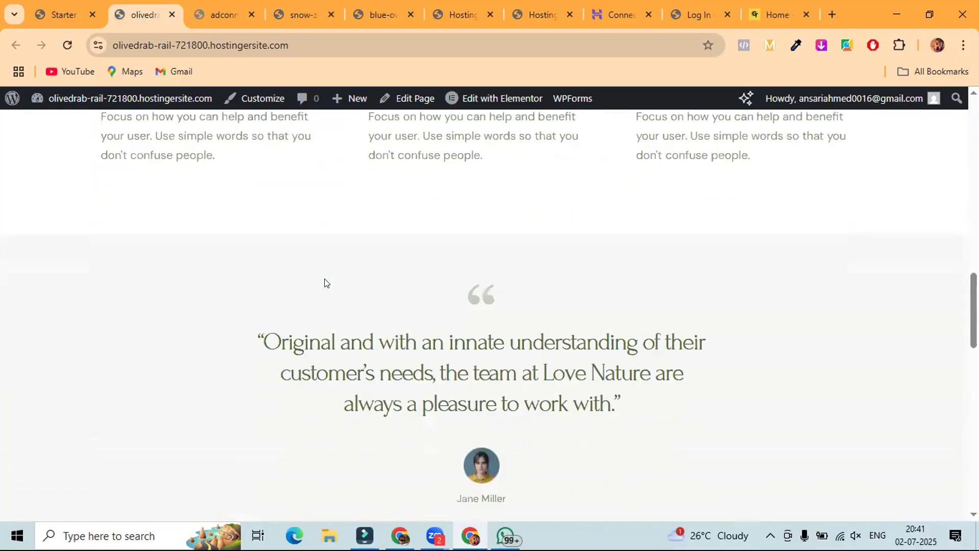
{"action": "scroll", "coordinate": [326, 283], "scroll_direction": "down", "scroll_amount": 13}
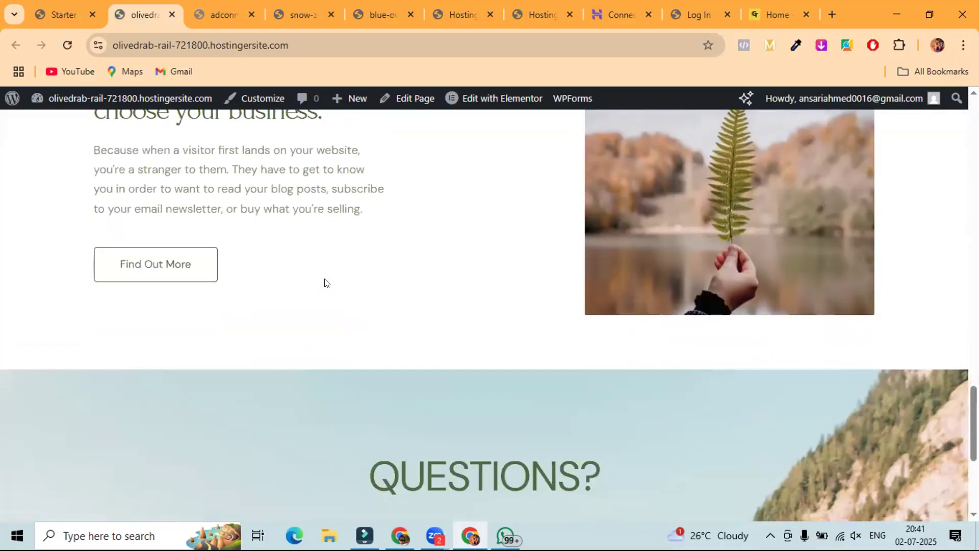
{"action": "scroll", "coordinate": [326, 282], "scroll_direction": "down", "scroll_amount": 5}
{"action": "scroll", "coordinate": [326, 283], "scroll_direction": "up", "scroll_amount": 10}
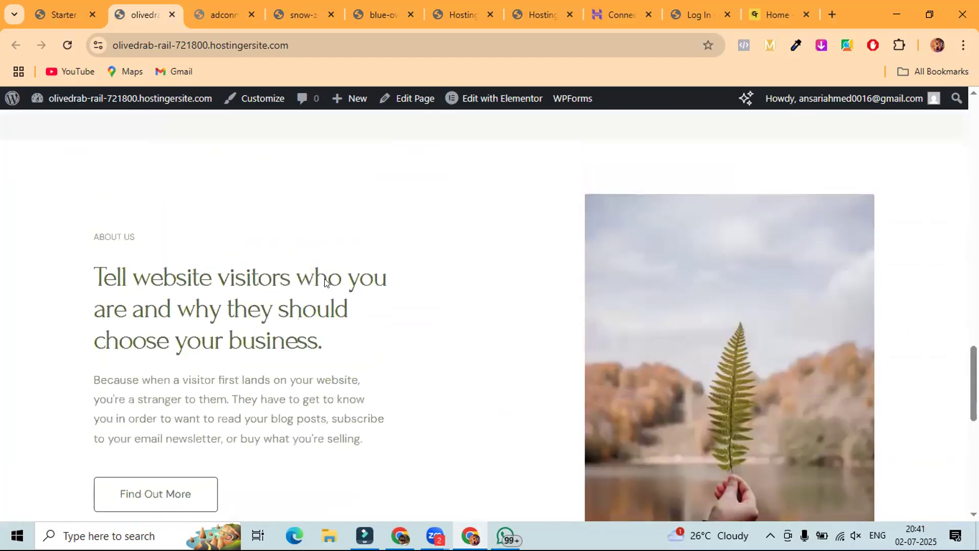
{"action": "scroll", "coordinate": [325, 282], "scroll_direction": "up", "scroll_amount": 15}
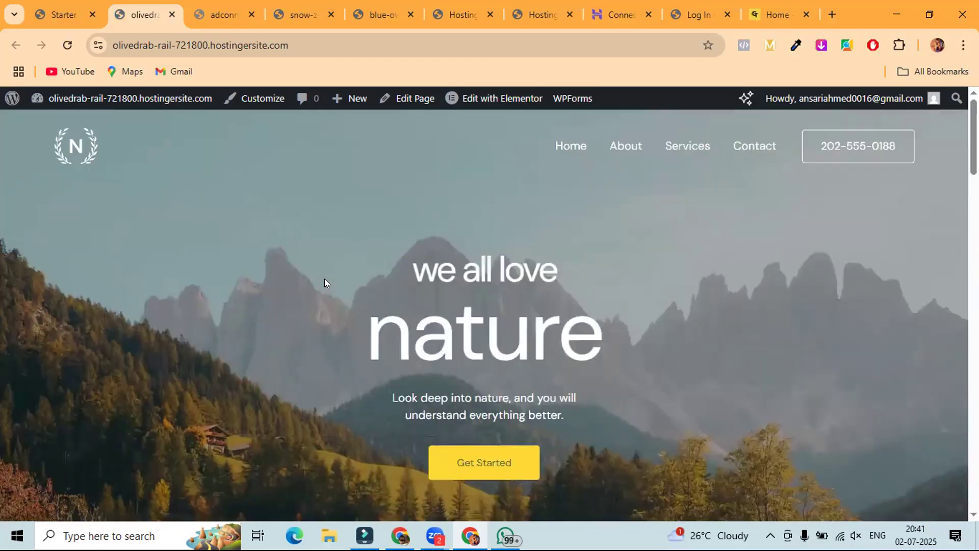
{"action": "left_click", "coordinate": [681, 147]}
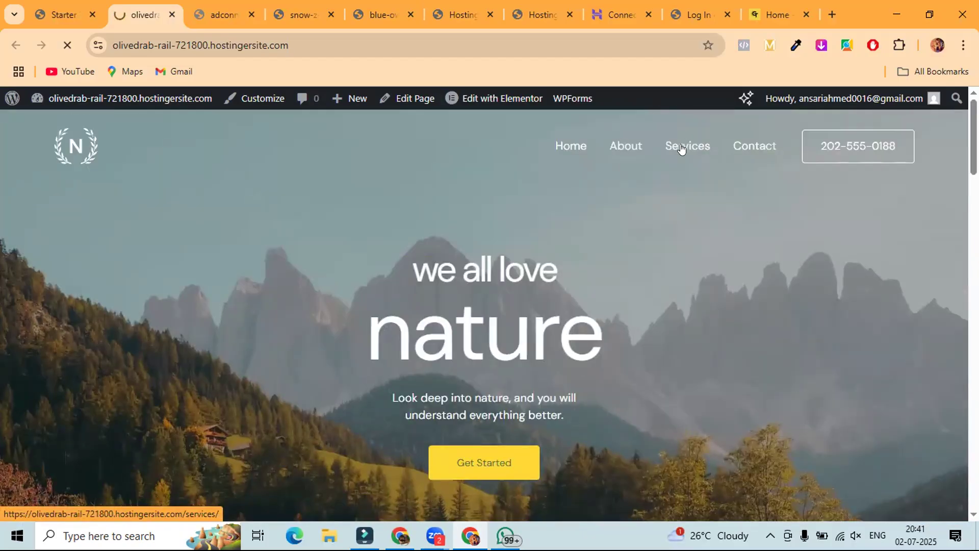
Scroll through the service offerings and Why Love Nature section, then select the page URL.
{"action": "scroll", "coordinate": [447, 281], "scroll_direction": "down", "scroll_amount": 10}
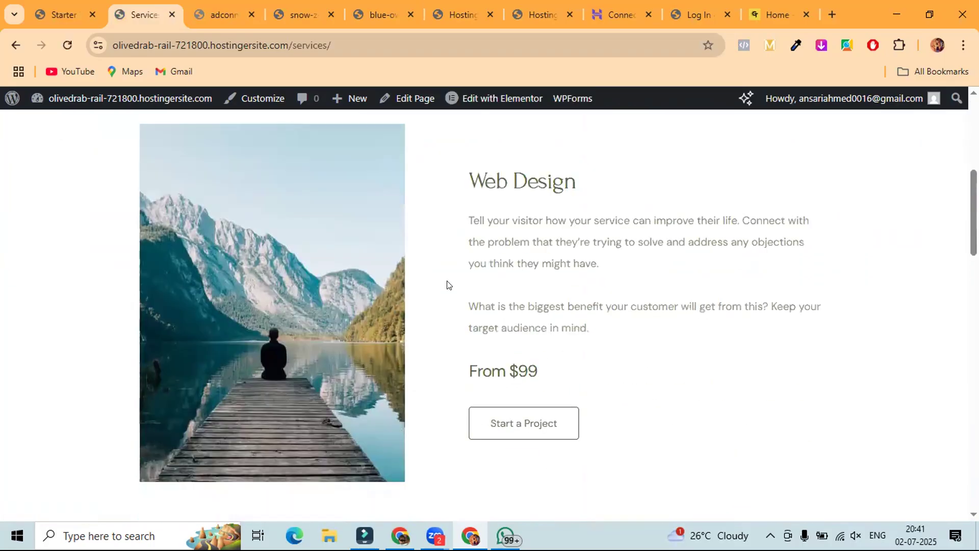
{"action": "scroll", "coordinate": [446, 285], "scroll_direction": "down", "scroll_amount": 15}
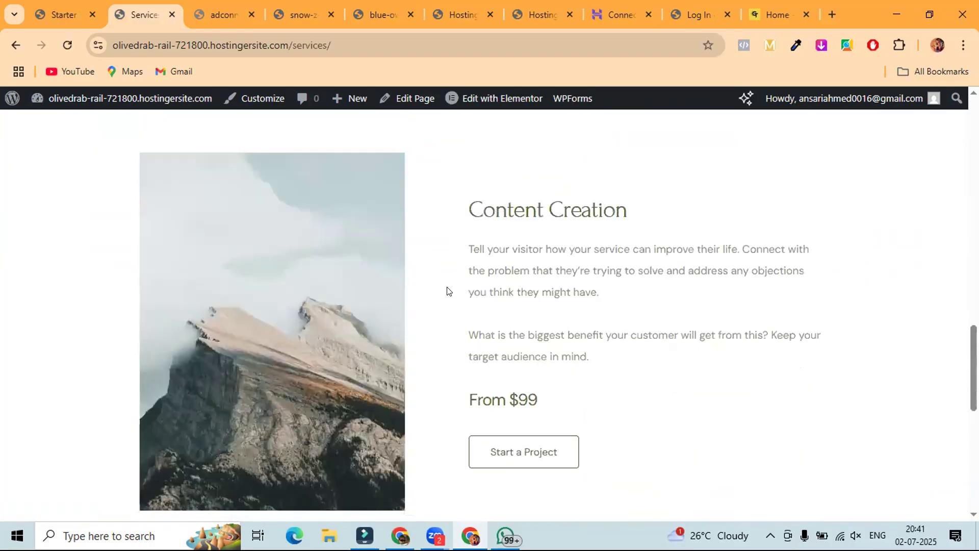
{"action": "scroll", "coordinate": [446, 291], "scroll_direction": "down", "scroll_amount": 5}
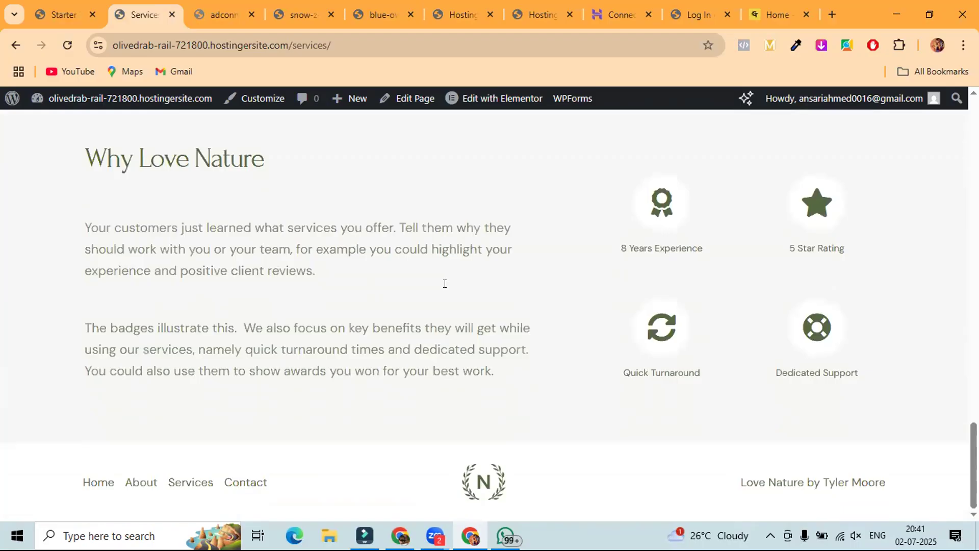
{"action": "scroll", "coordinate": [447, 291], "scroll_direction": "up", "scroll_amount": 20}
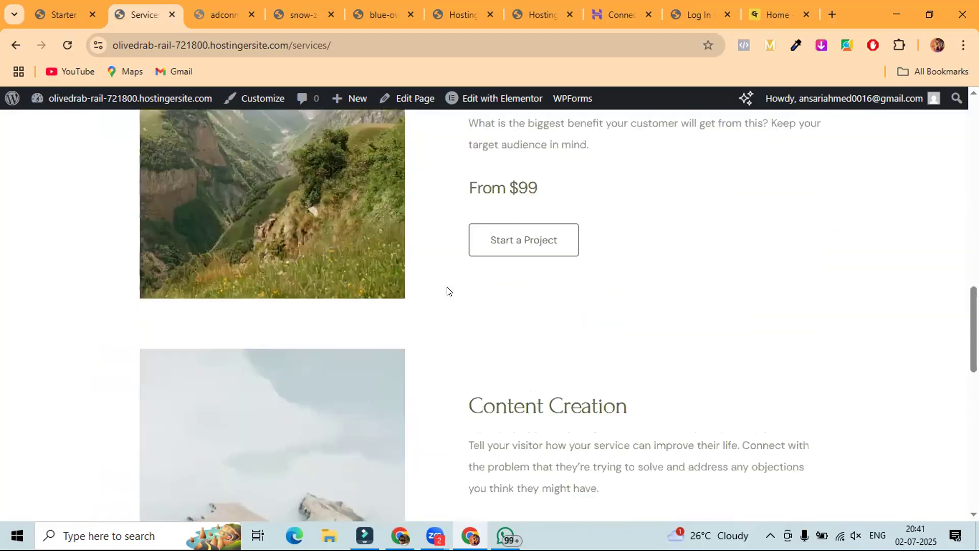
{"action": "scroll", "coordinate": [446, 291], "scroll_direction": "up", "scroll_amount": 1}
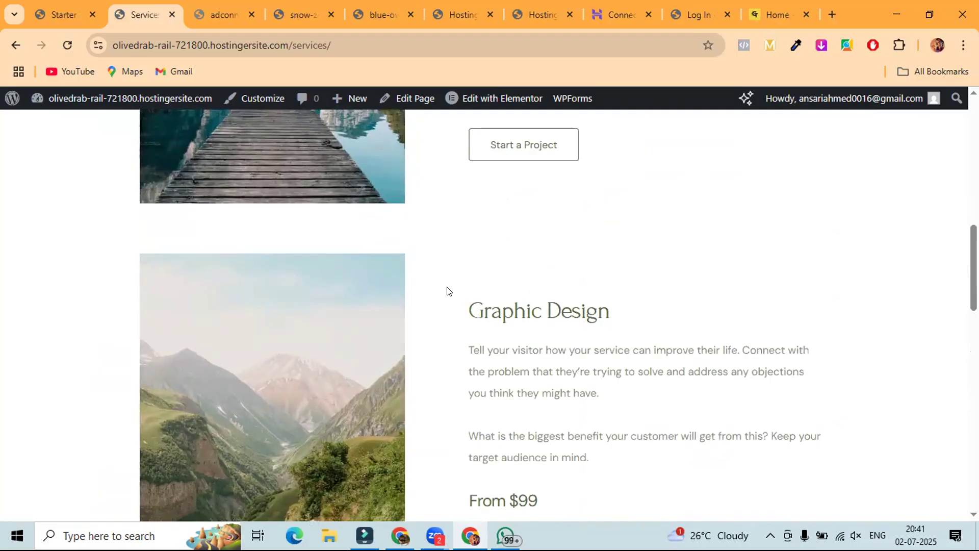
{"action": "scroll", "coordinate": [446, 291], "scroll_direction": "up", "scroll_amount": 15}
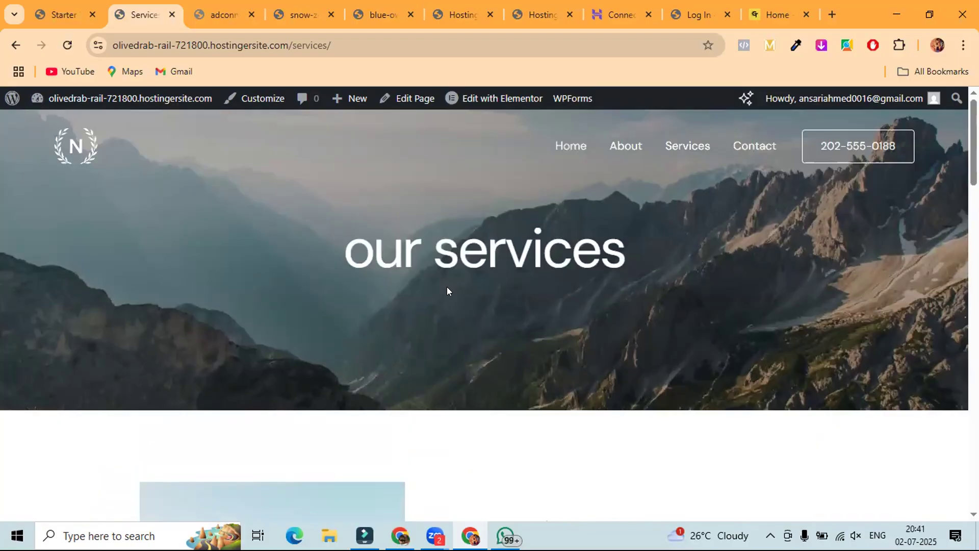
{"action": "left_click_drag", "start_coordinate": [367, 39], "coordinate": [110, 44]}
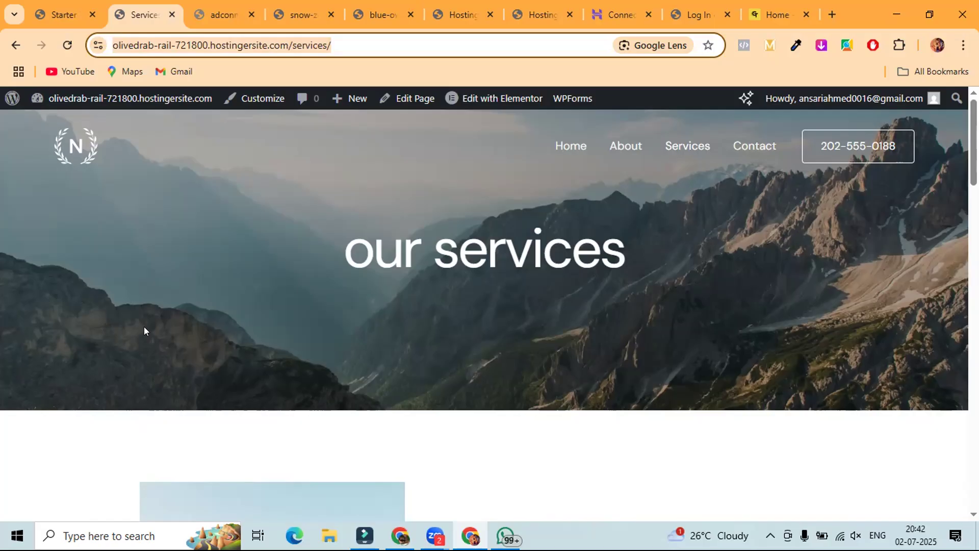
Close the Starter Templates congratulations tab and stay on the Services page.
{"action": "left_click", "coordinate": [58, 9]}
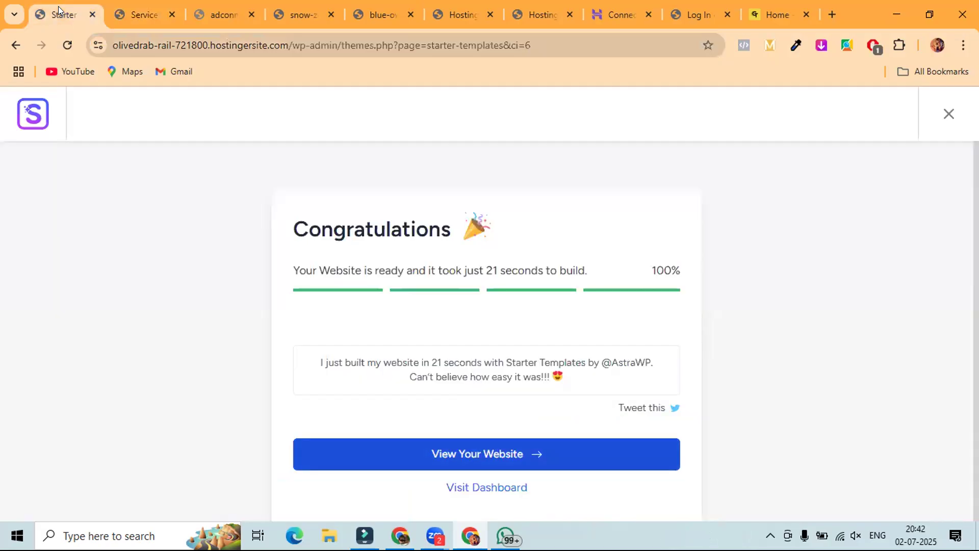
{"action": "left_click", "coordinate": [142, 15]}
{"action": "left_click", "coordinate": [92, 14]}
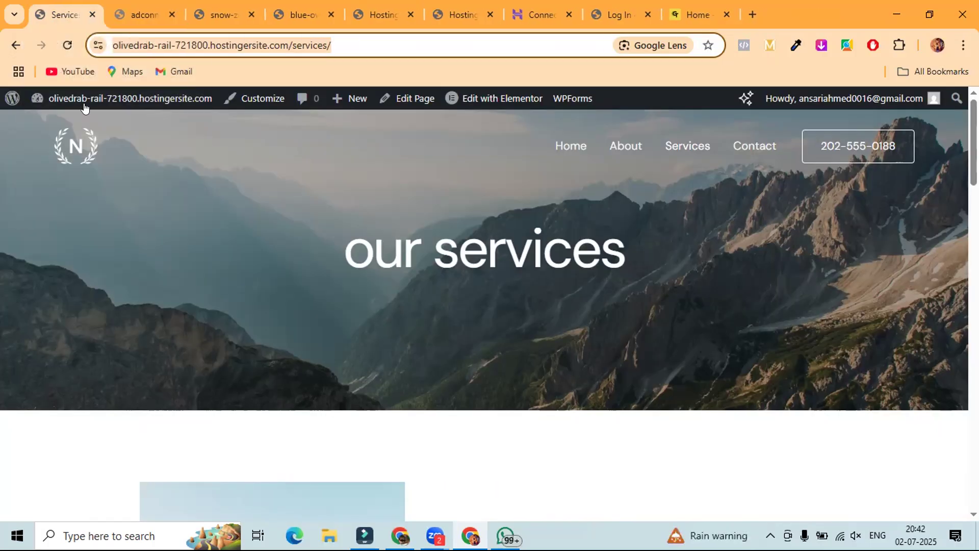
{"action": "left_click", "coordinate": [219, 189]}
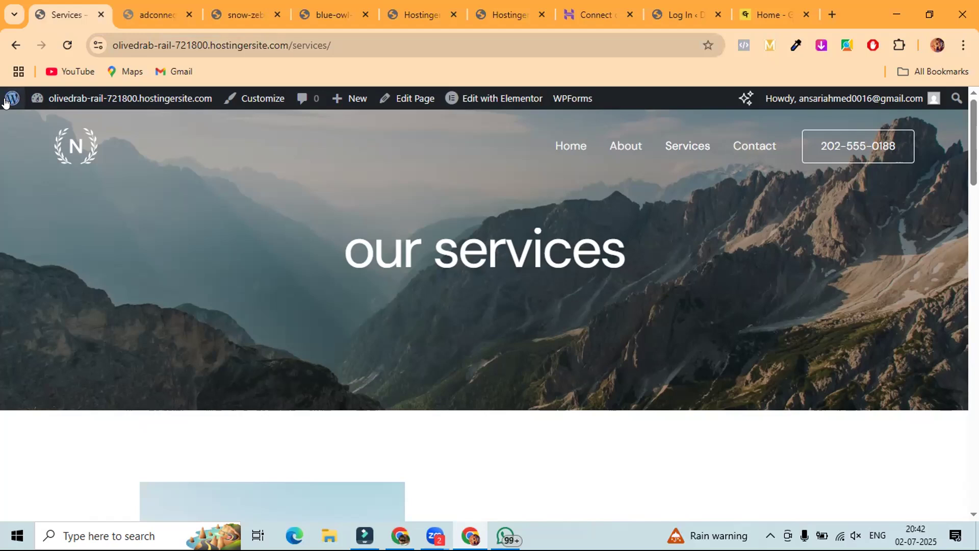
Open the About WordPress page via the admin-bar logo, then open the whiteboard from tablet Recents.
{"action": "mouse_move", "coordinate": [8, 100]}
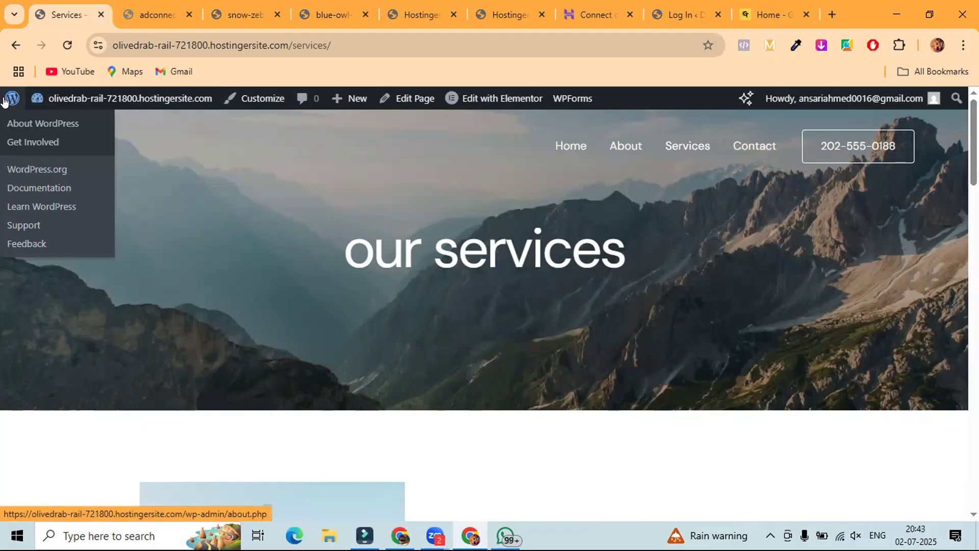
{"action": "left_click", "coordinate": [10, 97]}
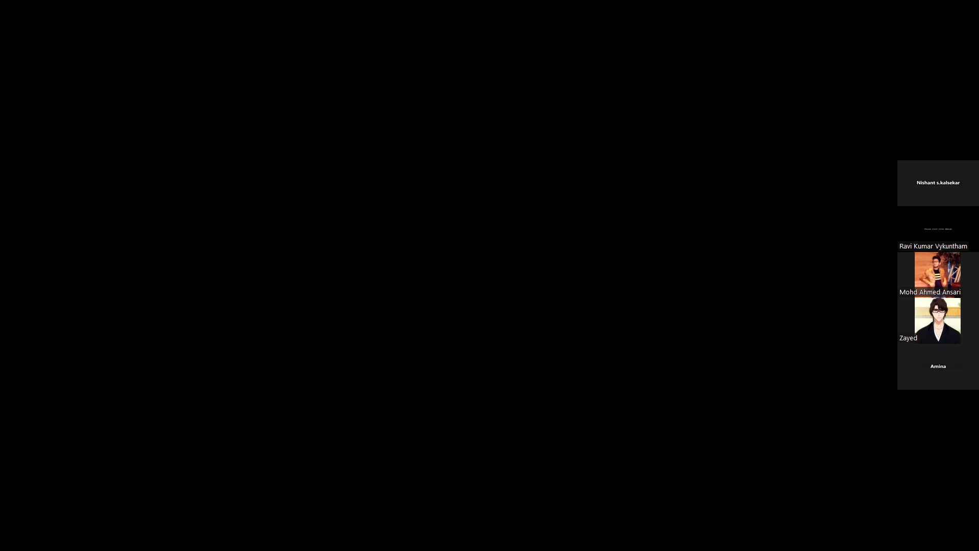
{"action": "left_click", "coordinate": [495, 504]}
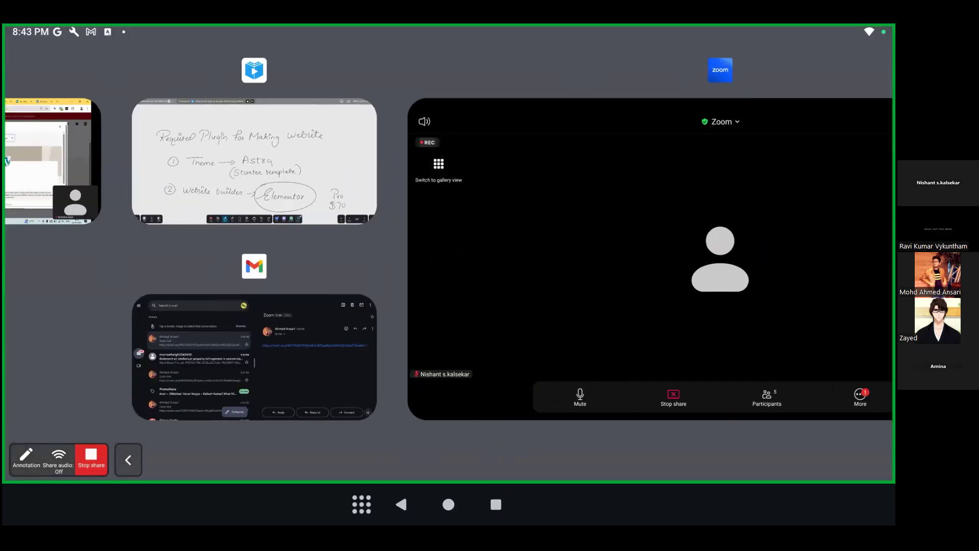
{"action": "left_click", "coordinate": [254, 160]}
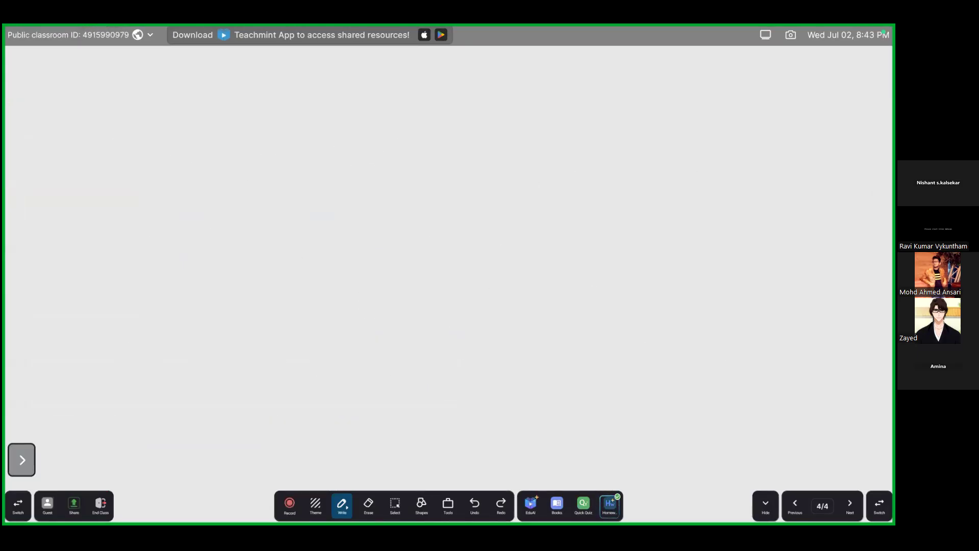
Draw two boxes labelled 'WP Dashboard' and 'editor panel' on the whiteboard.
{"action": "mouse_move", "coordinate": [234, 181]}
{"action": "left_mouse_down"}
{"action": "mouse_move", "coordinate": [102, 175]}
{"action": "mouse_move", "coordinate": [72, 367]}
{"action": "mouse_move", "coordinate": [250, 402]}
{"action": "mouse_move", "coordinate": [226, 179]}
{"action": "left_mouse_up"}
{"action": "mouse_move", "coordinate": [108, 138]}
{"action": "left_mouse_down"}
{"action": "mouse_move", "coordinate": [123, 153]}
{"action": "mouse_move", "coordinate": [134, 138]}
{"action": "mouse_move", "coordinate": [138, 149]}
{"action": "mouse_move", "coordinate": [246, 152]}
{"action": "left_mouse_up"}
{"action": "left_click_drag", "start_coordinate": [253, 142], "coordinate": [246, 165]}
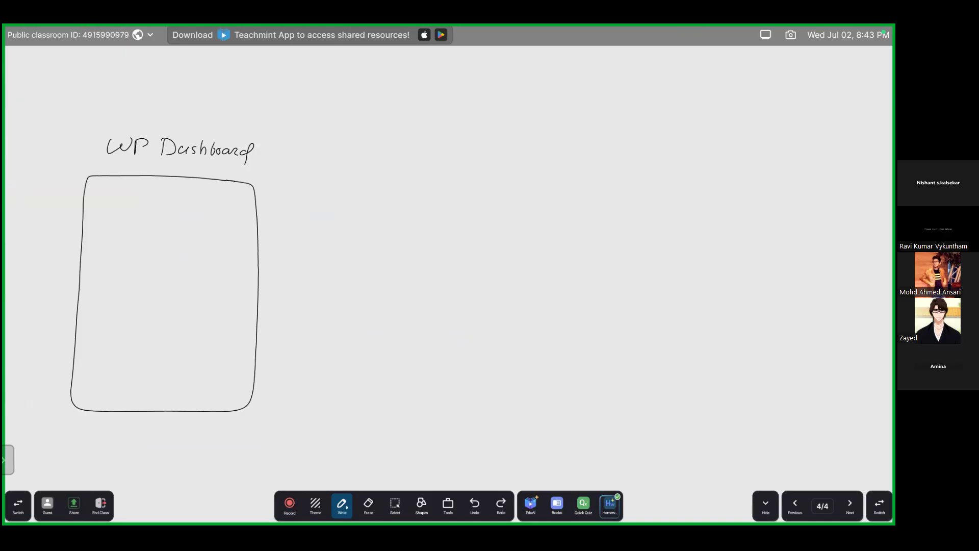
{"action": "mouse_move", "coordinate": [488, 192]}
{"action": "left_mouse_down"}
{"action": "mouse_move", "coordinate": [351, 183]}
{"action": "mouse_move", "coordinate": [300, 414]}
{"action": "mouse_move", "coordinate": [487, 395]}
{"action": "mouse_move", "coordinate": [494, 194]}
{"action": "left_mouse_up"}
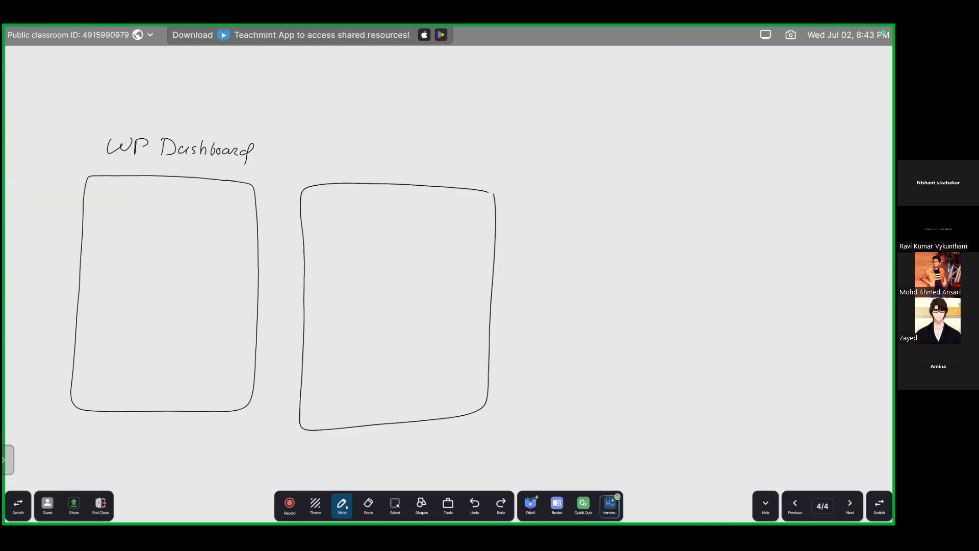
{"action": "mouse_move", "coordinate": [324, 155]}
{"action": "left_mouse_down"}
{"action": "mouse_move", "coordinate": [352, 148]}
{"action": "mouse_move", "coordinate": [395, 159]}
{"action": "mouse_move", "coordinate": [413, 146]}
{"action": "mouse_move", "coordinate": [442, 149]}
{"action": "left_mouse_up"}
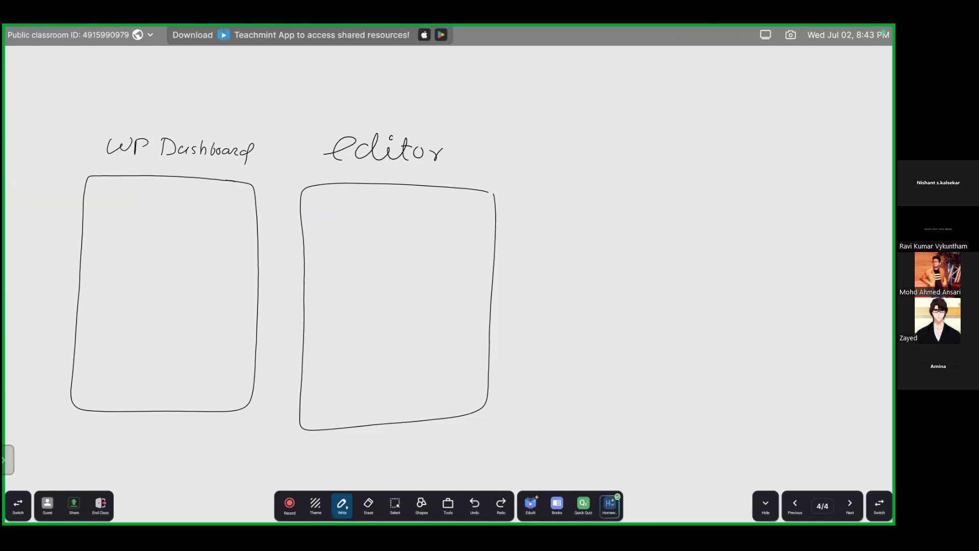
{"action": "mouse_move", "coordinate": [353, 164]}
{"action": "left_mouse_down"}
{"action": "mouse_move", "coordinate": [355, 177]}
{"action": "mouse_move", "coordinate": [408, 168]}
{"action": "mouse_move", "coordinate": [416, 181]}
{"action": "left_mouse_up"}
Draw a third box labelled 'front end panel' and tick the first WP Dashboard item.
{"action": "mouse_move", "coordinate": [710, 185]}
{"action": "left_mouse_down"}
{"action": "mouse_move", "coordinate": [645, 180]}
{"action": "mouse_move", "coordinate": [548, 418]}
{"action": "mouse_move", "coordinate": [723, 315]}
{"action": "mouse_move", "coordinate": [697, 181]}
{"action": "left_mouse_up"}
{"action": "mouse_move", "coordinate": [565, 132]}
{"action": "left_mouse_down"}
{"action": "mouse_move", "coordinate": [603, 129]}
{"action": "mouse_move", "coordinate": [596, 143]}
{"action": "mouse_move", "coordinate": [605, 143]}
{"action": "left_mouse_up"}
{"action": "left_click_drag", "start_coordinate": [609, 149], "coordinate": [622, 150]}
{"action": "mouse_move", "coordinate": [624, 134]}
{"action": "left_mouse_down"}
{"action": "mouse_move", "coordinate": [625, 150]}
{"action": "mouse_move", "coordinate": [629, 137]}
{"action": "left_mouse_up"}
{"action": "mouse_move", "coordinate": [645, 134]}
{"action": "left_mouse_down"}
{"action": "mouse_move", "coordinate": [661, 132]}
{"action": "mouse_move", "coordinate": [663, 151]}
{"action": "mouse_move", "coordinate": [675, 151]}
{"action": "left_mouse_up"}
{"action": "left_click_drag", "start_coordinate": [677, 148], "coordinate": [691, 158]}
{"action": "left_click_drag", "start_coordinate": [604, 163], "coordinate": [605, 180]}
{"action": "mouse_move", "coordinate": [599, 163]}
{"action": "left_mouse_down"}
{"action": "mouse_move", "coordinate": [663, 168]}
{"action": "mouse_move", "coordinate": [671, 179]}
{"action": "left_mouse_up"}
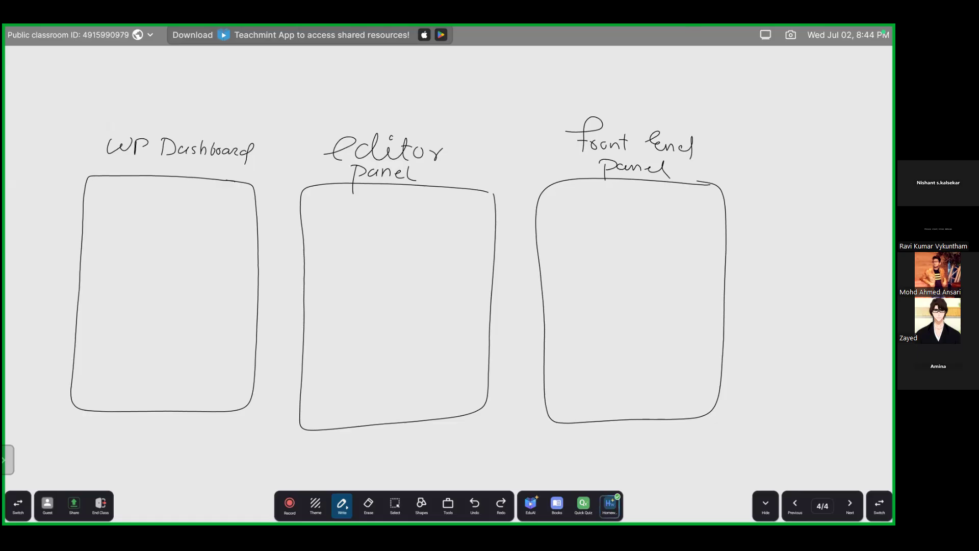
{"action": "mouse_move", "coordinate": [125, 248]}
{"action": "left_mouse_down"}
{"action": "mouse_move", "coordinate": [130, 258]}
{"action": "mouse_move", "coordinate": [181, 236]}
{"action": "left_mouse_up"}
Draw two more ticks in the WP Dashboard box and sketch heading lines in the Editor panel.
{"action": "mouse_move", "coordinate": [131, 305]}
{"action": "left_mouse_down"}
{"action": "mouse_move", "coordinate": [143, 310]}
{"action": "mouse_move", "coordinate": [184, 292]}
{"action": "left_mouse_up"}
{"action": "left_click_drag", "start_coordinate": [138, 359], "coordinate": [189, 346]}
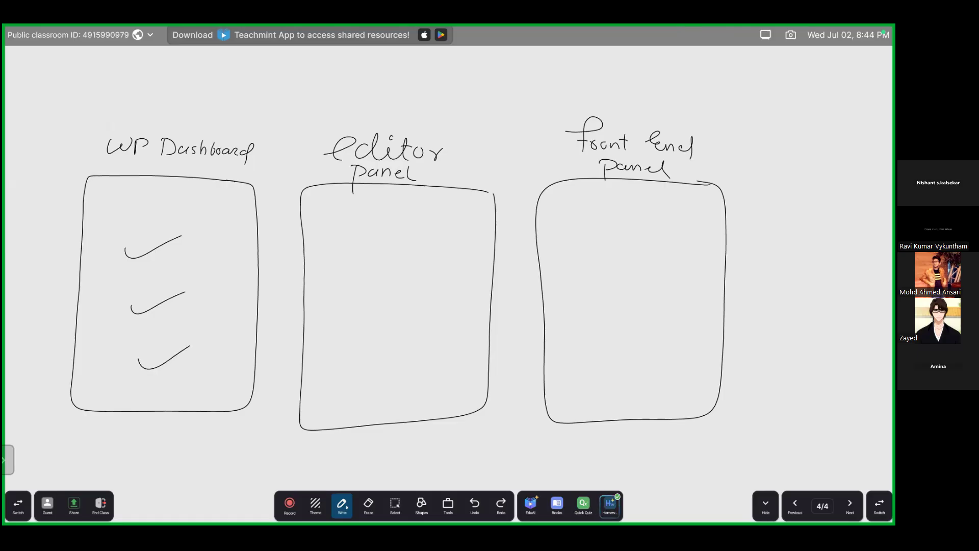
{"action": "mouse_move", "coordinate": [362, 257]}
{"action": "left_mouse_down"}
{"action": "mouse_move", "coordinate": [424, 244]}
{"action": "mouse_move", "coordinate": [371, 232]}
{"action": "mouse_move", "coordinate": [338, 238]}
{"action": "left_mouse_up"}
{"action": "left_click_drag", "start_coordinate": [376, 262], "coordinate": [469, 270]}
{"action": "left_click_drag", "start_coordinate": [322, 289], "coordinate": [371, 282]}
Sketch image and text blocks plus an 'update' oval in the Editor panel box.
{"action": "mouse_move", "coordinate": [469, 287]}
{"action": "left_mouse_down"}
{"action": "mouse_move", "coordinate": [415, 284]}
{"action": "mouse_move", "coordinate": [468, 289]}
{"action": "left_mouse_up"}
{"action": "mouse_move", "coordinate": [414, 319]}
{"action": "left_mouse_down"}
{"action": "mouse_move", "coordinate": [463, 318]}
{"action": "mouse_move", "coordinate": [450, 343]}
{"action": "left_mouse_up"}
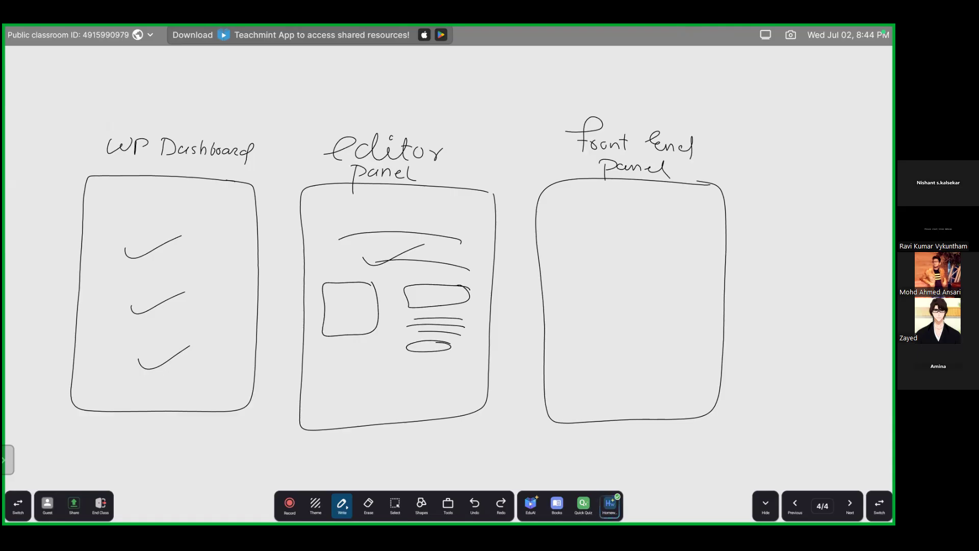
{"action": "mouse_move", "coordinate": [470, 390]}
{"action": "left_mouse_down"}
{"action": "mouse_move", "coordinate": [428, 379]}
{"action": "mouse_move", "coordinate": [472, 403]}
{"action": "left_mouse_up"}
{"action": "left_click_drag", "start_coordinate": [405, 395], "coordinate": [458, 403]}
{"action": "left_click_drag", "start_coordinate": [458, 398], "coordinate": [465, 397]}
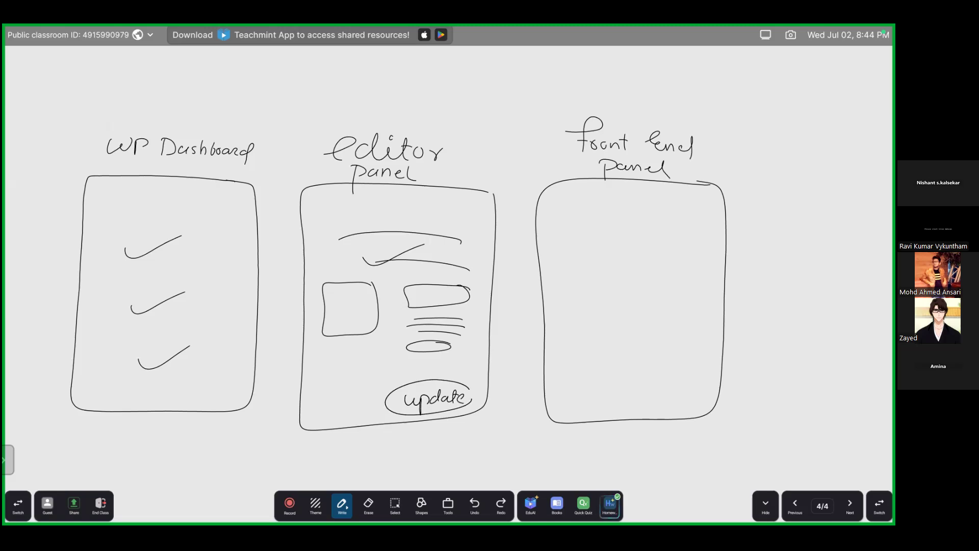
Draw a tick and a circle in the Front end panel box, then bring up the tablet's recent apps.
{"action": "left_click_drag", "start_coordinate": [601, 290], "coordinate": [664, 266]}
{"action": "mouse_move", "coordinate": [593, 223]}
{"action": "left_mouse_down"}
{"action": "mouse_move", "coordinate": [630, 228]}
{"action": "mouse_move", "coordinate": [573, 249]}
{"action": "mouse_move", "coordinate": [597, 208]}
{"action": "left_mouse_up"}
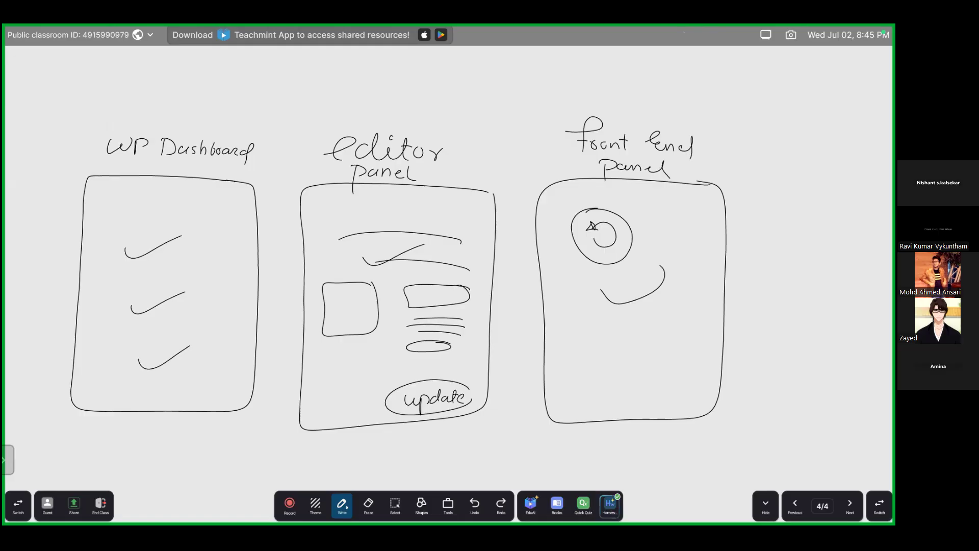
{"action": "left_click_drag", "start_coordinate": [495, 522], "coordinate": [496, 459]}
{"action": "left_click", "coordinate": [495, 504]}
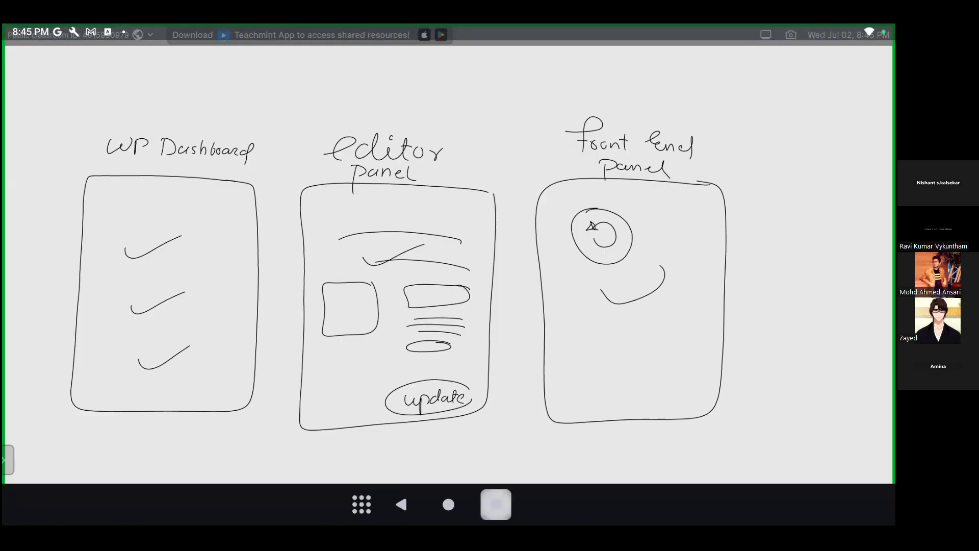
Swipe to the Zoom card in recent apps and reopen the meeting with its controls showing.
{"action": "left_click_drag", "start_coordinate": [326, 260], "coordinate": [560, 260]}
{"action": "left_click", "coordinate": [282, 160]}
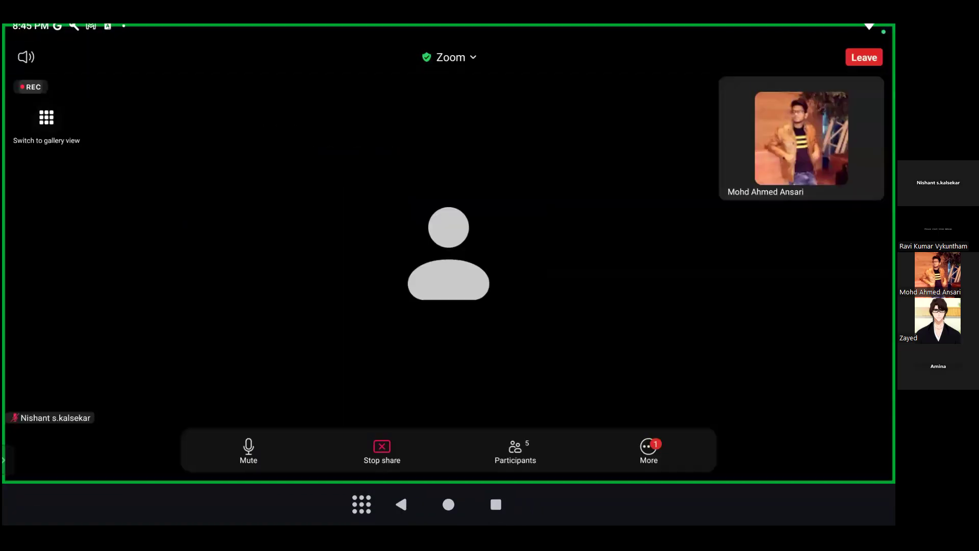
{"action": "left_click", "coordinate": [448, 255]}
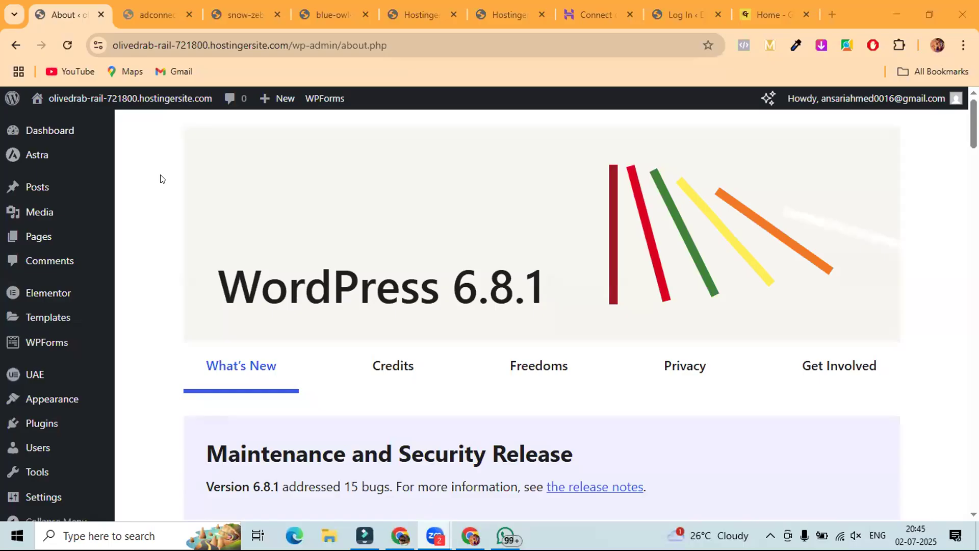
Open the live site link in a new tab and switch to it.
{"action": "mouse_move", "coordinate": [89, 98]}
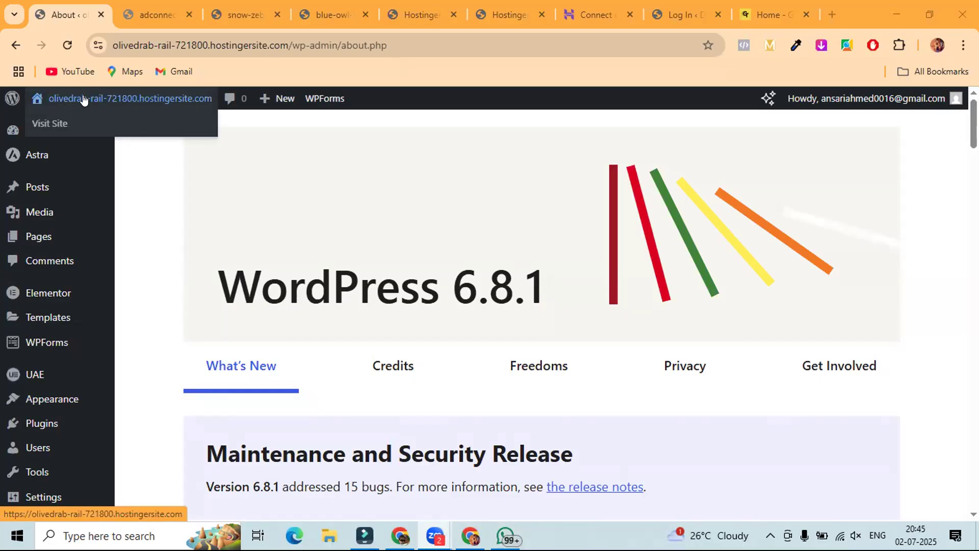
{"action": "right_click", "coordinate": [84, 98]}
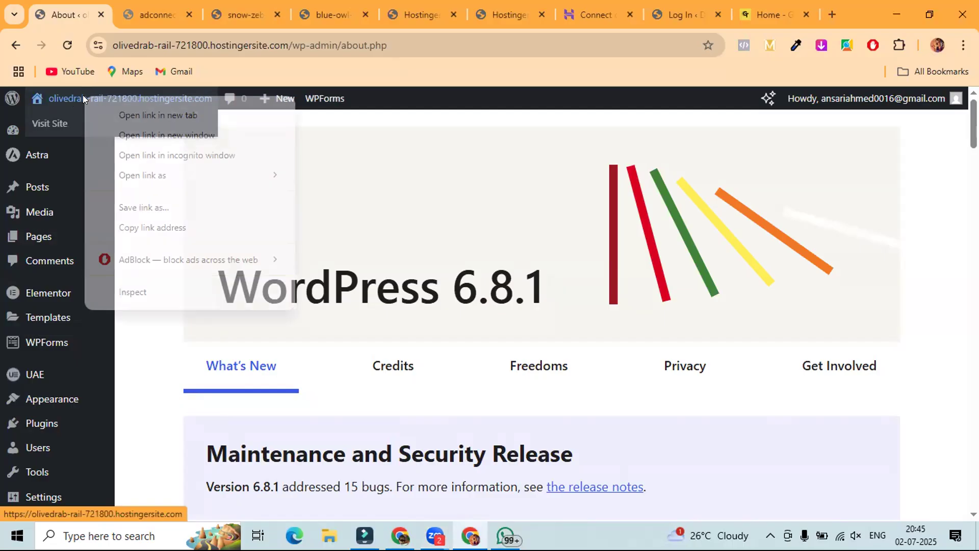
{"action": "left_click", "coordinate": [133, 116]}
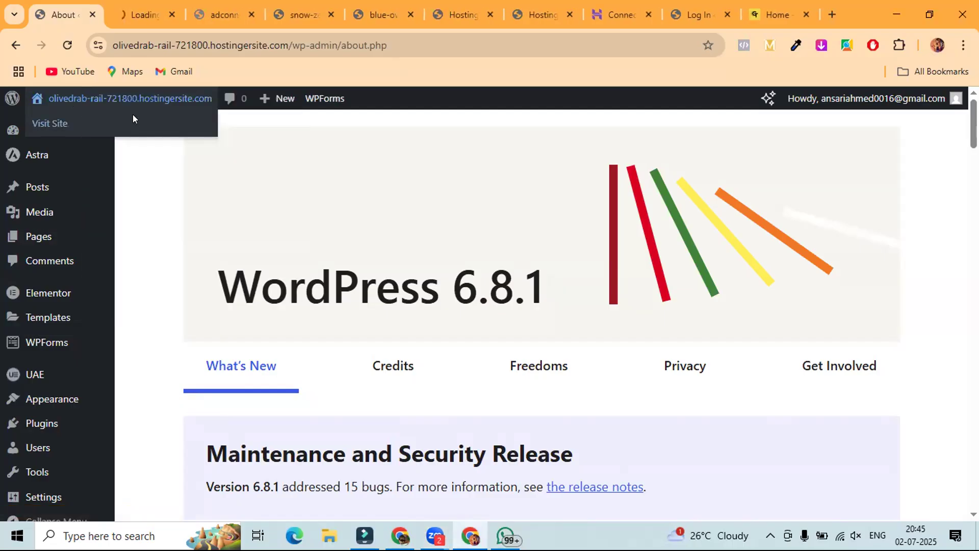
{"action": "left_click", "coordinate": [141, 15]}
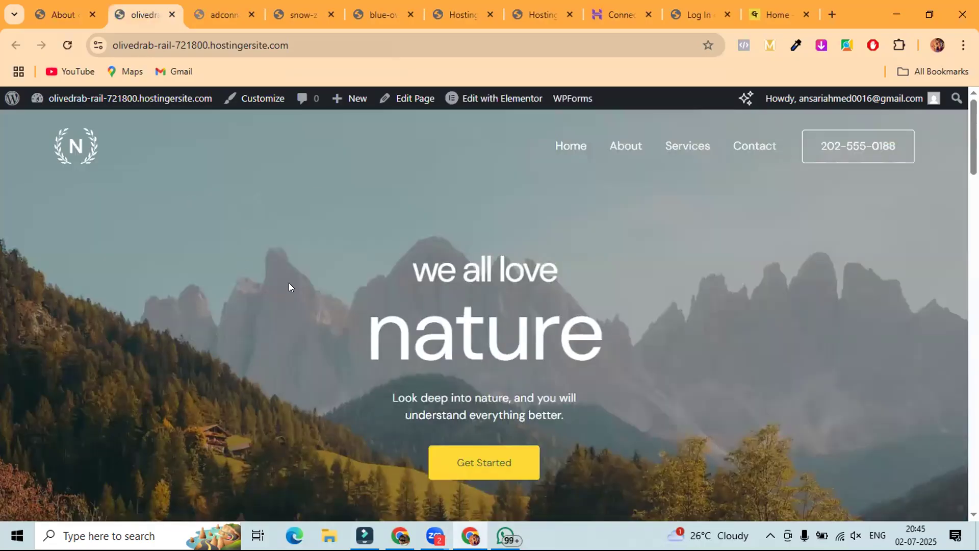
Duplicate the site home page tab, cycle through the tabs, and return to the WordPress About page.
{"action": "right_click", "coordinate": [142, 14]}
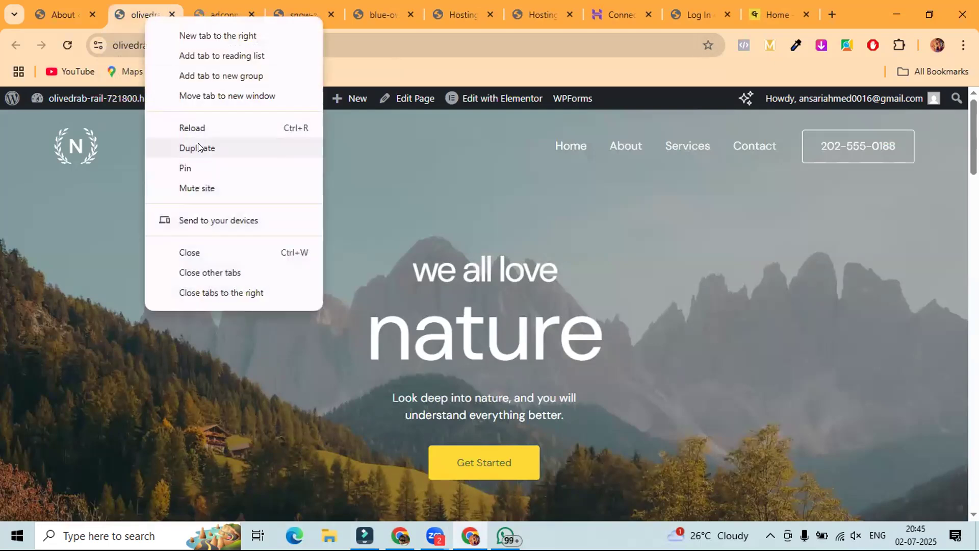
{"action": "left_click", "coordinate": [198, 148]}
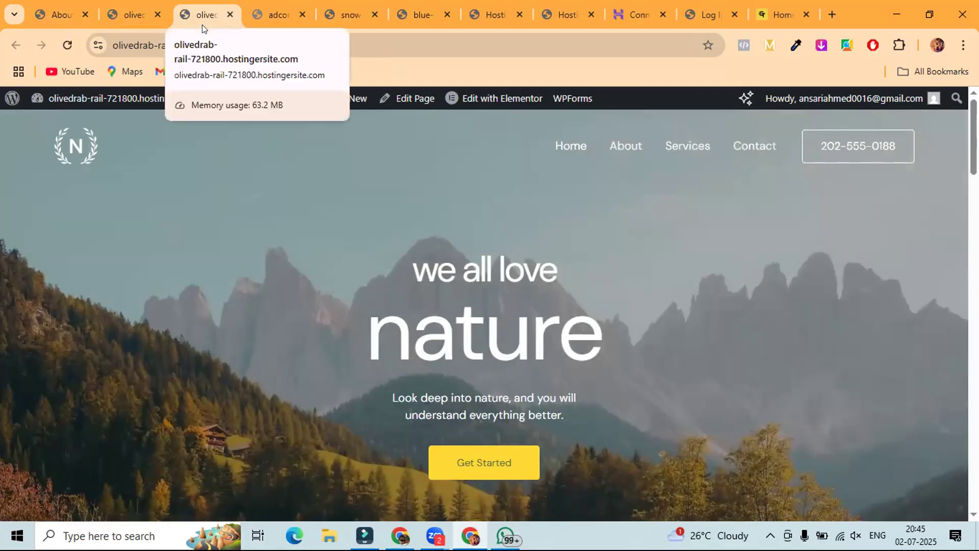
{"action": "left_click", "coordinate": [123, 6]}
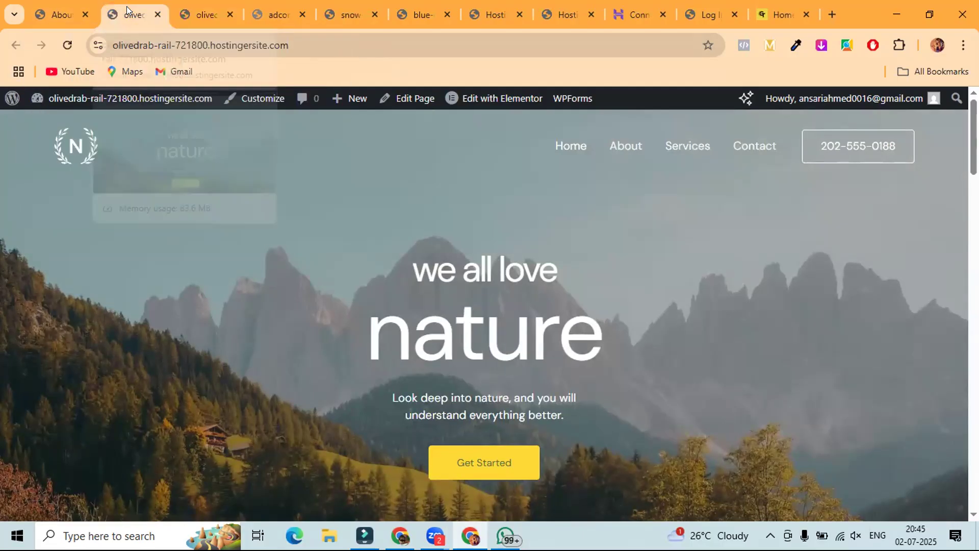
{"action": "left_click", "coordinate": [55, 12]}
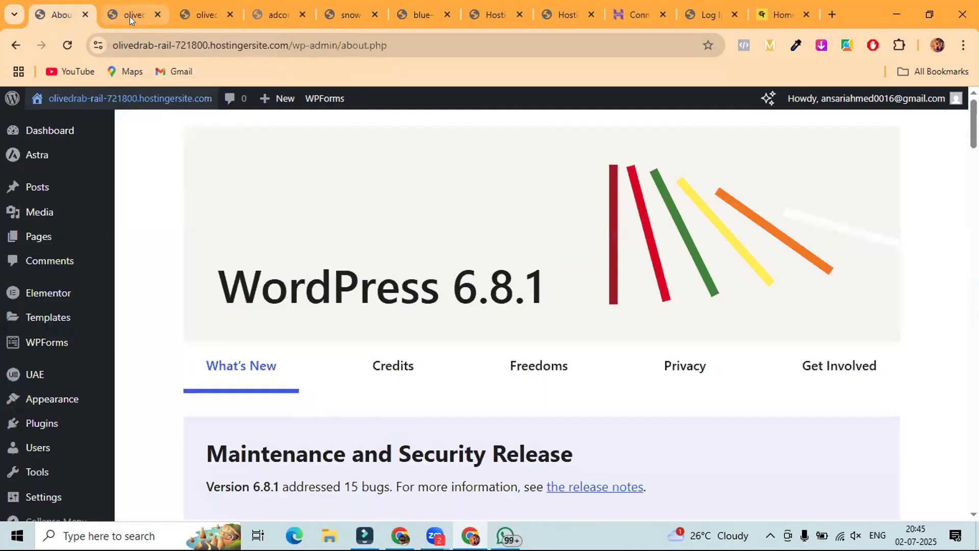
{"action": "left_click", "coordinate": [139, 7]}
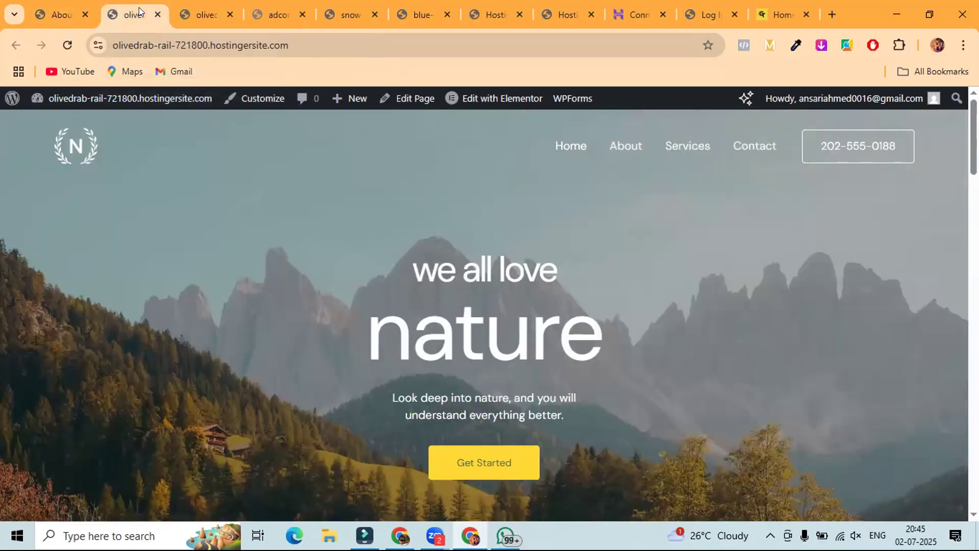
{"action": "left_click", "coordinate": [207, 15]}
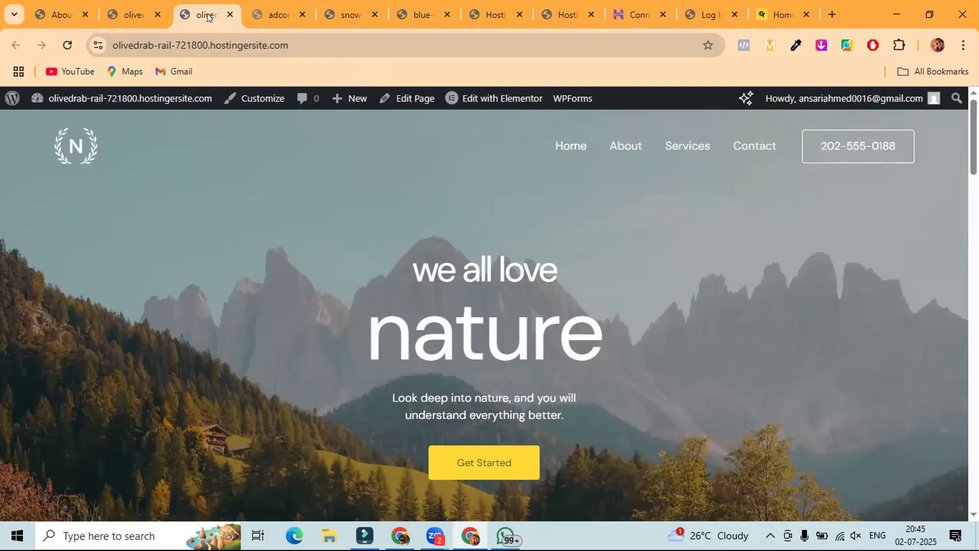
{"action": "left_click", "coordinate": [51, 13]}
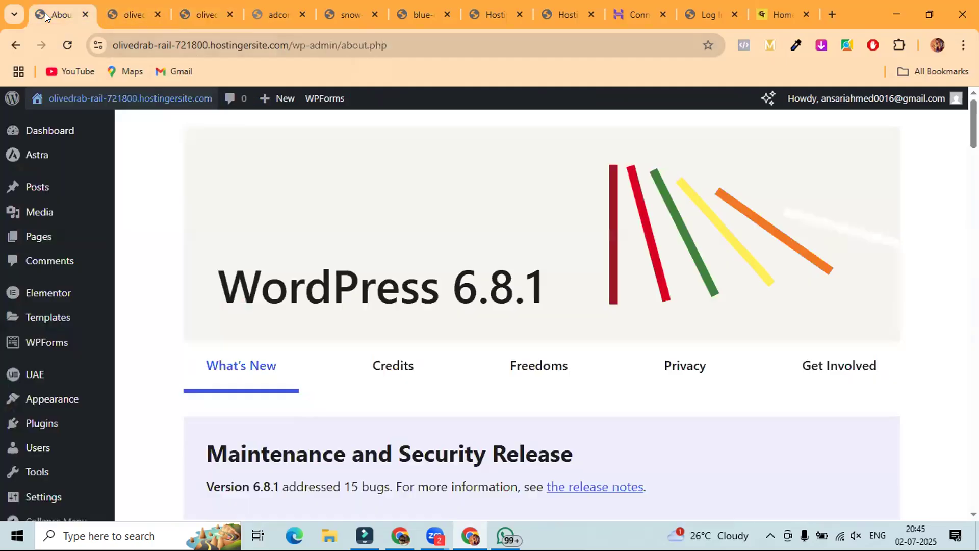
{"action": "mouse_move", "coordinate": [32, 238]}
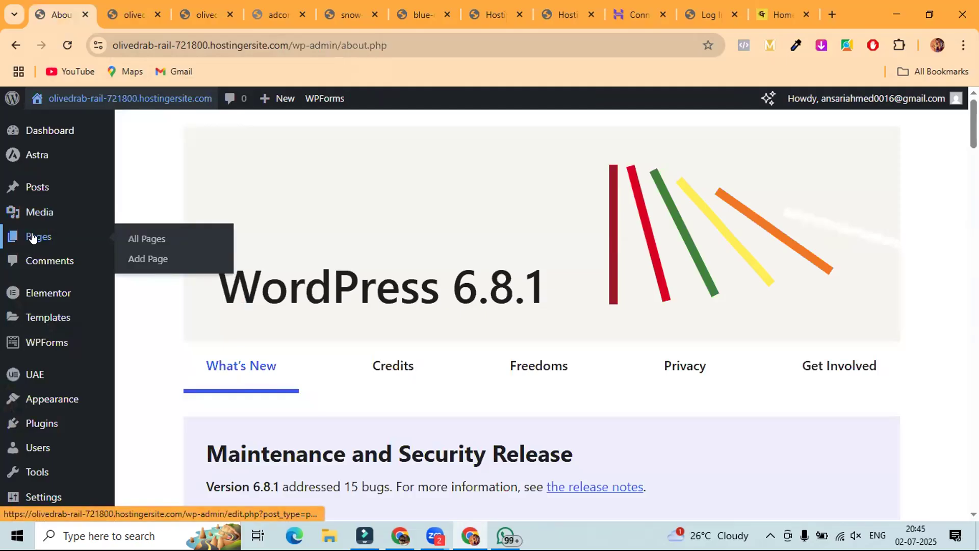
Open the All Pages list in WordPress admin and scroll through it.
{"action": "left_click", "coordinate": [32, 238]}
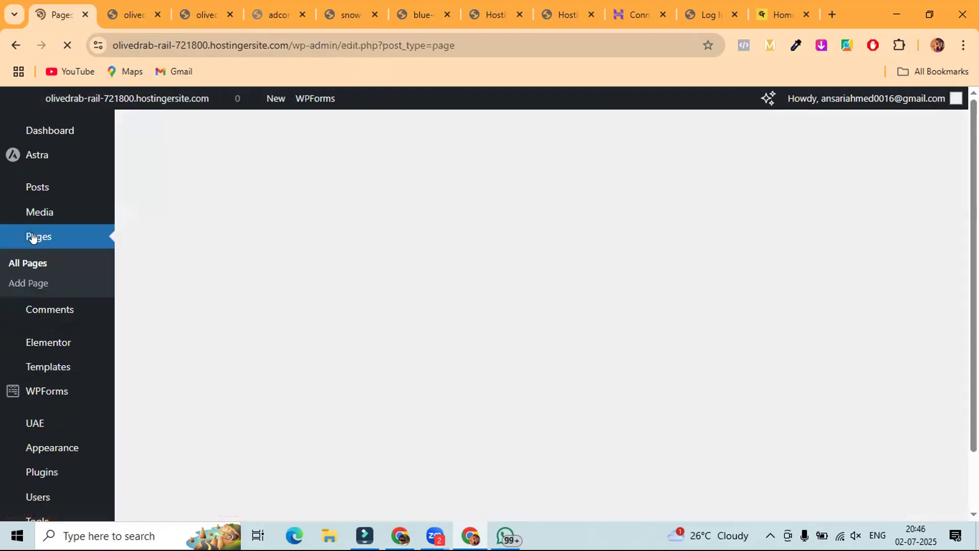
{"action": "scroll", "coordinate": [269, 312], "scroll_direction": "down", "scroll_amount": 2}
{"action": "scroll", "coordinate": [269, 316], "scroll_direction": "down", "scroll_amount": 3}
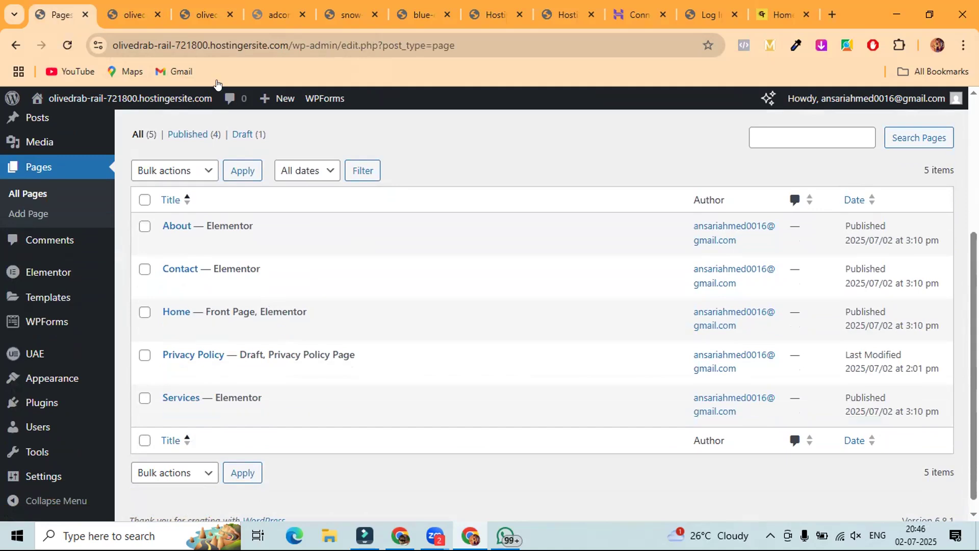
Open the site's About page in the duplicated tab, then go back to the Pages list.
{"action": "left_click", "coordinate": [204, 15]}
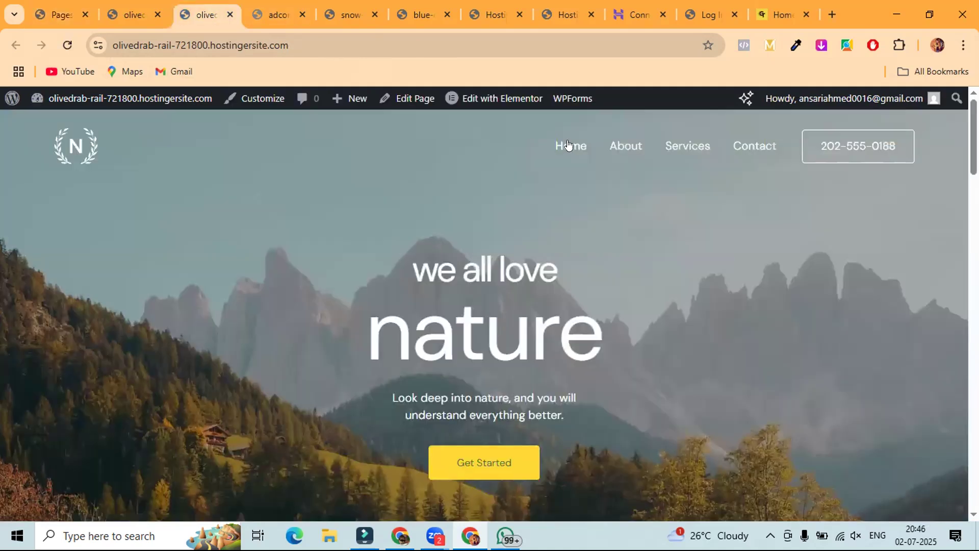
{"action": "scroll", "coordinate": [384, 233], "scroll_direction": "down", "scroll_amount": 20}
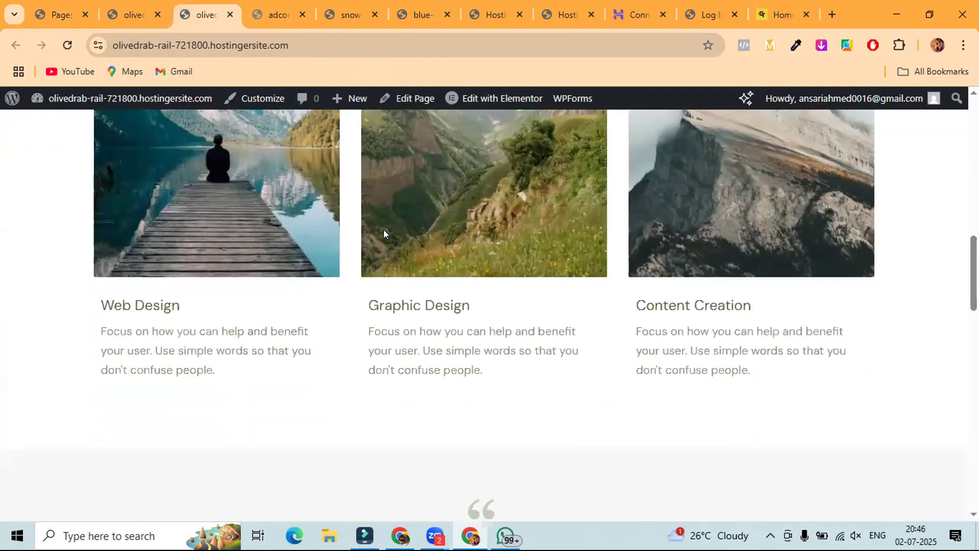
{"action": "scroll", "coordinate": [382, 236], "scroll_direction": "down", "scroll_amount": 4}
{"action": "scroll", "coordinate": [382, 236], "scroll_direction": "up", "scroll_amount": 20}
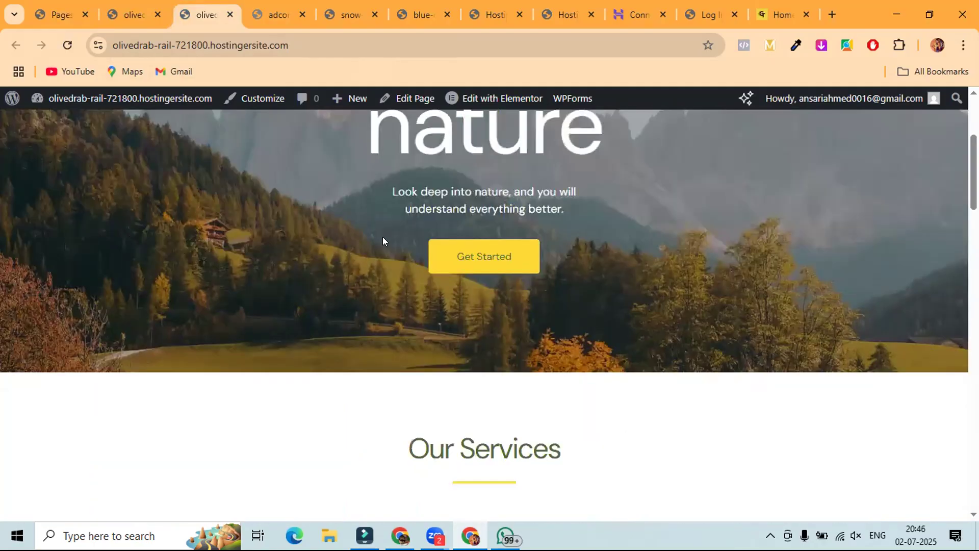
{"action": "scroll", "coordinate": [382, 241], "scroll_direction": "up", "scroll_amount": 4}
{"action": "left_click", "coordinate": [625, 146]}
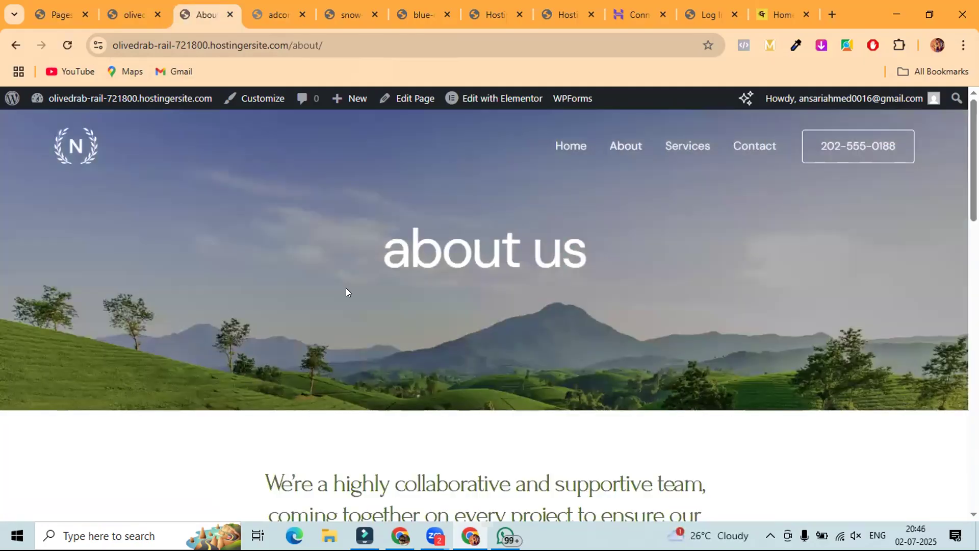
{"action": "scroll", "coordinate": [346, 288], "scroll_direction": "down", "scroll_amount": 10}
{"action": "scroll", "coordinate": [339, 296], "scroll_direction": "down", "scroll_amount": 1}
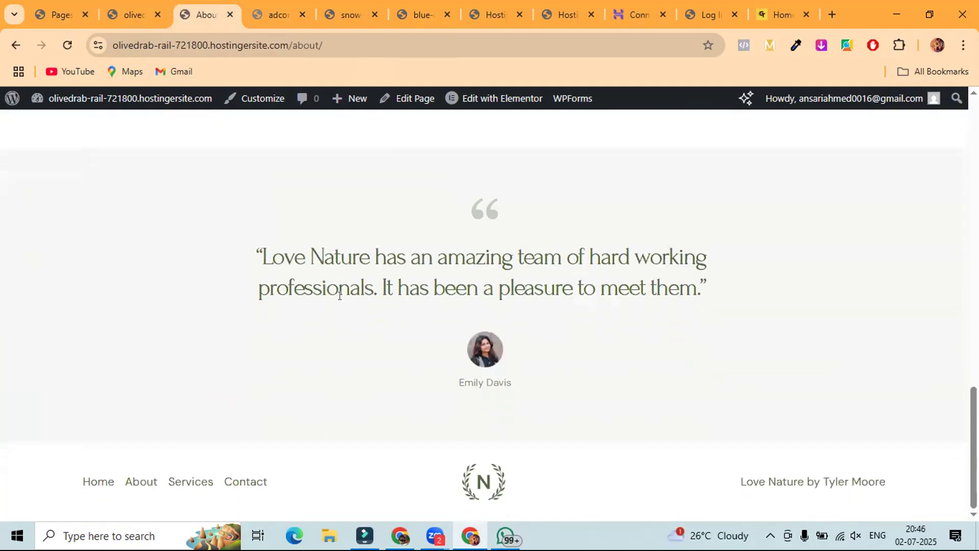
{"action": "scroll", "coordinate": [339, 295], "scroll_direction": "up", "scroll_amount": 15}
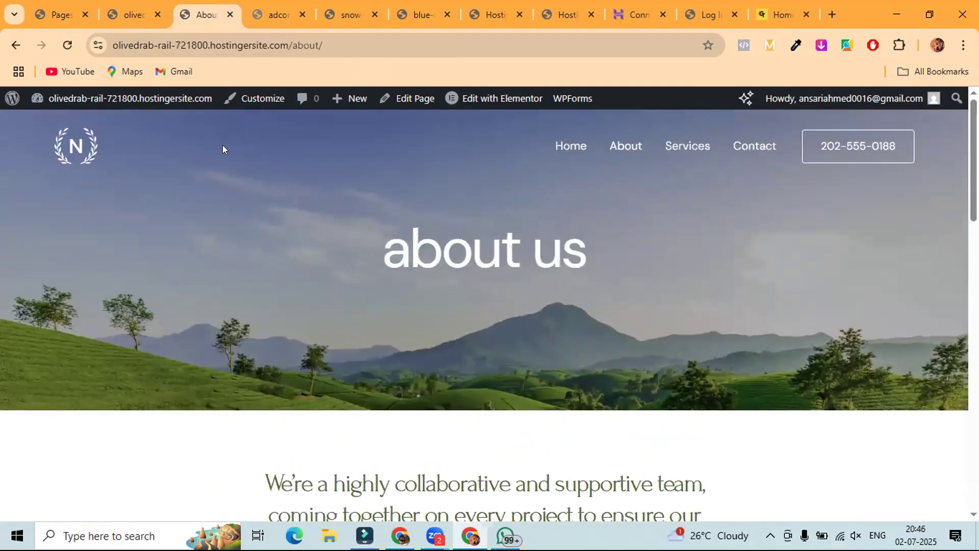
{"action": "left_click", "coordinate": [72, 14]}
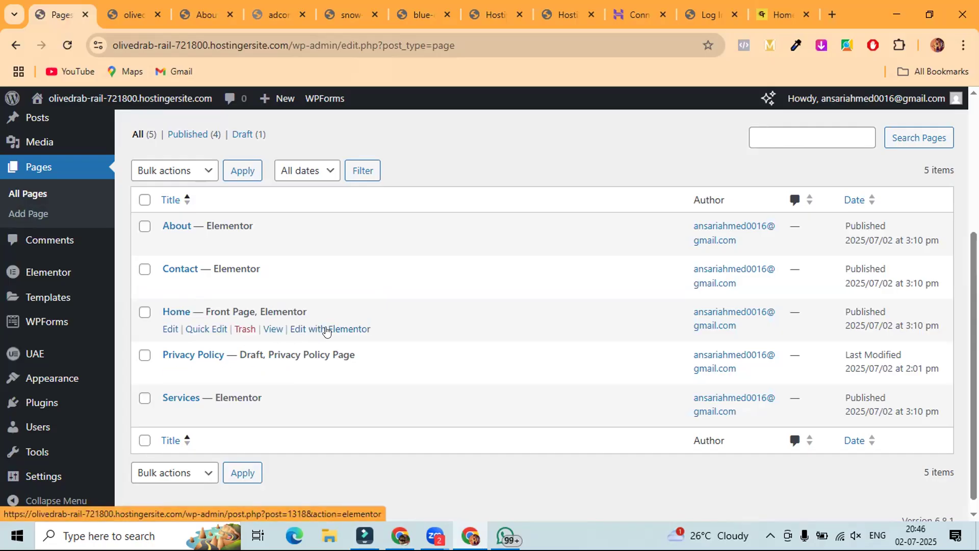
Switch to the site home page tab and reload it to show the 'we all love nature' hero.
{"action": "left_click", "coordinate": [327, 332]}
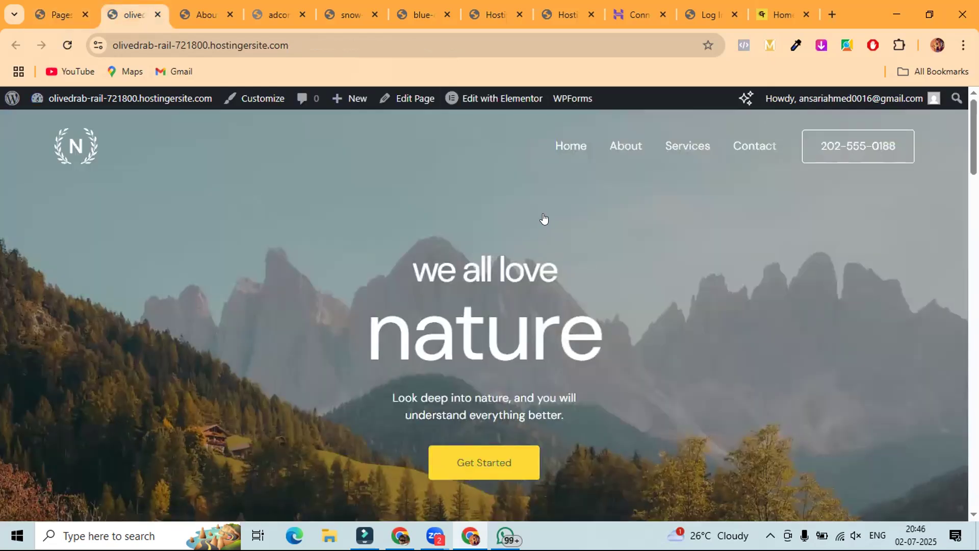
{"action": "left_click", "coordinate": [602, 149]}
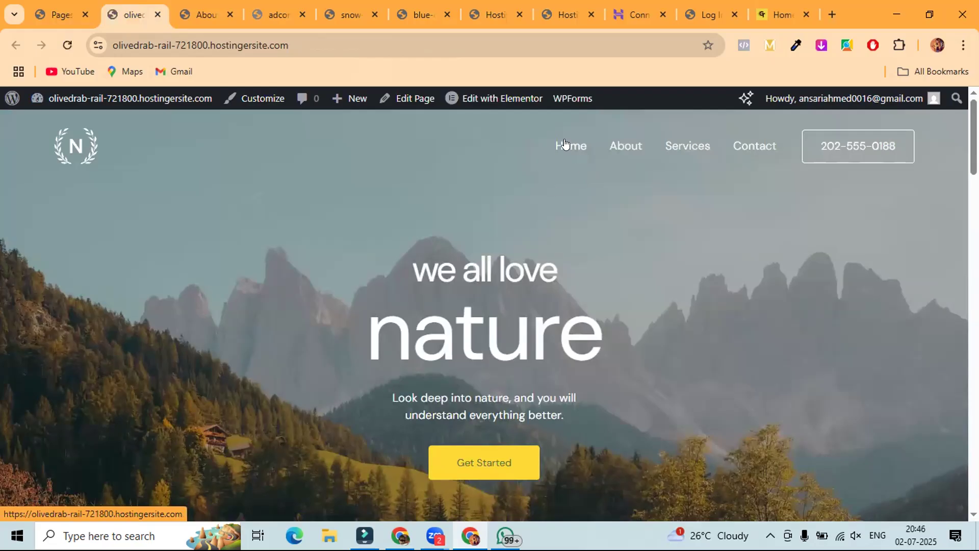
{"action": "scroll", "coordinate": [445, 313], "scroll_direction": "down", "scroll_amount": 4}
{"action": "scroll", "coordinate": [444, 316], "scroll_direction": "up", "scroll_amount": 4}
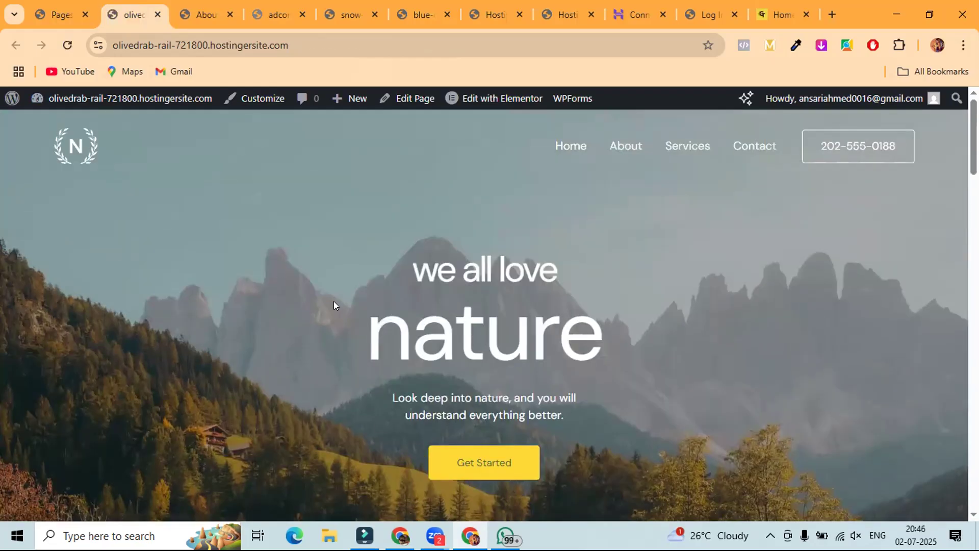
{"action": "mouse_move", "coordinate": [485, 99]}
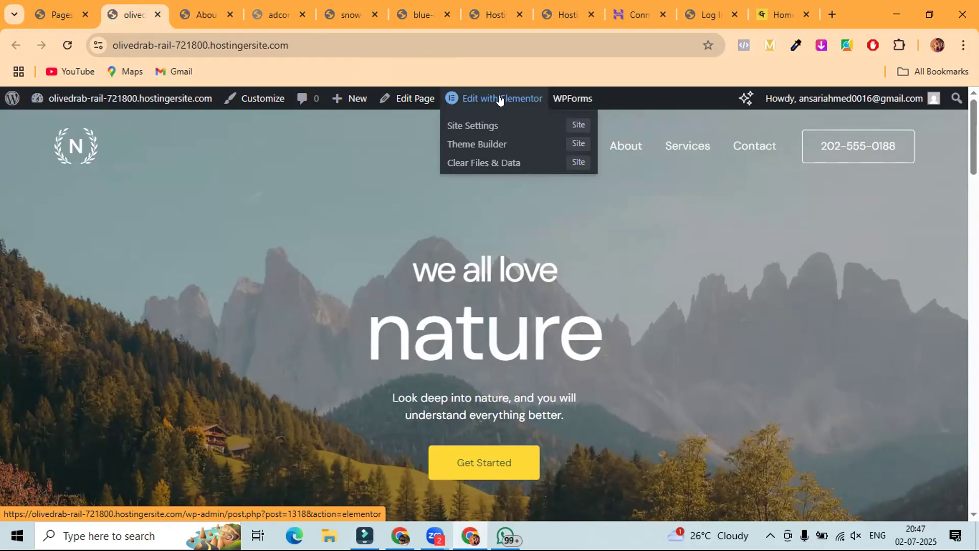
Launch Edit with Elementor from the admin bar for the home page.
{"action": "left_click", "coordinate": [500, 100]}
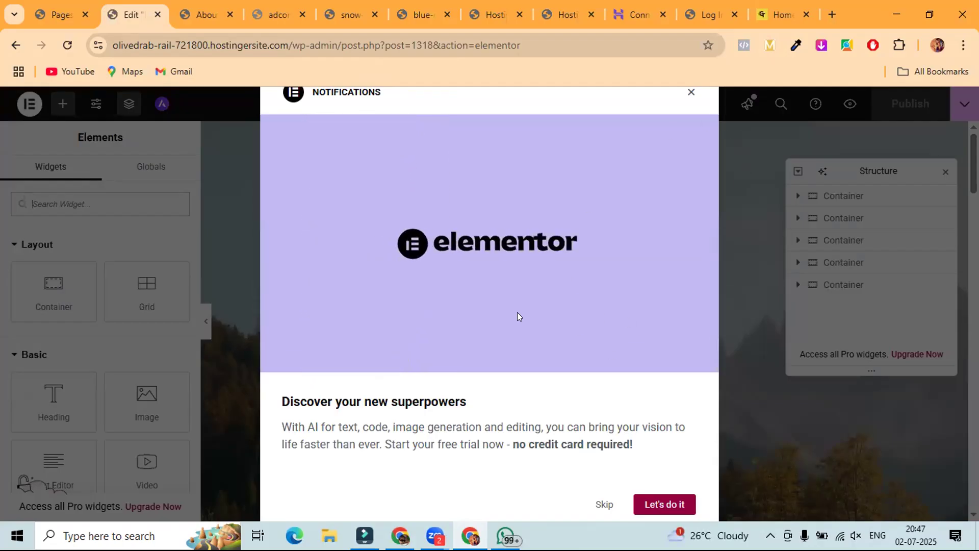
Close the AI notifications popup and the Structure navigator panel.
{"action": "left_click", "coordinate": [687, 90]}
{"action": "left_click", "coordinate": [945, 175]}
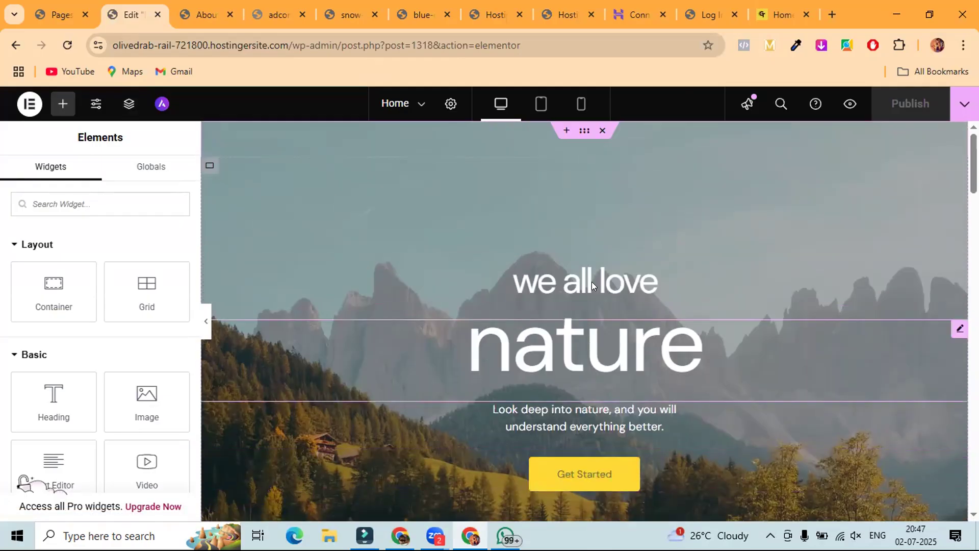
Replace the 'we all love' heading title with 'Digital Avinash'.
{"action": "left_click", "coordinate": [591, 277]}
{"action": "triple_click", "coordinate": [23, 274]}
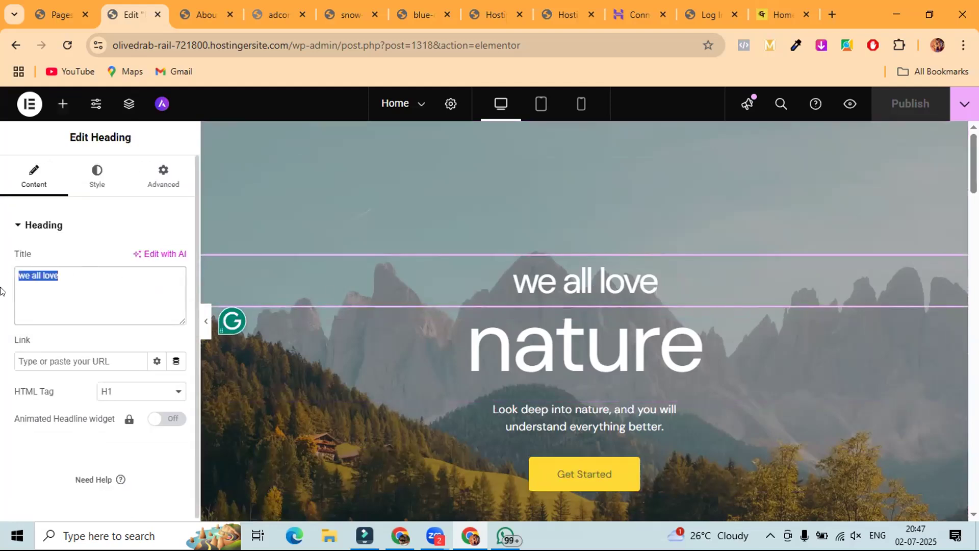
{"action": "type", "text": "t"}
{"action": "key", "text": "BackSpace"}
{"action": "type", "text": "Digital Avinash"}
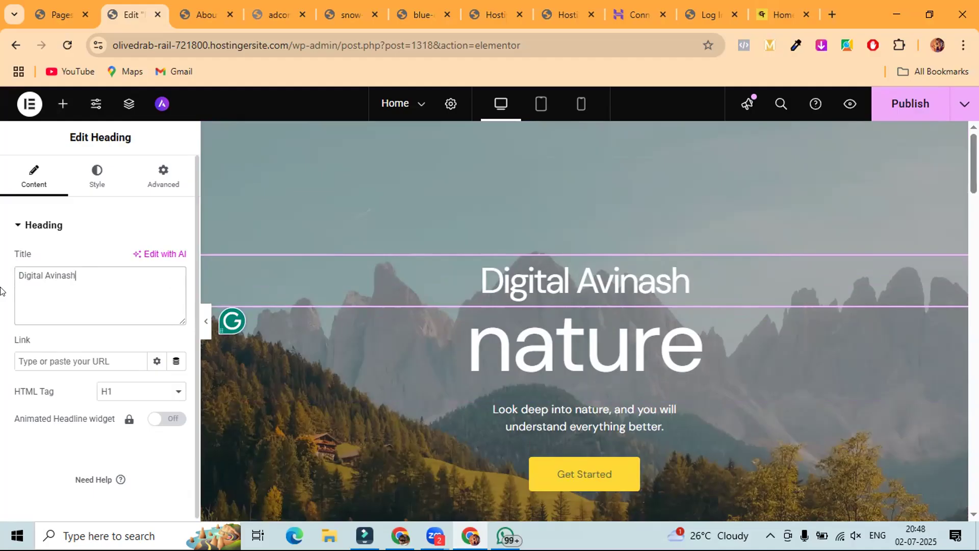
{"action": "left_click", "coordinate": [79, 275]}
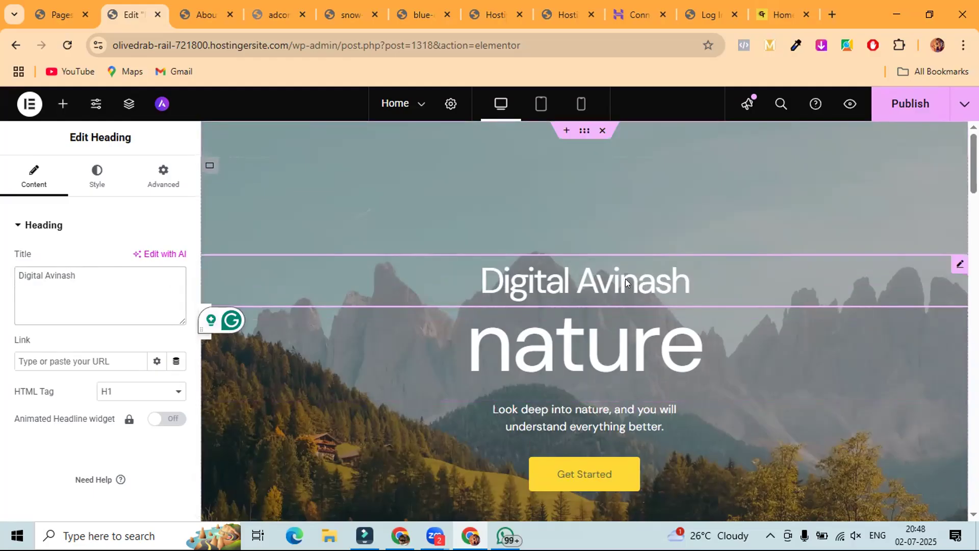
Change the large 'nature' heading title to 'Expert' and publish the page.
{"action": "left_click", "coordinate": [705, 344]}
{"action": "left_click", "coordinate": [89, 287]}
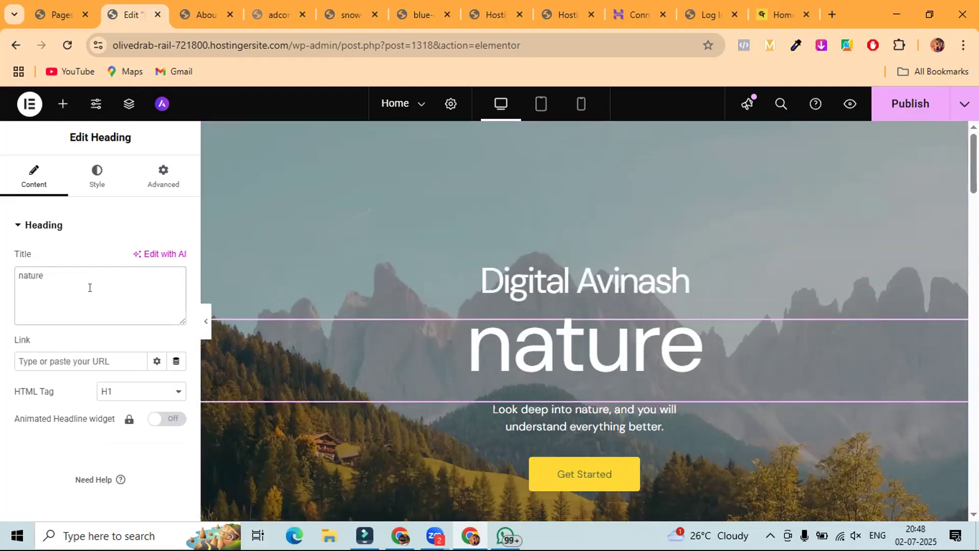
{"action": "key", "text": "BackSpace"}
{"action": "key", "text": "BackSpace"}
{"action": "key", "text": "BackSpace"}
{"action": "key", "text": "BackSpace"}
{"action": "key", "text": "BackSpace"}
{"action": "key", "text": "BackSpace"}
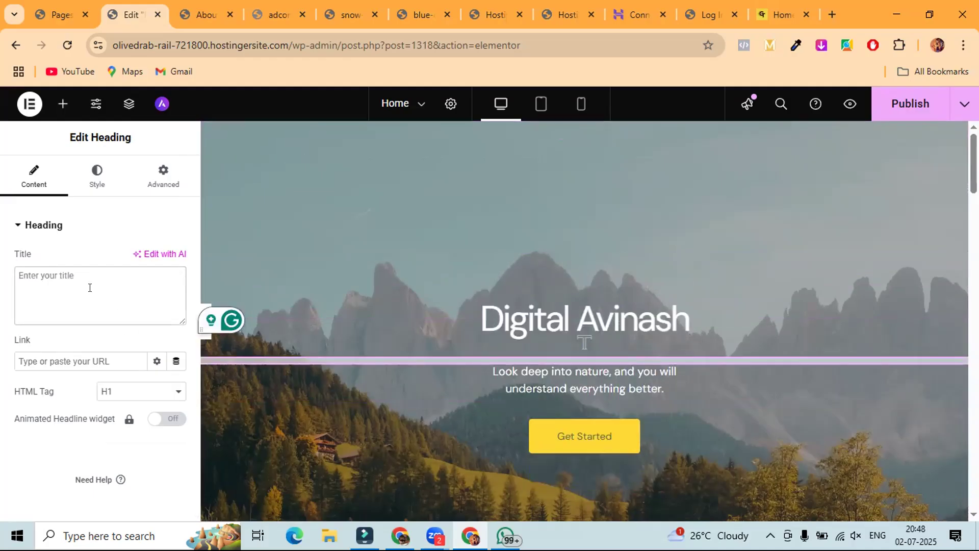
{"action": "type", "text": "M"}
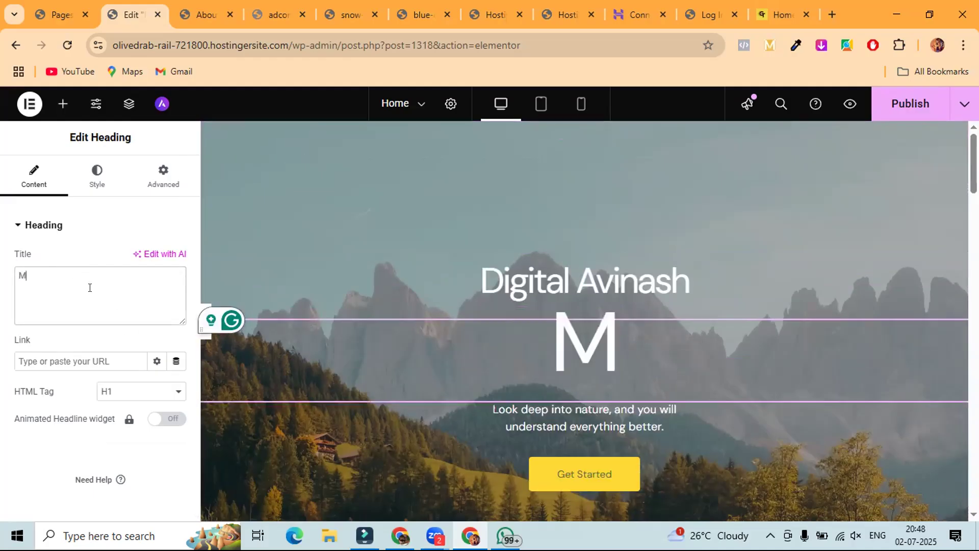
{"action": "type", "text": "arketing"}
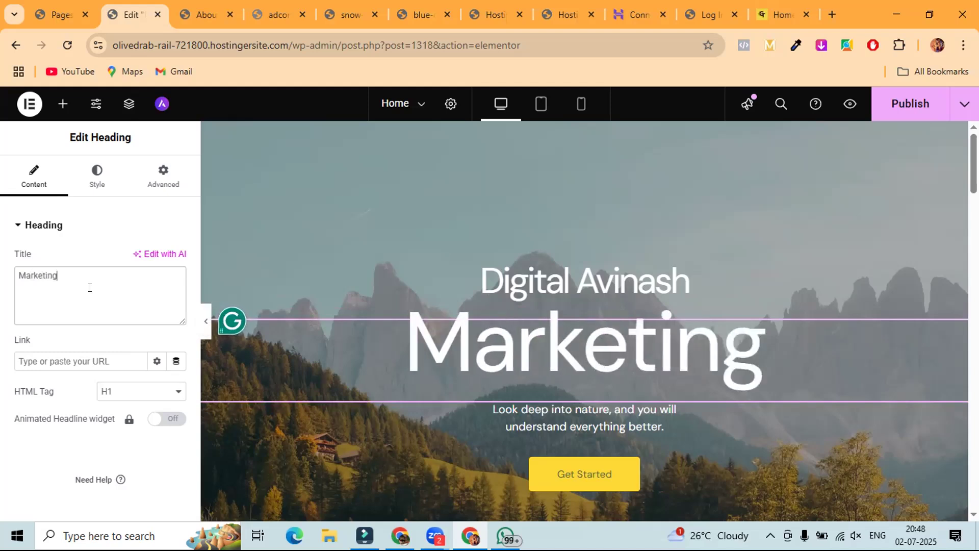
{"action": "key", "text": "BackSpace"}
{"action": "key", "text": "BackSpace"}
{"action": "key", "text": "BackSpace"}
{"action": "key", "text": "BackSpace"}
{"action": "key", "text": "BackSpace"}
{"action": "key", "text": "BackSpace"}
{"action": "key", "text": "BackSpace"}
{"action": "key", "text": "BackSpace"}
{"action": "key", "text": "BackSpace"}
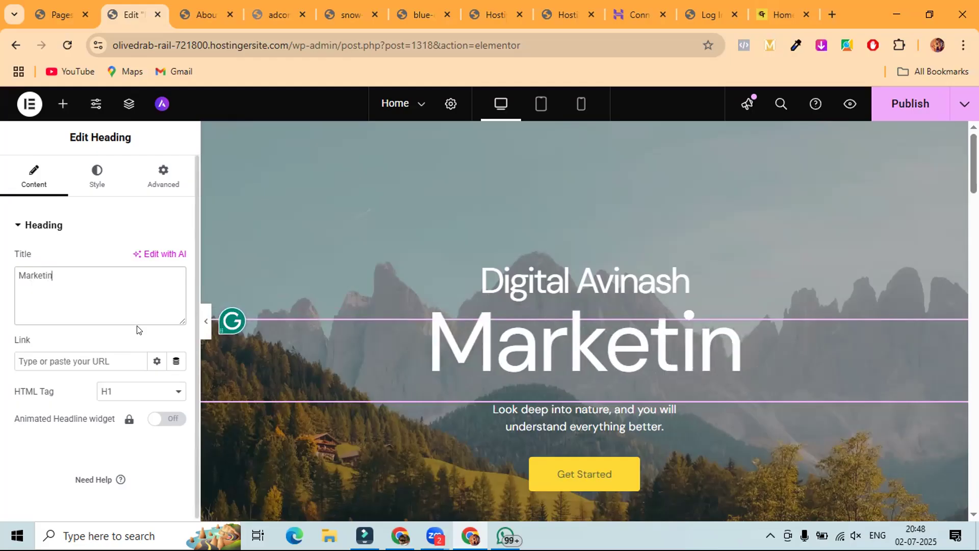
{"action": "type", "text": "Expert"}
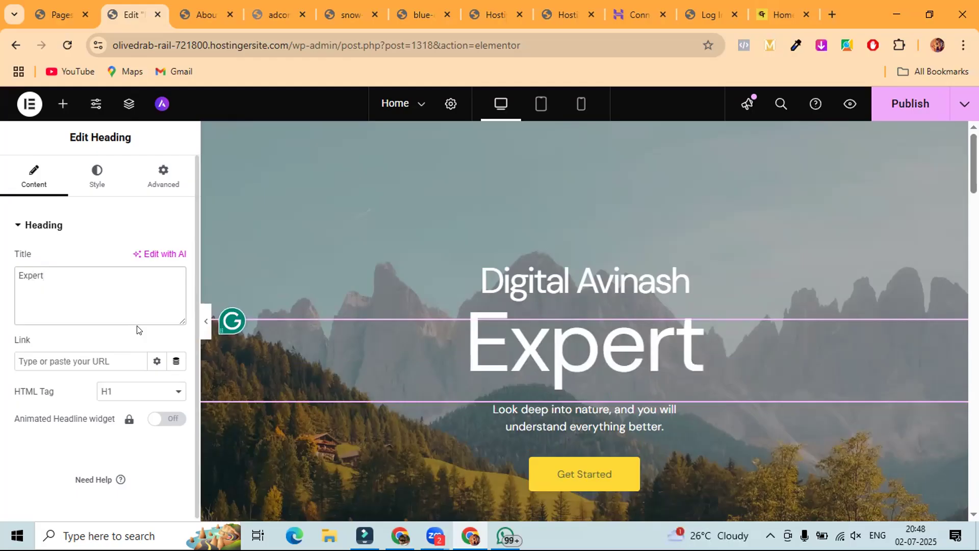
{"action": "left_click", "coordinate": [913, 104]}
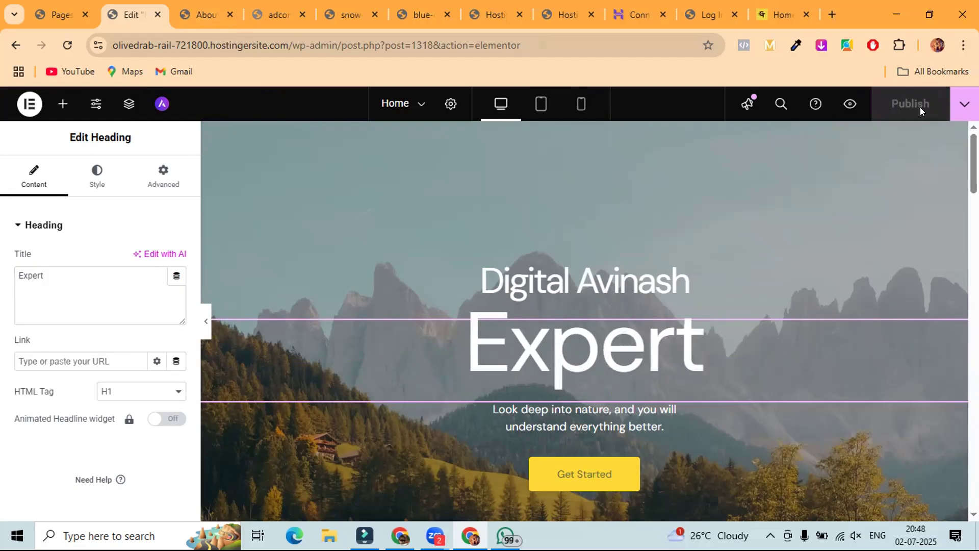
Retype the end of the 'Expert' title and publish the updated heading again.
{"action": "left_click", "coordinate": [74, 285]}
{"action": "key", "text": "BackSpace"}
{"action": "key", "text": "BackSpace"}
{"action": "key", "text": "BackSpace"}
{"action": "type", "text": "ert"}
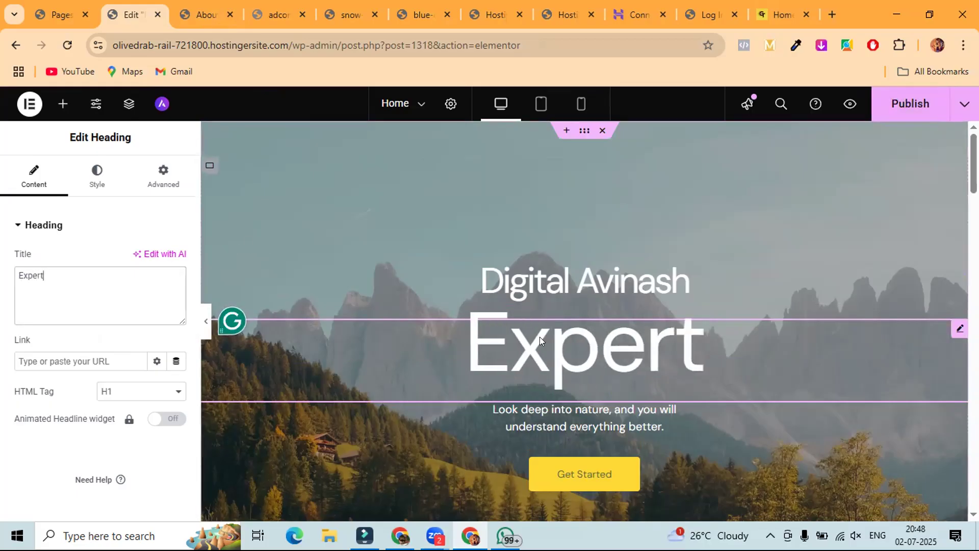
{"action": "double_click", "coordinate": [30, 281]}
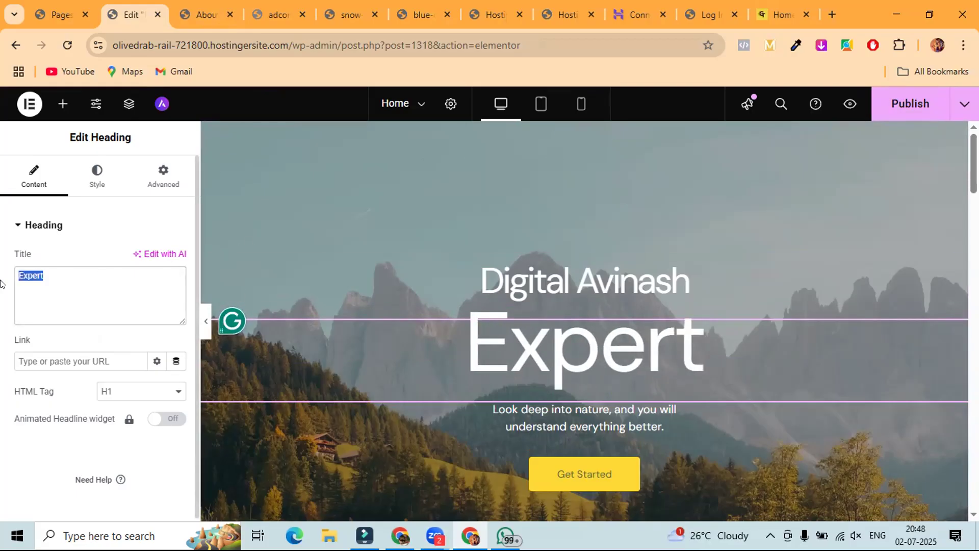
{"action": "left_click", "coordinate": [451, 351]}
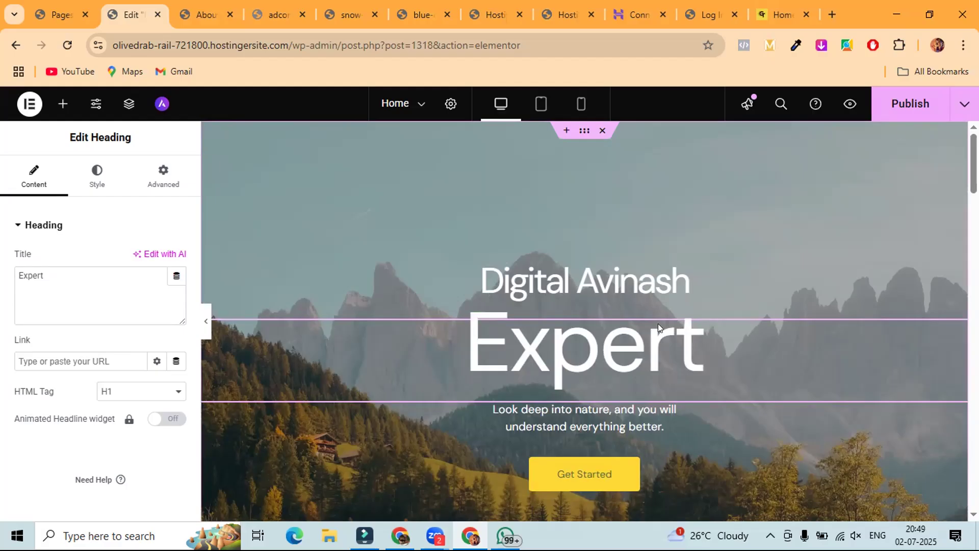
{"action": "left_click", "coordinate": [920, 101]}
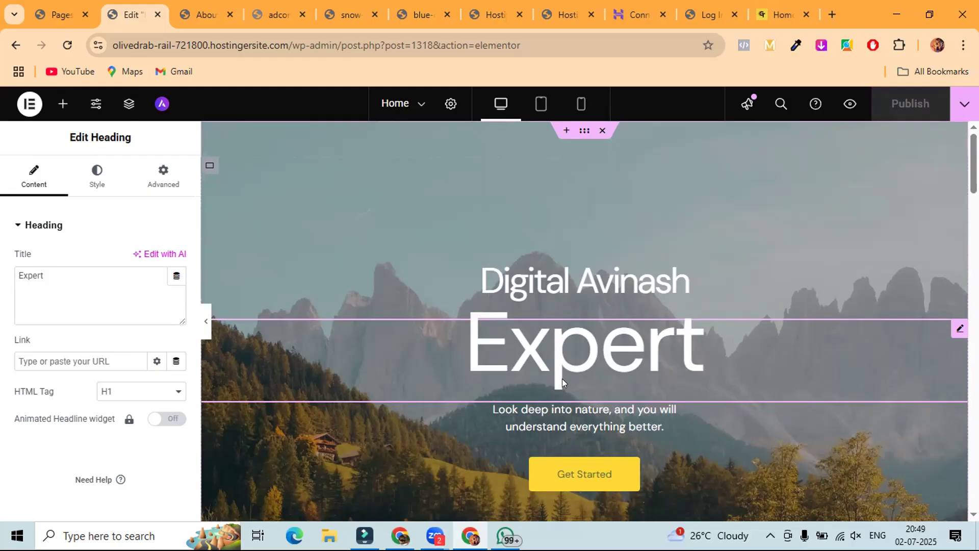
Open the live home page from the About tab to view the 'Digital Avinash Expert' hero.
{"action": "left_click", "coordinate": [196, 14]}
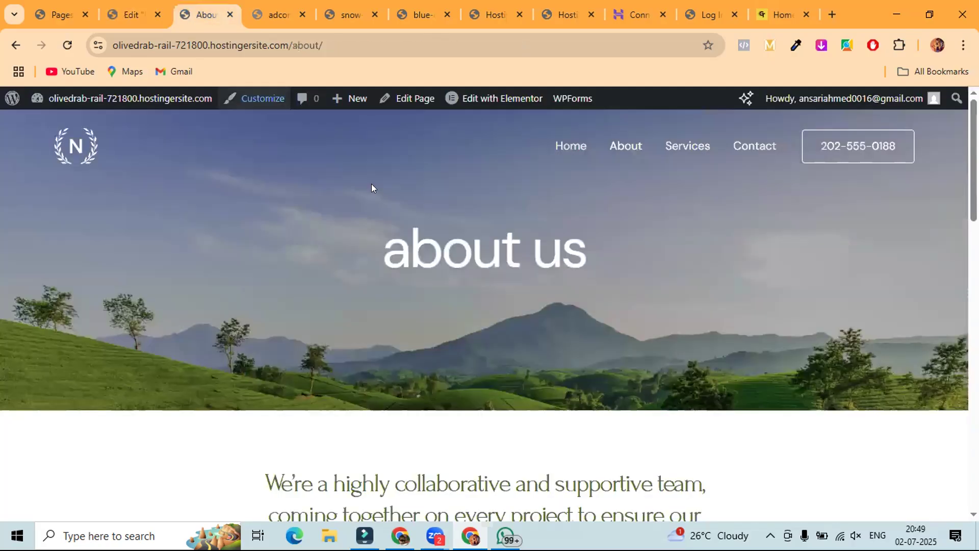
{"action": "left_click", "coordinate": [564, 146]}
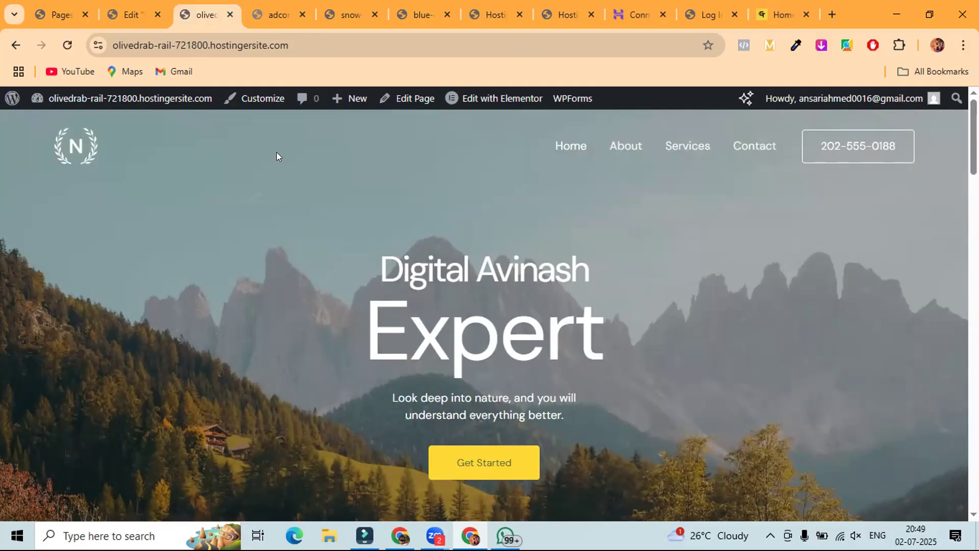
Change the hero subtitle to 'avinash apko nind aa rahi hai kya, haaaa sir' and publish.
{"action": "left_click", "coordinate": [131, 14]}
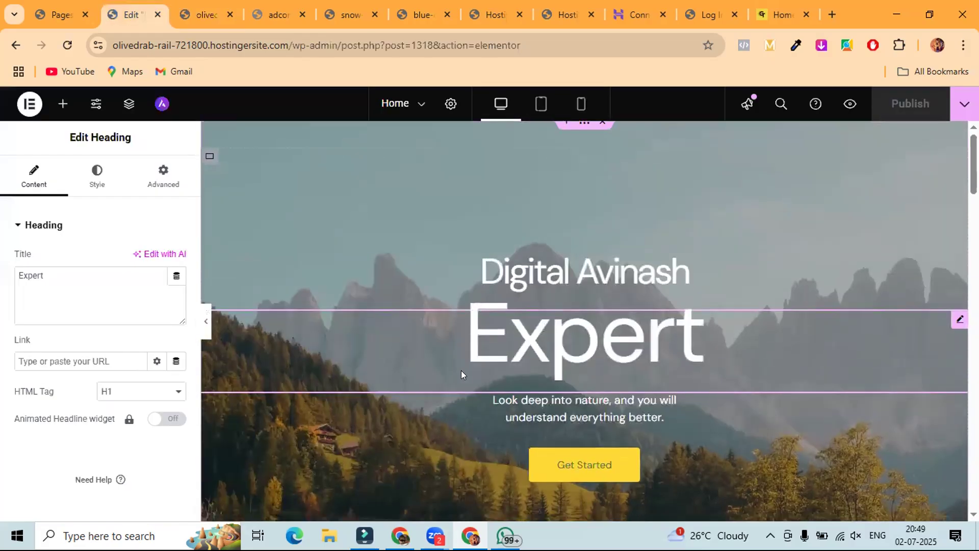
{"action": "scroll", "coordinate": [588, 275], "scroll_direction": "down", "scroll_amount": 3}
{"action": "left_click", "coordinate": [584, 271]}
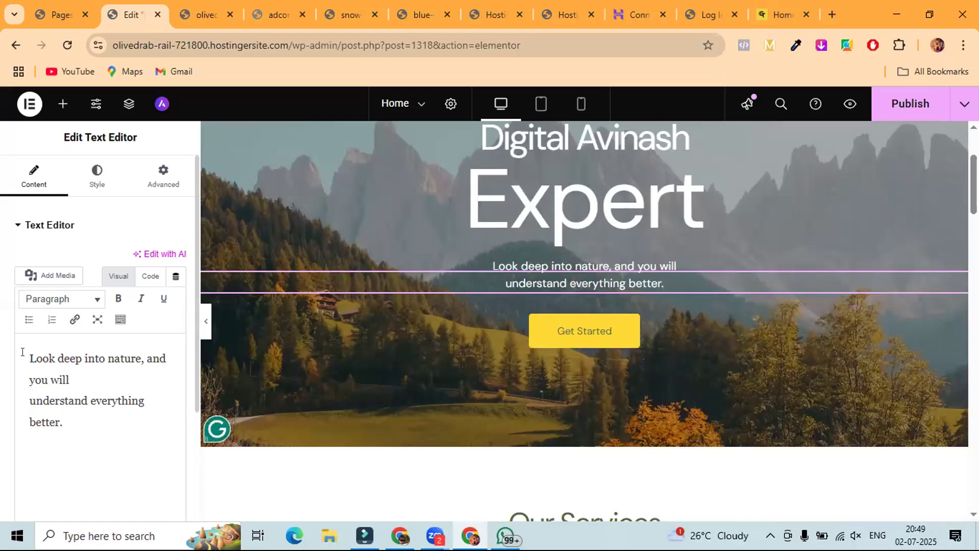
{"action": "key", "text": "ctrl+a"}
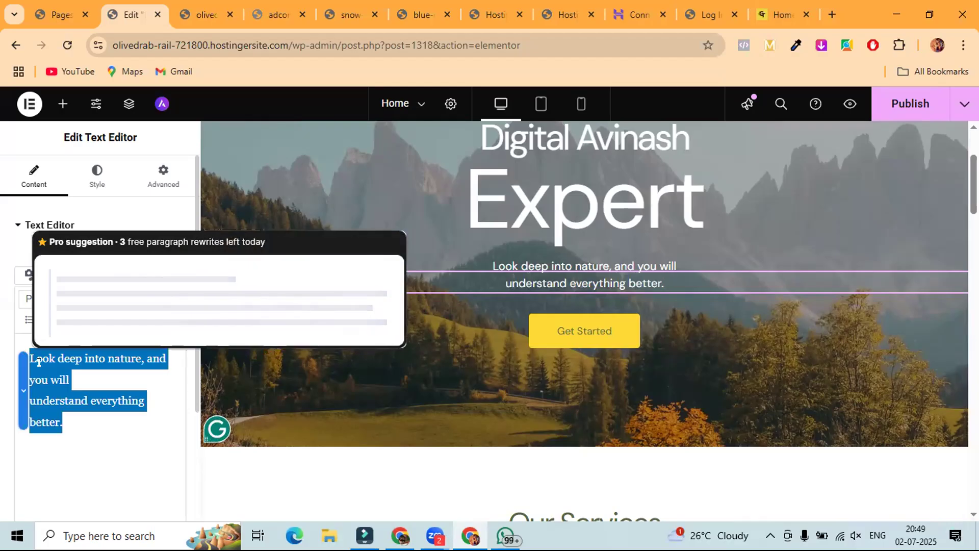
{"action": "key", "text": "BackSpace"}
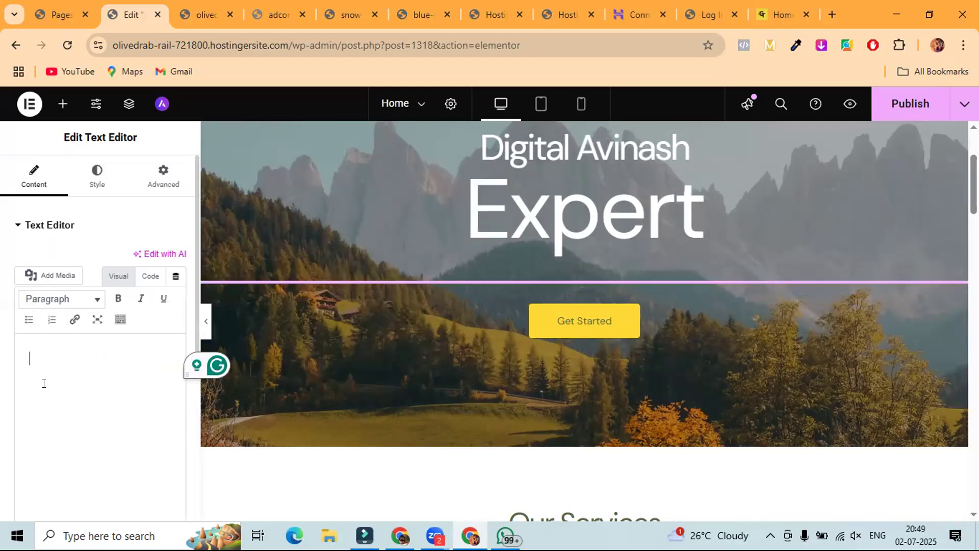
{"action": "type", "text": "avi"}
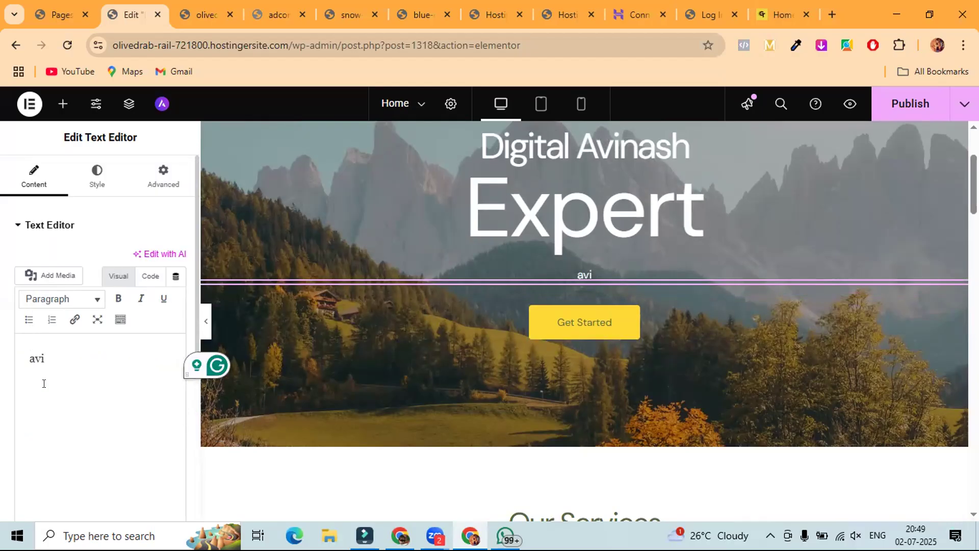
{"action": "type", "text": "nash"}
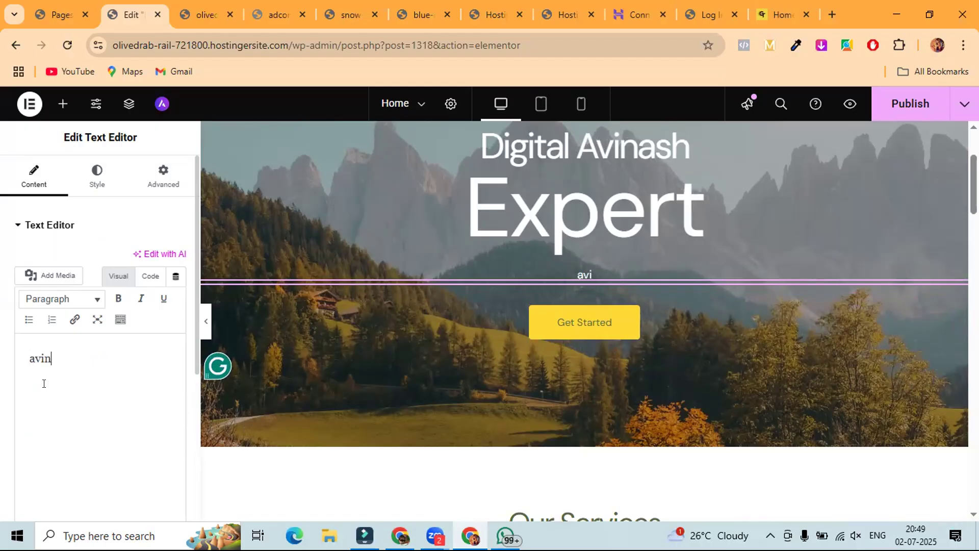
{"action": "type", "text": "ko"}
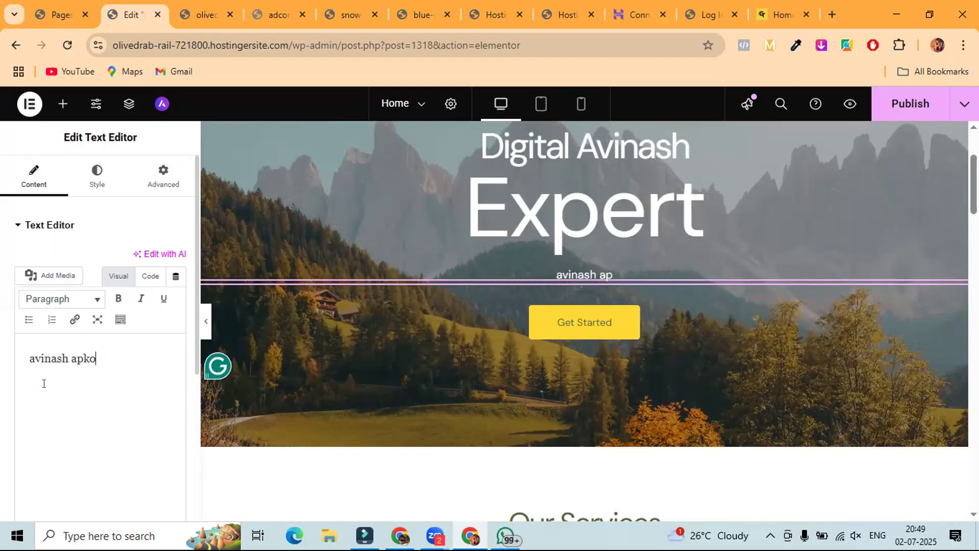
{"action": "type", "text": " nind aa r"}
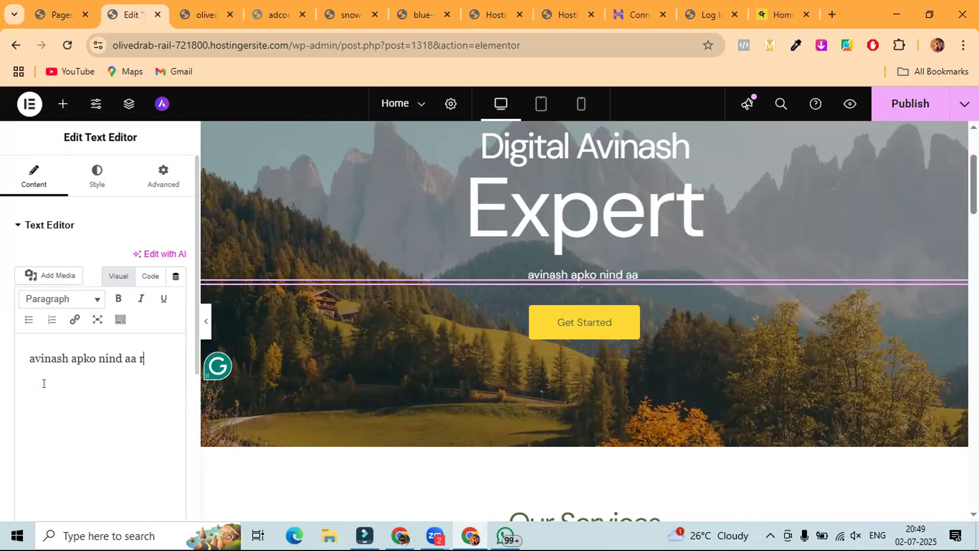
{"action": "type", "text": "ahi hai kya"}
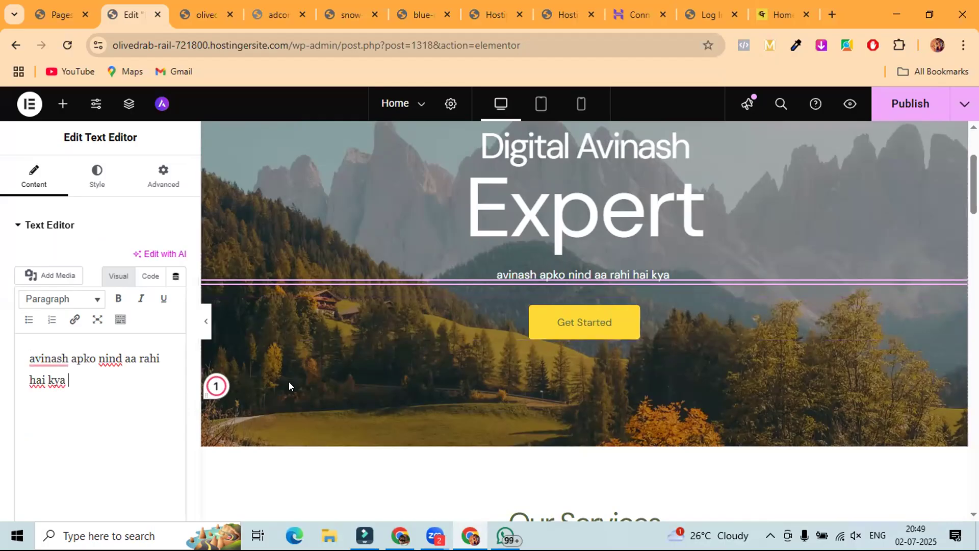
{"action": "type", "text": ", ha"}
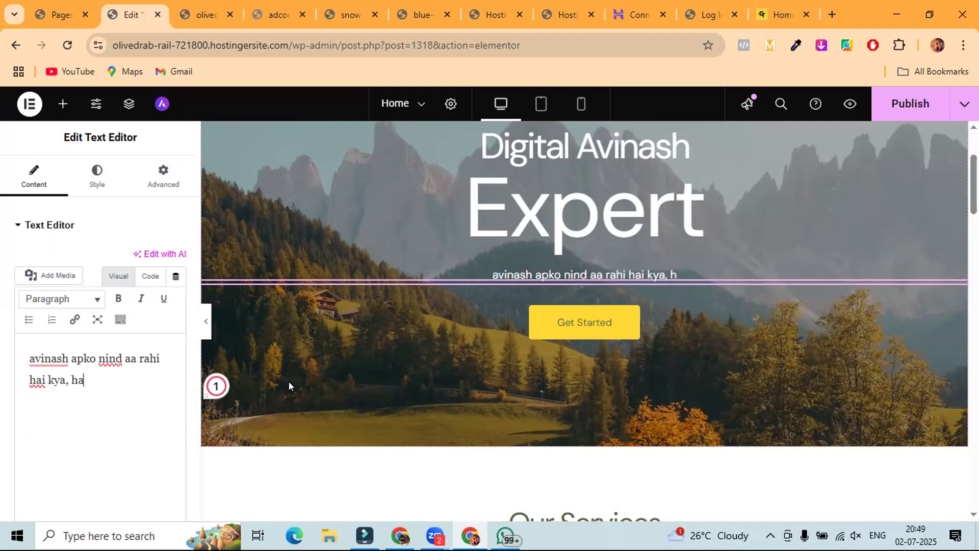
{"action": "type", "text": "aaa sir"}
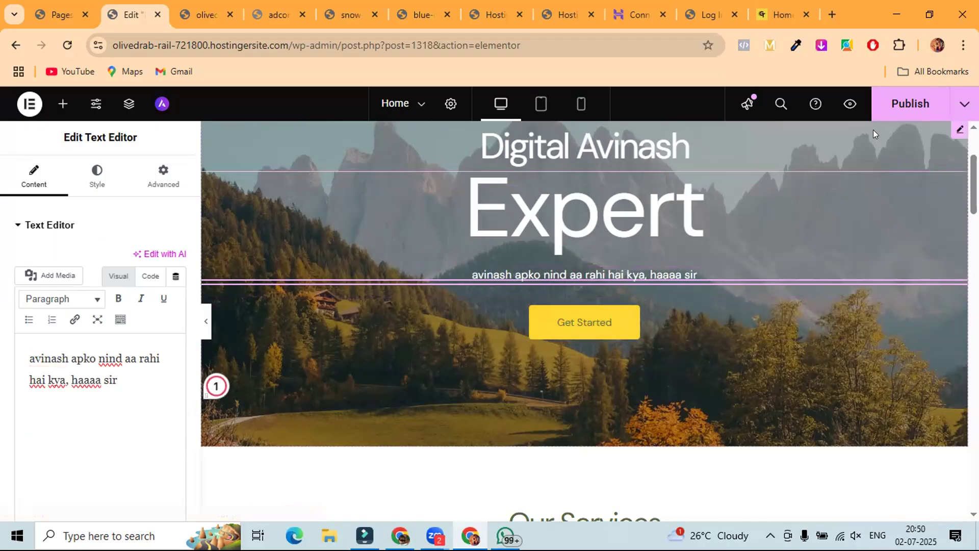
{"action": "left_click", "coordinate": [910, 106]}
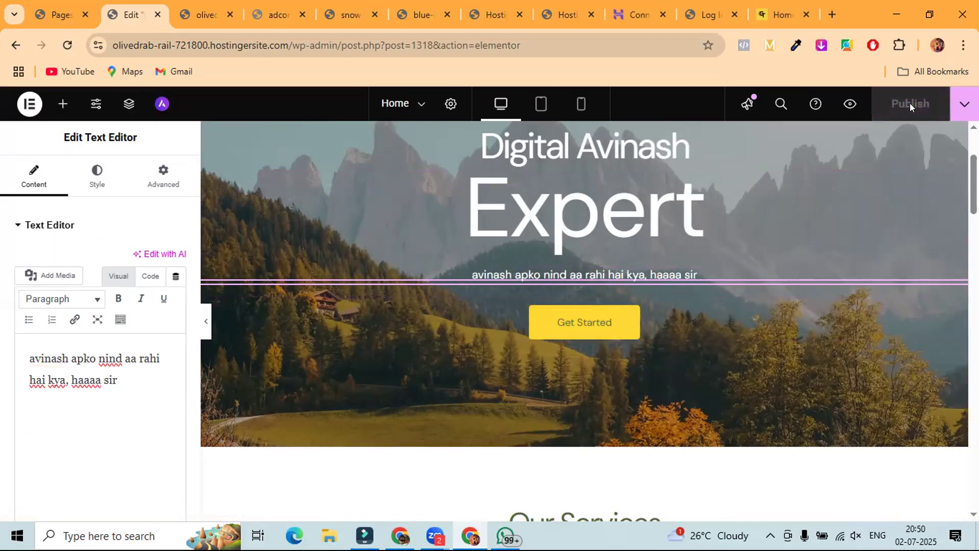
Reload the live home page to check the new subtitle, then go back to the editor.
{"action": "left_click", "coordinate": [190, 16]}
{"action": "left_click", "coordinate": [67, 45]}
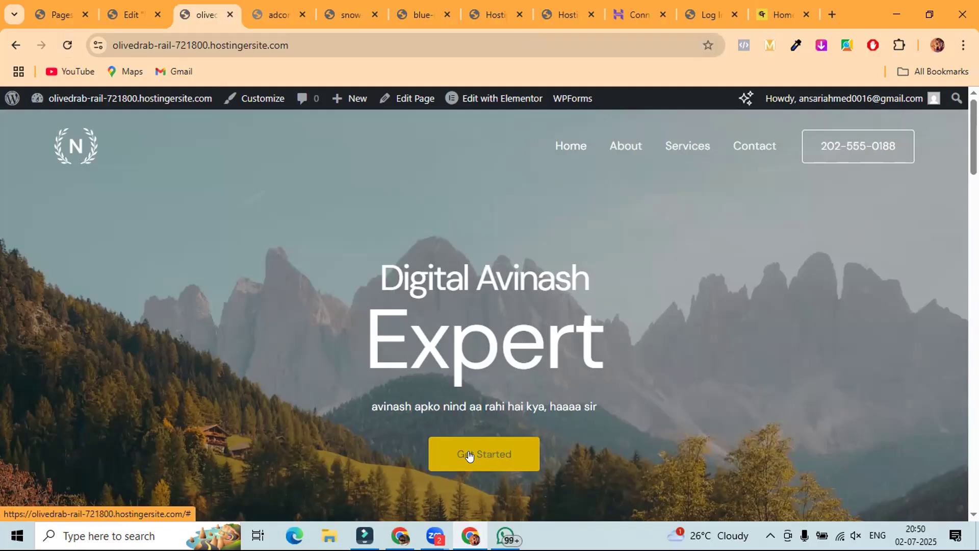
{"action": "left_click", "coordinate": [126, 13]}
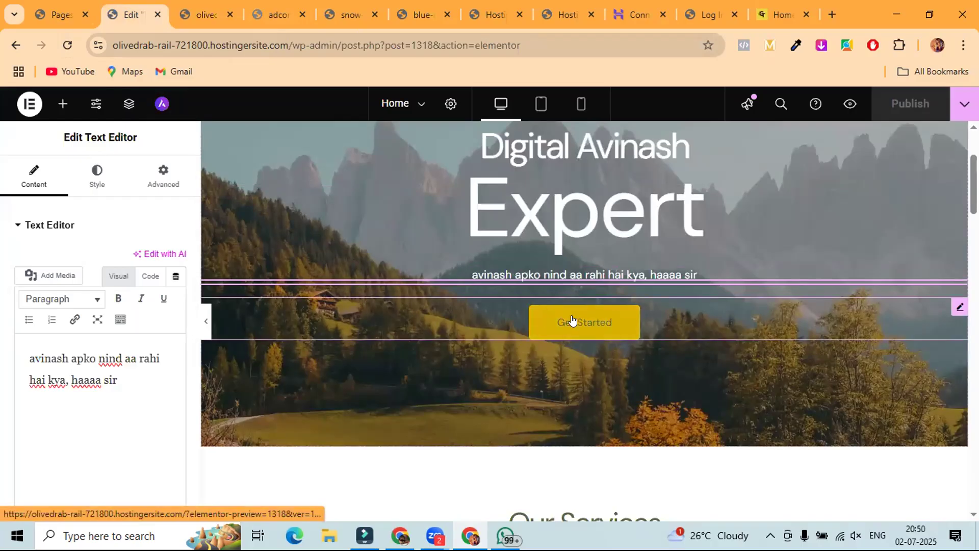
Select the hero's 'Get Started' button to edit its text and link.
{"action": "left_click", "coordinate": [561, 336]}
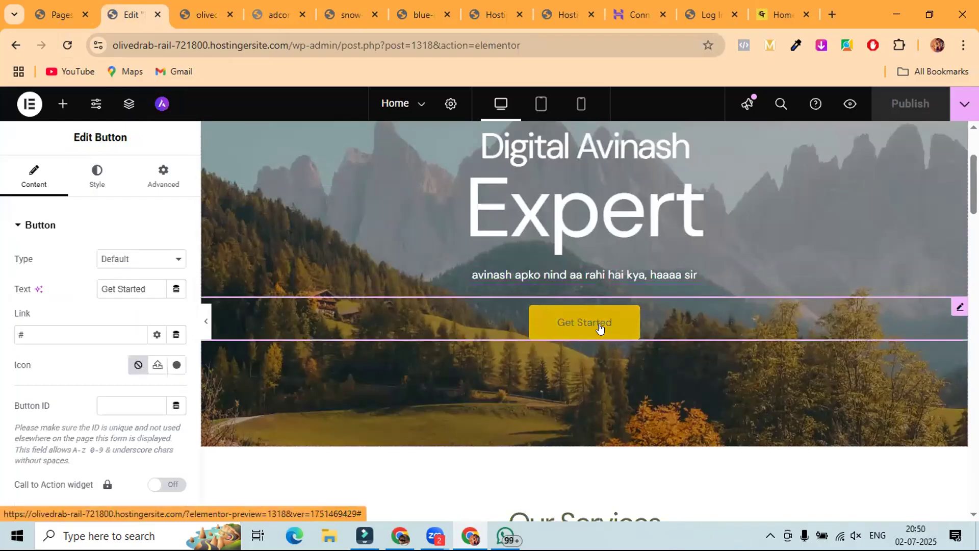